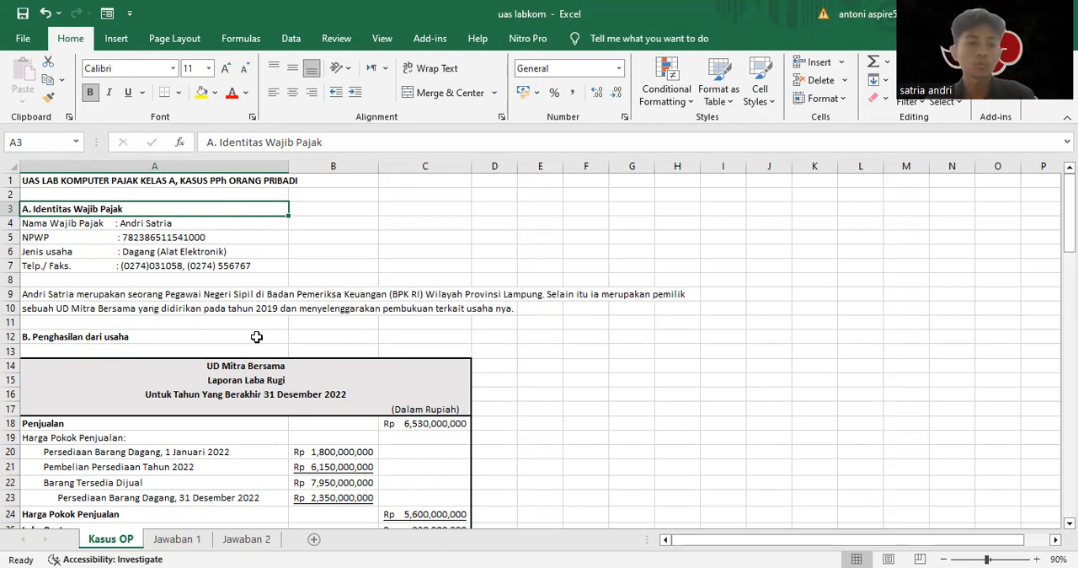
Review section B of the Kasus OP sheet, covering UD Mitra Bersama's 2022 profit and loss statement
scroll(257, 337, "down", 1)
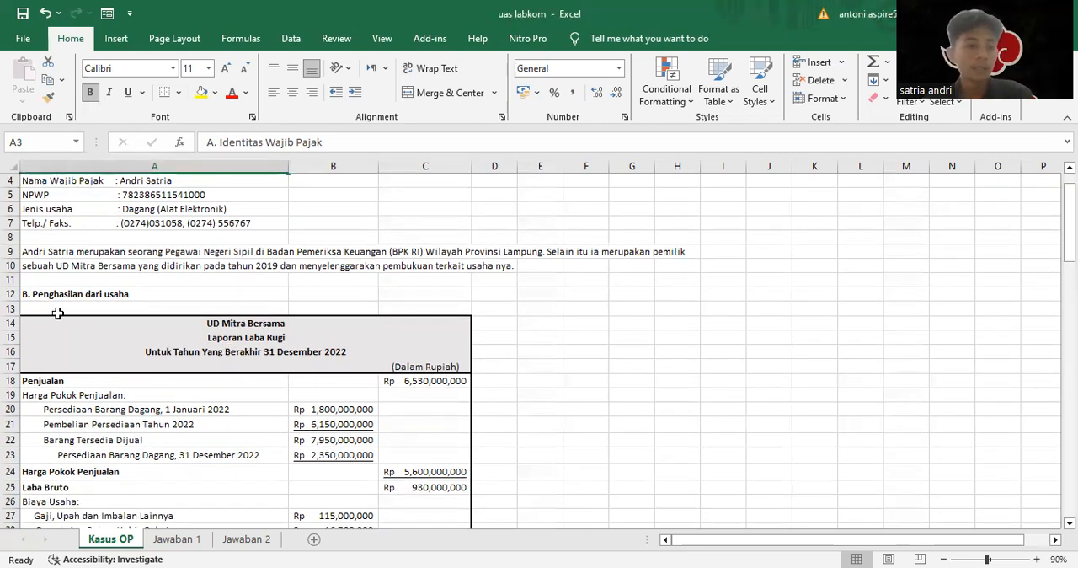
left_click(37, 294)
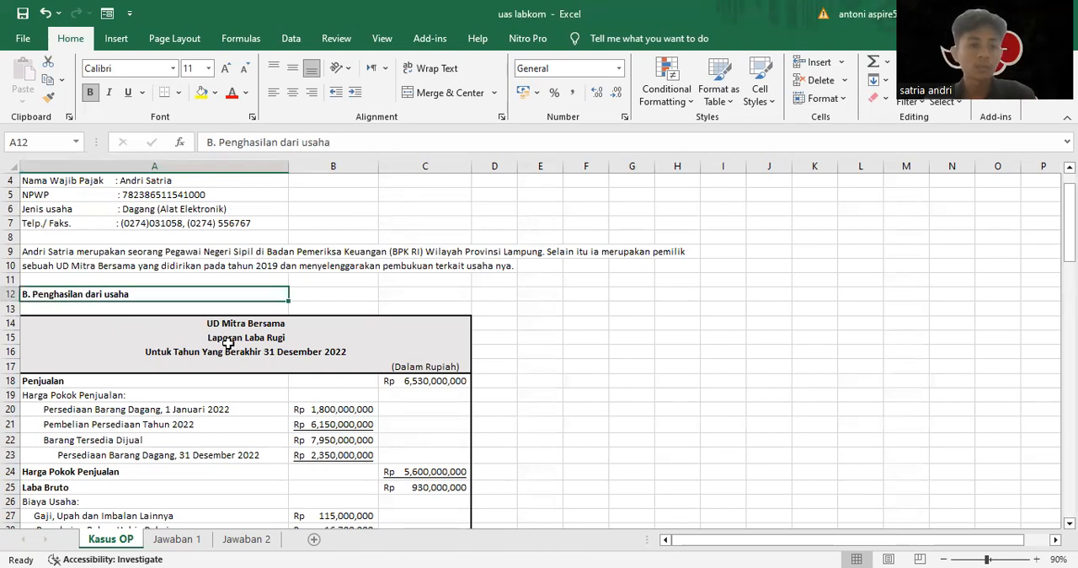
left_click_drag(185, 322, 318, 453)
left_click(306, 359)
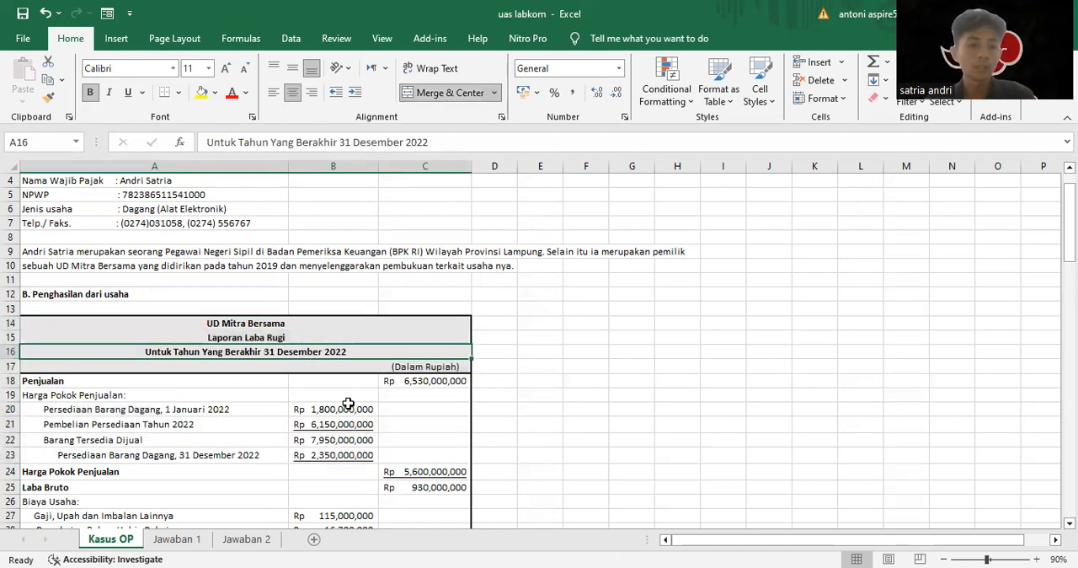
scroll(354, 401, "down", 4)
scroll(250, 377, "down", 5)
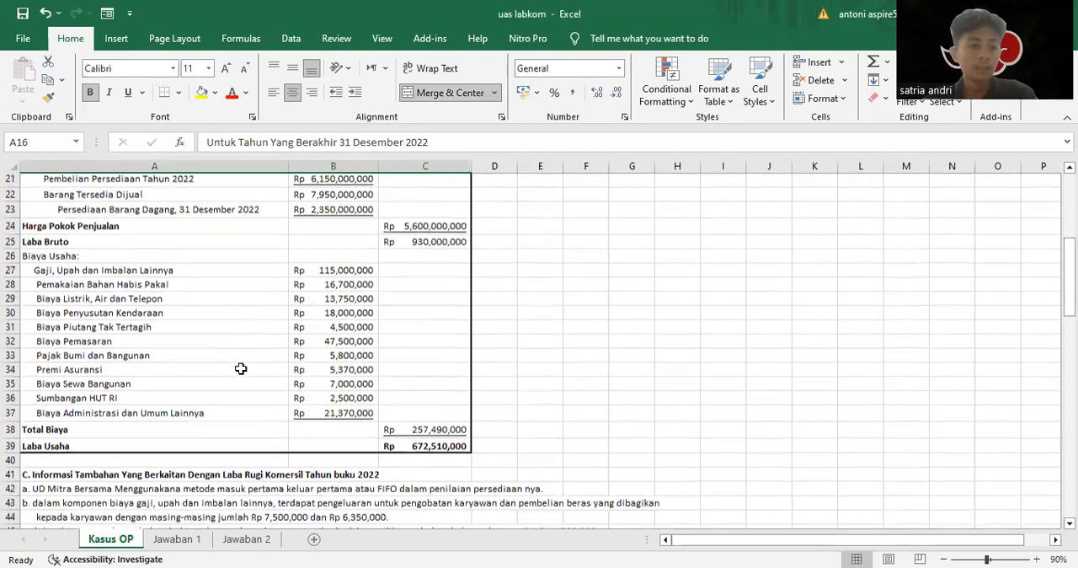
Read section C's additional information on the commercial profit and loss, items a to g
scroll(82, 362, "down", 1)
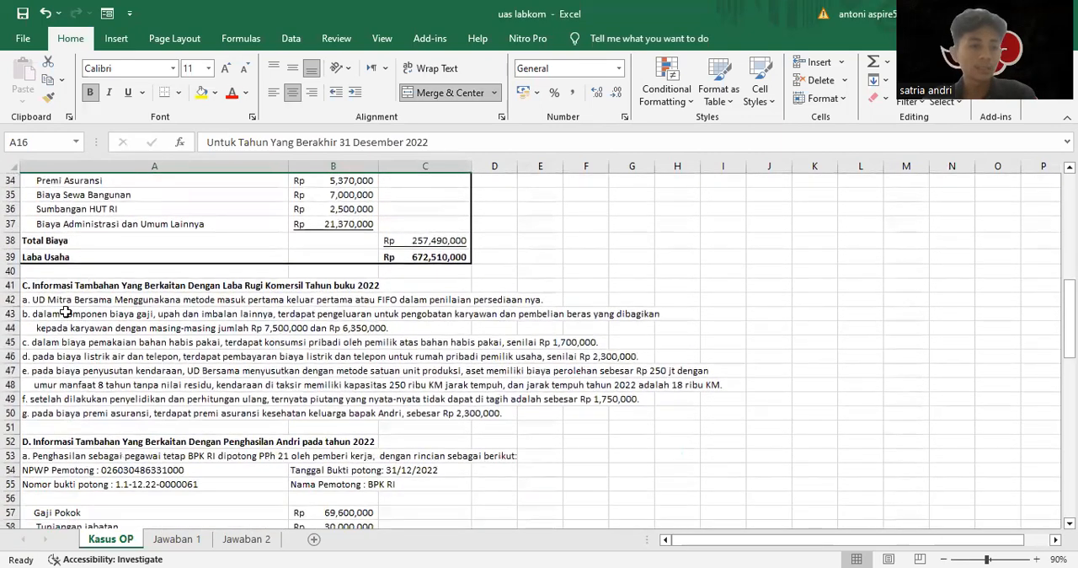
left_click(58, 286)
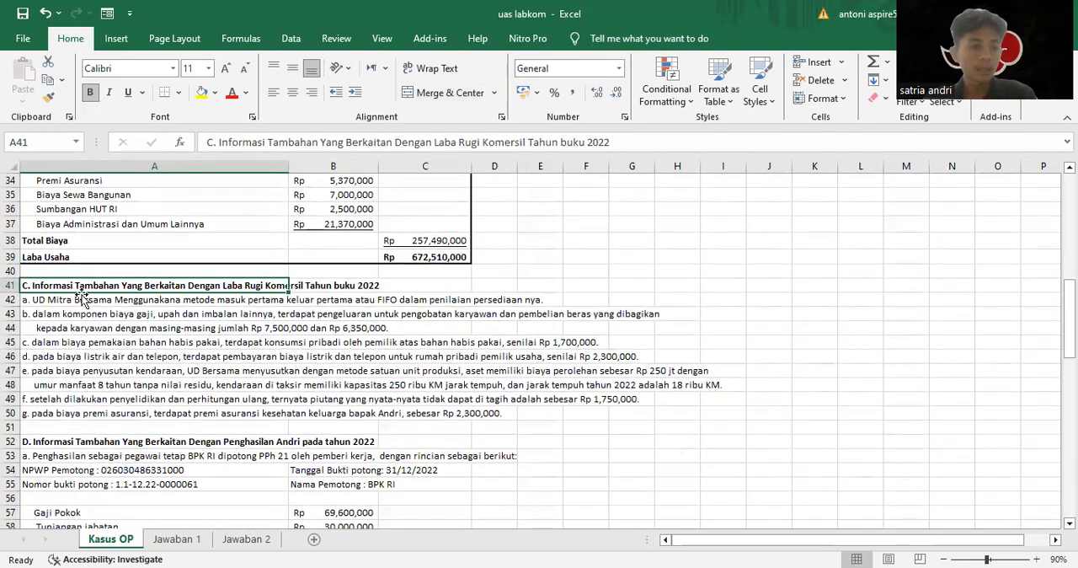
left_click(268, 311)
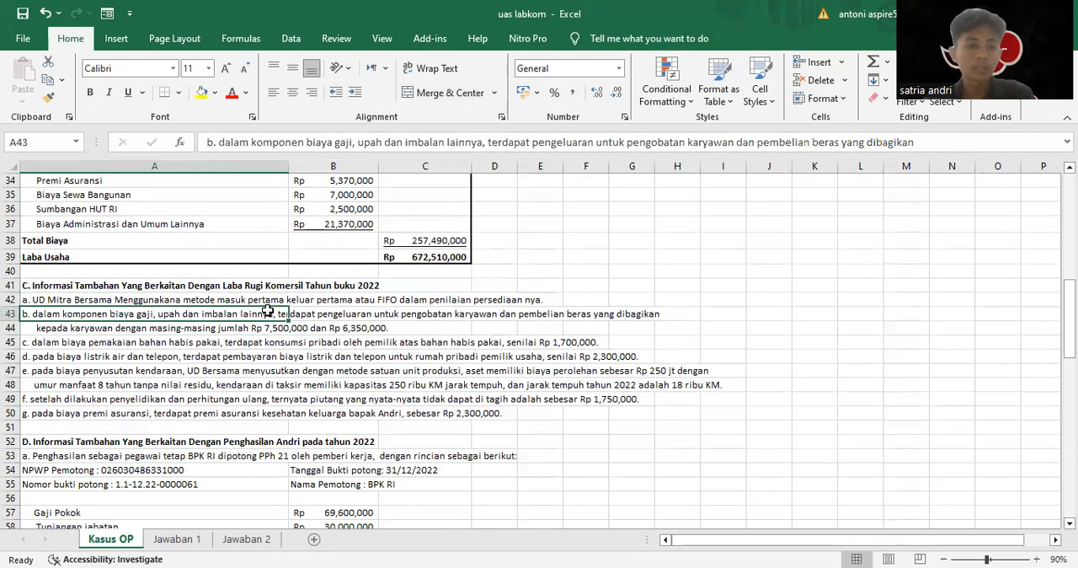
left_click_drag(38, 300, 187, 415)
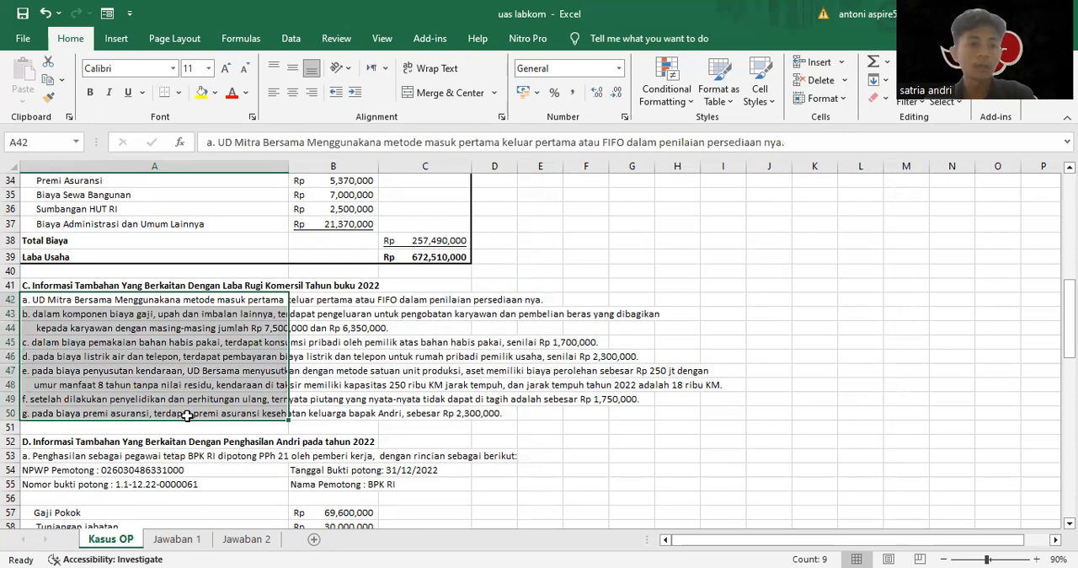
left_click(337, 342)
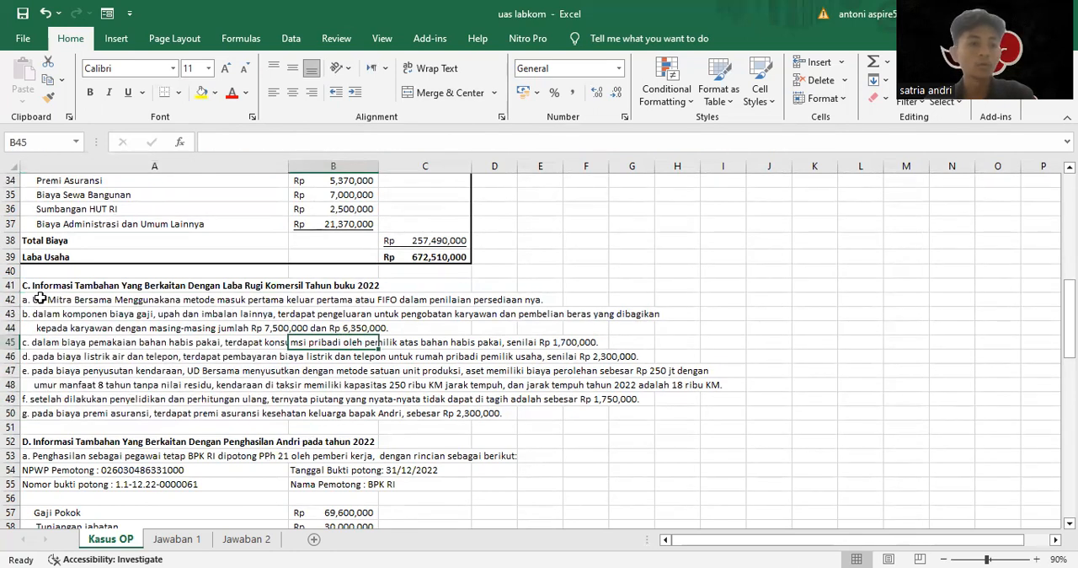
left_click_drag(34, 299, 63, 411)
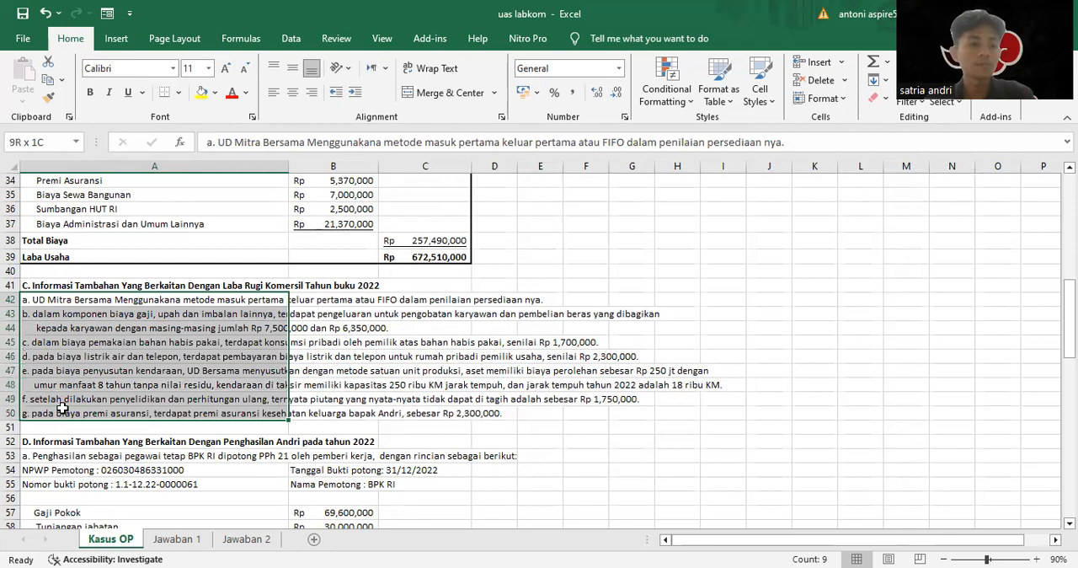
left_click(331, 342)
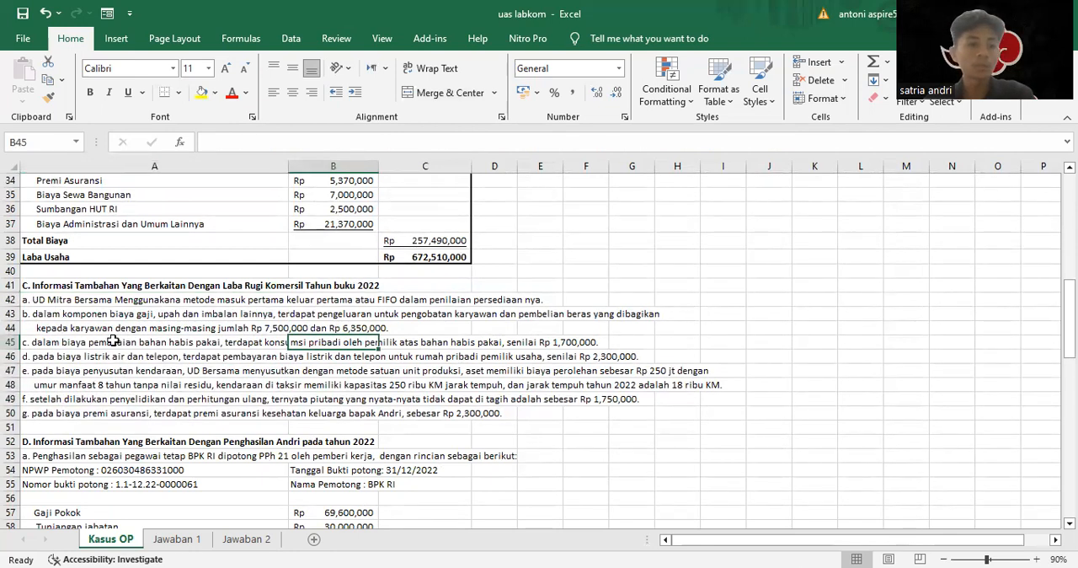
Examine section D's details of the taxpayer's 2022 income, including the PPh 21 breakdown and withholding slips in items a to g
scroll(135, 404, "down", 1)
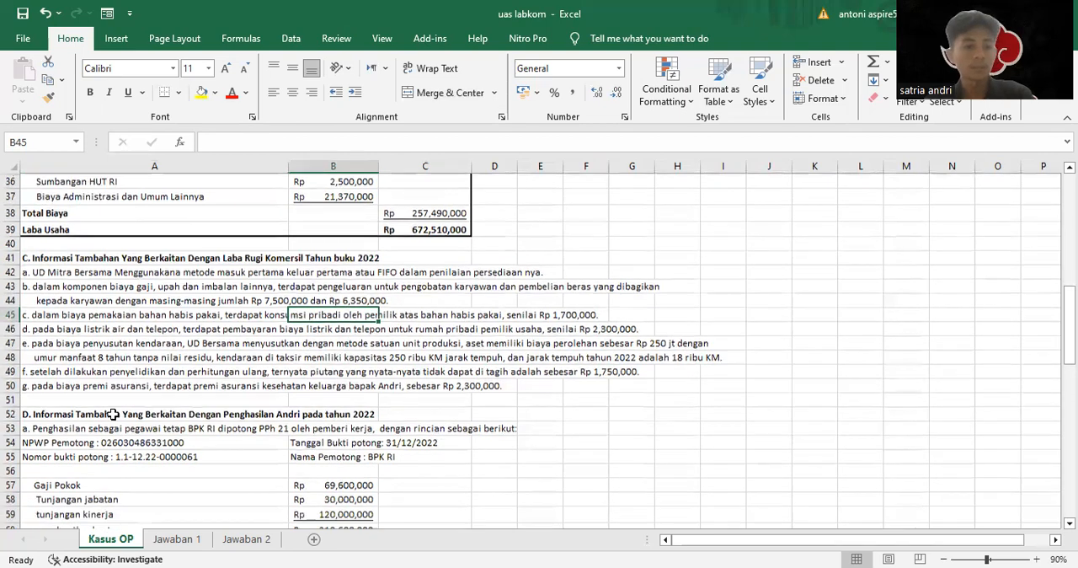
left_click(74, 400)
scroll(172, 421, "down", 2)
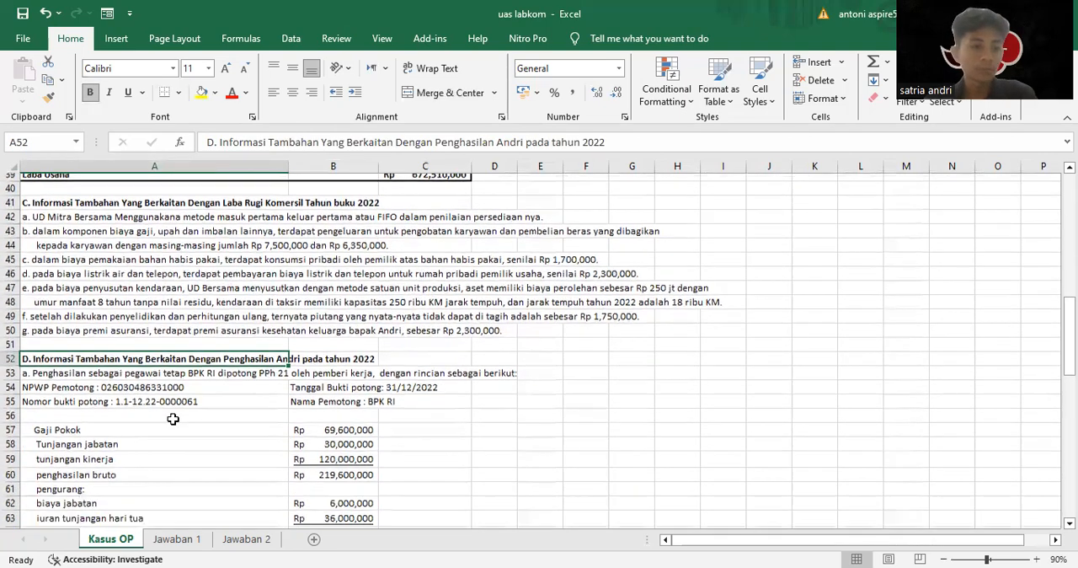
scroll(220, 370, "down", 2)
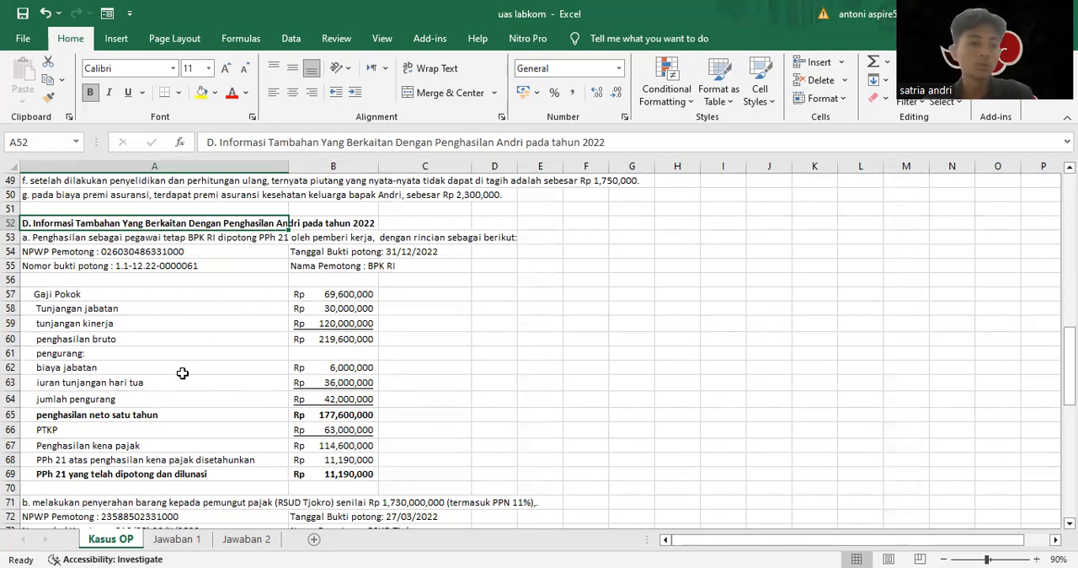
scroll(126, 403, "down", 1)
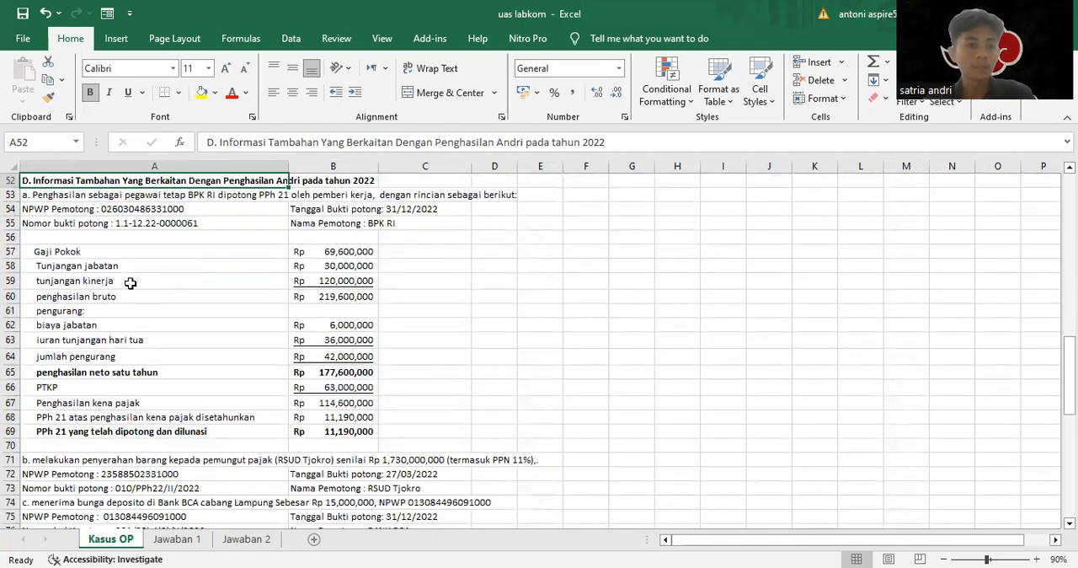
scroll(158, 431, "down", 2)
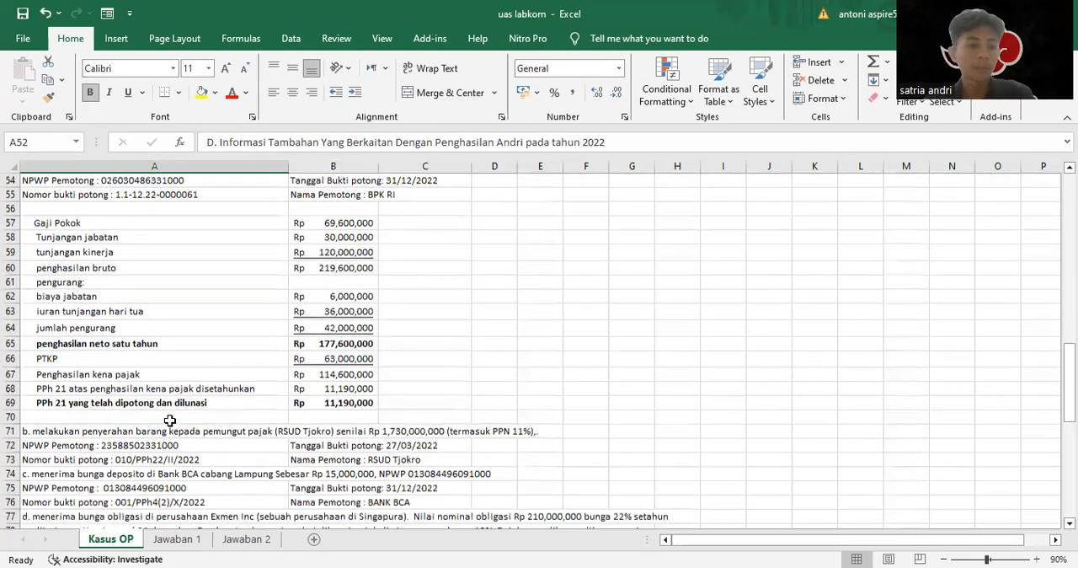
scroll(149, 392, "down", 1)
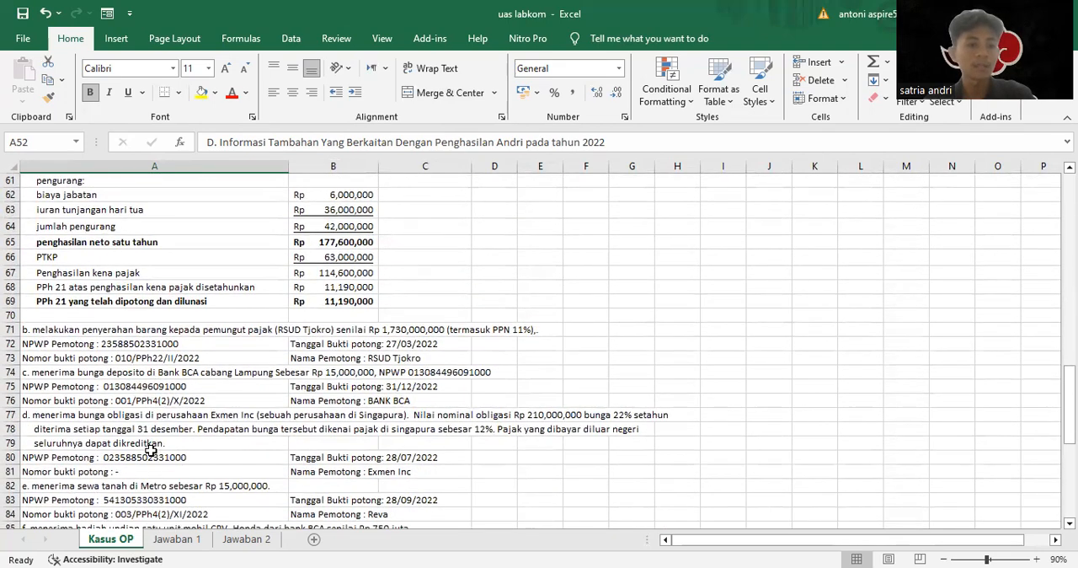
scroll(154, 451, "down", 2)
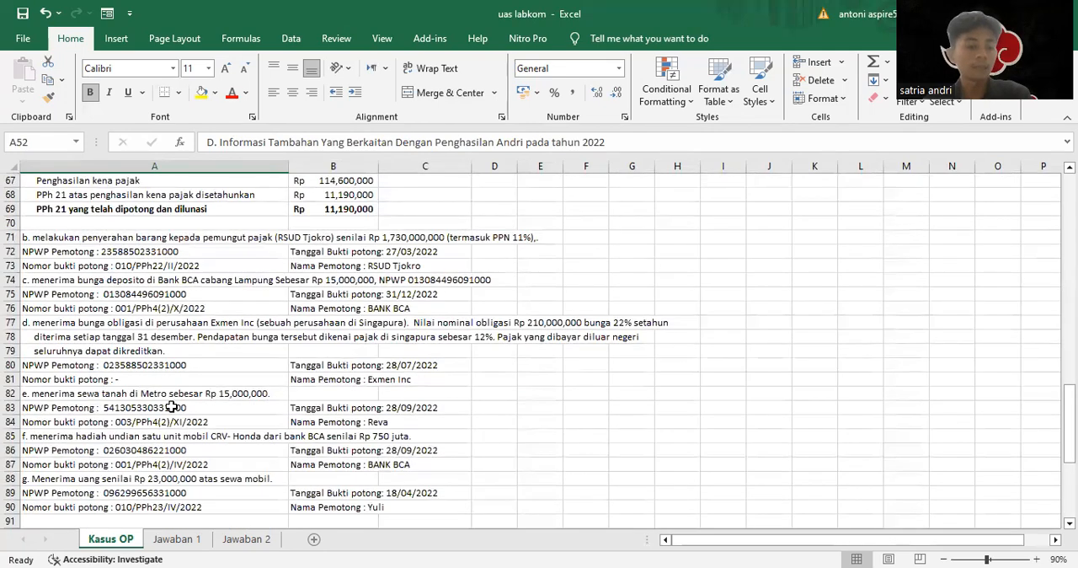
scroll(152, 429, "down", 2)
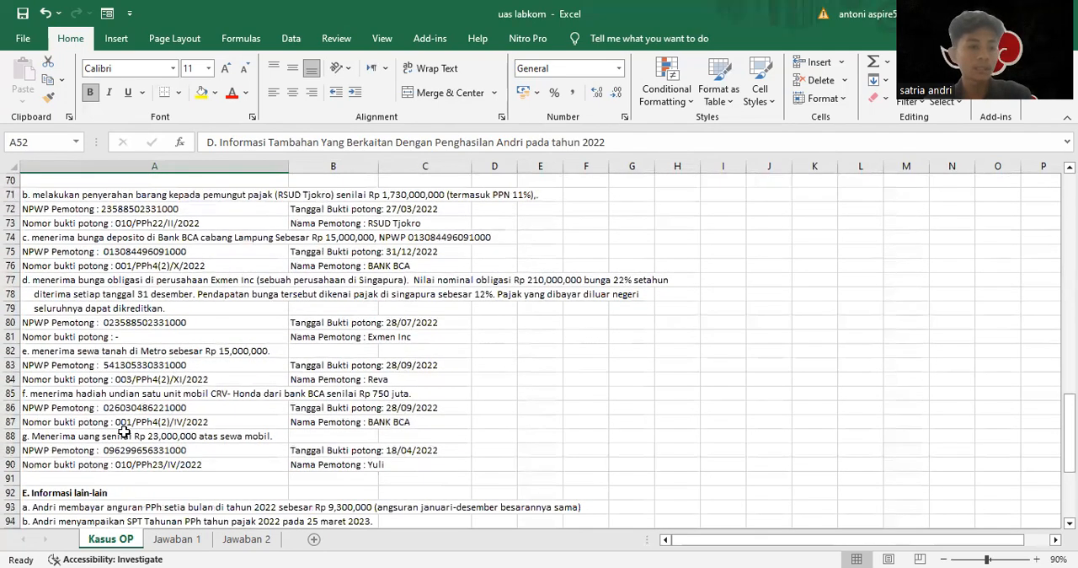
Read section E's other information on tax instalments, dependants, assets and liabilities
scroll(137, 421, "down", 2)
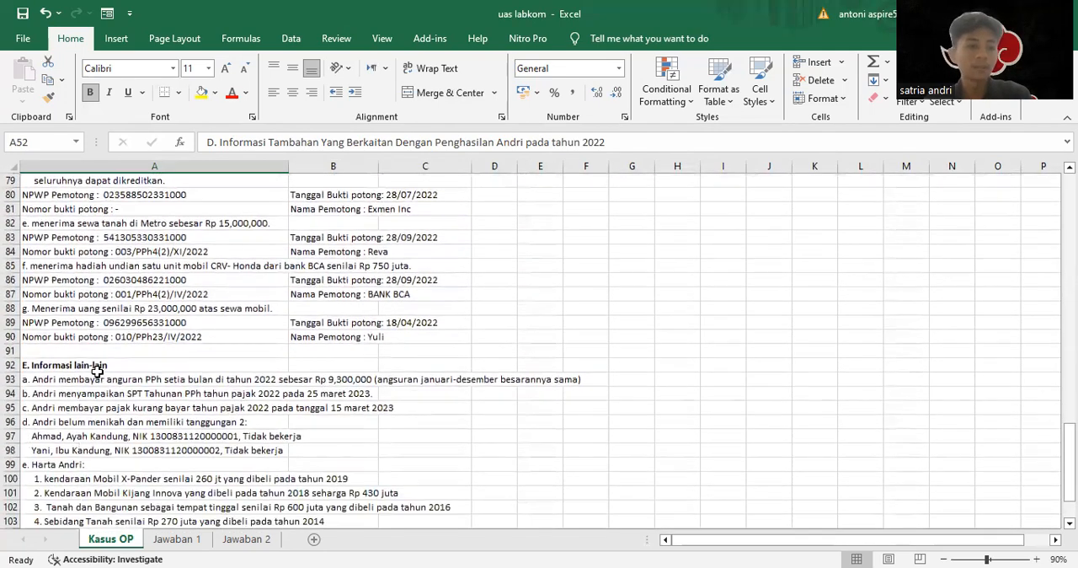
left_click(93, 365)
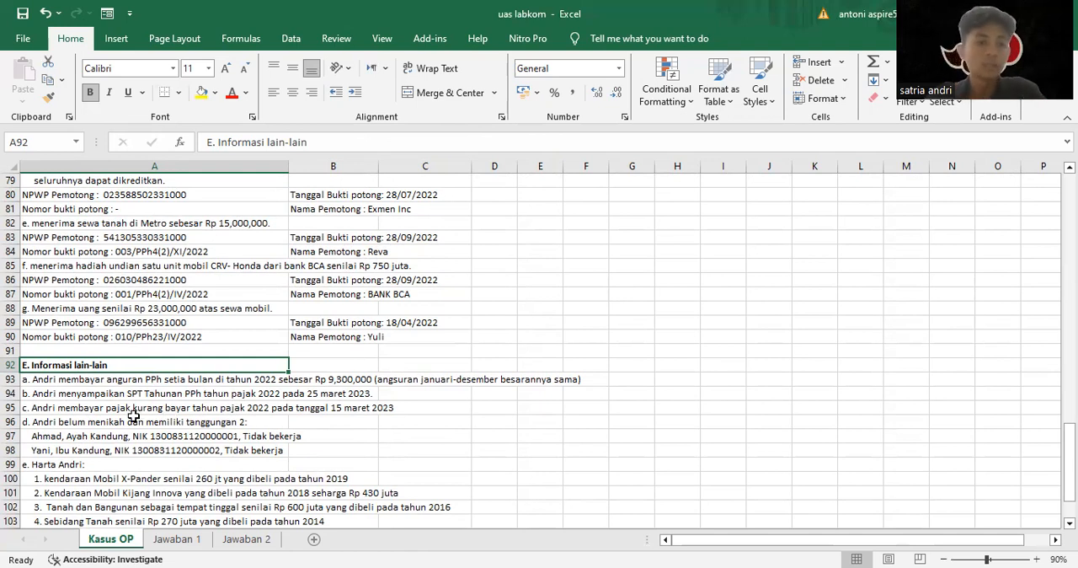
scroll(111, 410, "down", 2)
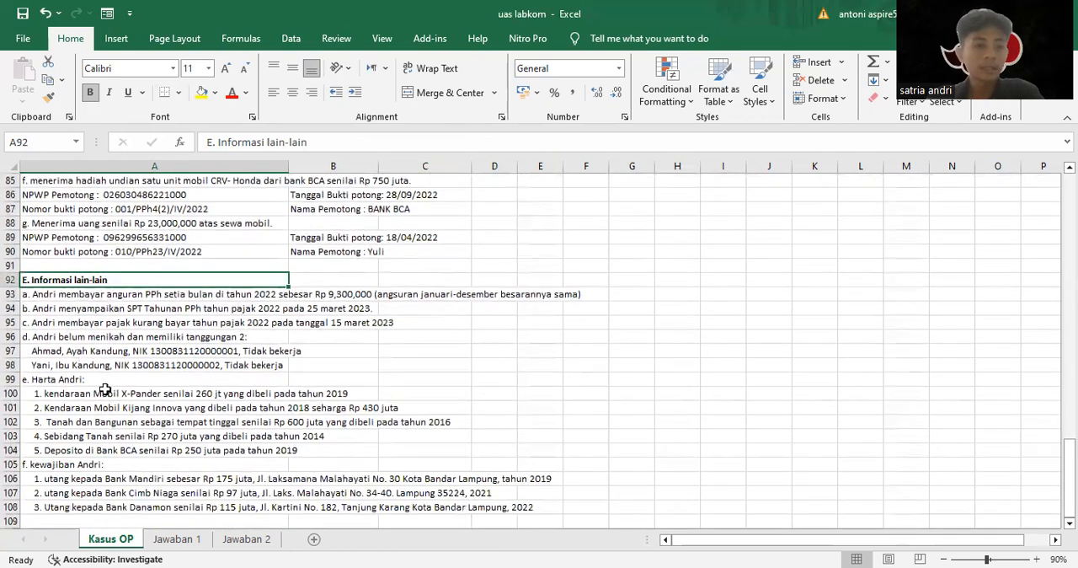
left_click(72, 351)
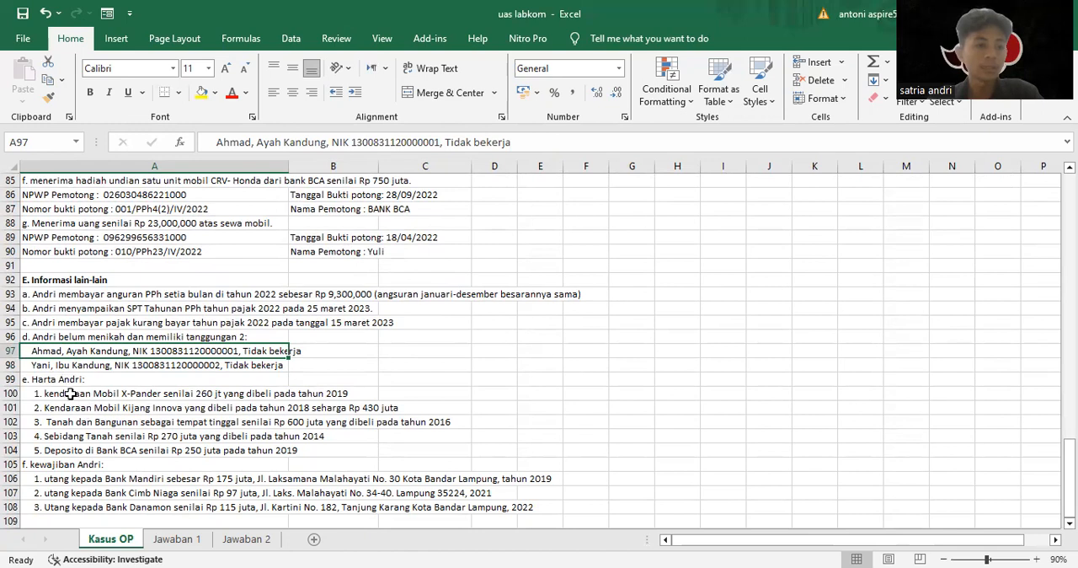
left_click(54, 382)
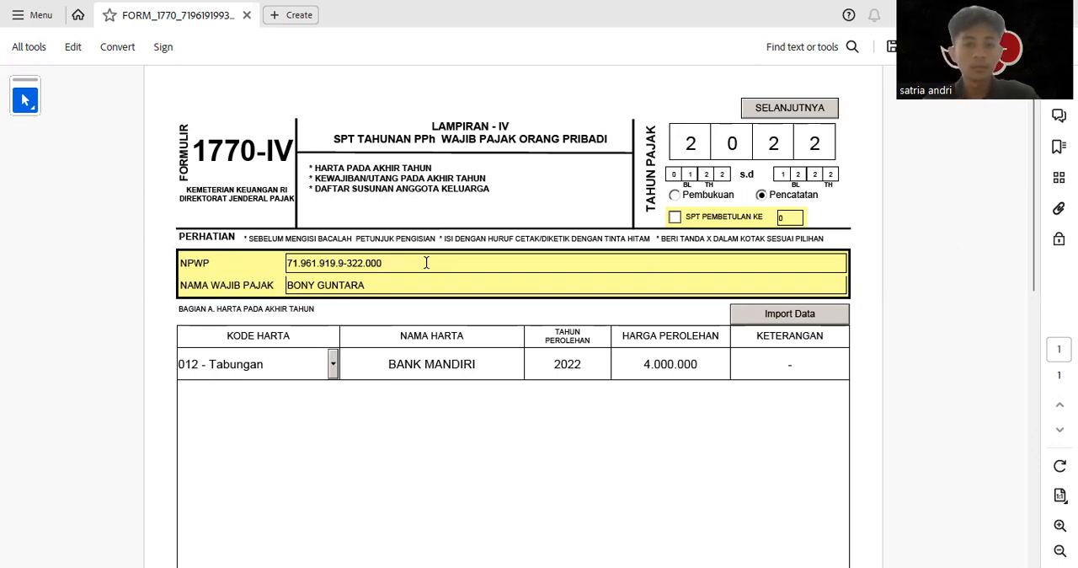
Examine the NPWP and taxpayer name fields on Form 1770-IV in the PDF reader
left_click_drag(427, 263, 276, 261)
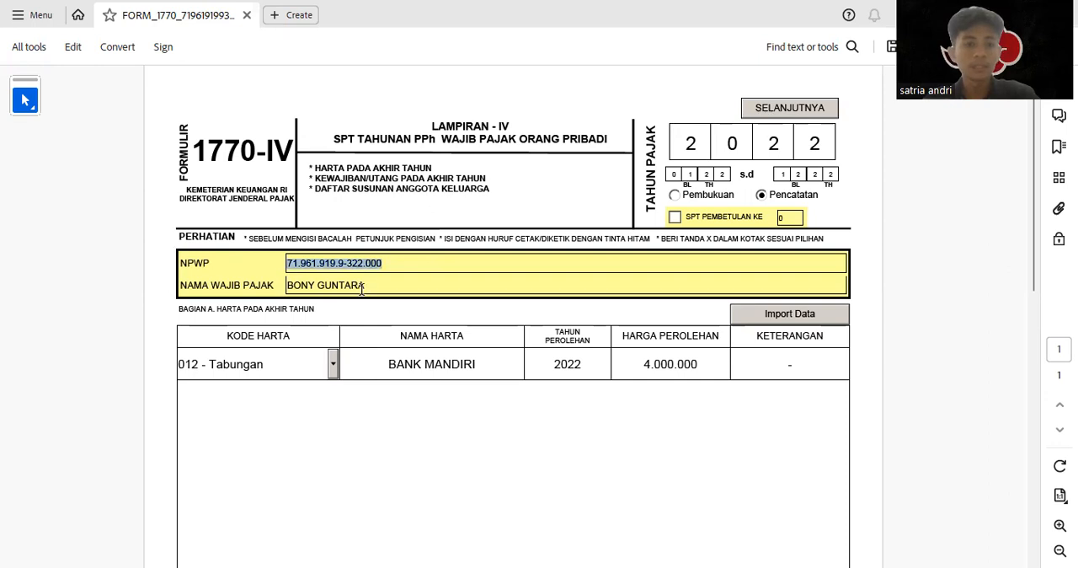
left_click_drag(375, 287, 272, 283)
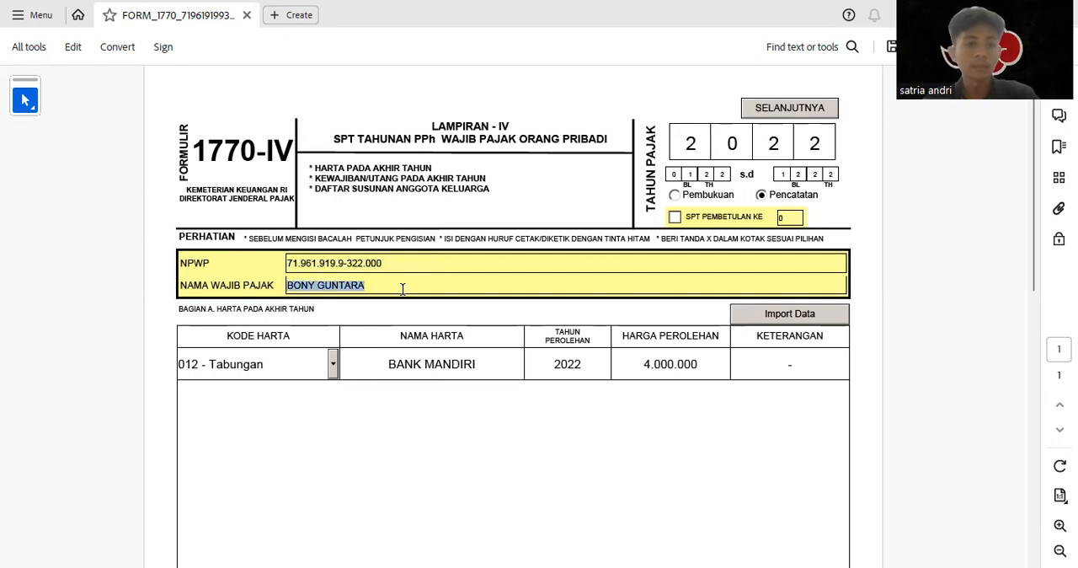
left_click(398, 406)
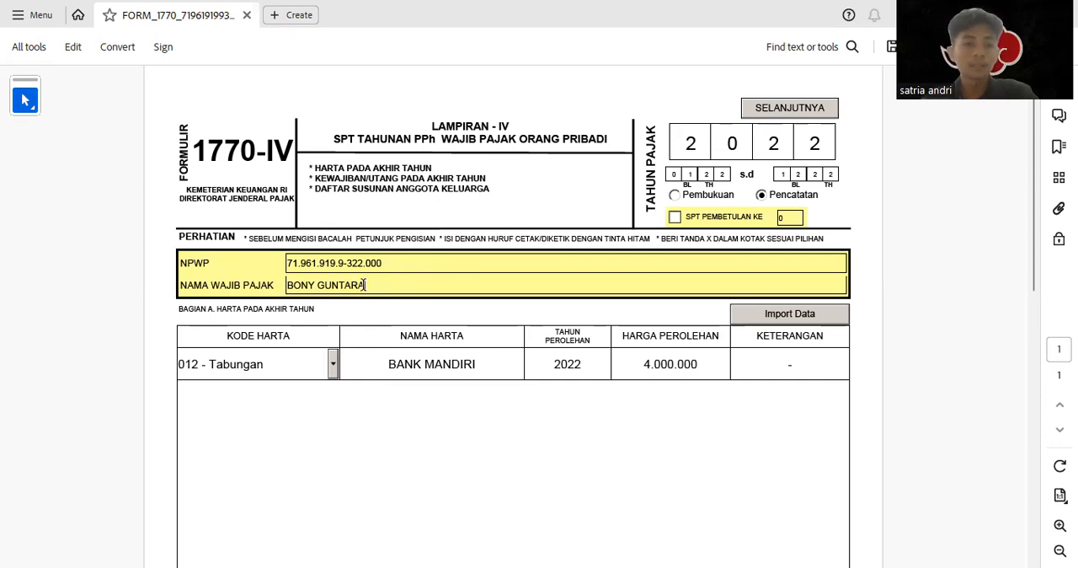
left_click_drag(364, 284, 276, 278)
left_click_drag(406, 266, 288, 264)
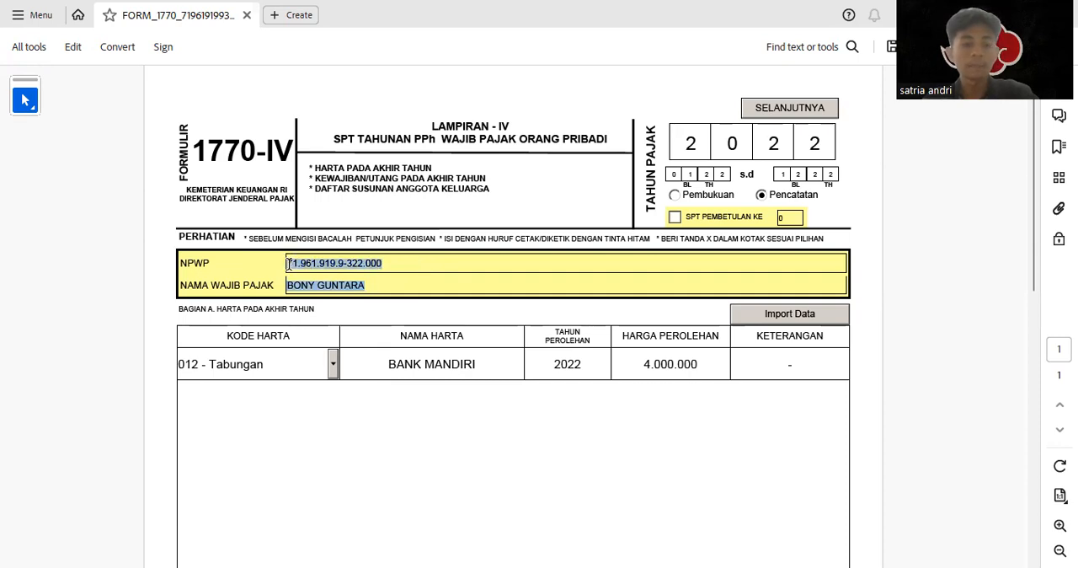
mouse_move(366, 280)
left_mouse_down()
mouse_move(318, 284)
mouse_move(394, 299)
mouse_move(377, 287)
left_mouse_up()
left_click(387, 393)
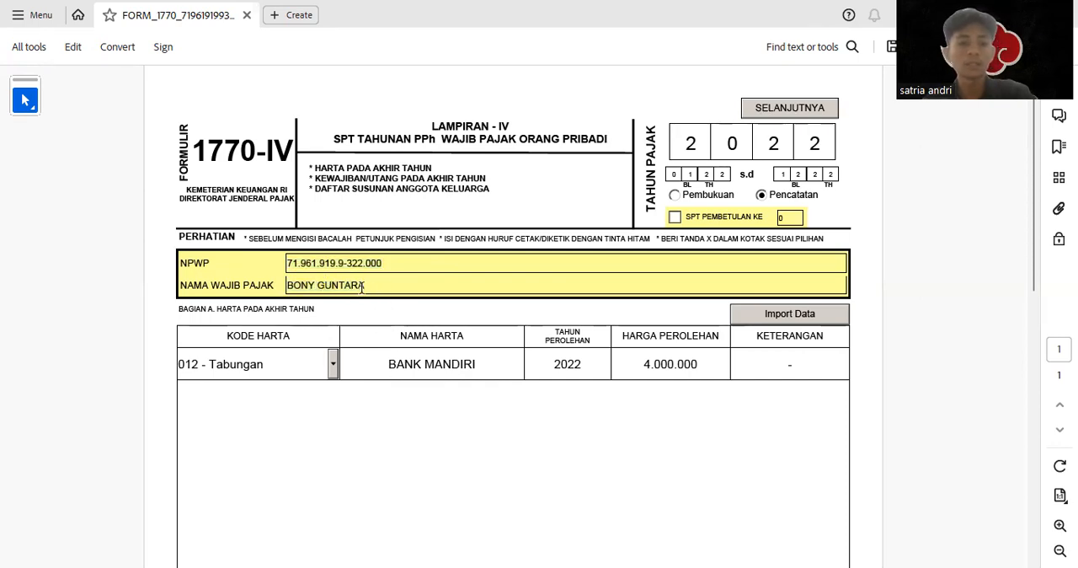
left_click_drag(364, 286, 287, 285)
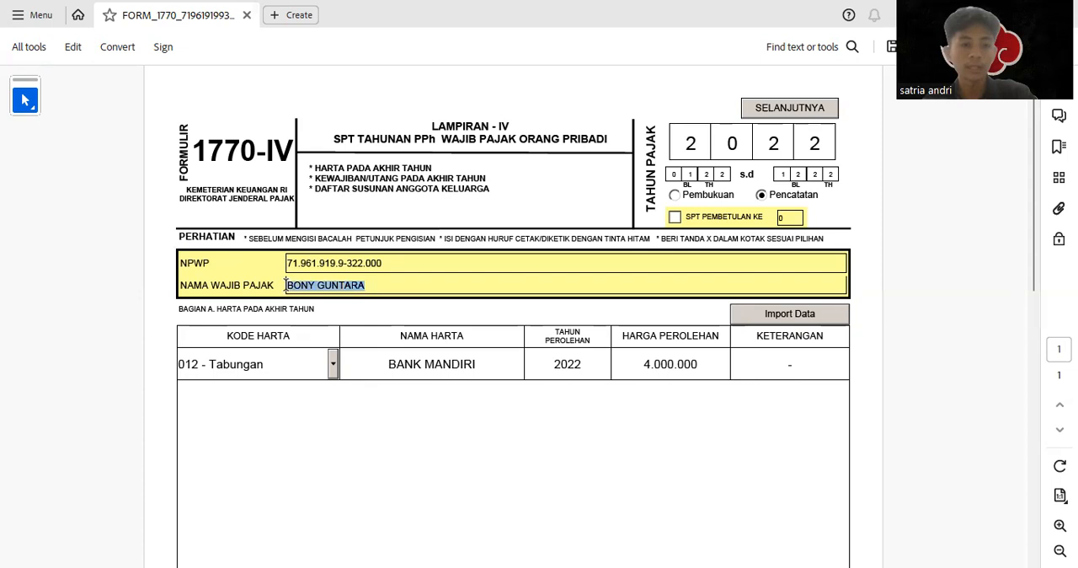
left_click(387, 393)
Set the asset code of the first row in Bagian A, Harta Pada Akhir Tahun, to 043 - Mobil
scroll(322, 390, "down", 4)
scroll(322, 389, "up", 2)
scroll(323, 383, "down", 3)
scroll(326, 349, "up", 2)
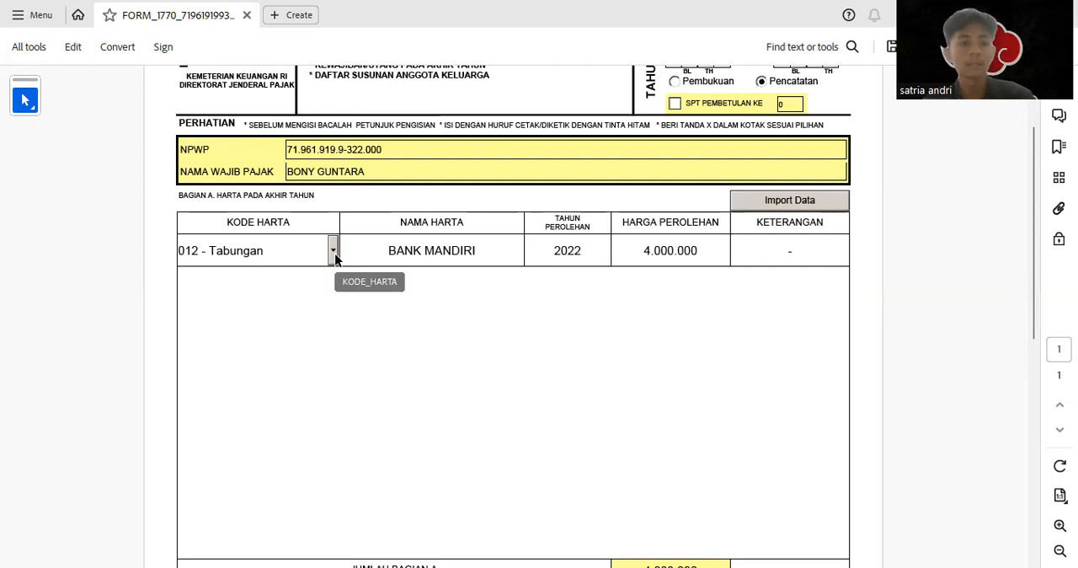
left_click(333, 250)
left_click(333, 391)
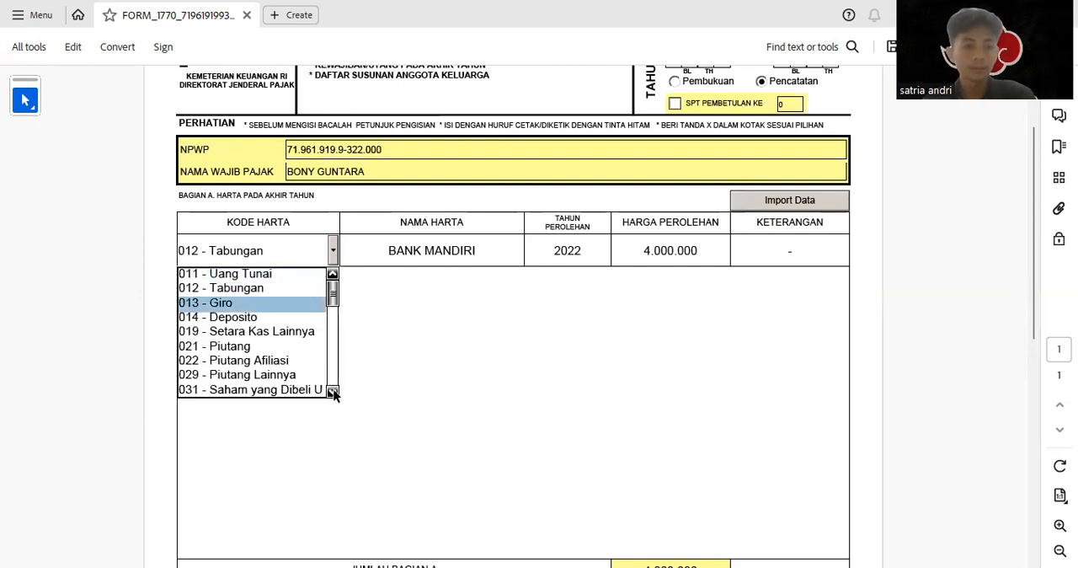
left_click(333, 392)
left_click(333, 392)
left_click(333, 392)
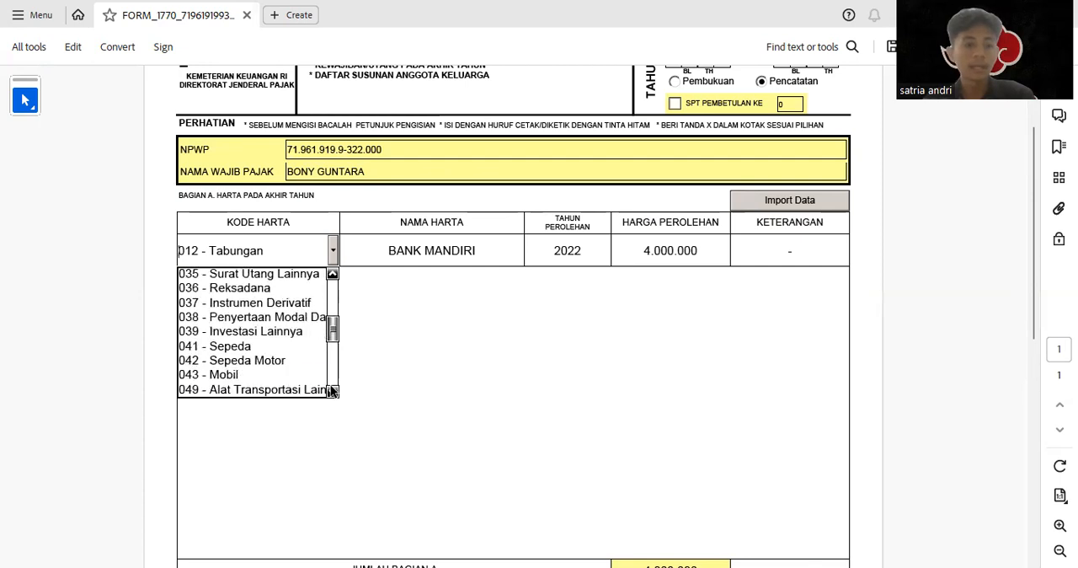
left_click(248, 371)
left_click(332, 251)
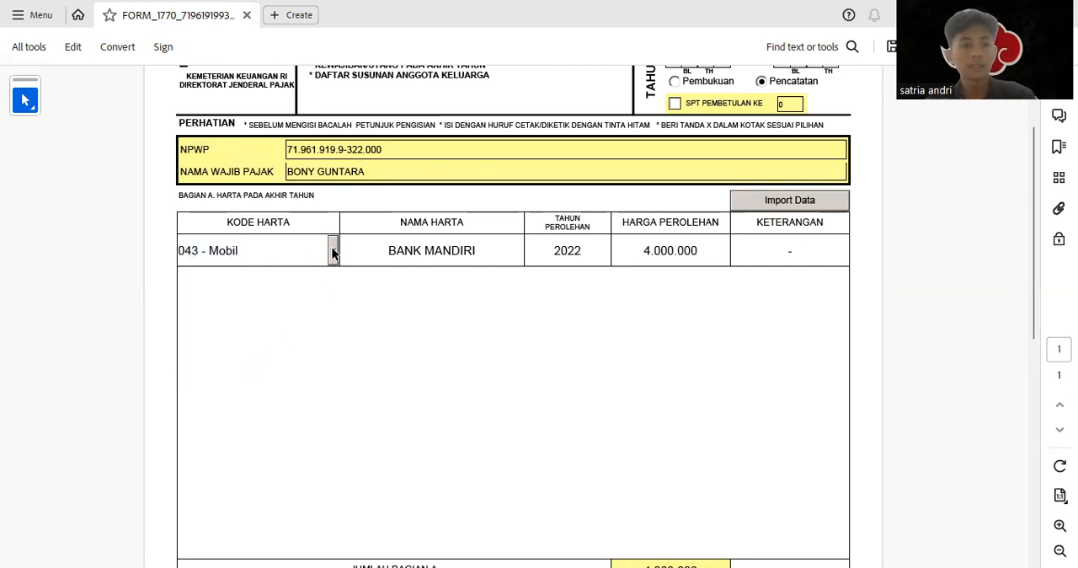
Set the first asset's name to X-PANDER and its acquisition year to 2019 in Bagian A
left_click_drag(475, 250, 383, 253)
type("X")
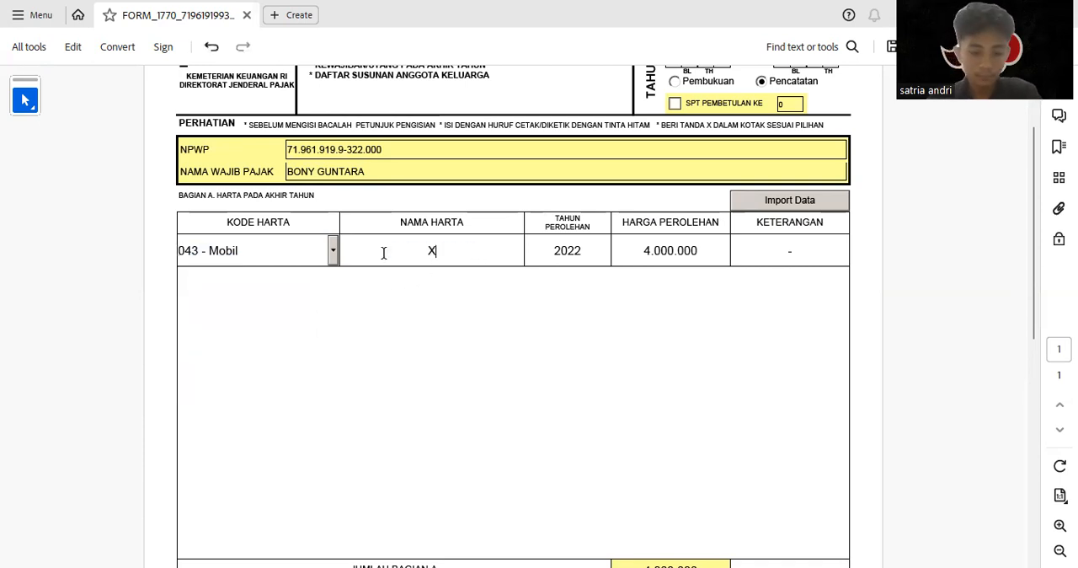
type("-PANDER")
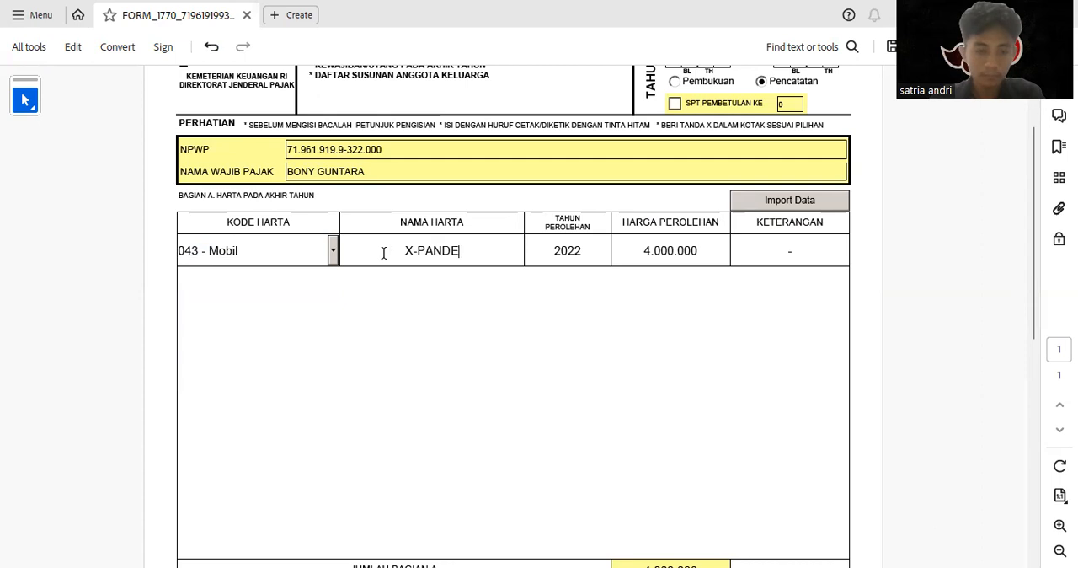
left_click(596, 251)
key("BackSpace")
key("BackSpace")
type("19")
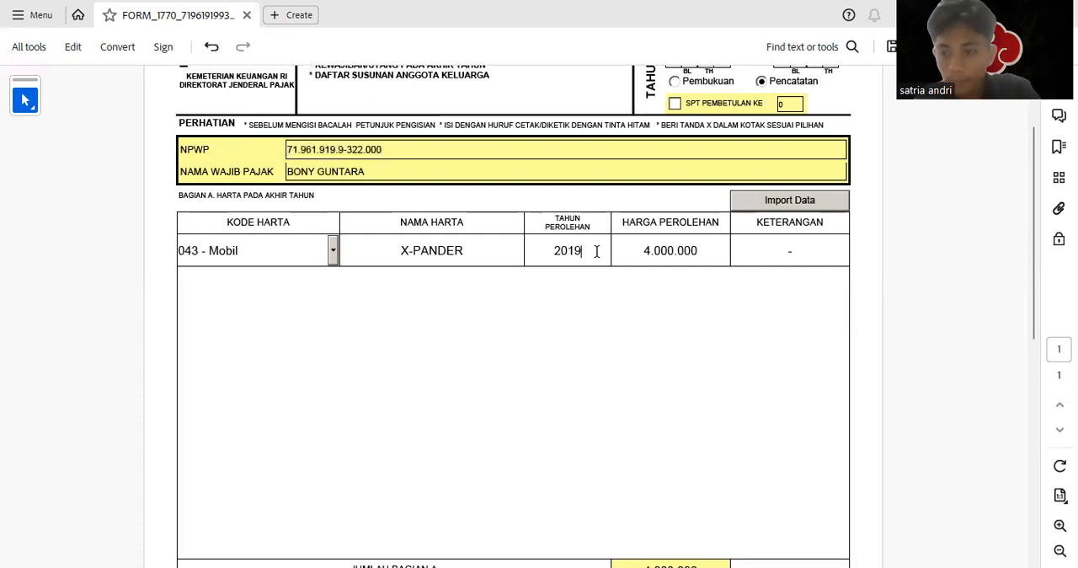
Set the X-PANDER row's acquisition price to 260000000
left_click(726, 245)
key("BackSpace")
key("BackSpace")
key("BackSpace")
key("BackSpace")
key("BackSpace")
key("BackSpace")
key("BackSpace")
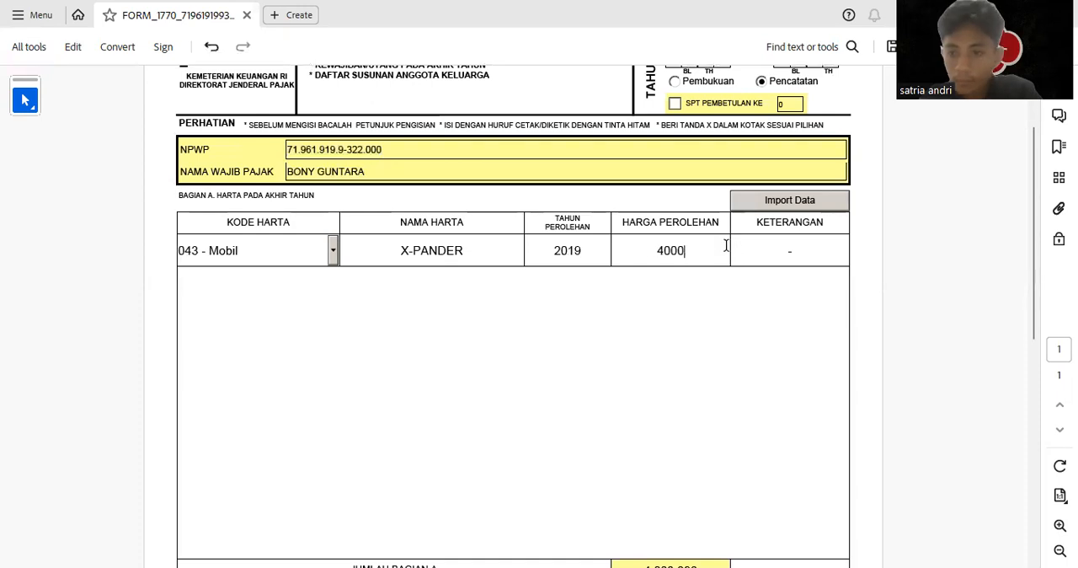
type("260000000")
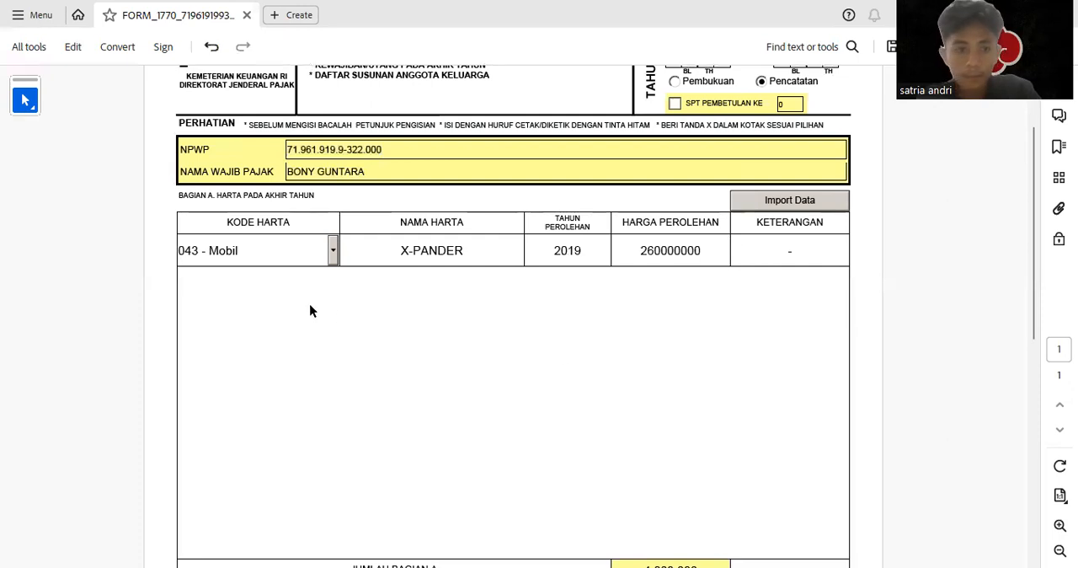
Add a second asset row with code 043 - Mobil and the name KIJANG INNOVA
scroll(309, 311, "down", 2)
left_click(253, 529)
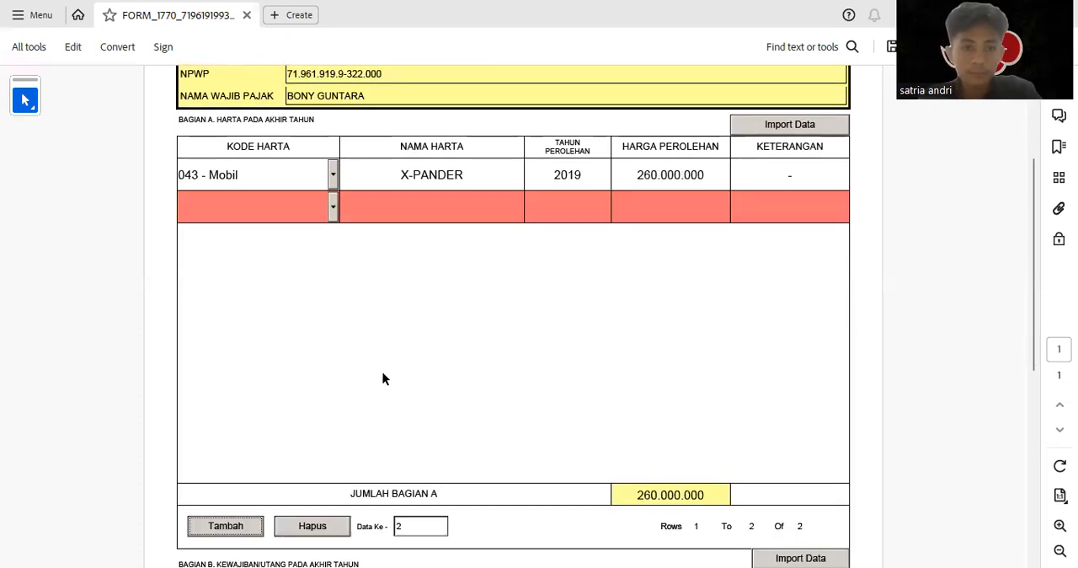
left_click(333, 207)
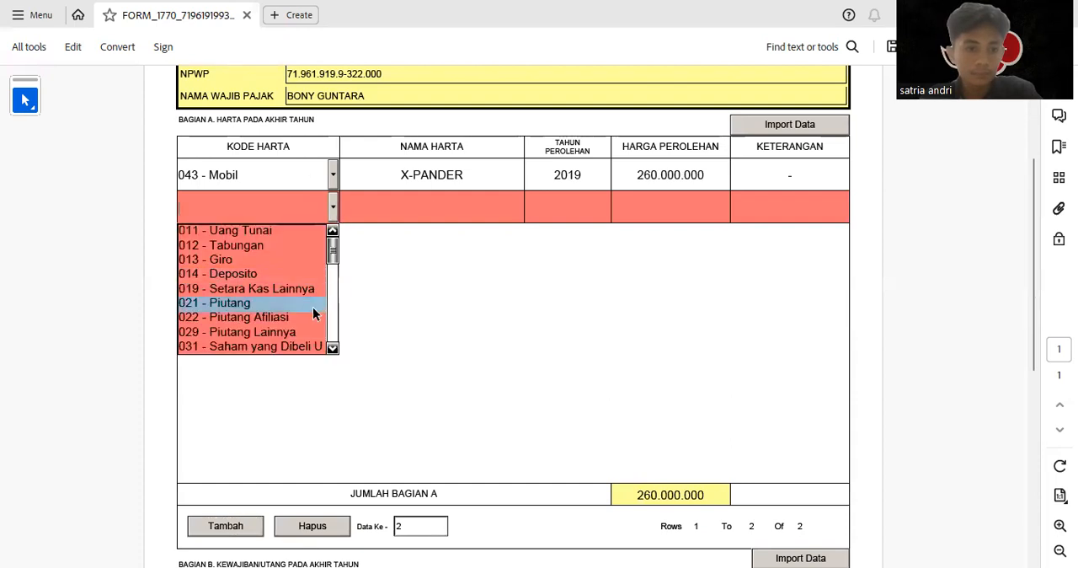
scroll(320, 353, "down", 2)
scroll(334, 352, "down", 10)
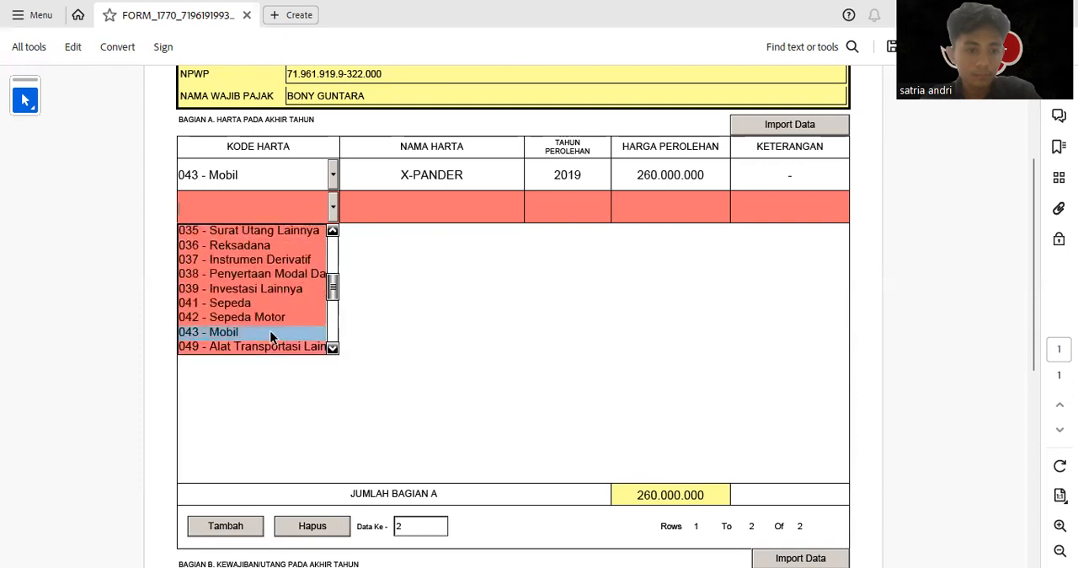
left_click(206, 331)
left_click(422, 202)
type("KI")
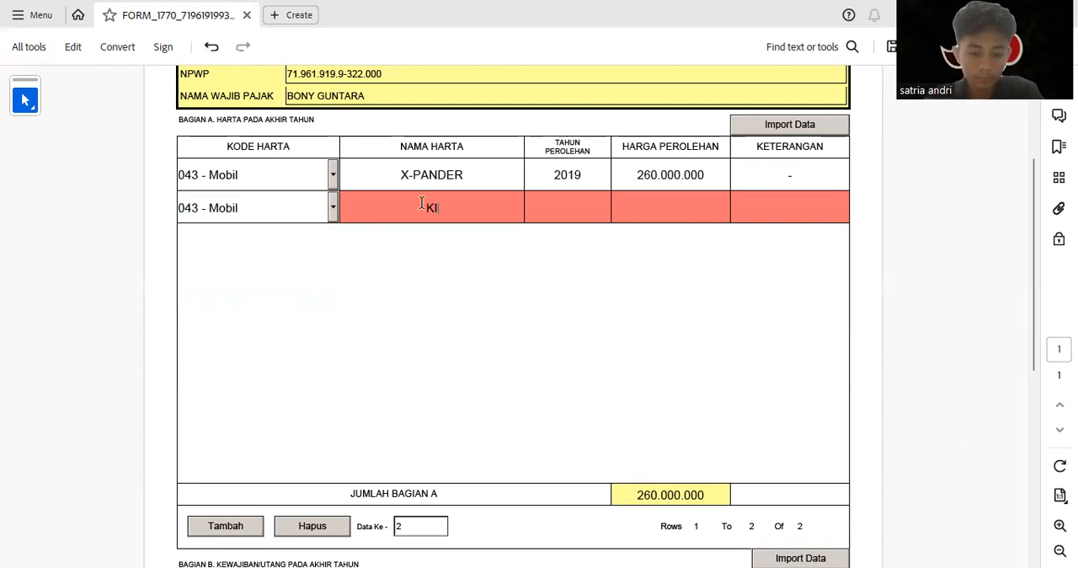
type("JANG INNOVA")
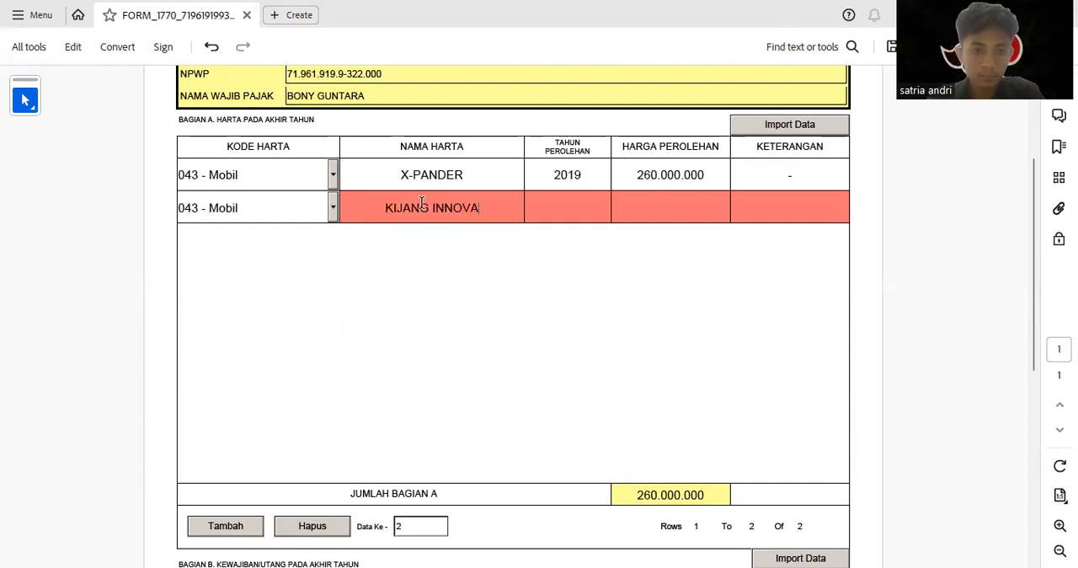
Complete the KIJANG INNOVA row with acquisition year 2018, price 430000000 and "-" as Keterangan
left_click(577, 204)
type("2019")
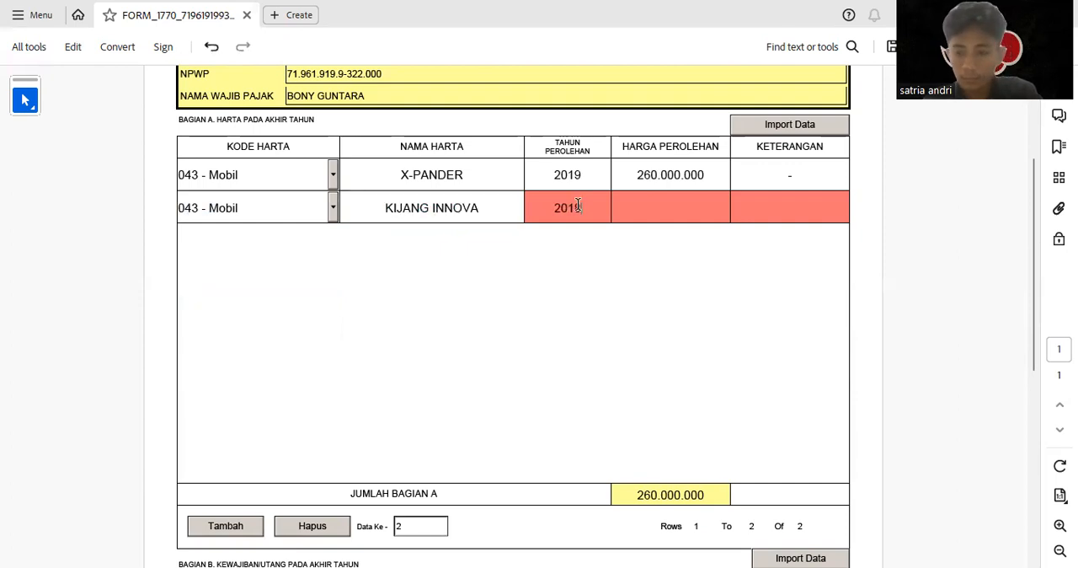
key("BackSpace")
type("8")
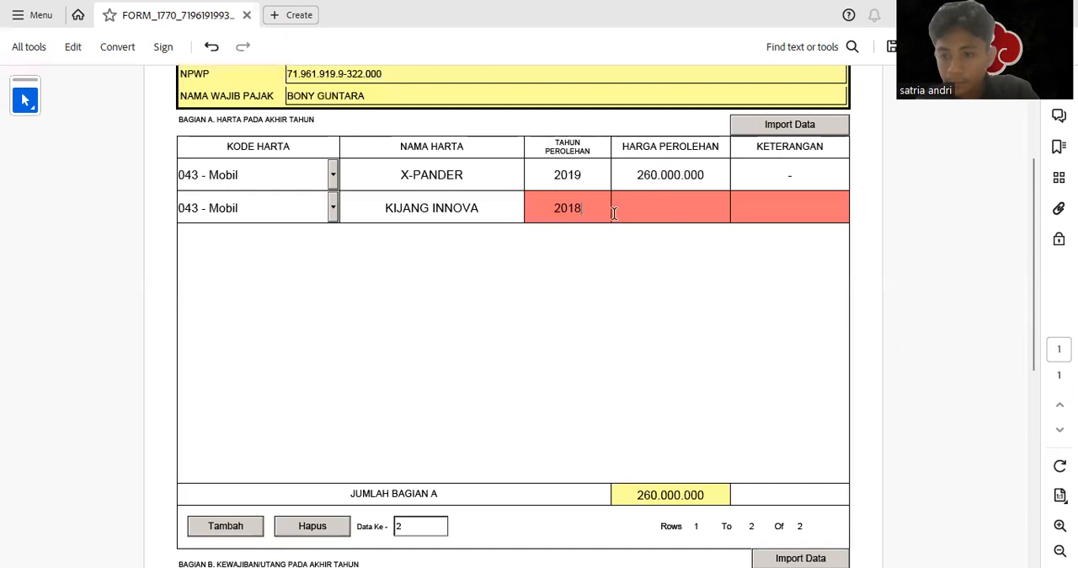
left_click(666, 195)
type("43")
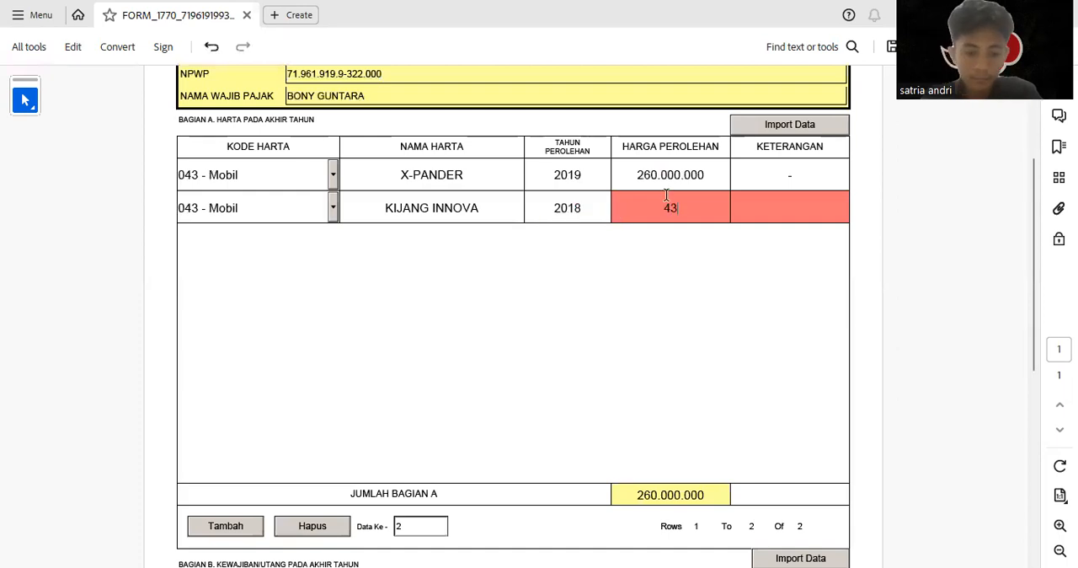
type("0000000")
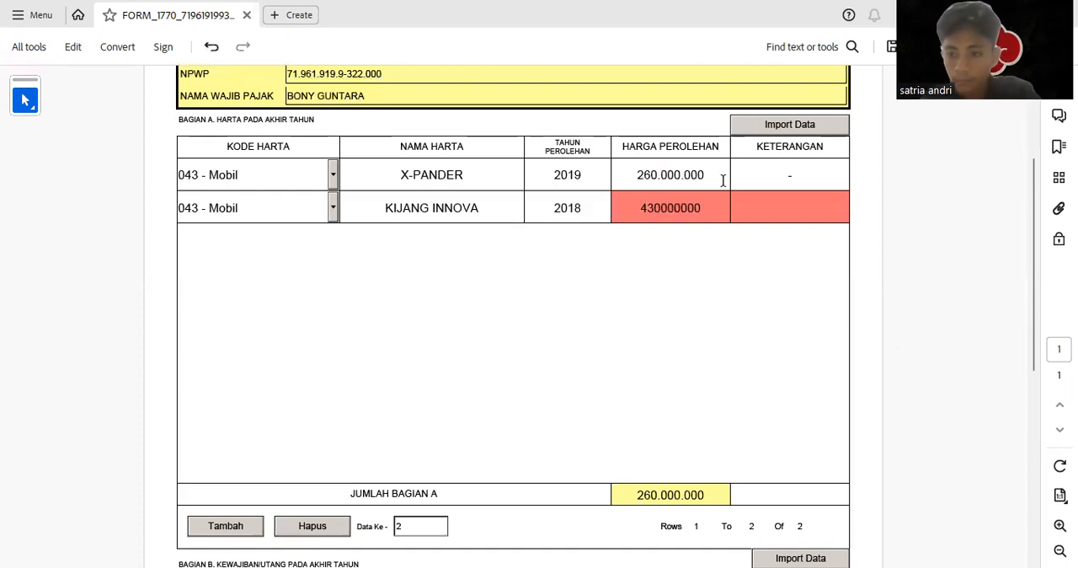
left_click(794, 217)
type("-")
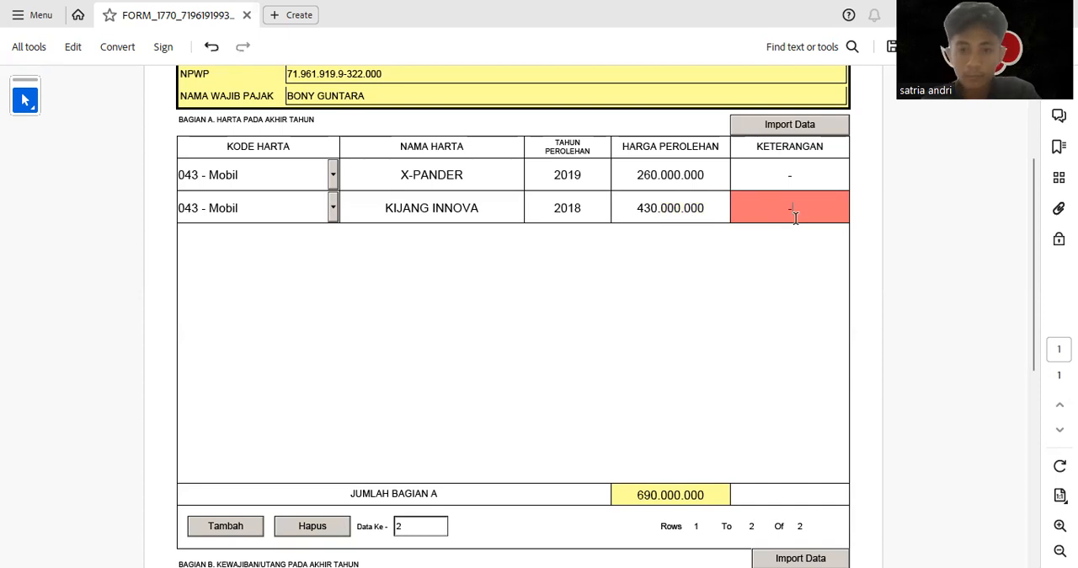
key("Return")
Add a third asset row with code 061 for land and/or buildings and the name TEMPAT TINGGAL
left_click(230, 527)
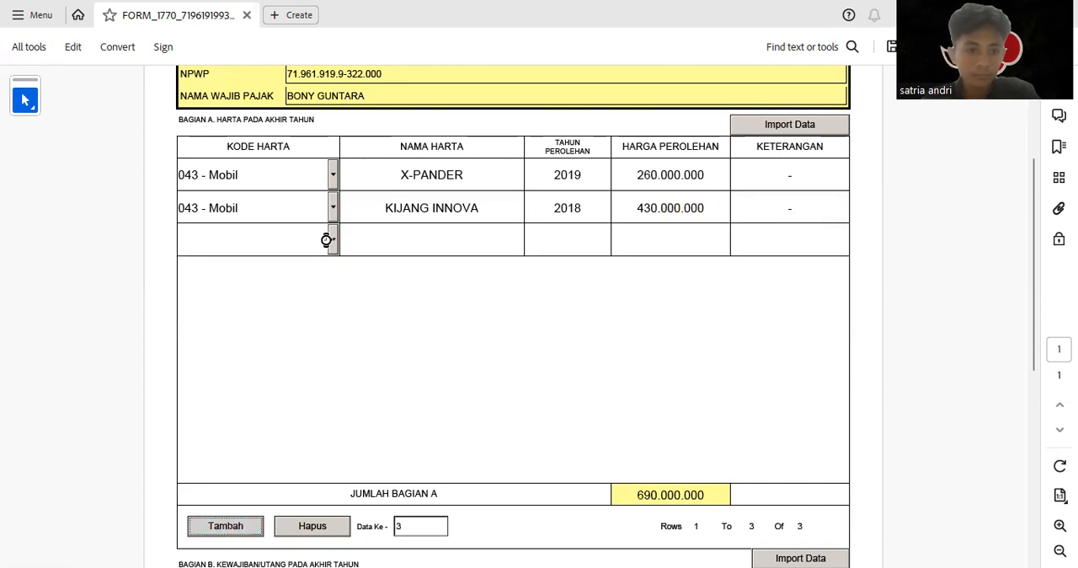
left_click(333, 240)
scroll(333, 381, "down", 12)
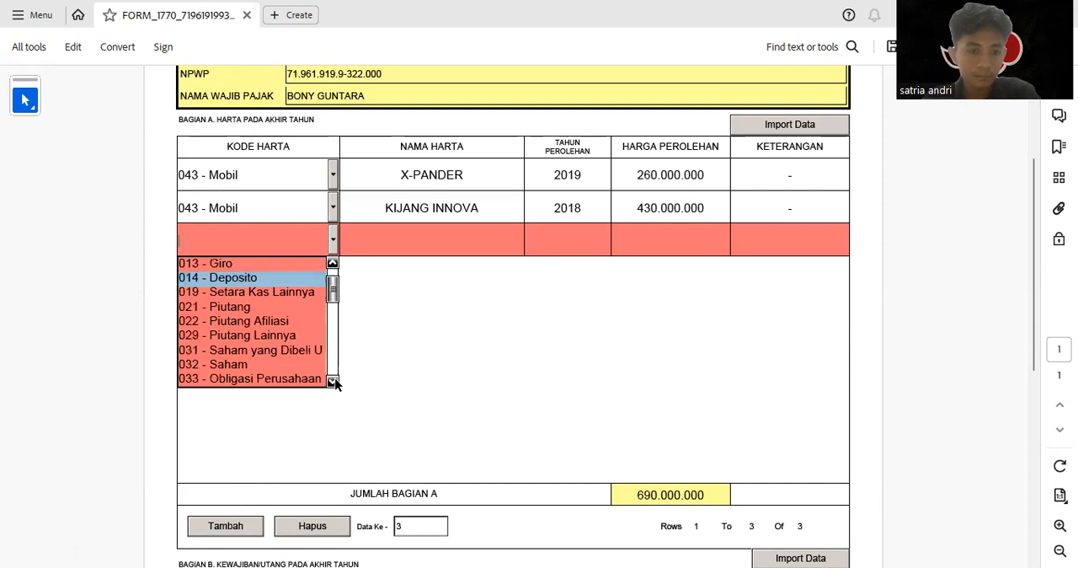
scroll(333, 381, "down", 5)
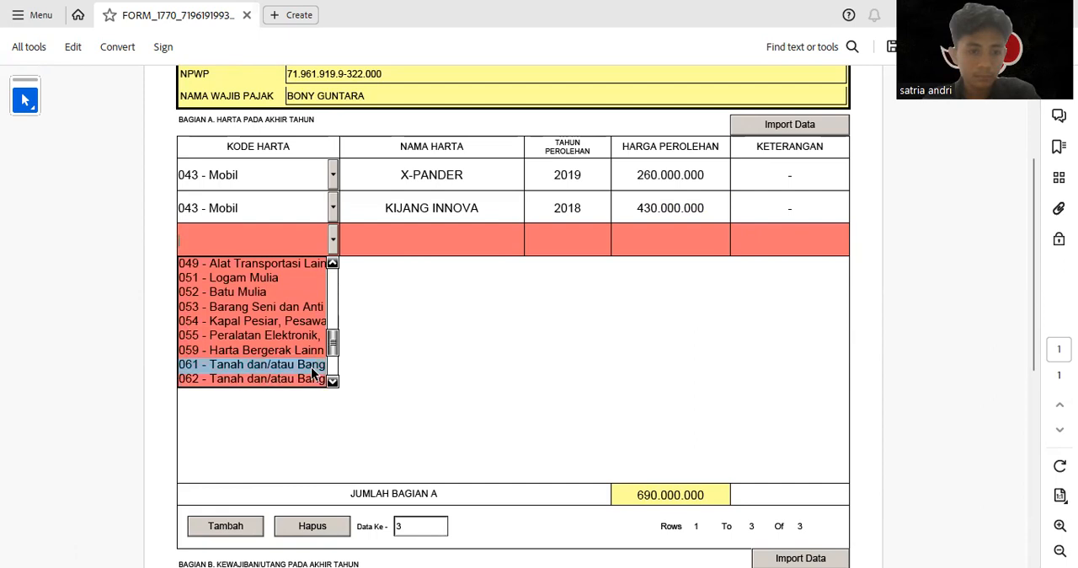
left_click(311, 366)
left_click(392, 233)
type("TE")
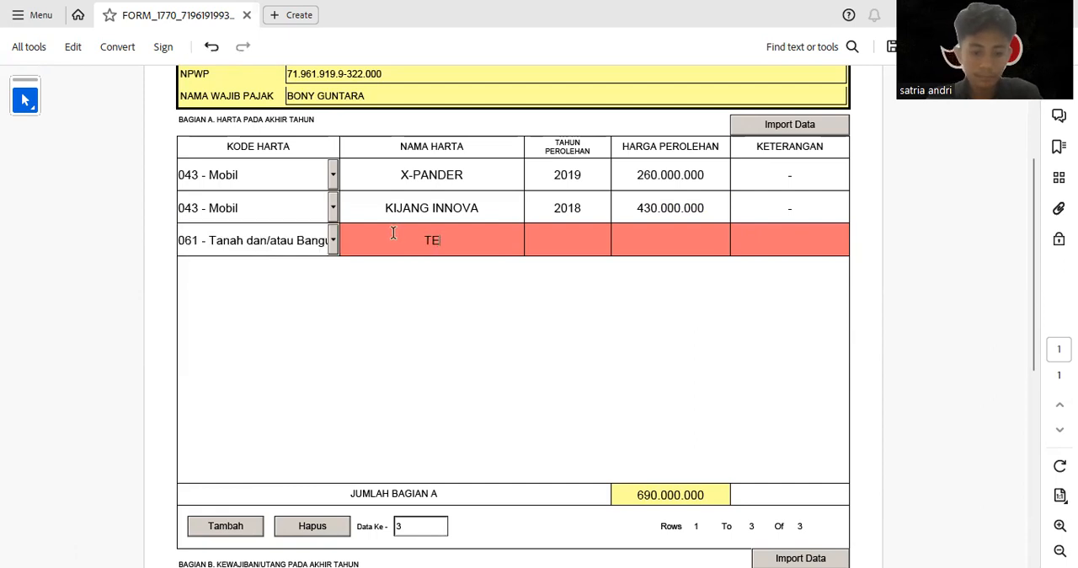
type("MPAT TINGGAL")
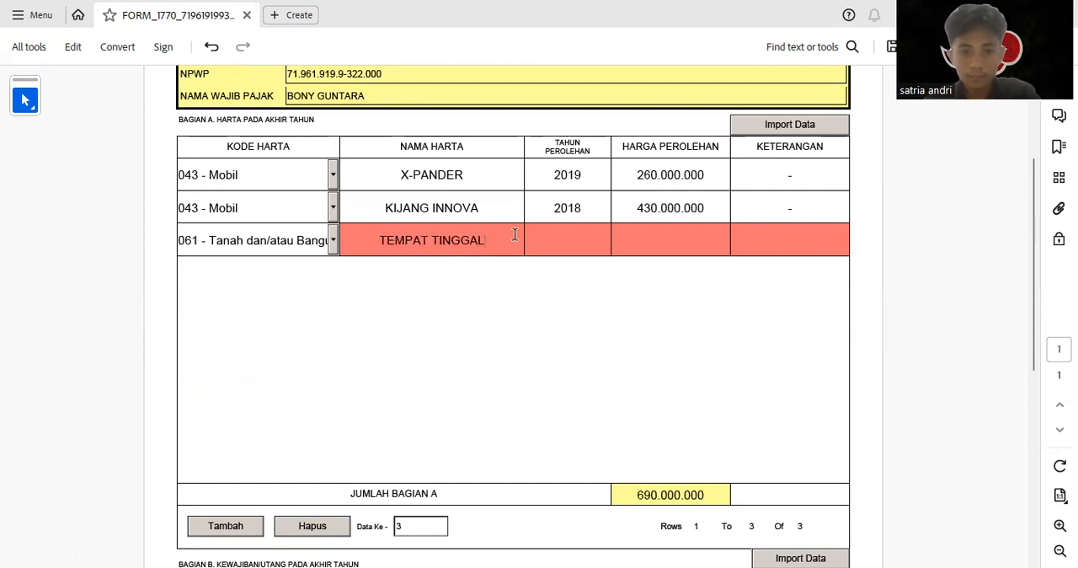
Complete the TEMPAT TINGGAL row with acquisition year 2016, price 600000000 and "-" as Keterangan
left_click(596, 241)
type("20")
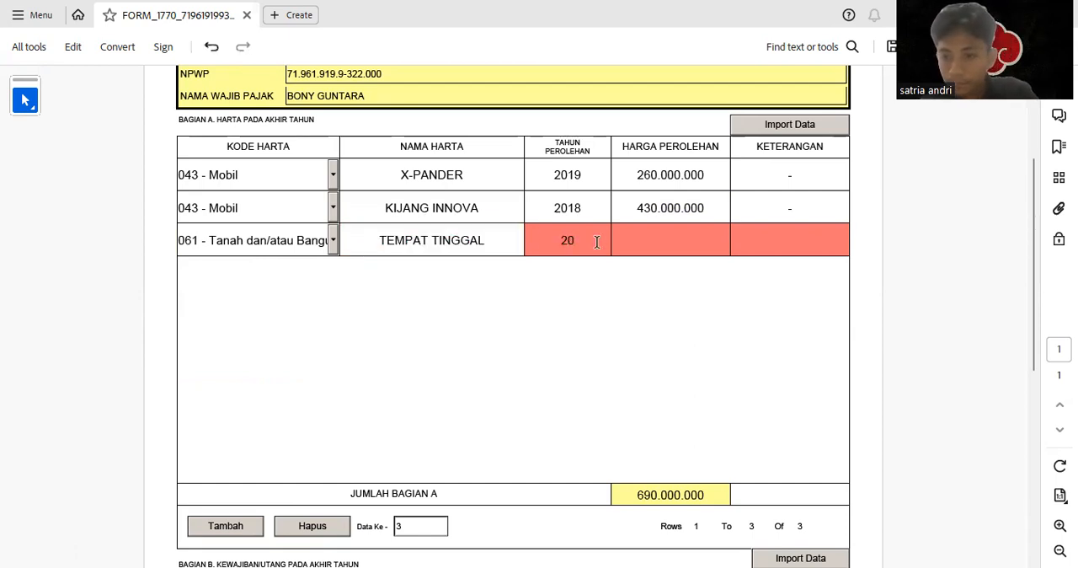
type("16")
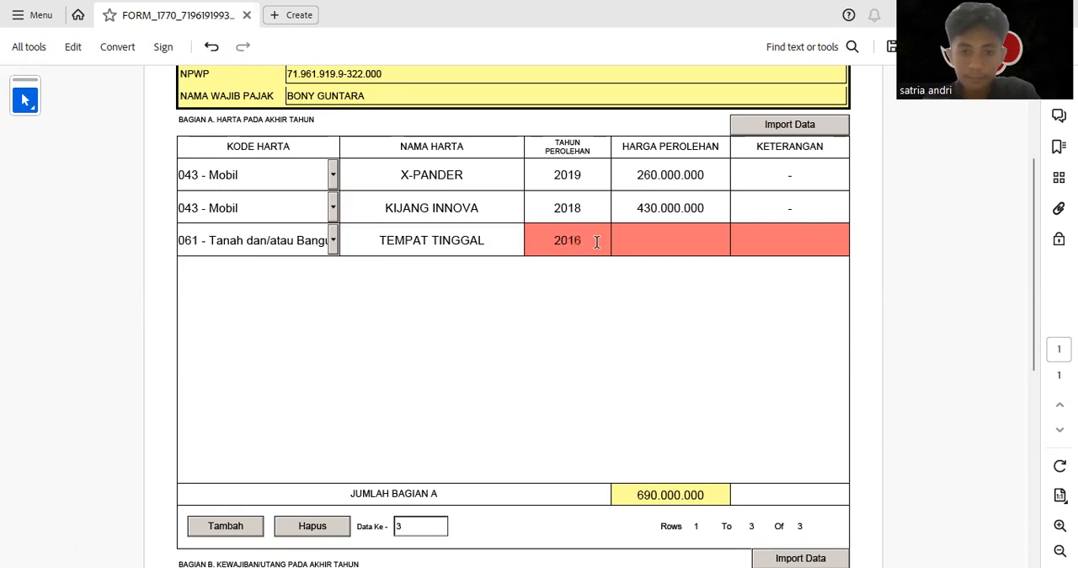
left_click(670, 228)
type("600000000")
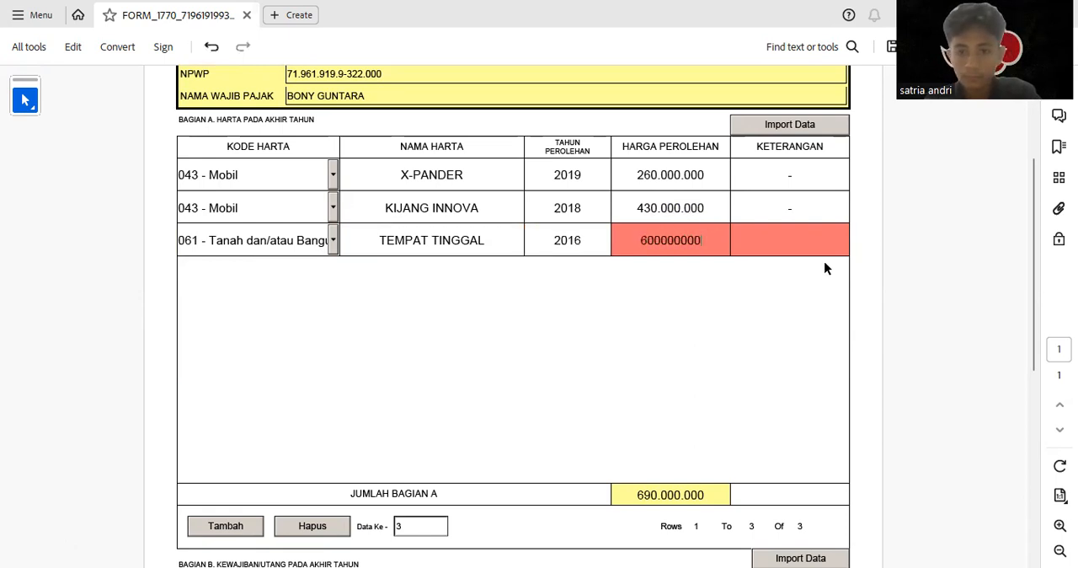
left_click(807, 239)
type("-")
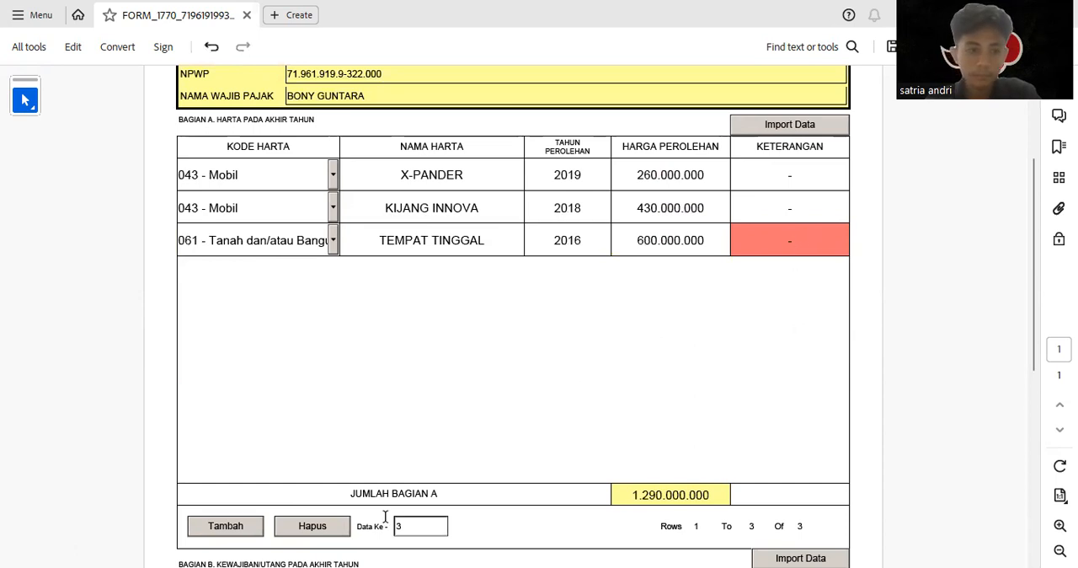
Add a fourth asset row with code 063 for Tanah atau Lahan and the name TANAH
left_click(225, 525)
left_click(332, 271)
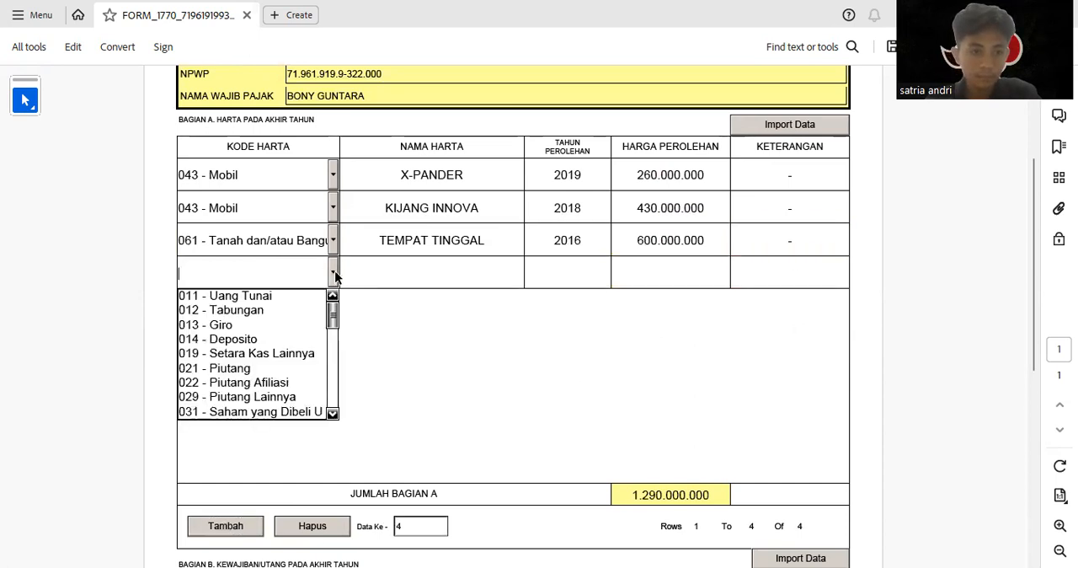
scroll(334, 413, "down", 11)
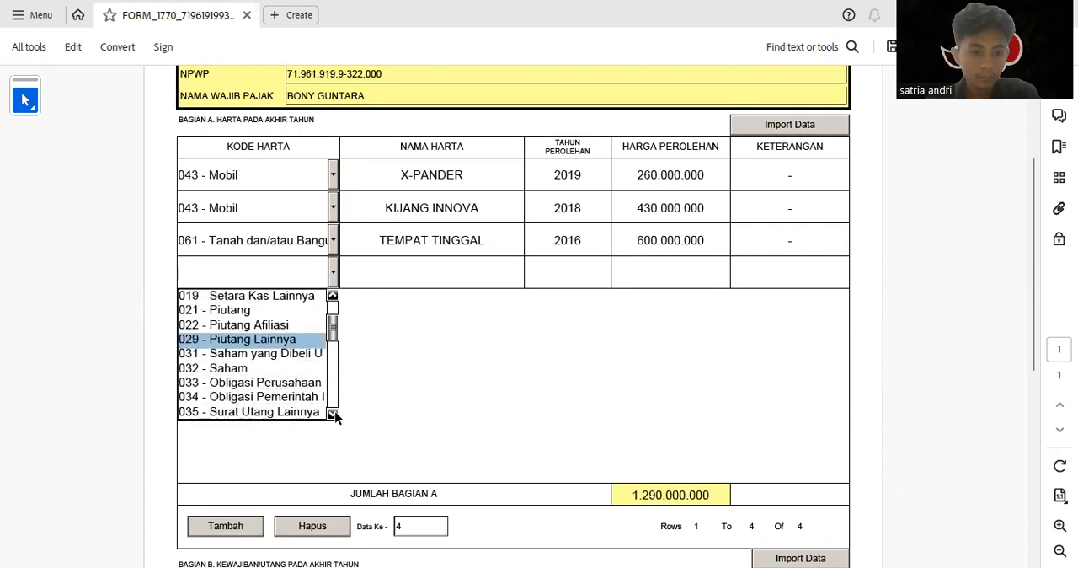
scroll(334, 413, "down", 10)
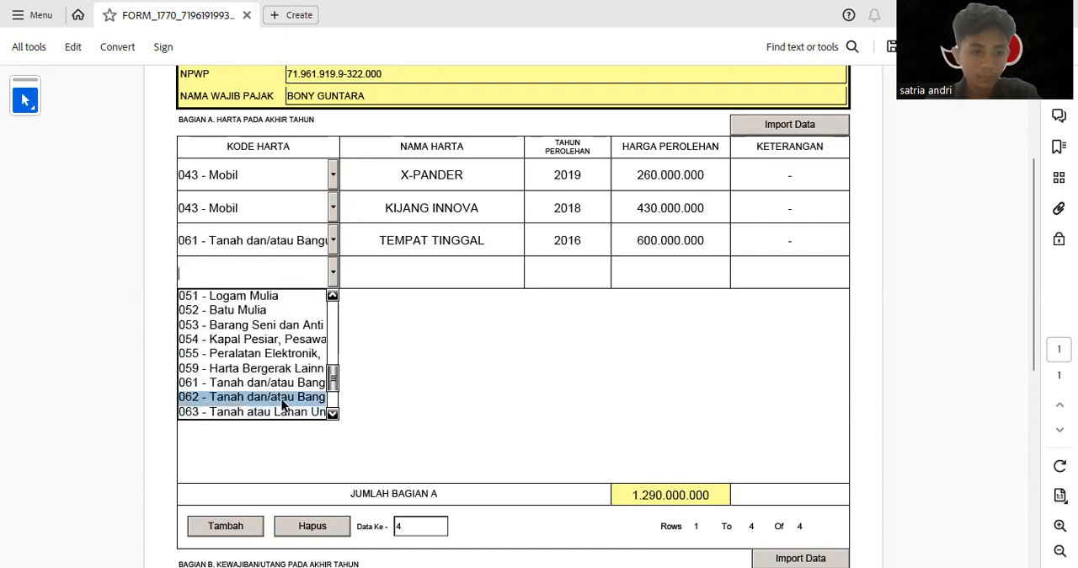
left_click(289, 411)
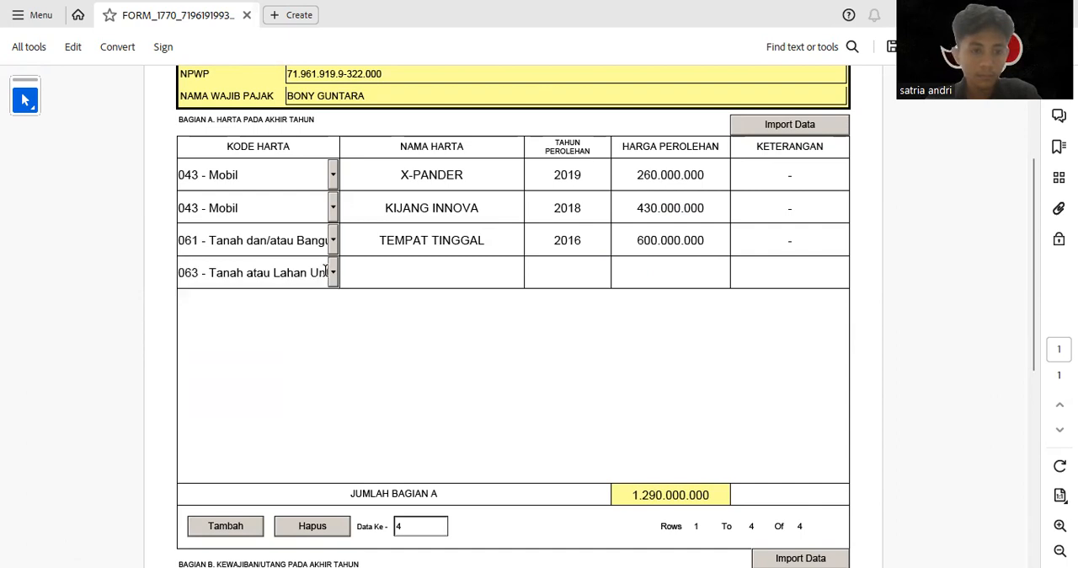
left_click(334, 272)
left_click(381, 263)
type("TANAH")
Complete the TANAH row with acquisition year 2014, price 270000000 and "-" as Keterangan
key("Tab")
type("2014")
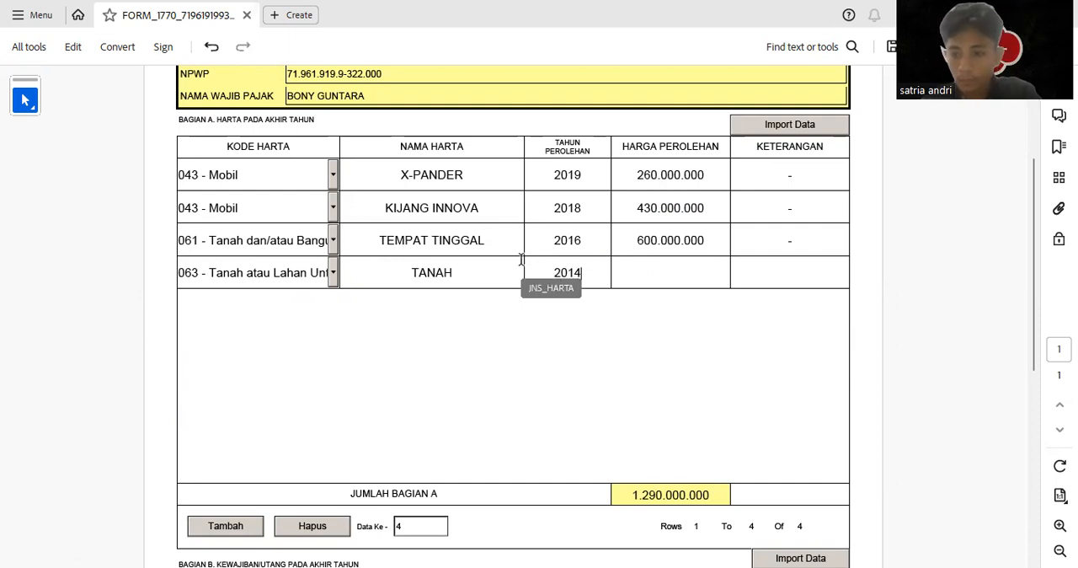
left_click(696, 279)
type("270000000")
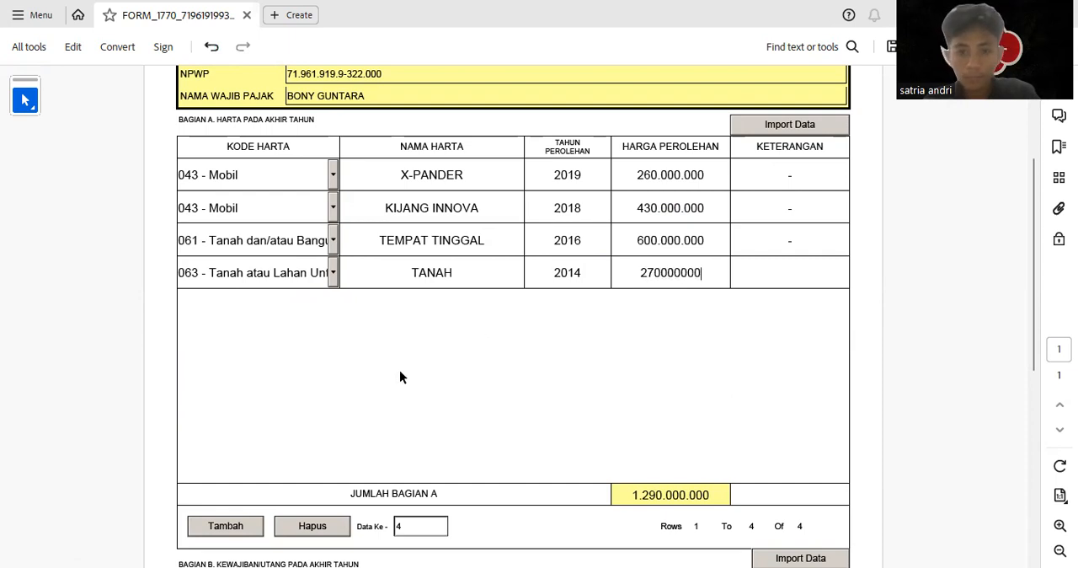
left_click(793, 274)
type("-")
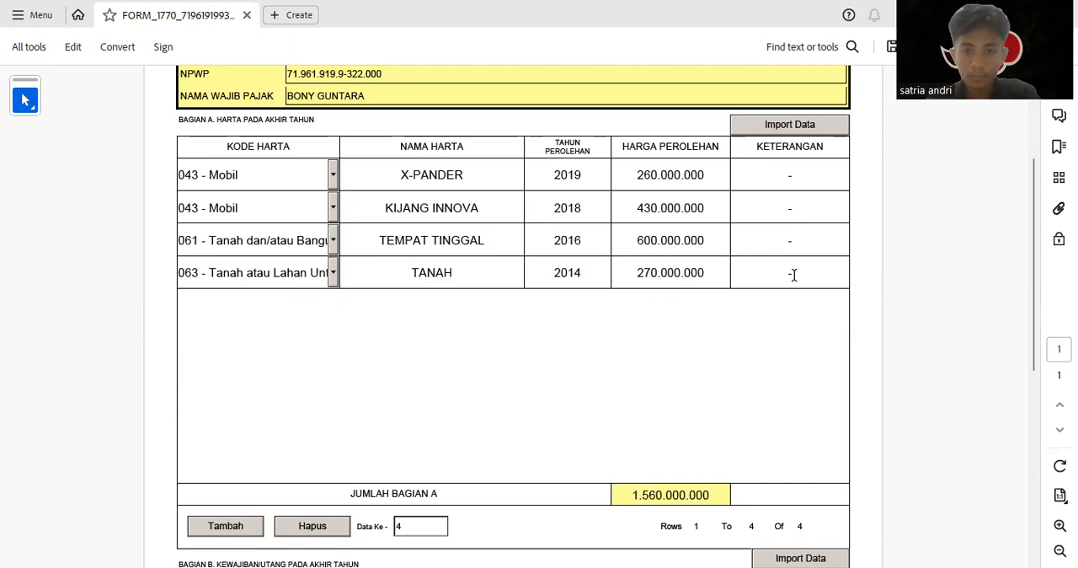
Add a fifth asset row with code 014 for Deposito and the name BANK BCA
left_click(240, 526)
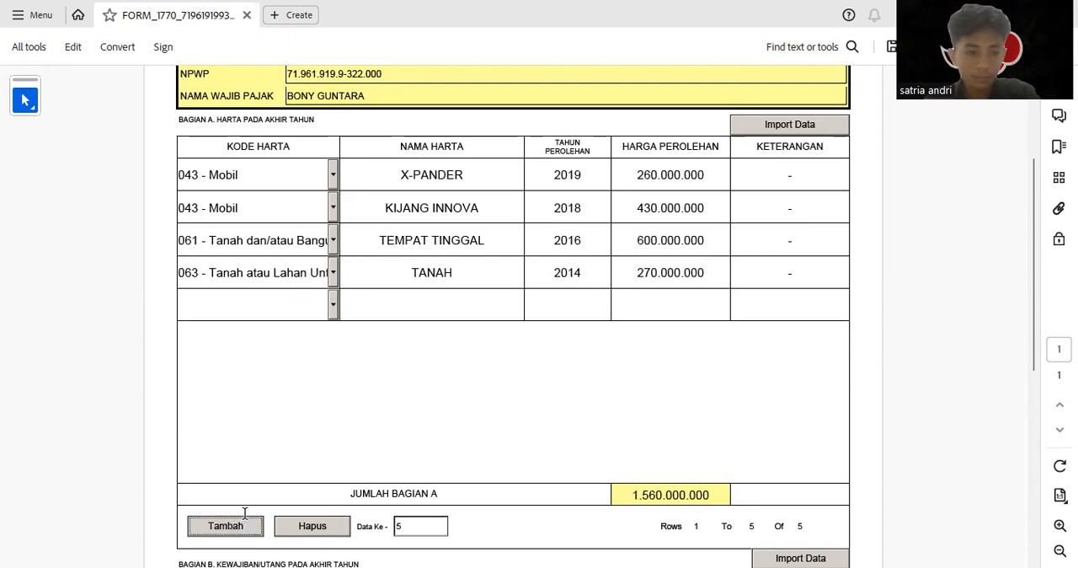
left_click(334, 306)
left_click(332, 449)
scroll(332, 449, "down", 12)
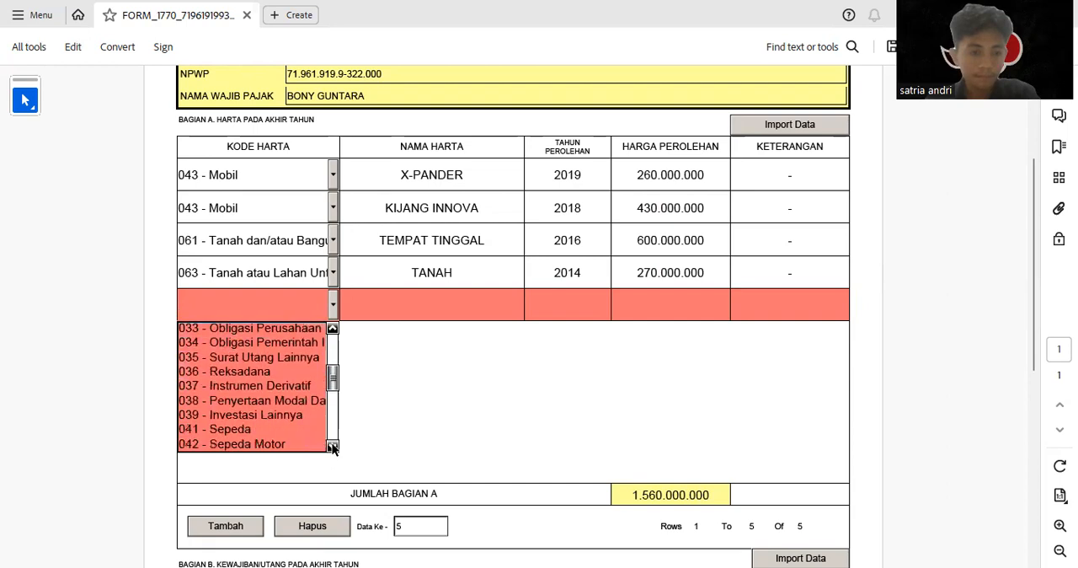
scroll(332, 449, "down", 4)
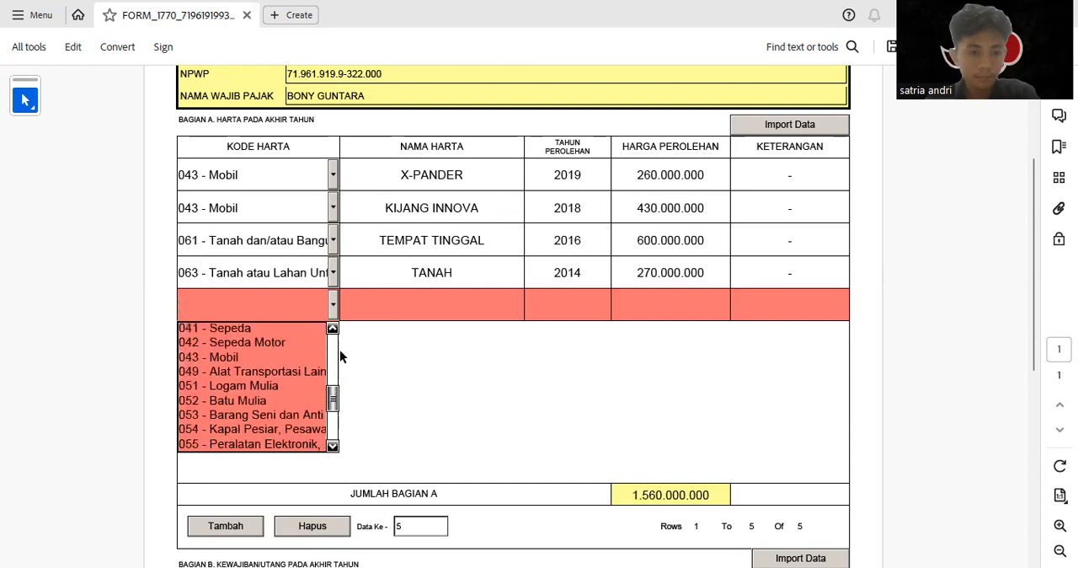
left_click_drag(329, 401, 353, 352)
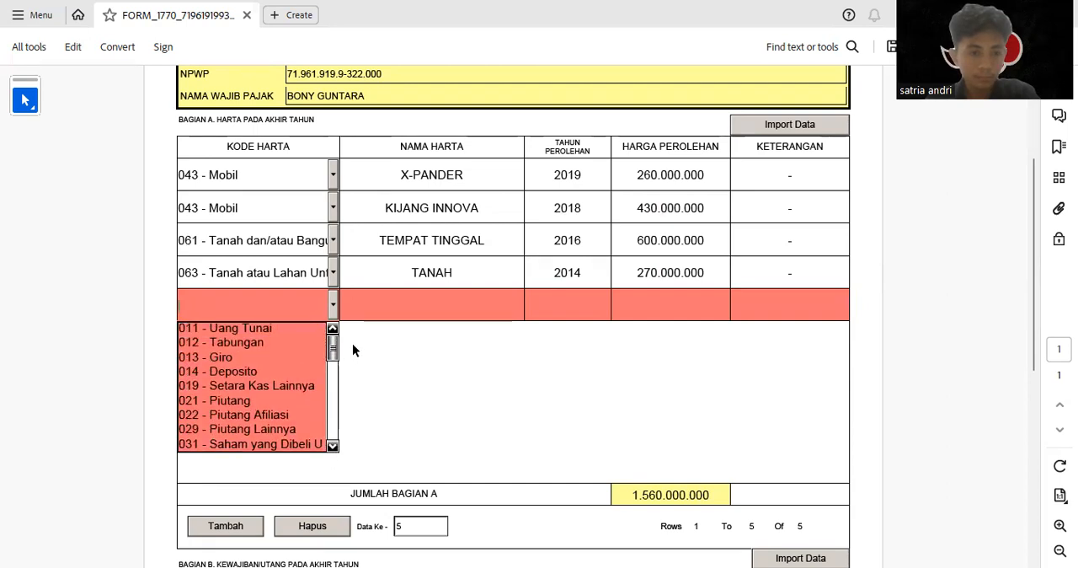
left_click(284, 373)
left_click(437, 306)
type("BANK")
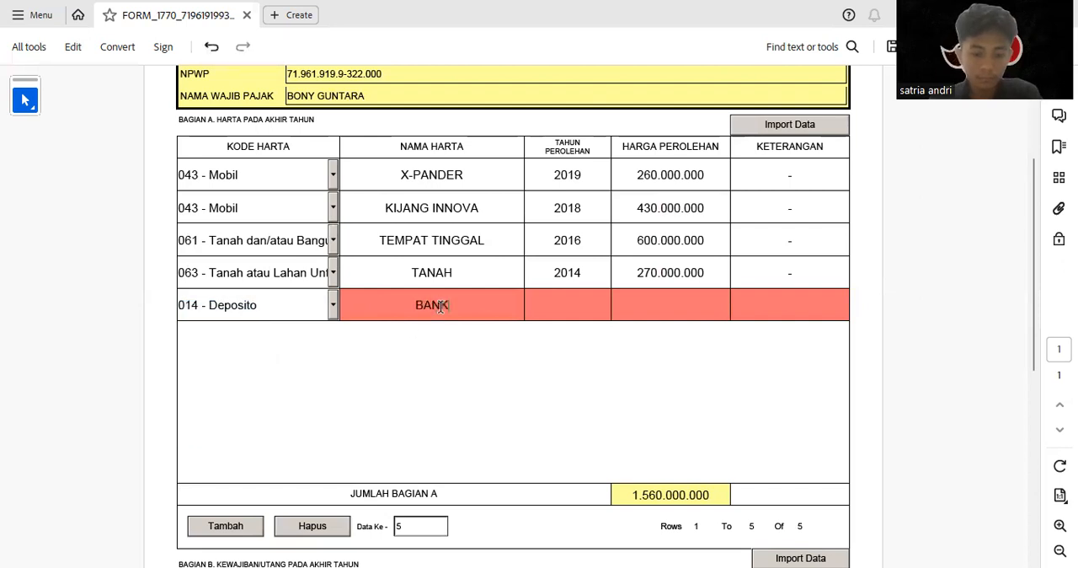
type(" BCA")
Complete the BANK BCA row with acquisition year 2019, price 250000000 and "-" as Keterangan
left_click(554, 299)
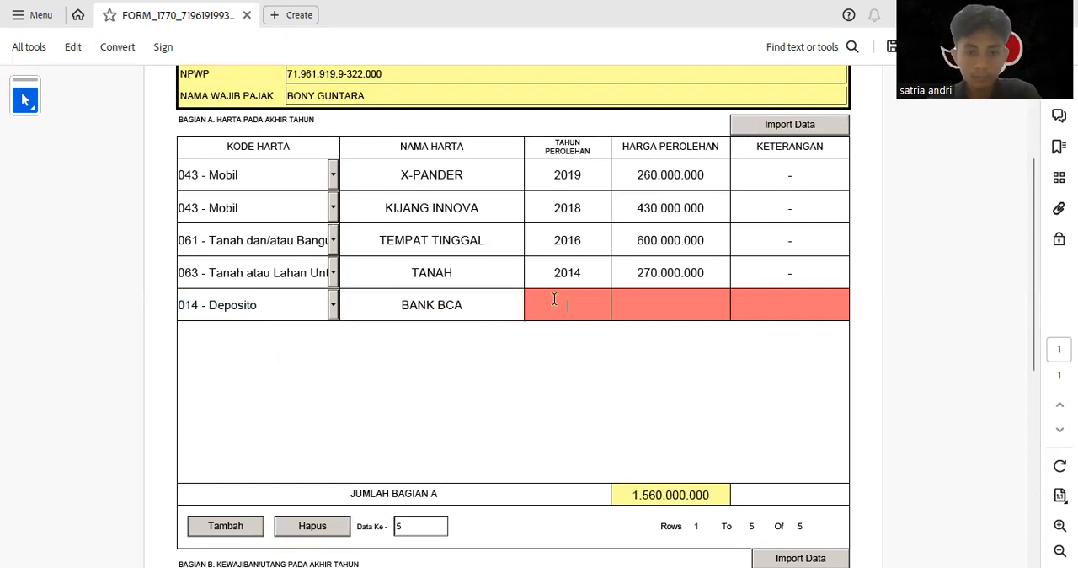
type("2019")
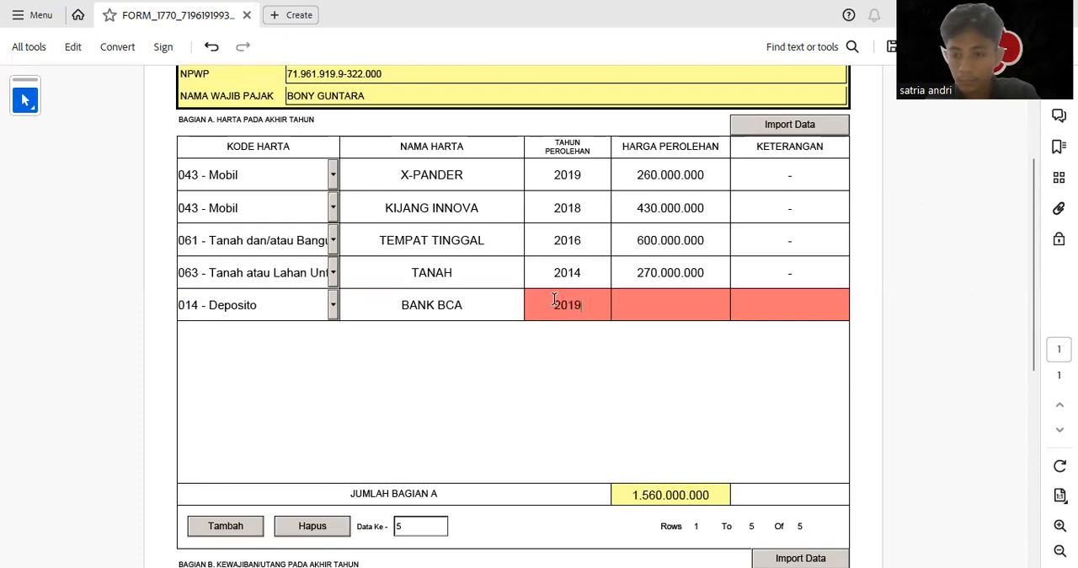
left_click(631, 300)
type("250000000")
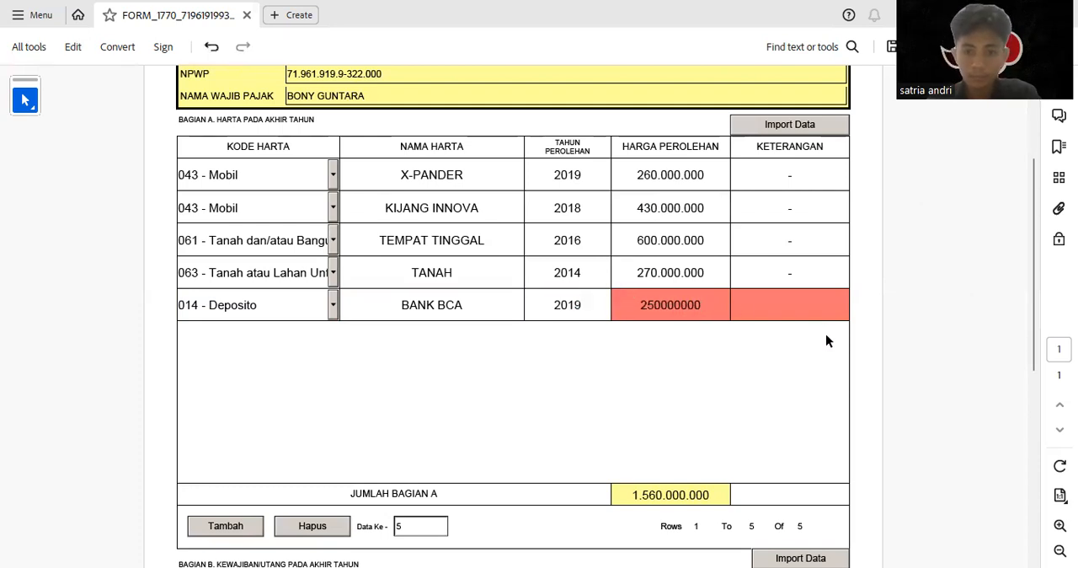
left_click(813, 317)
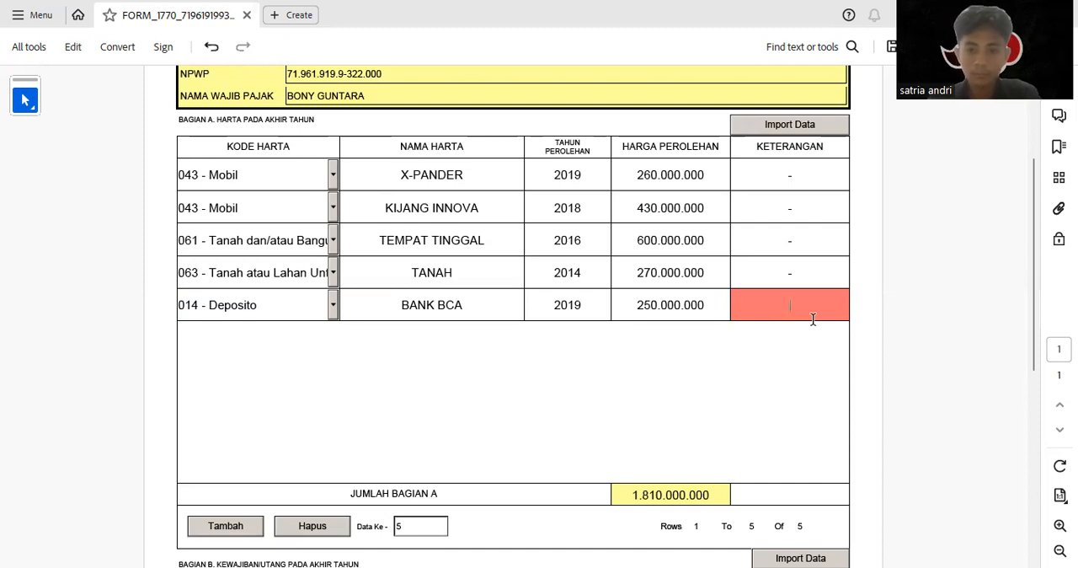
key("Return")
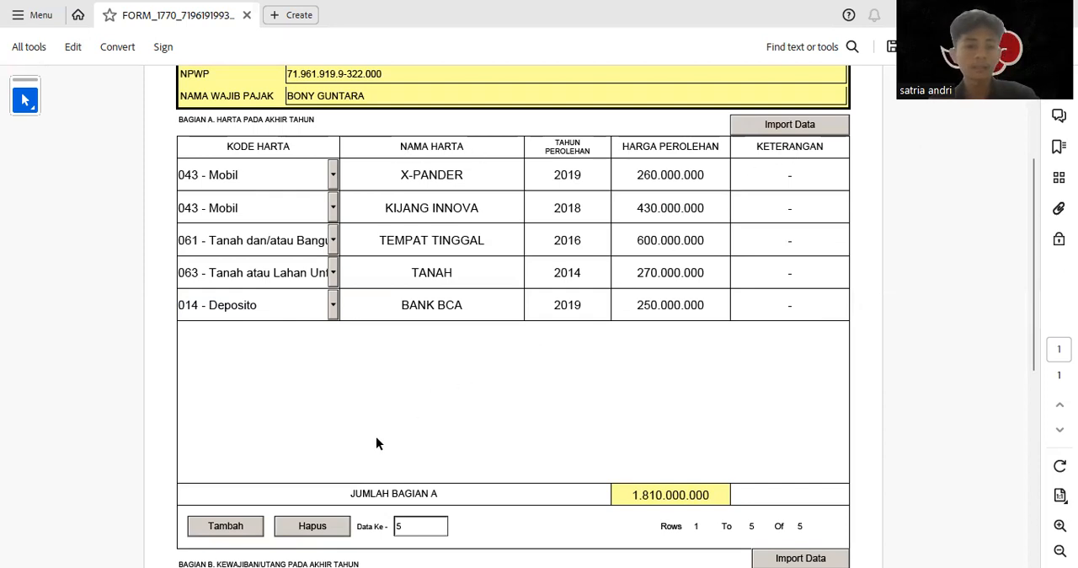
Add a first debt row in Bagian B with code 101 for Utang Bank and BANK MANDIRI as lender
scroll(377, 443, "down", 3)
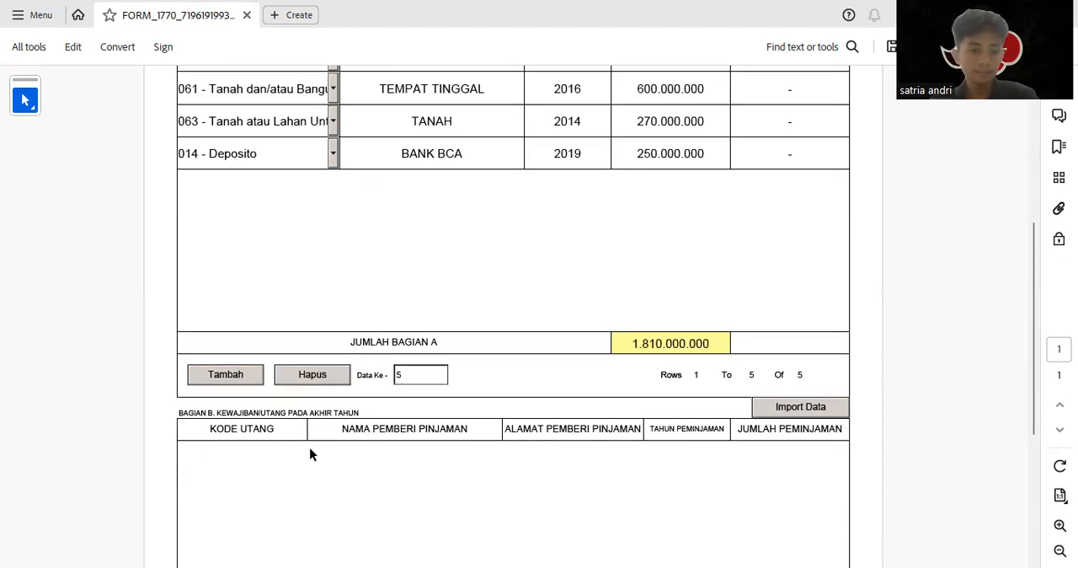
scroll(312, 446, "down", 3)
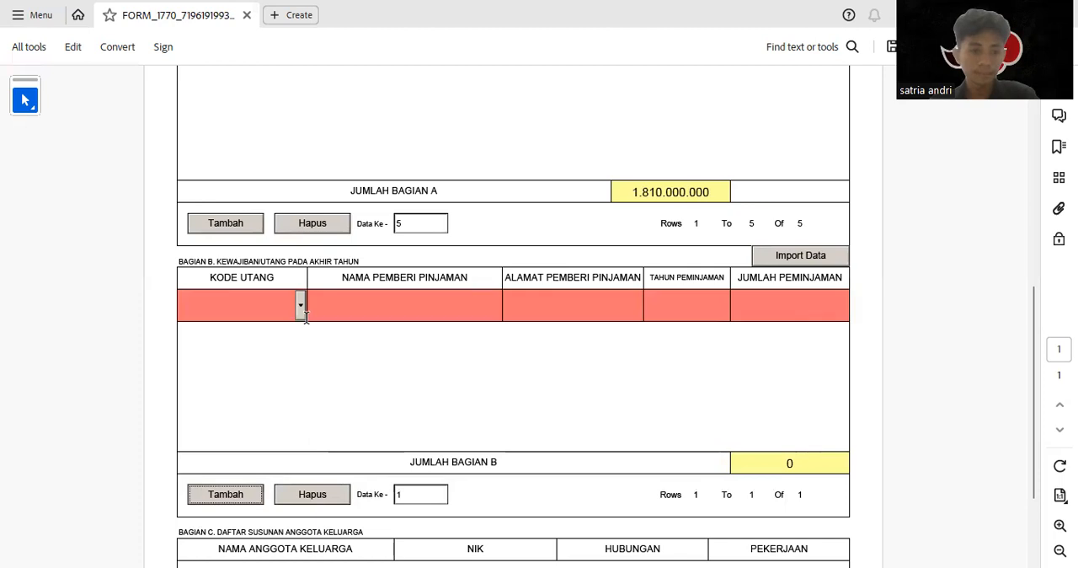
left_click(305, 307)
left_click(265, 342)
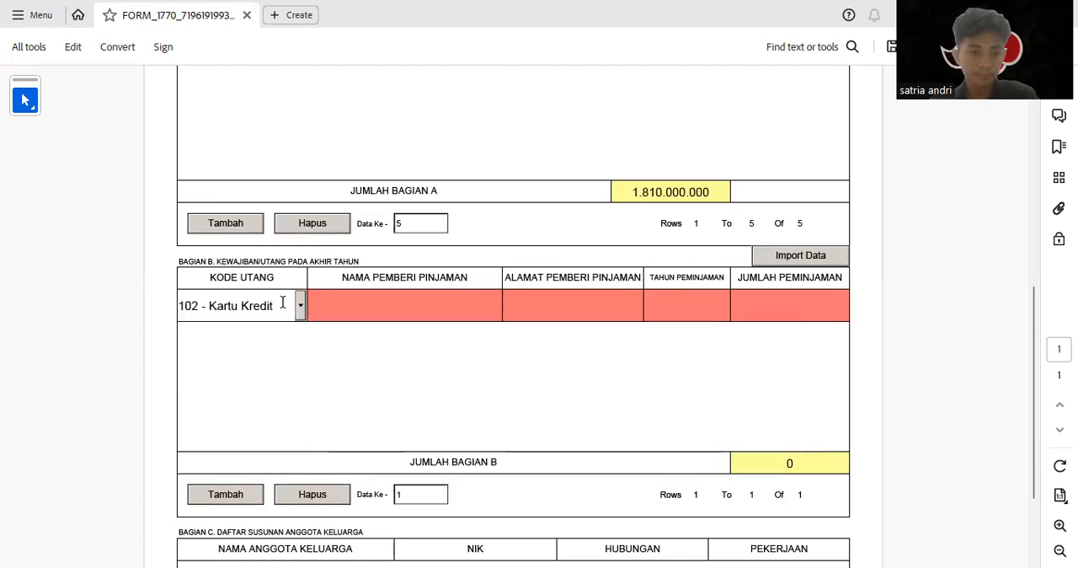
left_click(300, 306)
left_click(270, 330)
left_click(357, 312)
type("BANK MANDIRI")
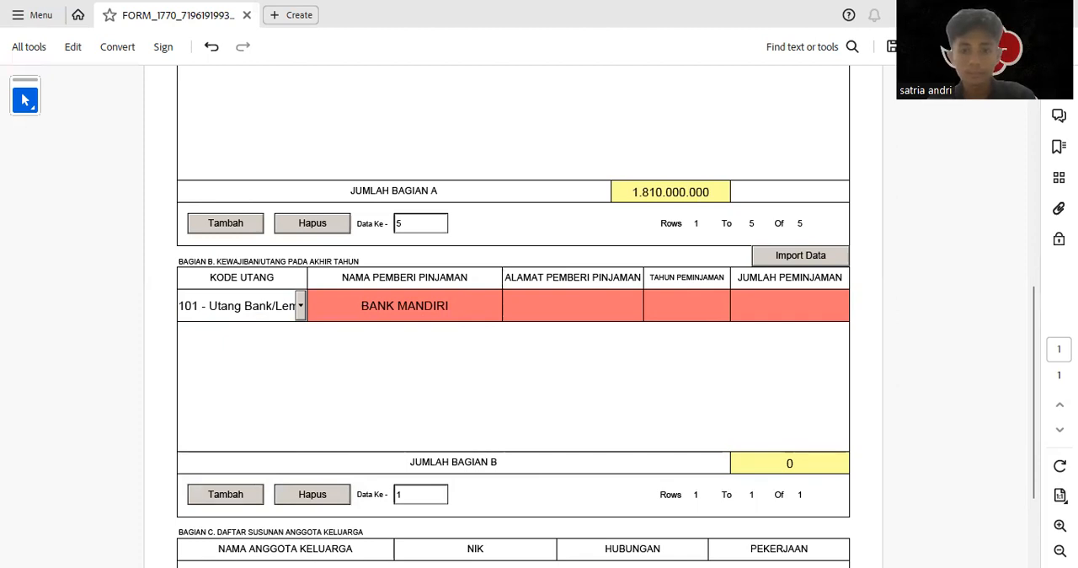
Complete the BANK MANDIRI debt row with the lender's address, loan year 2019 and amount 175000000
left_click(567, 308)
type("KOTA BANDAR LAMPUNG")
left_click(696, 301)
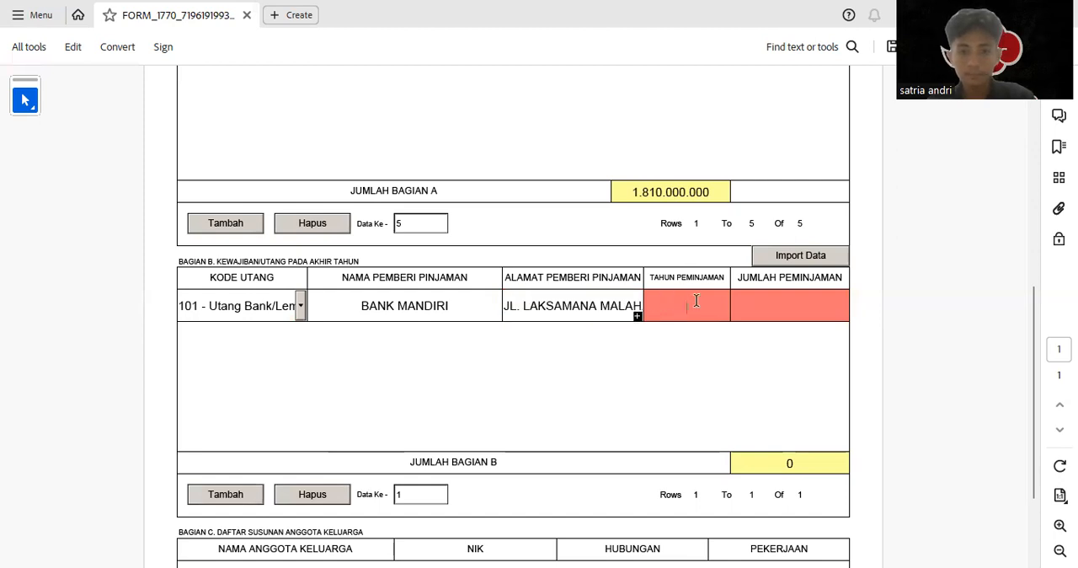
type("20")
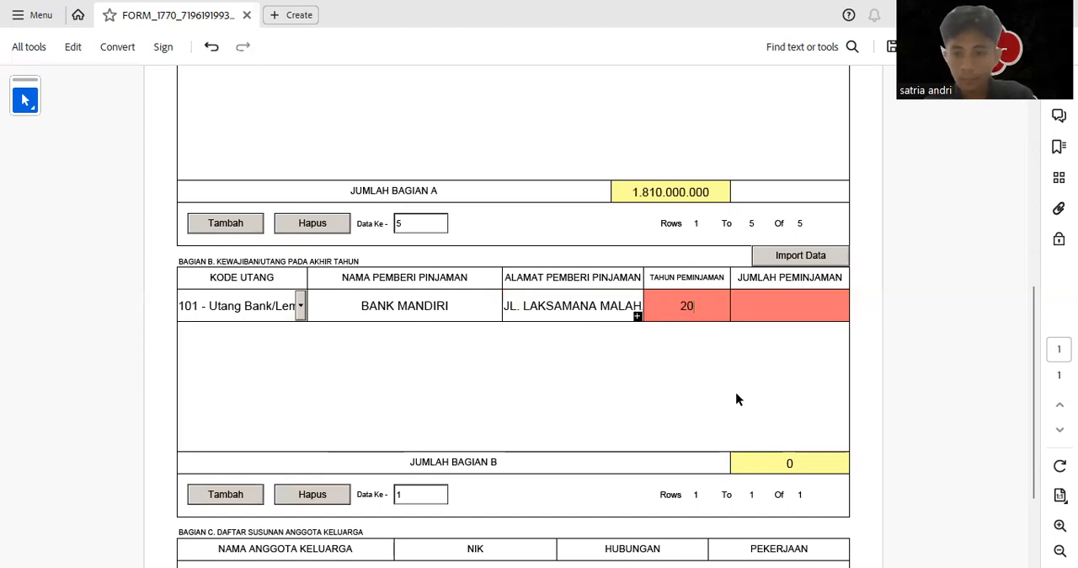
type("19")
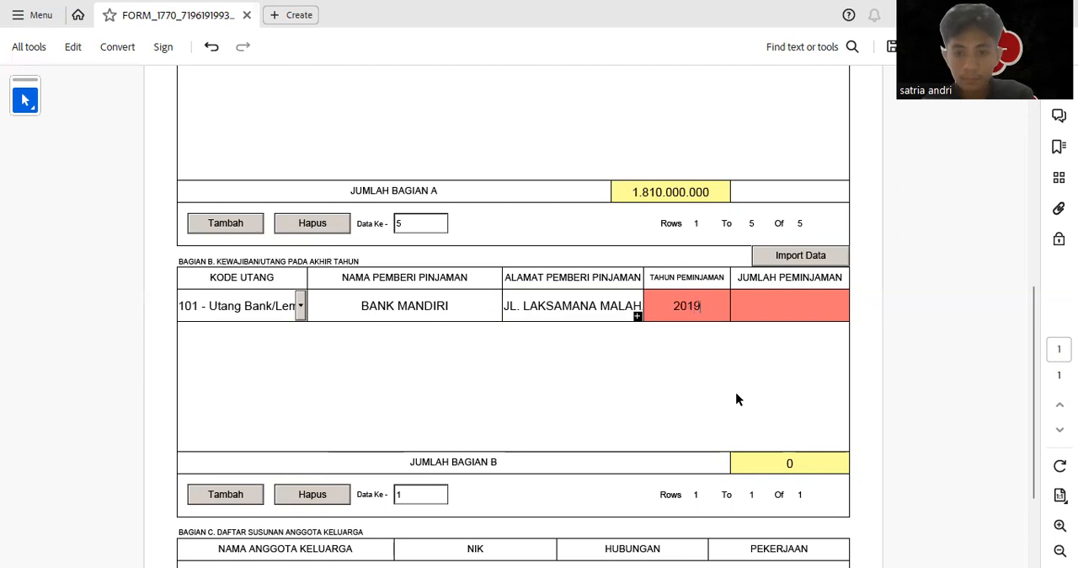
left_click(787, 301)
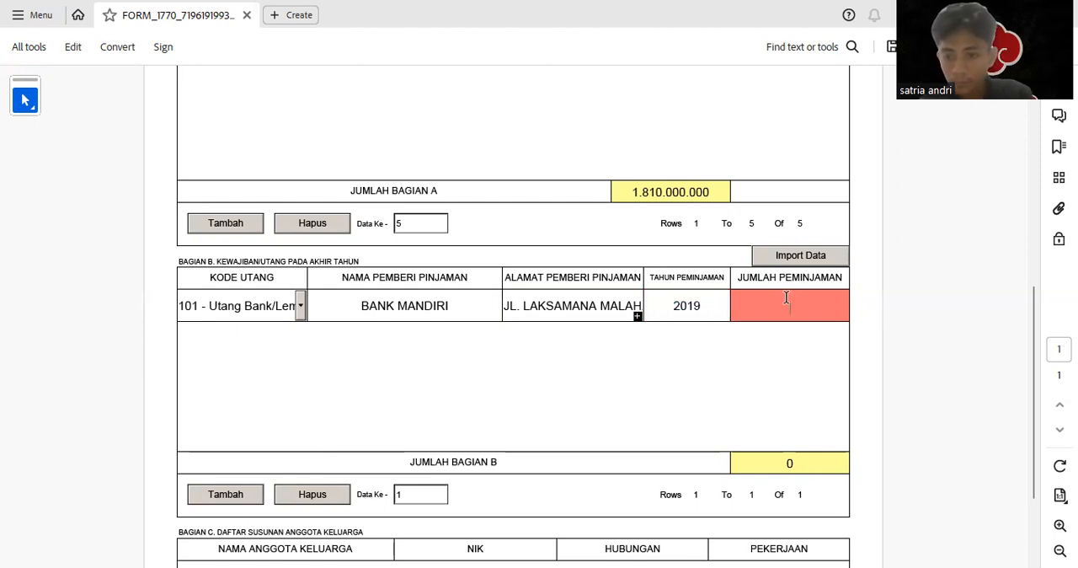
type("175000000")
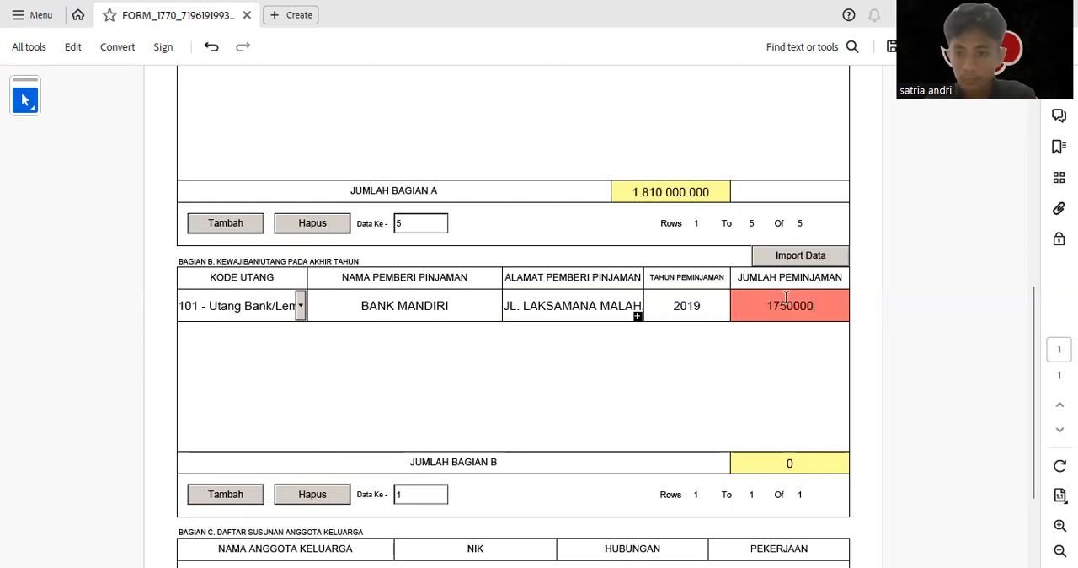
Add a second debt row with code 101 for Utang Bank and BANK CIMB NIAGA as lender
left_click(232, 497)
left_click(300, 337)
left_click(274, 363)
left_click(379, 337)
type("BANK CIMB NIAGA")
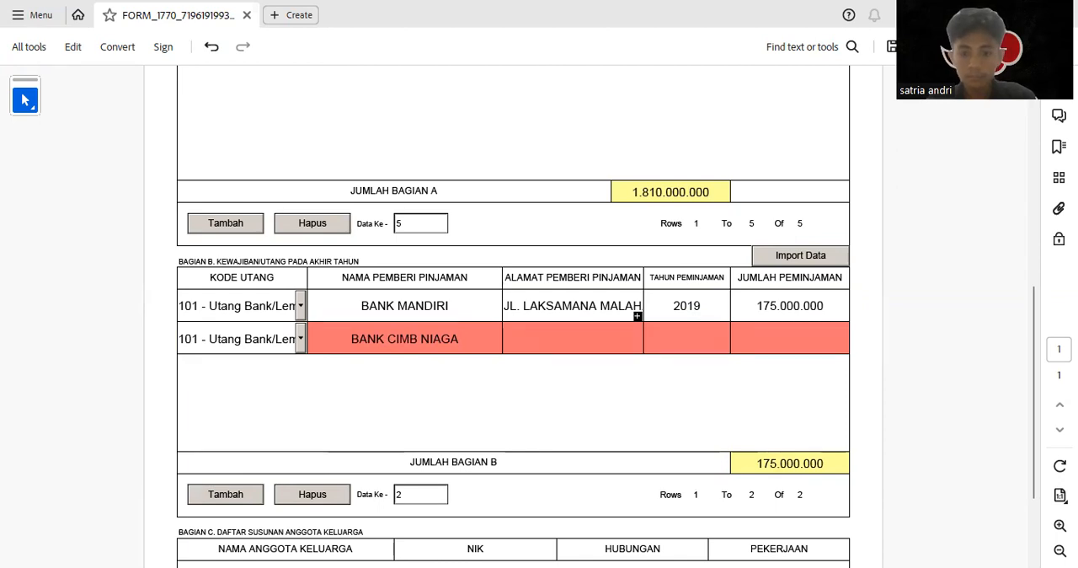
Complete the BANK CIMB NIAGA debt row with the lender's address, loan year 2021 and amount 97000000
left_click(556, 345)
key("ctrl+v")
left_click(699, 332)
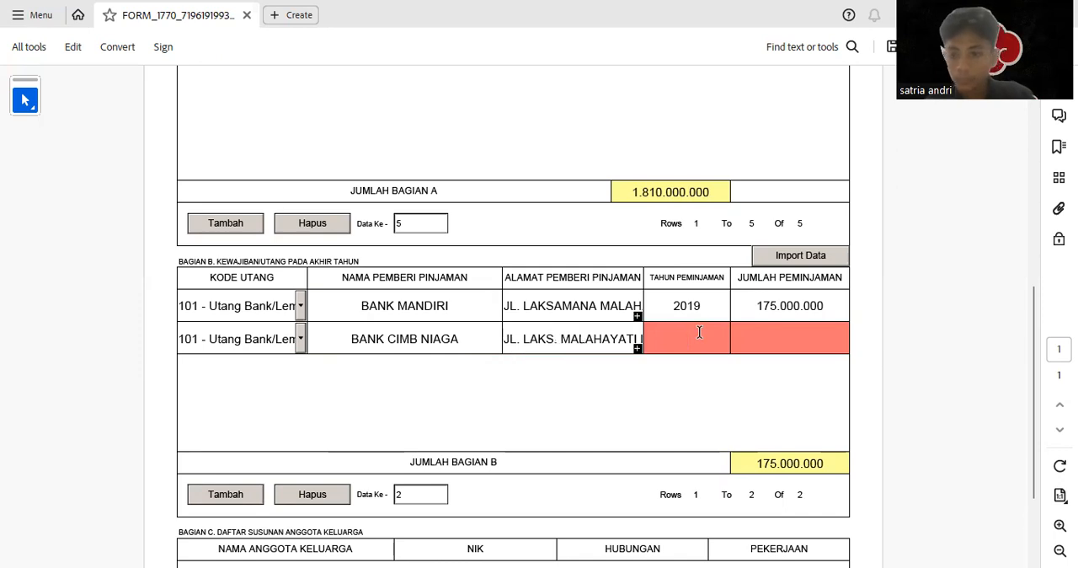
type("2021")
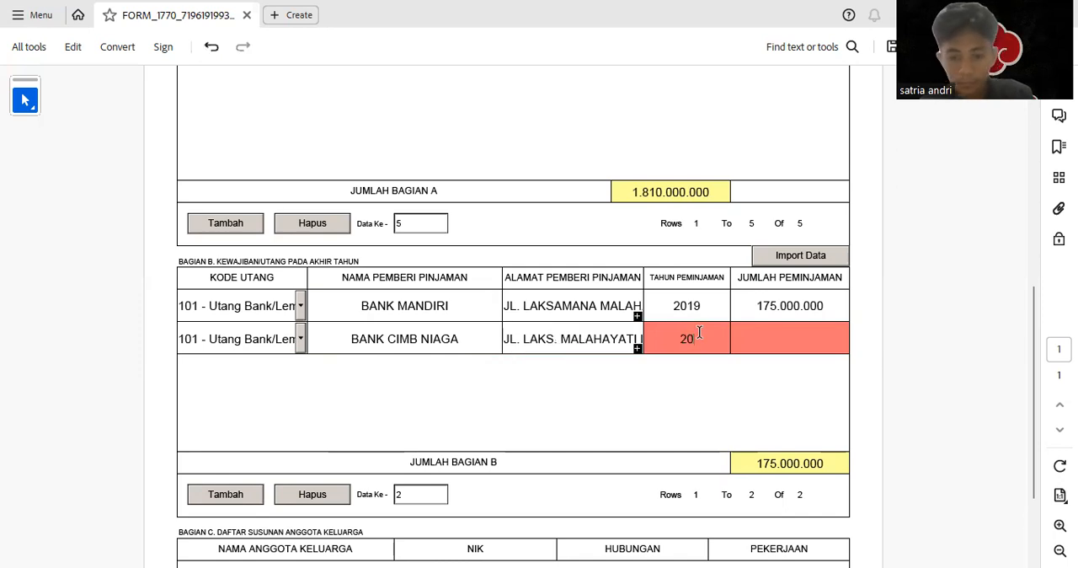
left_click(778, 331)
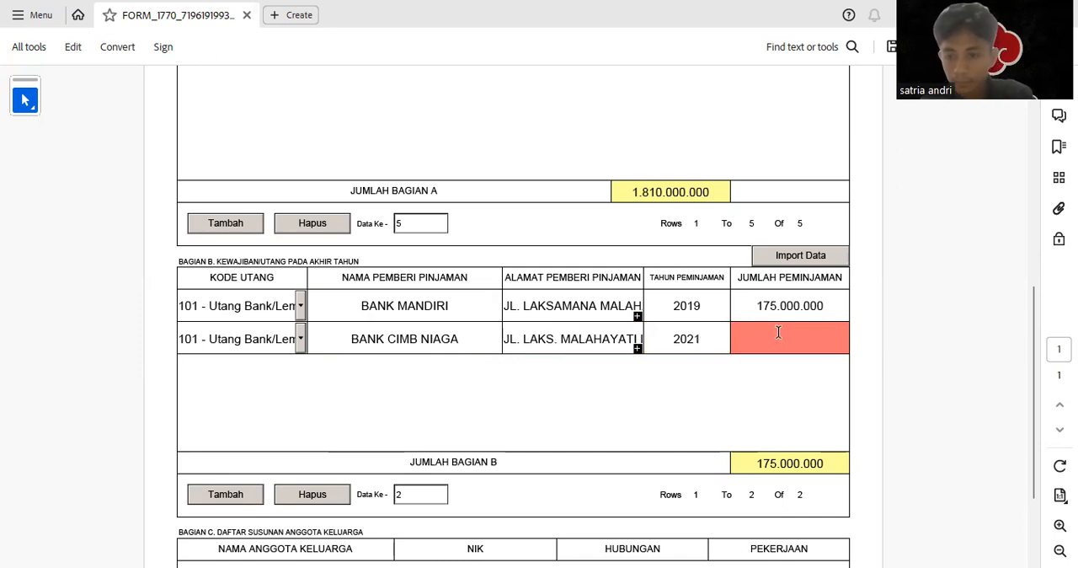
type("97000000")
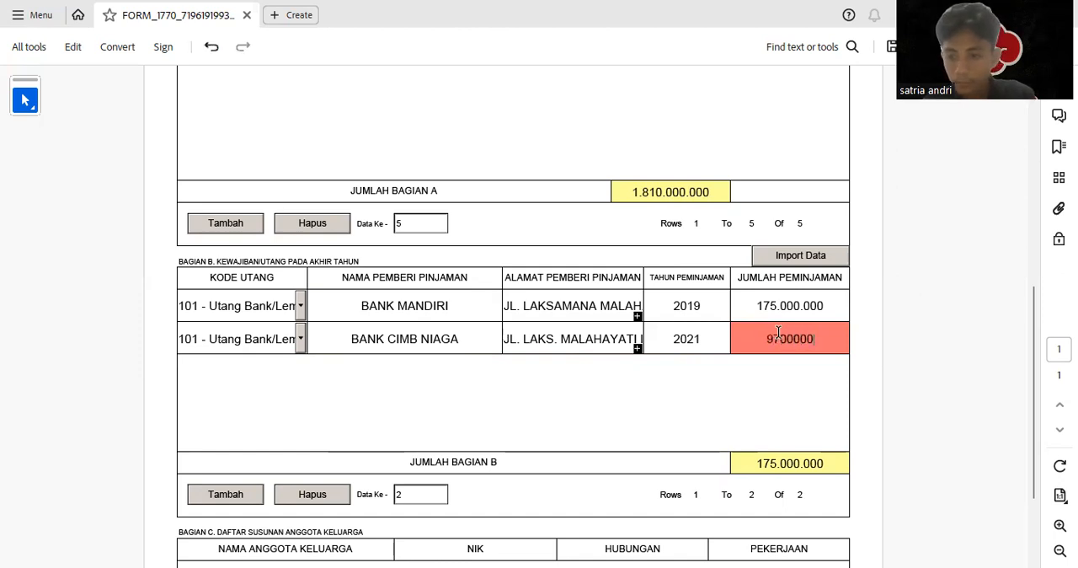
Add a third debt row with code 101 for Utang Bank and BANK DANAMON as lender
left_click(252, 499)
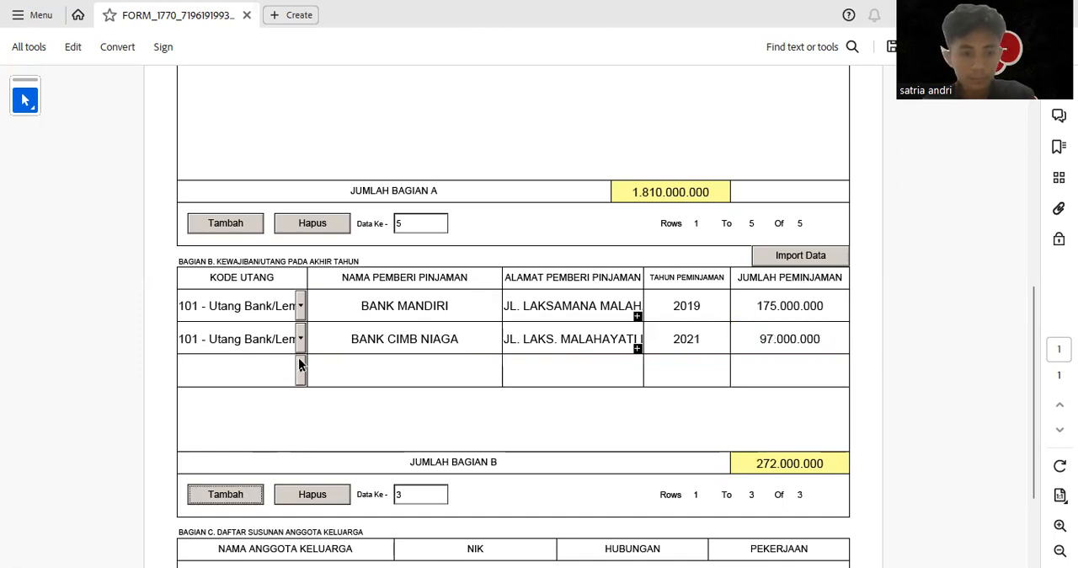
left_click(298, 379)
left_click(281, 393)
left_click(333, 368)
type("BANK DANAMON")
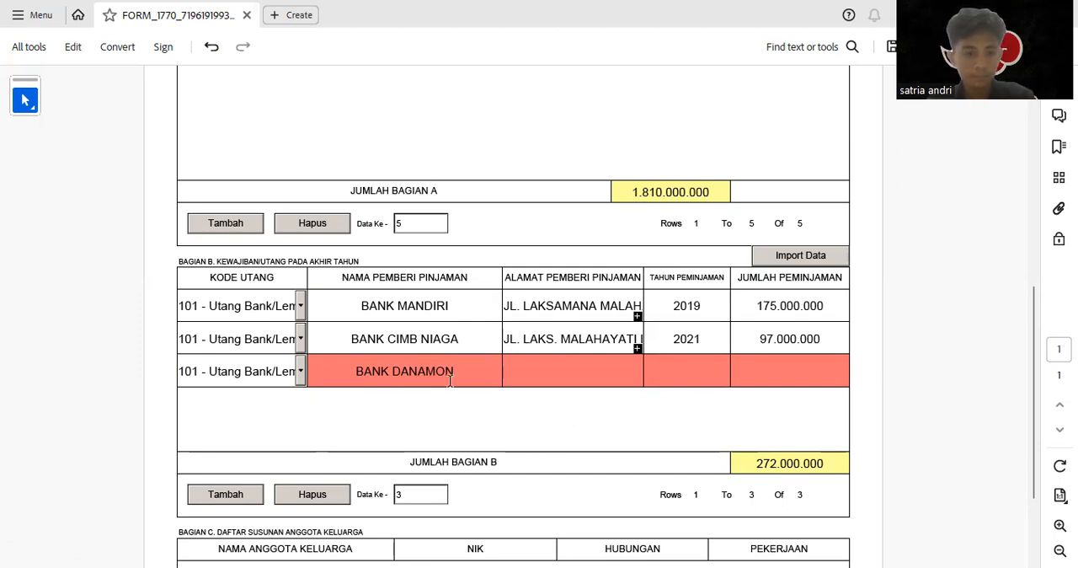
Complete the BANK DANAMON debt row with the lender's address, loan year 2022 and amount 115000000
left_click(711, 373)
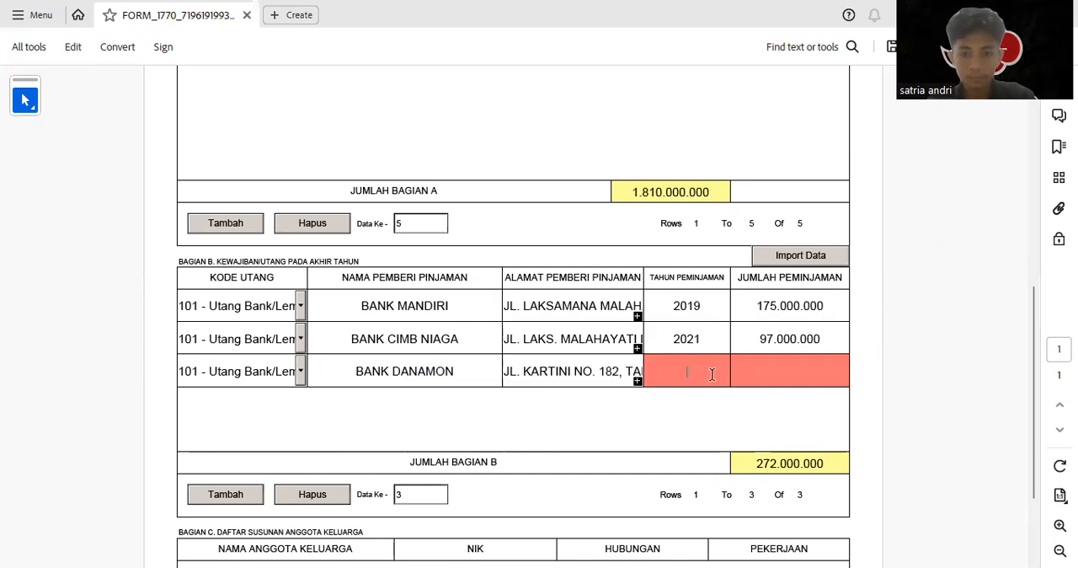
type("20")
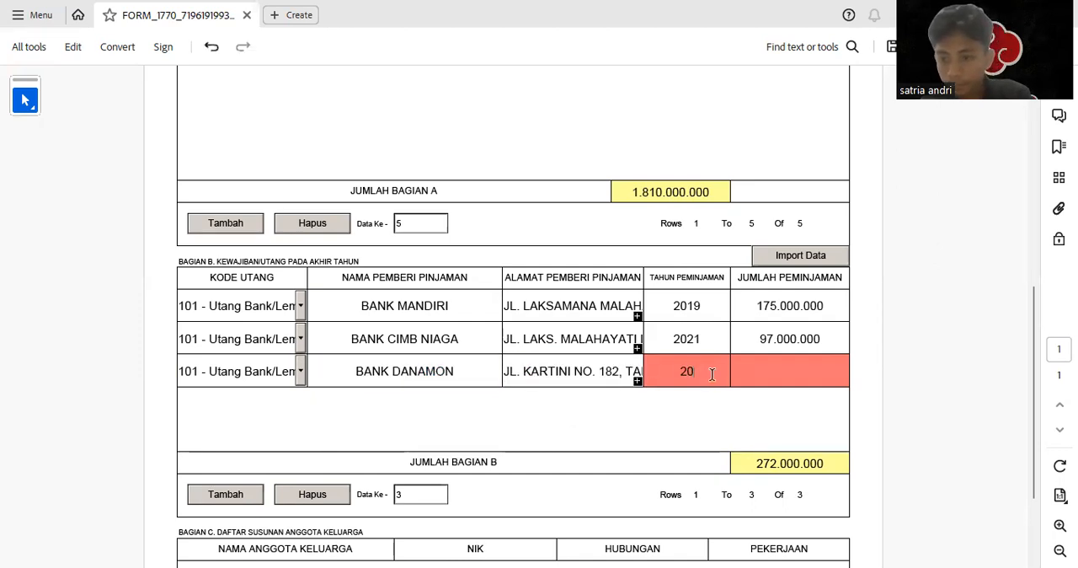
type("22")
left_click(789, 361)
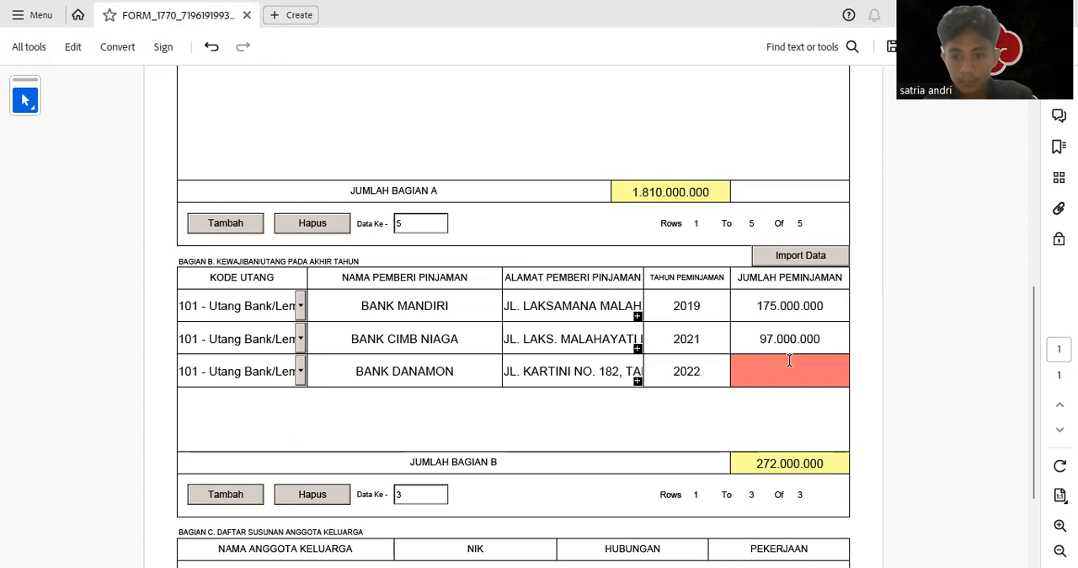
type("115")
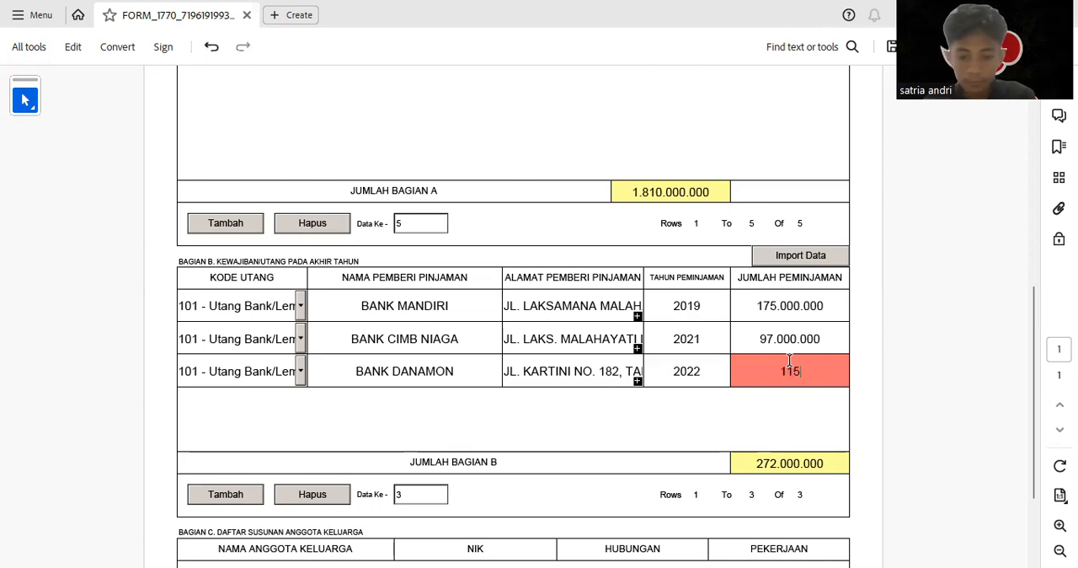
type(".000.000")
key("Return")
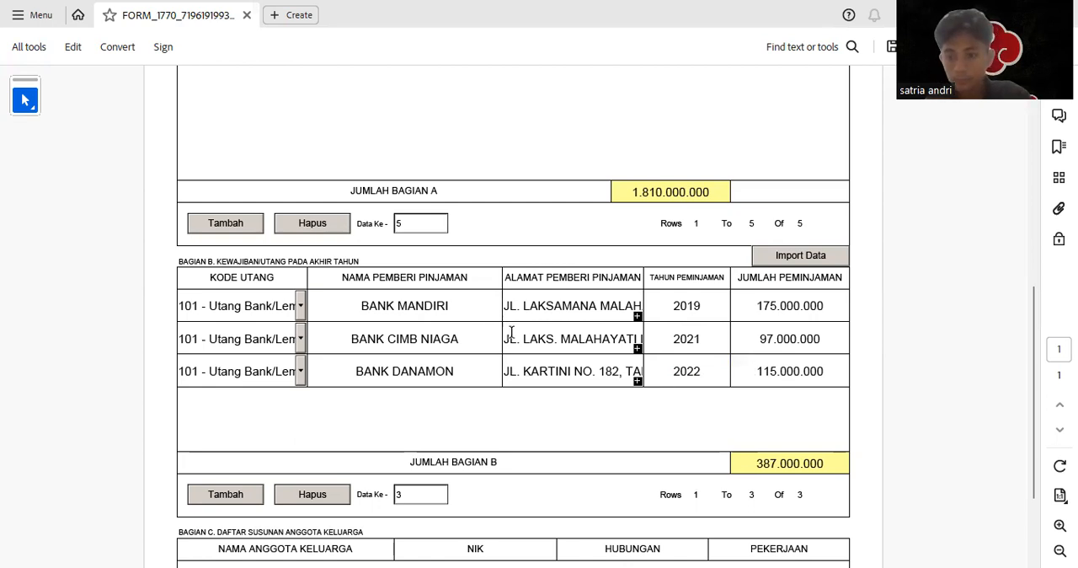
Add a first row to the family member list in Bagian C and enter the father's name
scroll(465, 371, "down", 5)
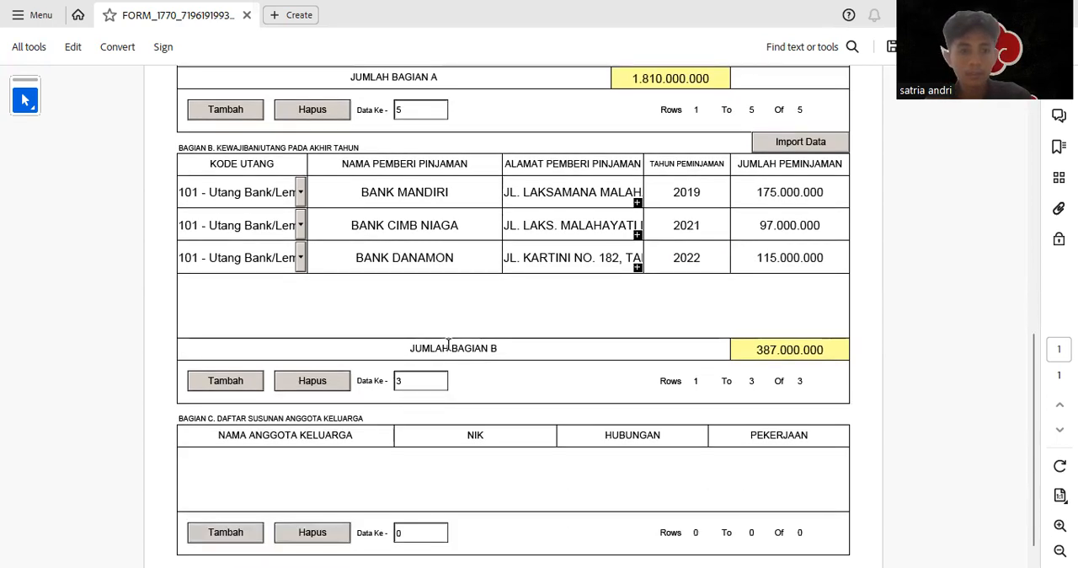
scroll(448, 349, "up", 3)
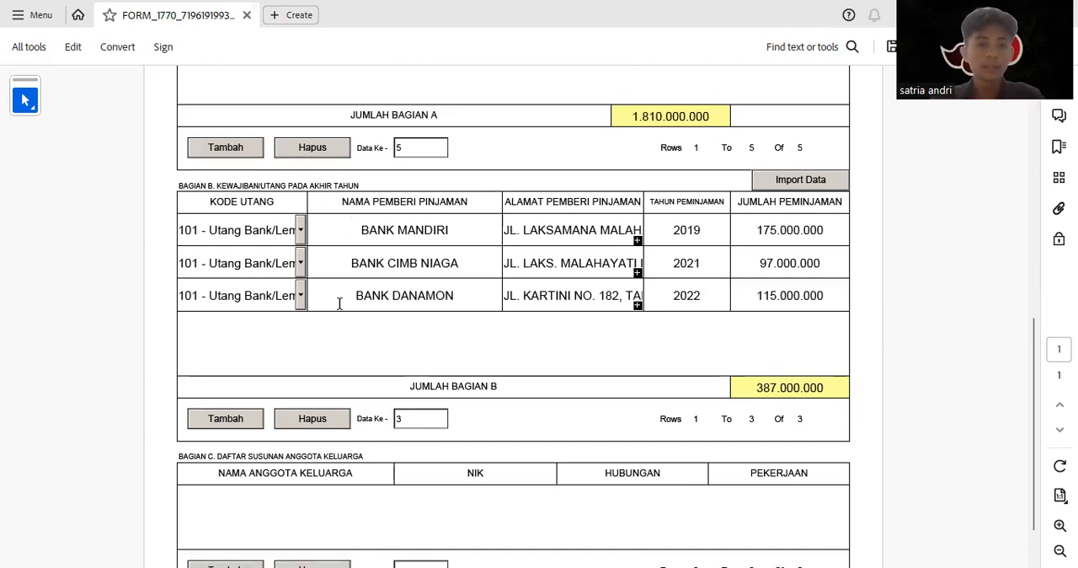
scroll(321, 387, "down", 2)
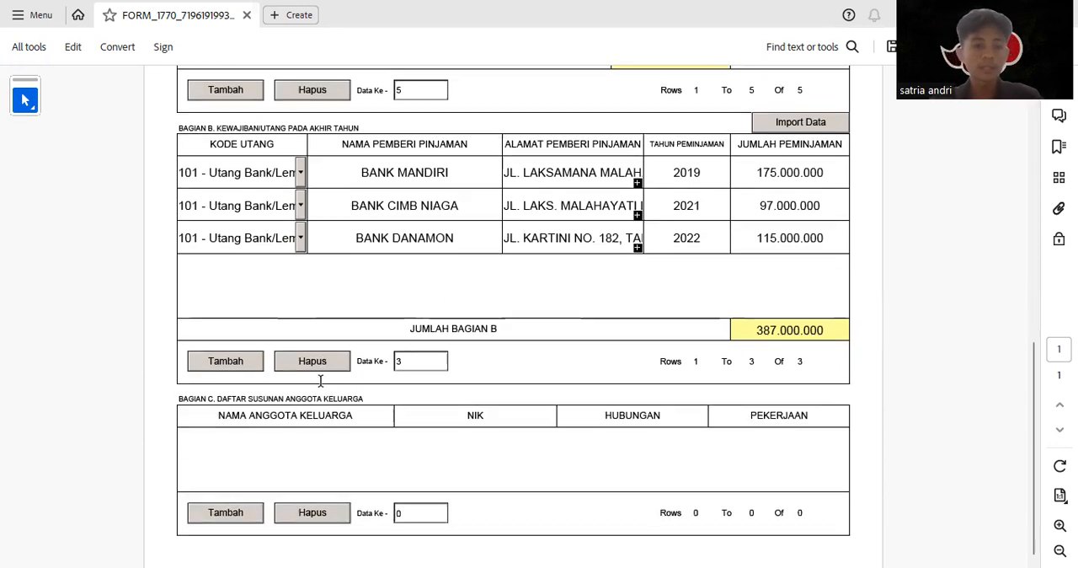
left_click(243, 515)
left_click(327, 445)
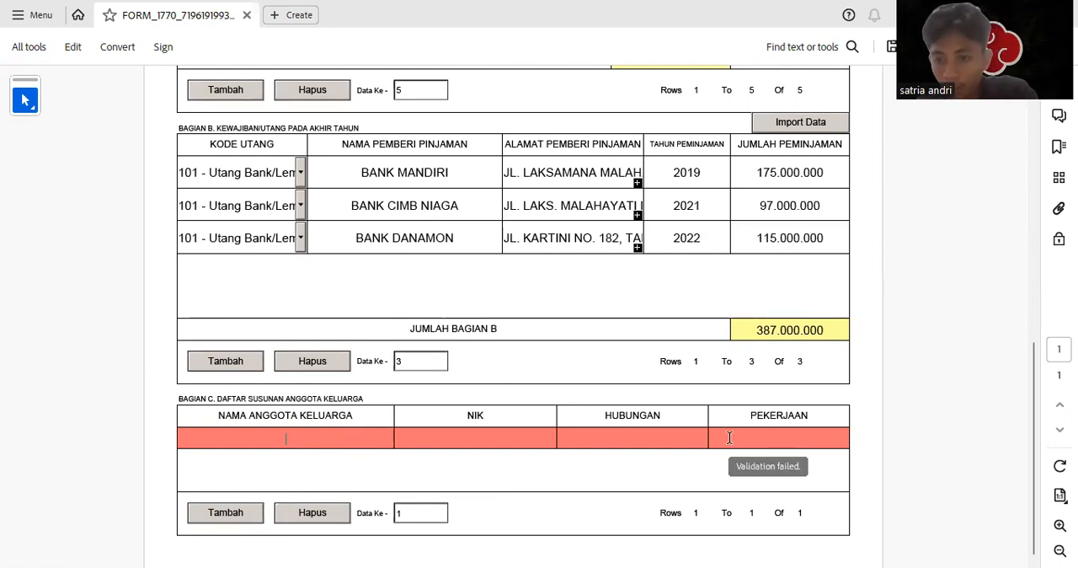
type("AHMD")
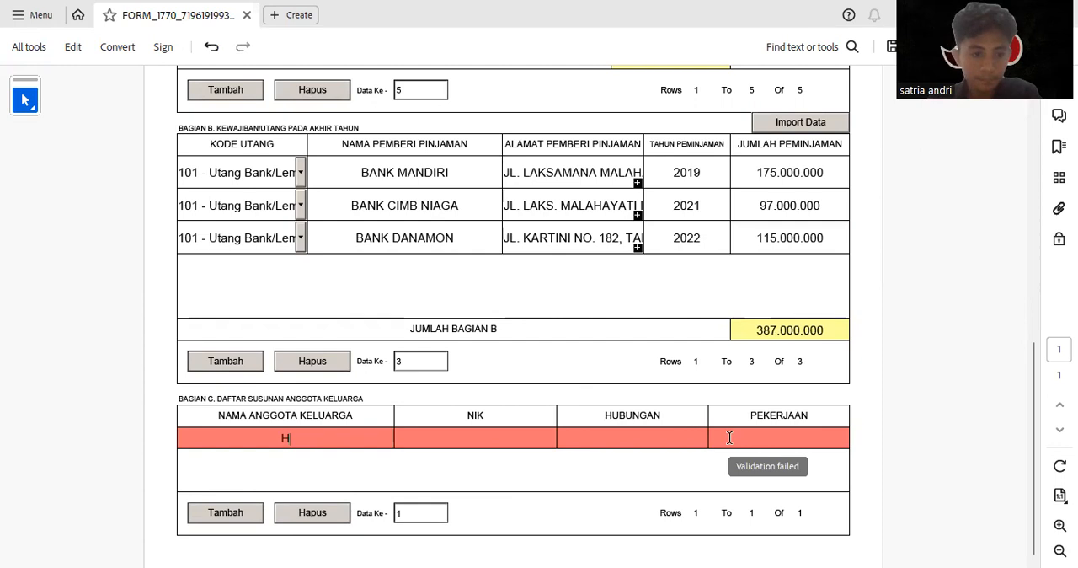
key("BackSpace")
type("AD")
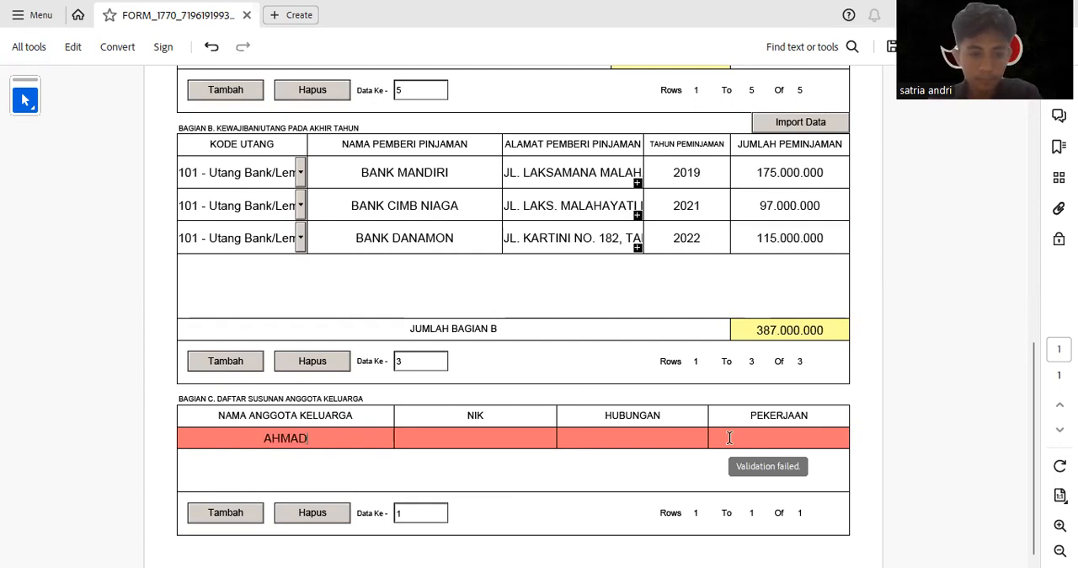
Complete the father's row with relationship AYAH KANDUNG, occupation TIDAK BEKERJA and his NIK
left_click(654, 431)
type("AYAH KANDUNG")
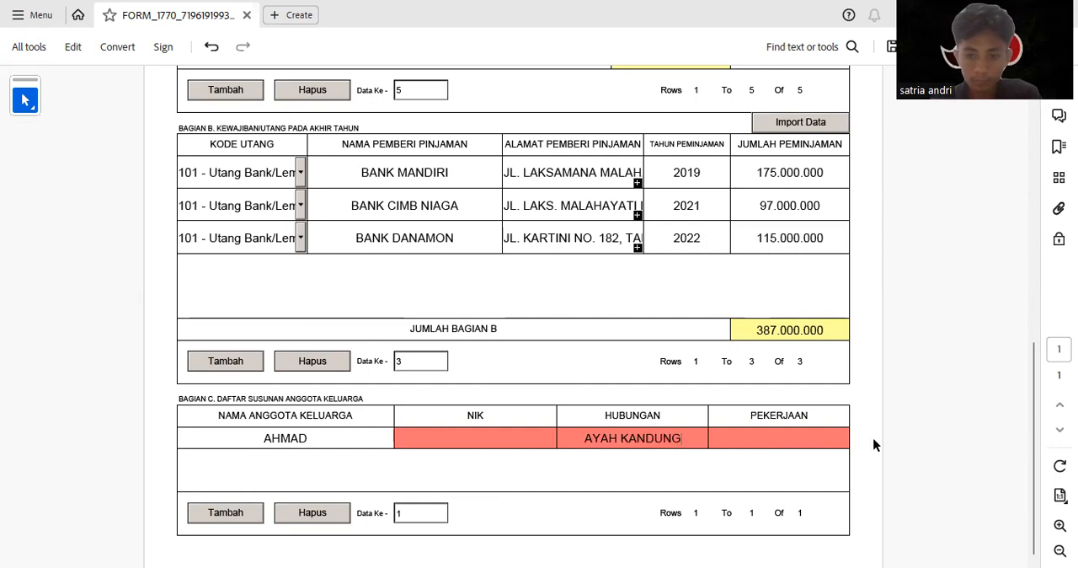
key("Tab")
type("TIDAK BEKERJA")
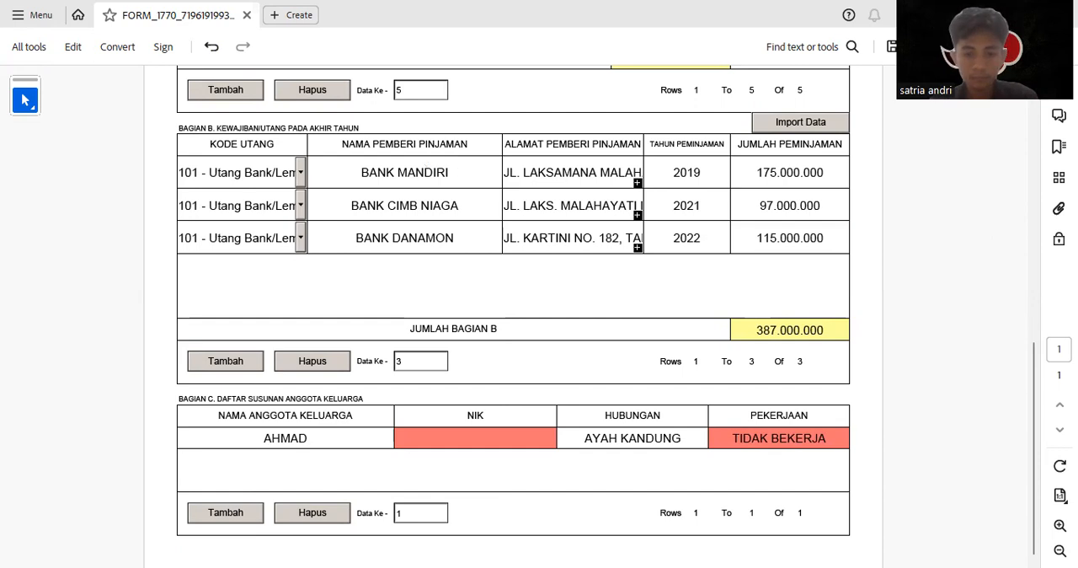
left_click(503, 443)
key("ctrl+v")
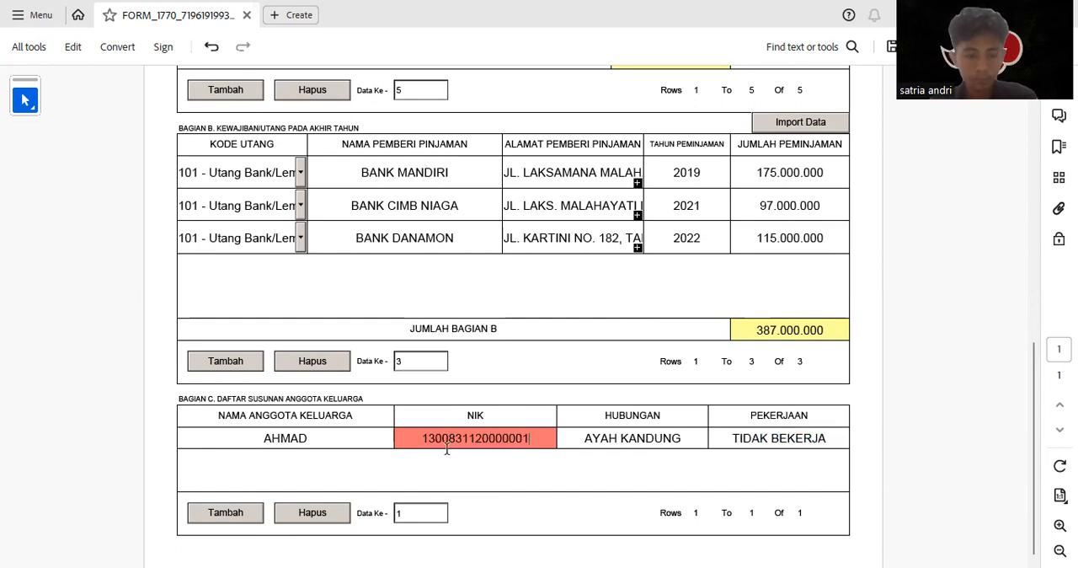
Add a second family member row with the mother's name and her NIK, adapted from the father's number
left_click(232, 516)
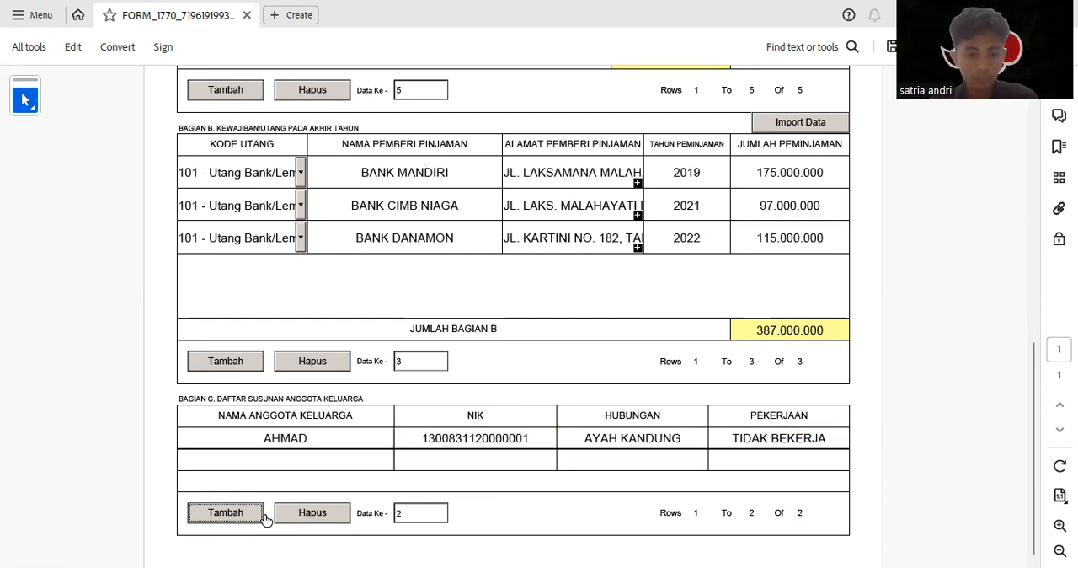
left_click(358, 454)
type("YANI")
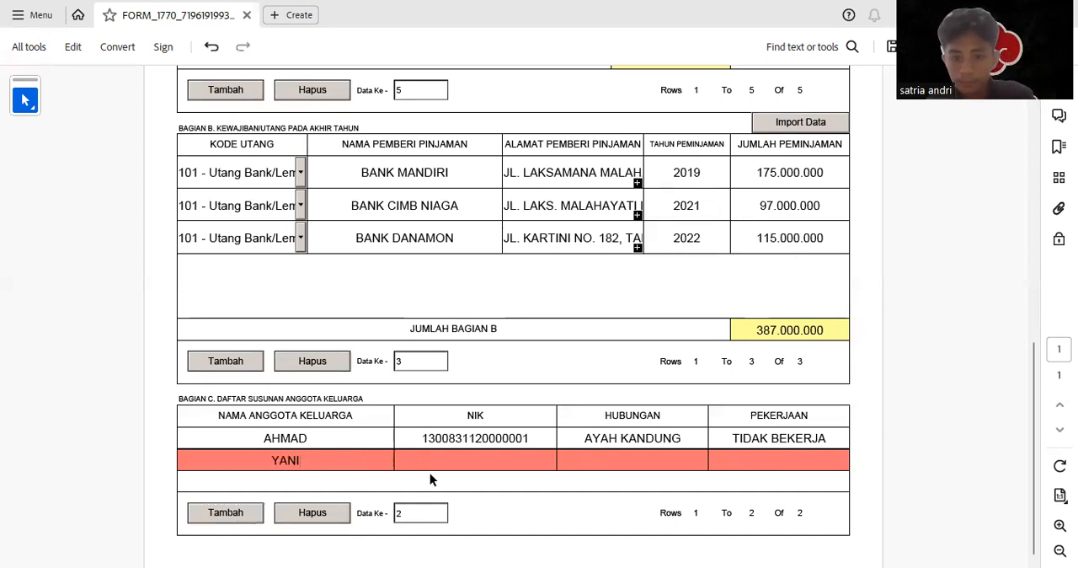
left_click_drag(529, 438, 420, 438)
key("ctrl+c")
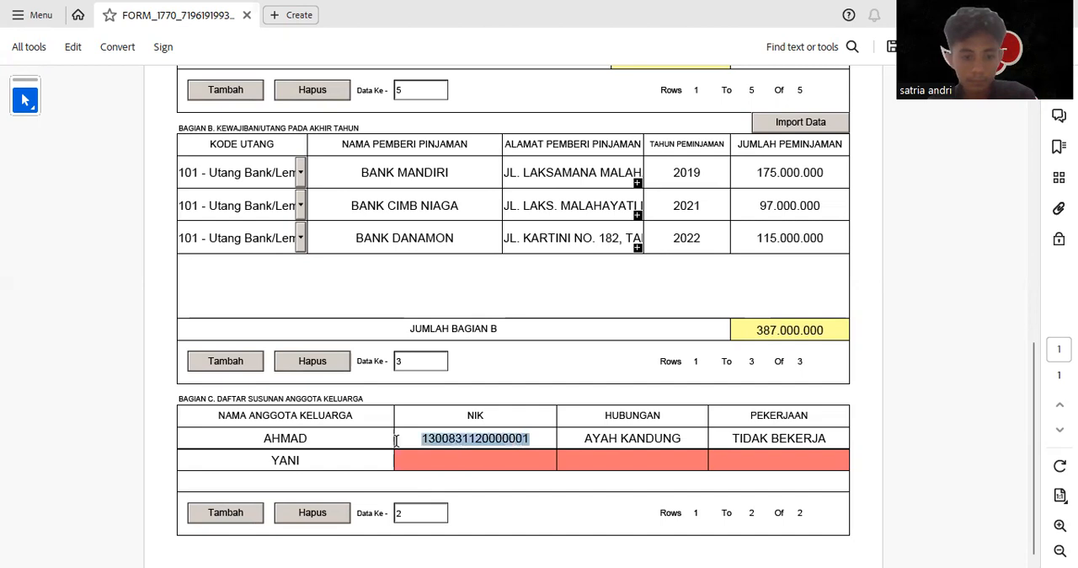
left_click(497, 465)
key("ctrl+v")
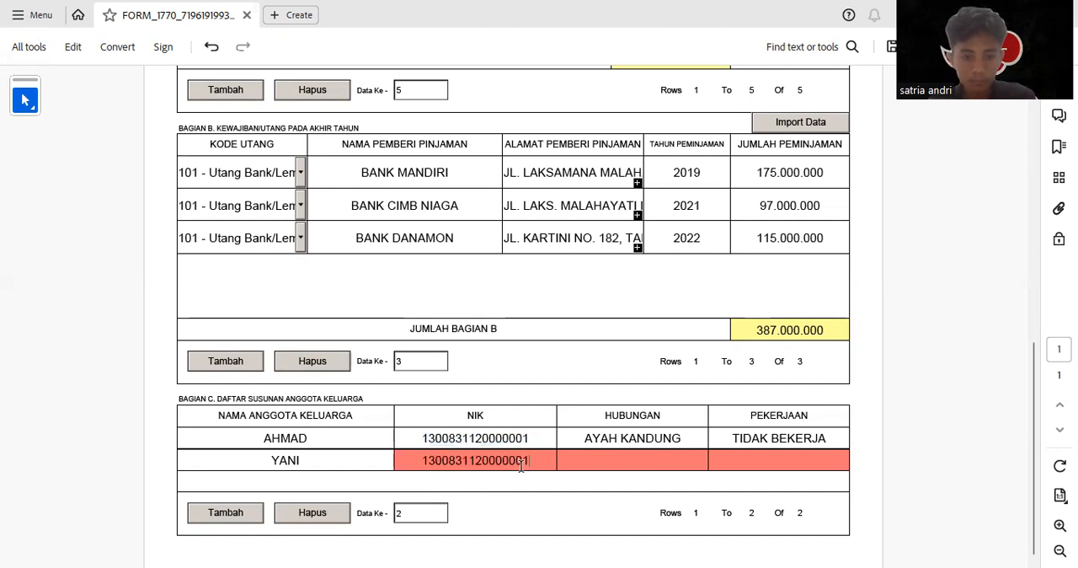
key("BackSpace")
type("2")
Complete the mother's row with relationship IBU KANDUNG and occupation TIDAK BEKERJA
left_click(661, 464)
type("IBU KANDUNG")
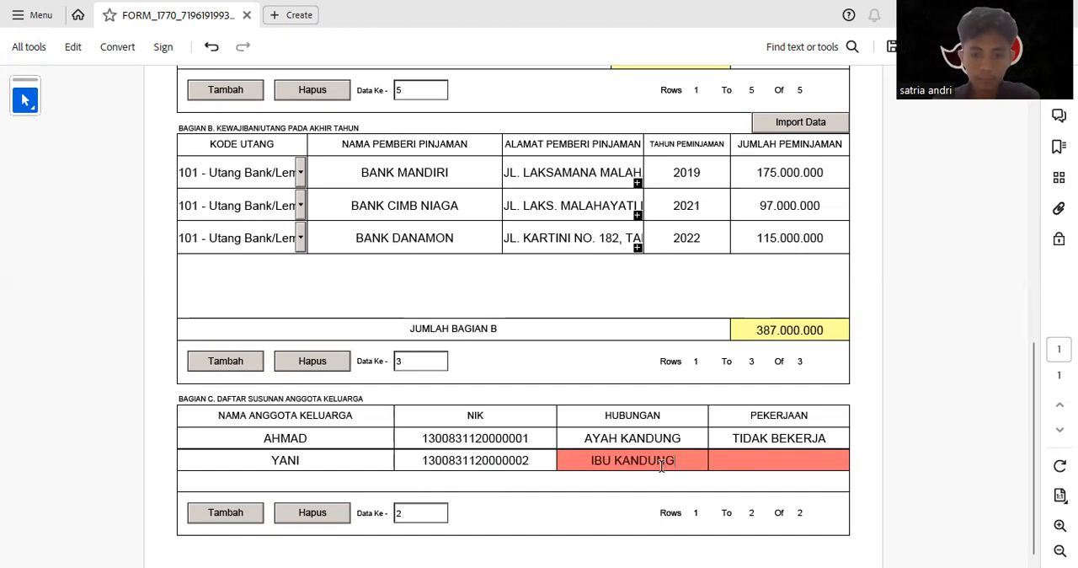
left_click(742, 460)
type("TIDAK ")
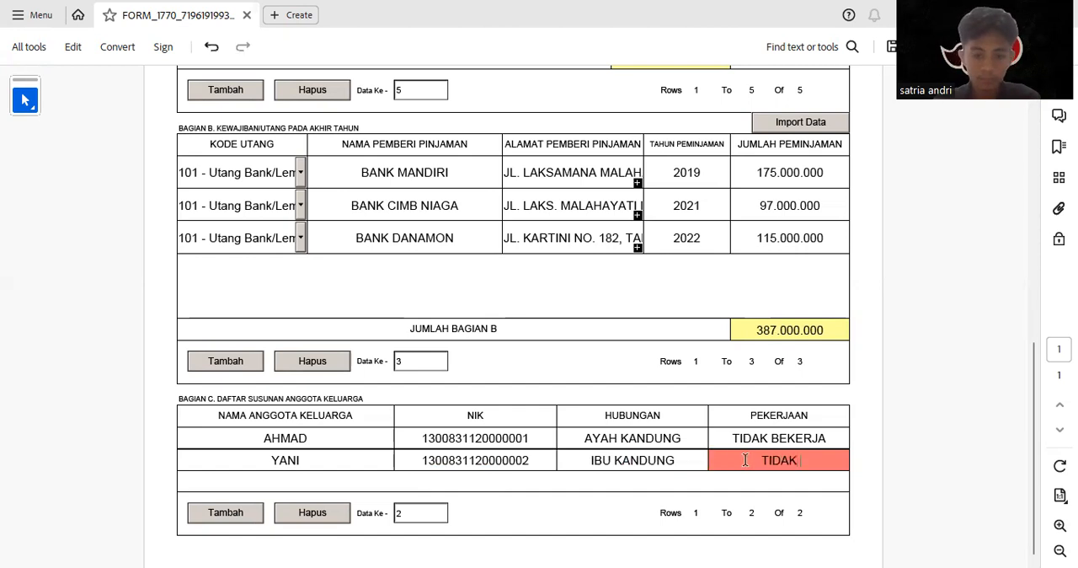
type("BEKERJA")
Proceed from Form 1770-IV to the next attachment, Form 1770-III
scroll(698, 445, "up", 5)
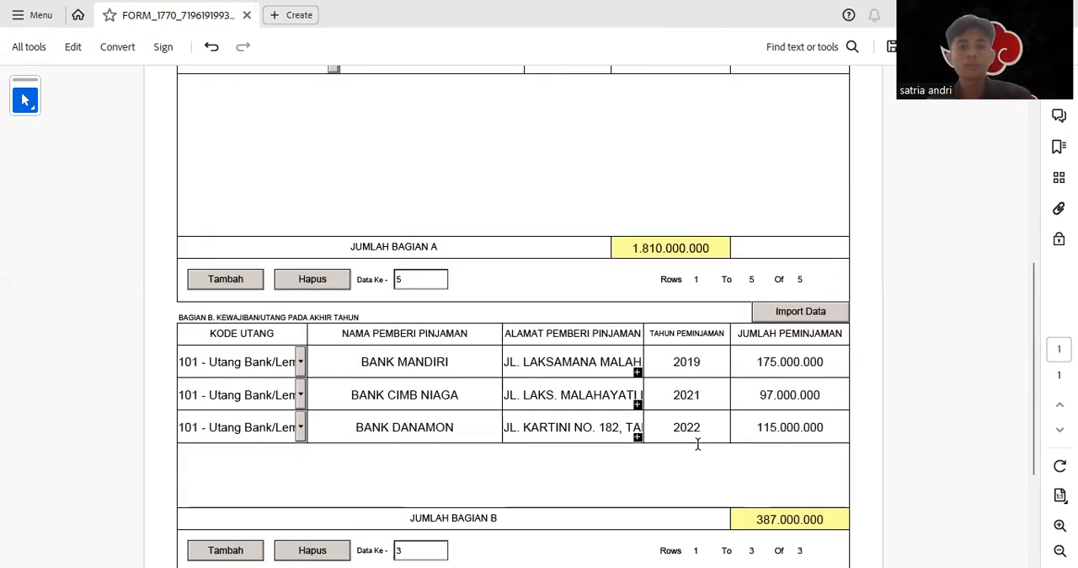
scroll(698, 447, "up", 3)
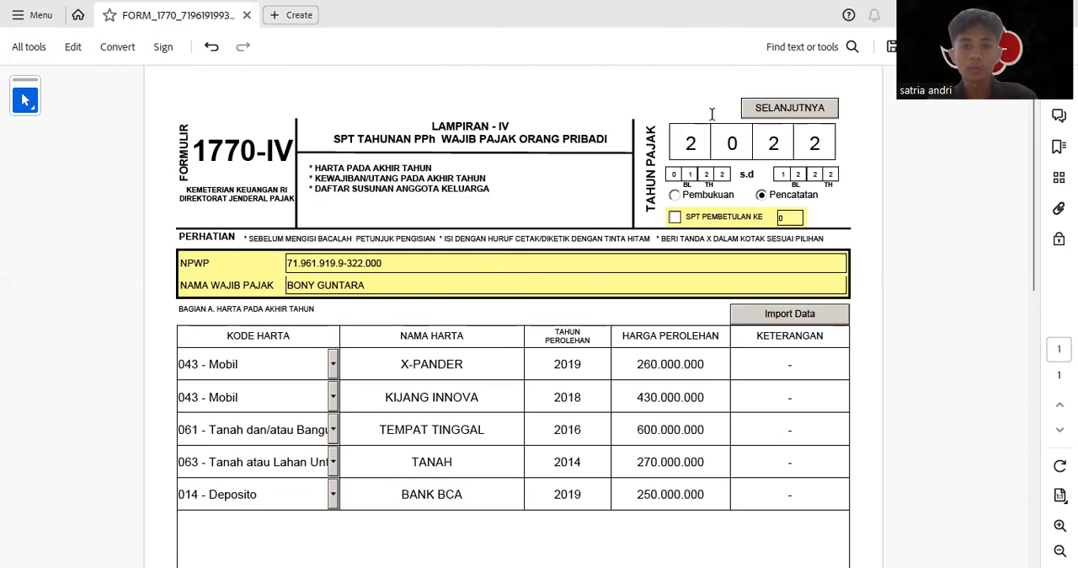
left_click(765, 115)
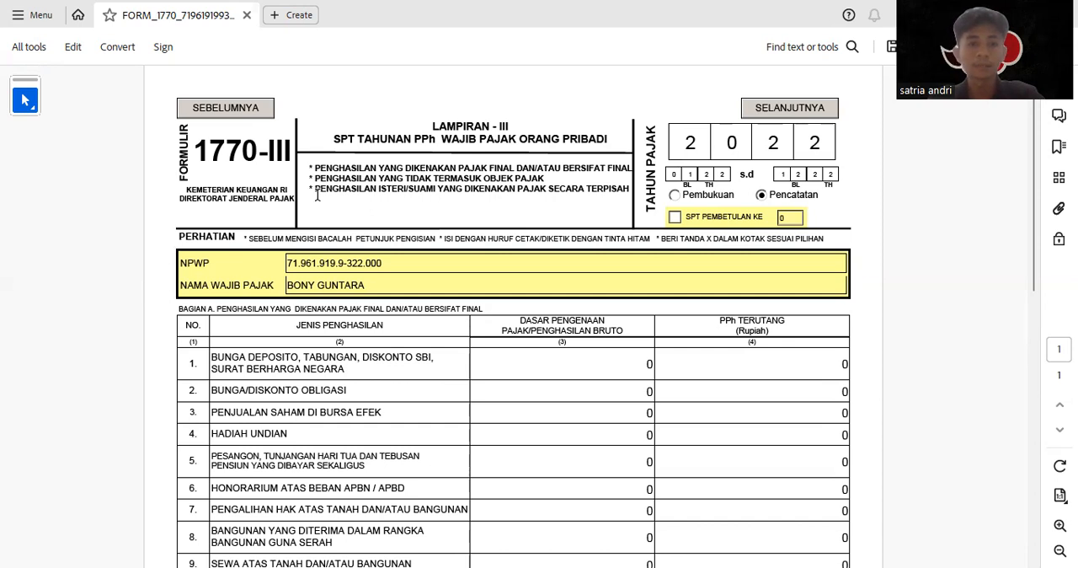
left_click_drag(317, 194, 438, 173)
left_click(452, 212)
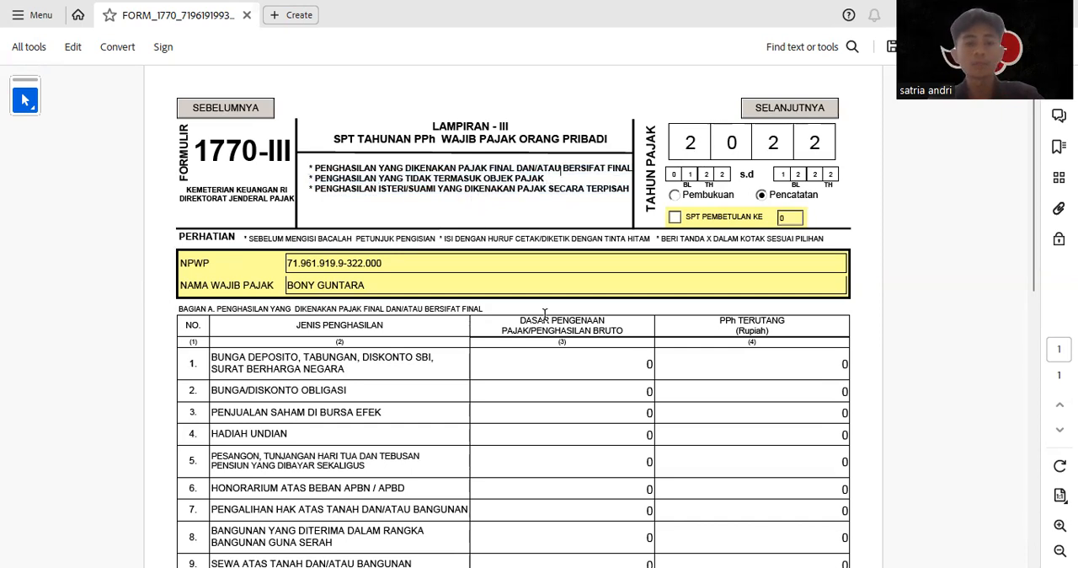
left_click_drag(313, 168, 559, 168)
left_click(538, 382)
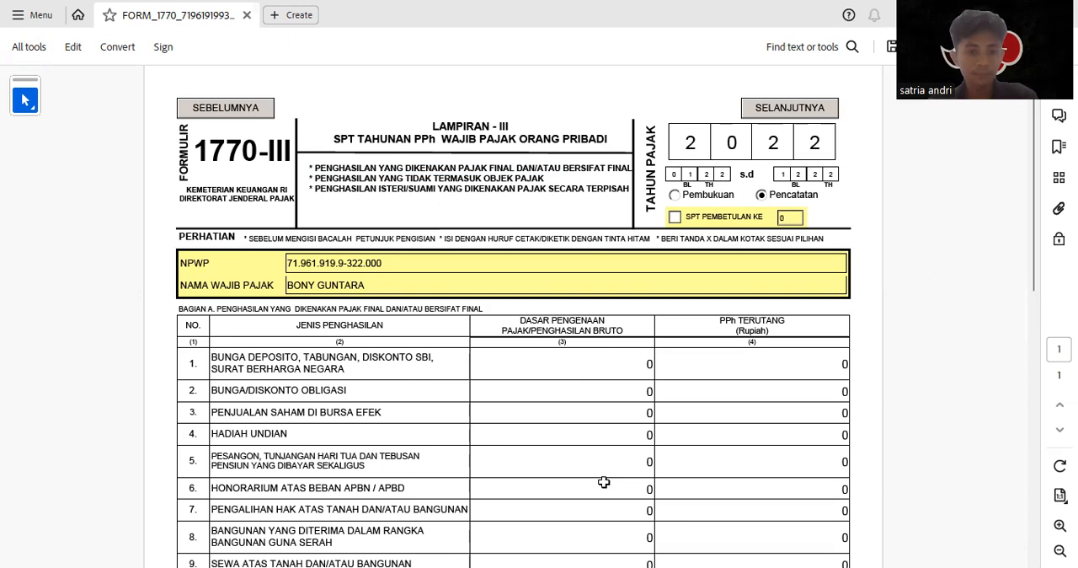
Fill in row 1 for deposit and savings interest with gross income 15000000 and PPh terutang 3000000
left_click(571, 365)
type("1500000")
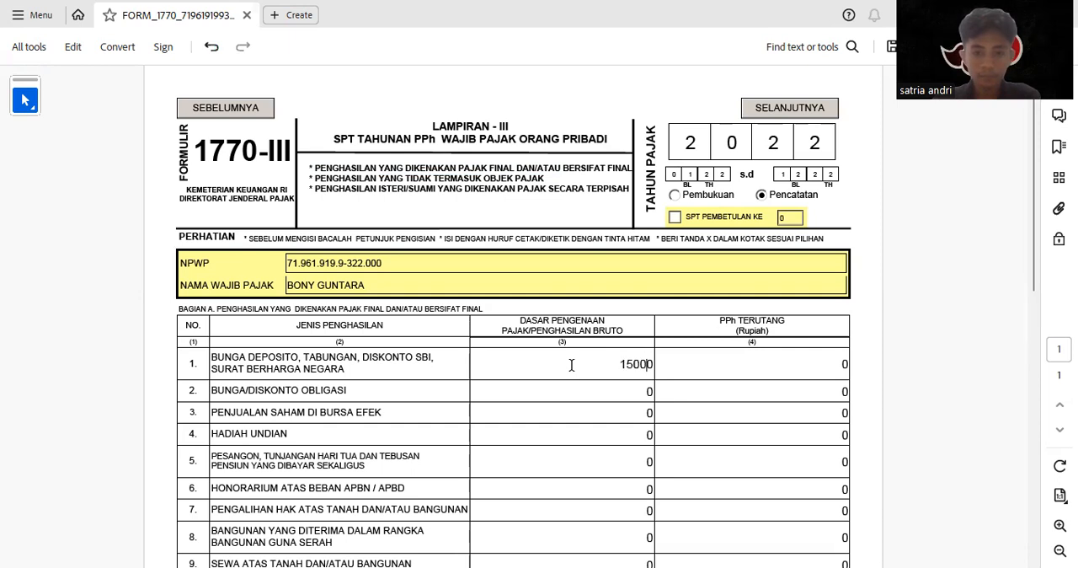
type("0")
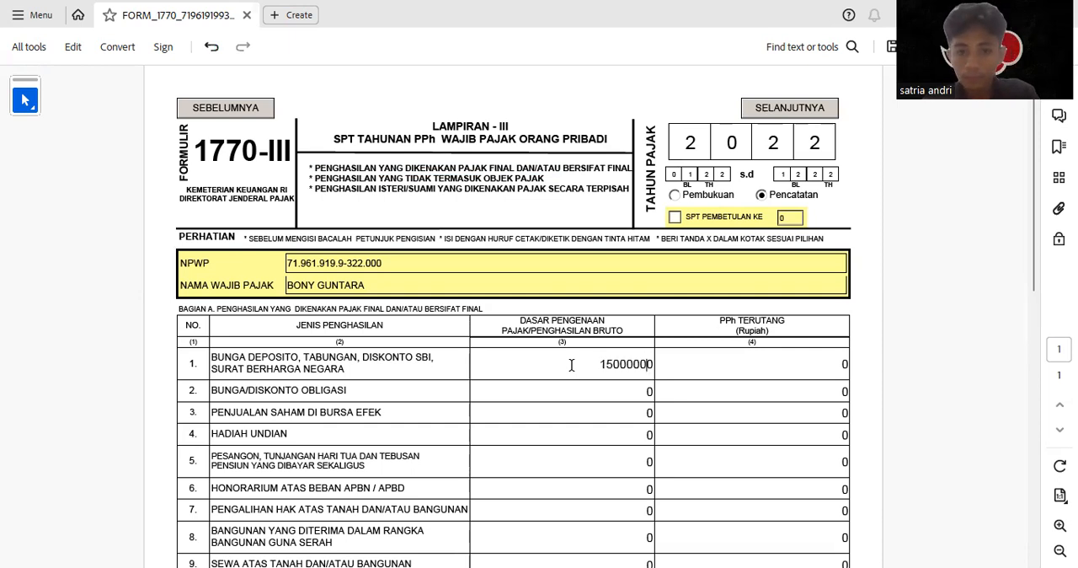
left_click(714, 371)
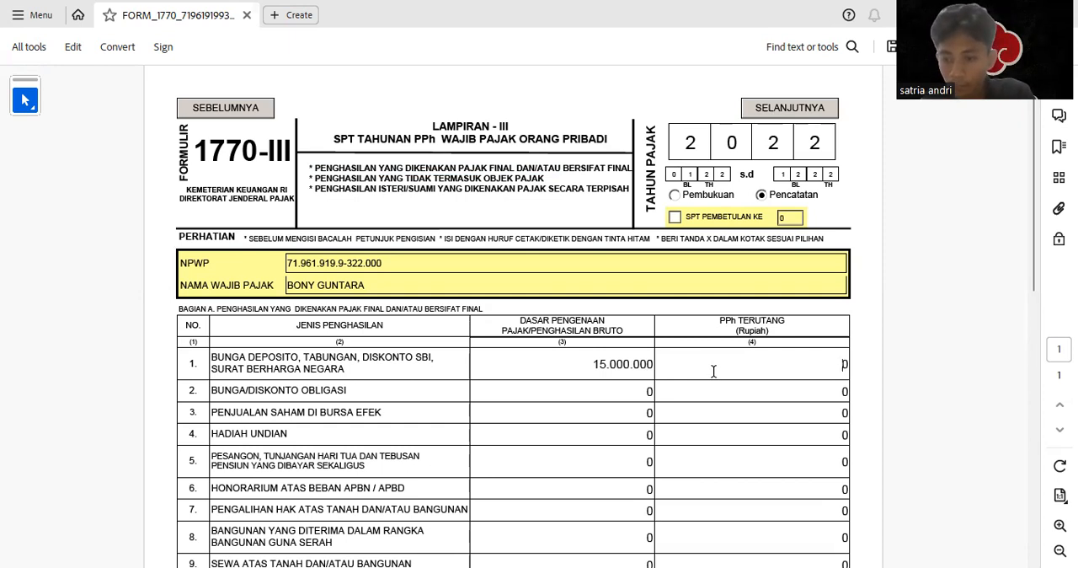
type("3.000.0")
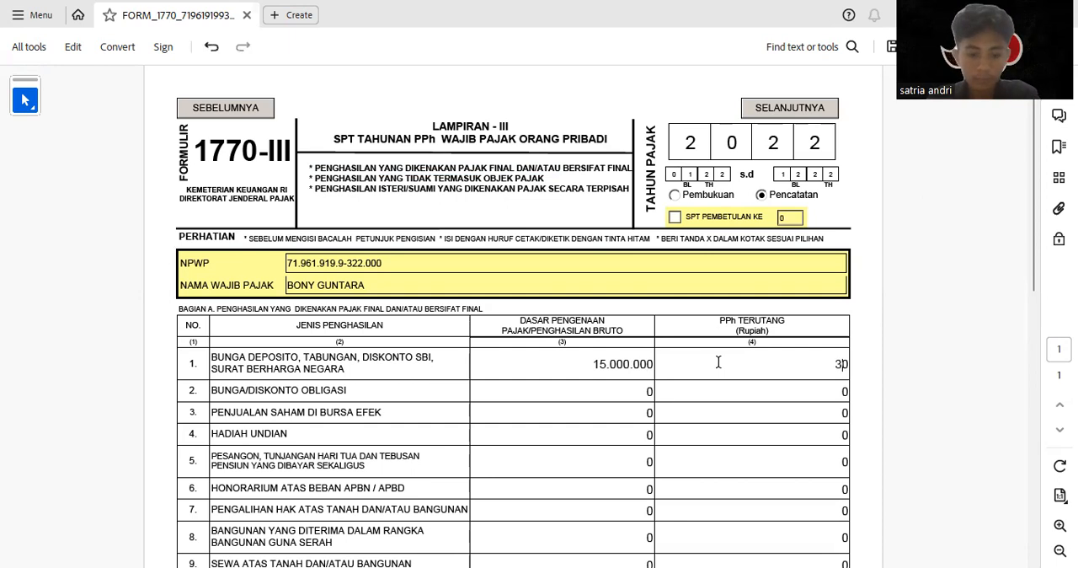
type("00000")
key("Tab")
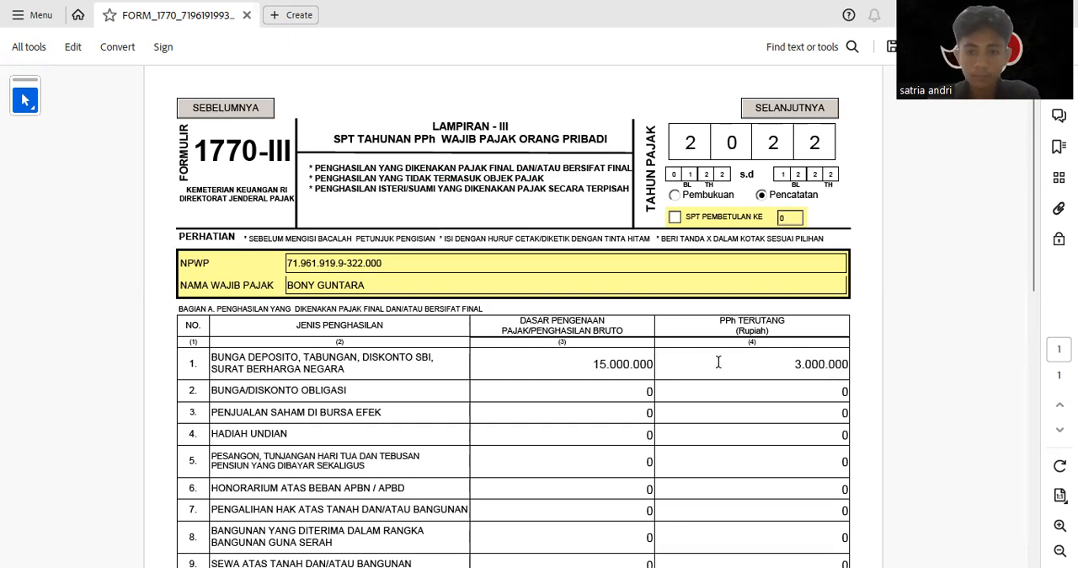
Fill in row 9, Sewa atas Tanah dan/atau Bangunan, with gross income 15000000 and PPh terutang 1500000
scroll(547, 421, "down", 3)
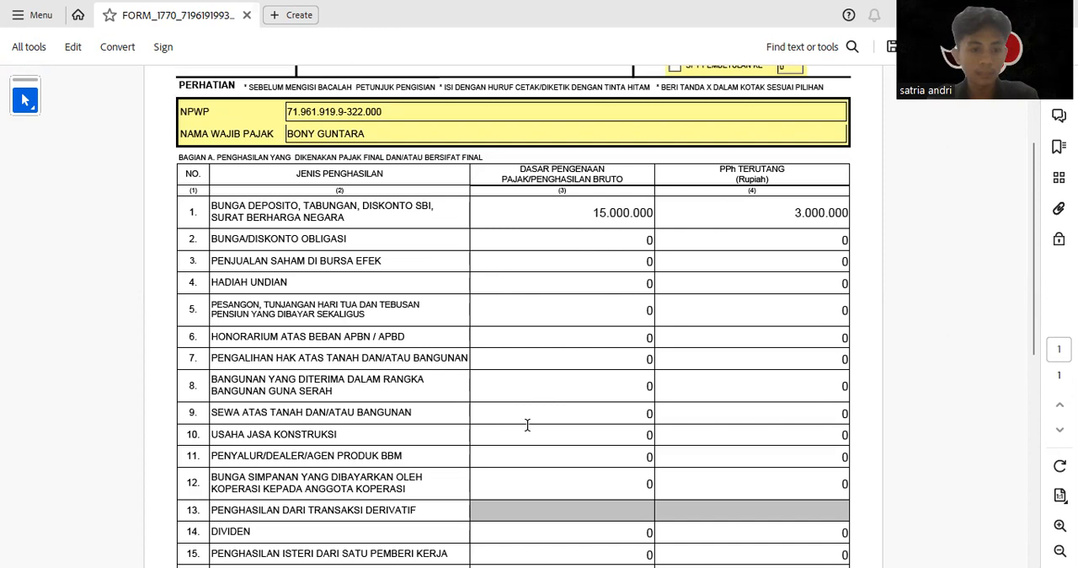
left_click(576, 410)
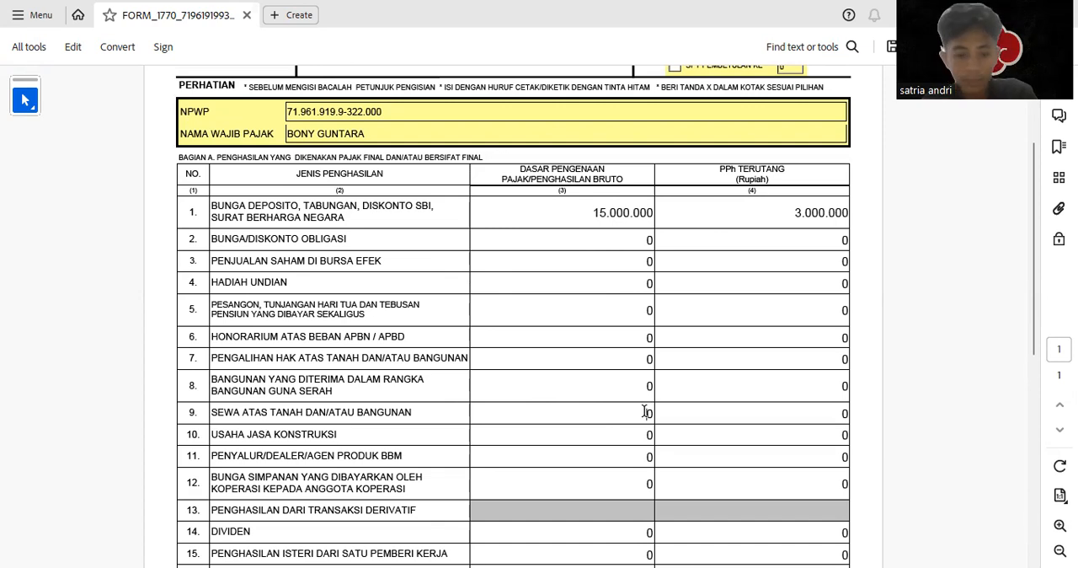
type("150")
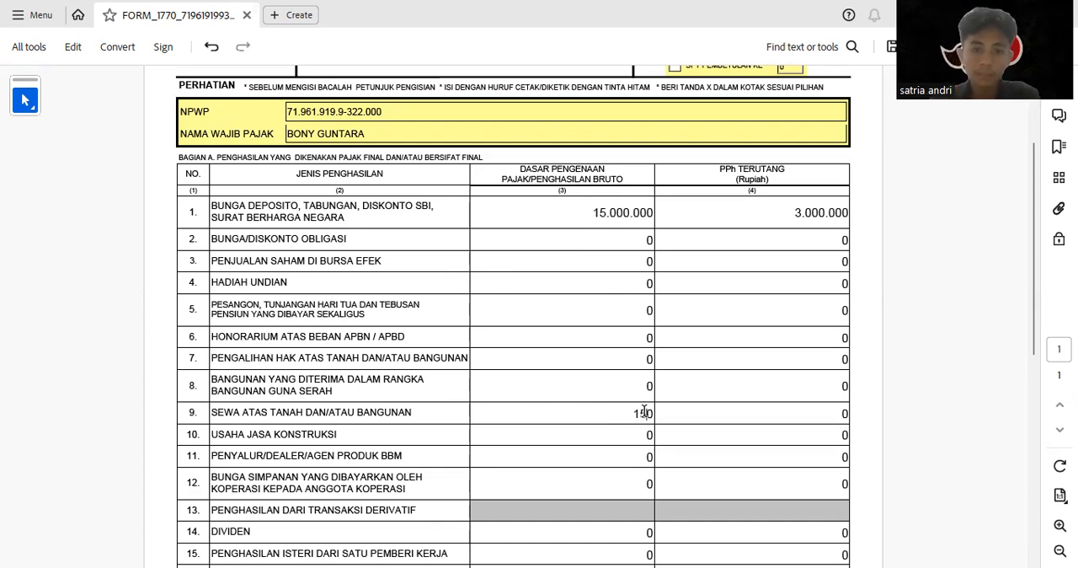
type("00000")
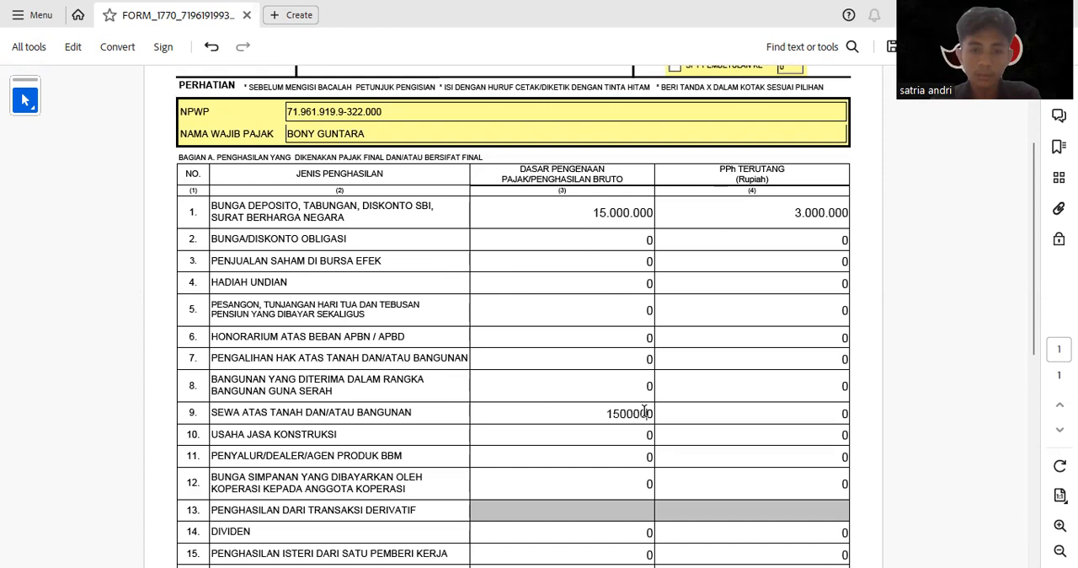
left_click(704, 407)
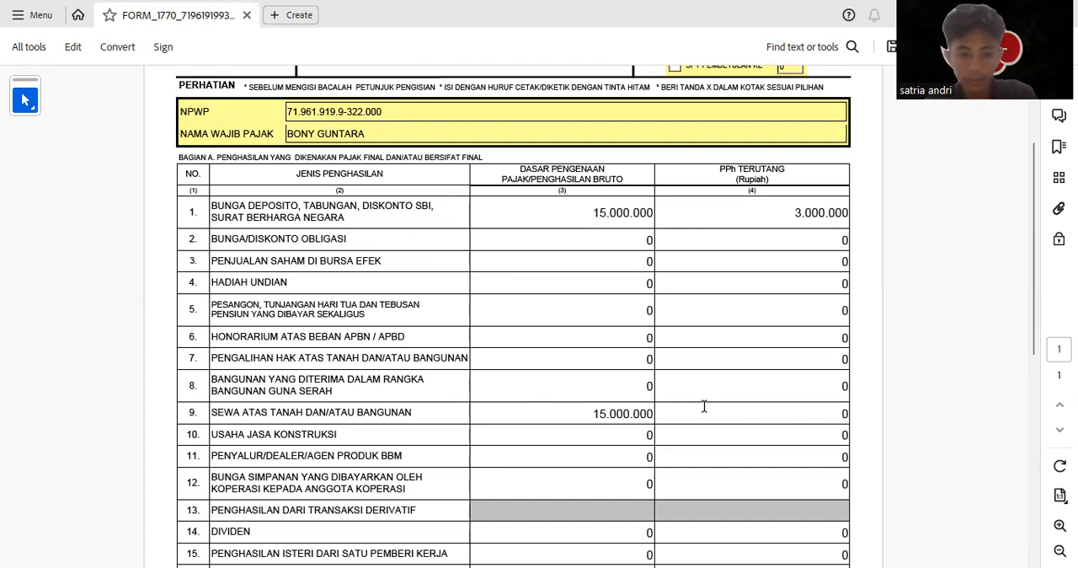
type("1500000")
key("Return")
Fill in row 4, Hadiah Undian, with gross income 750000000 and PPh terutang 187500000
scroll(590, 410, "down", 2)
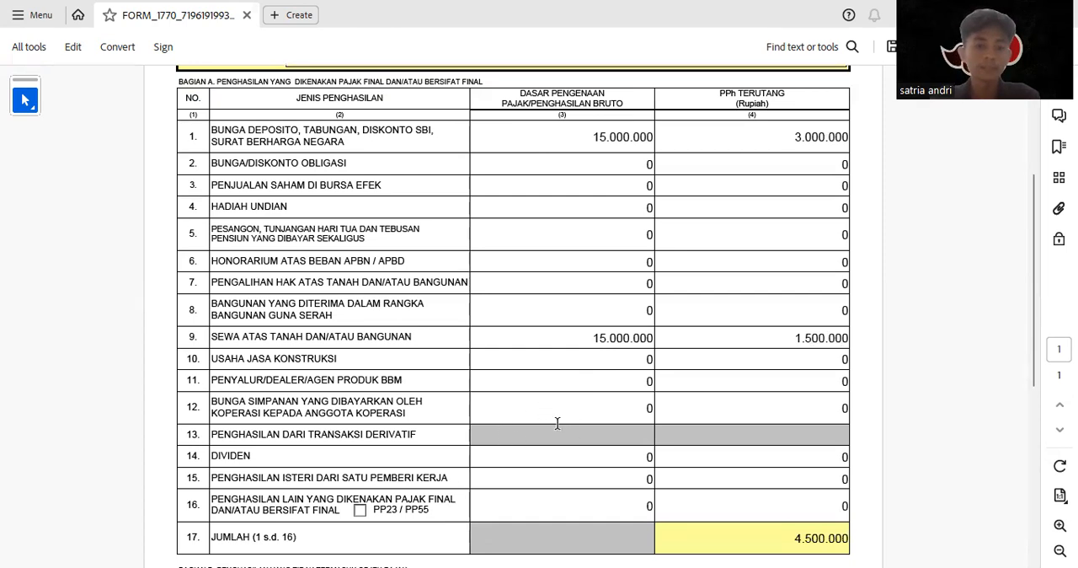
left_click(618, 199)
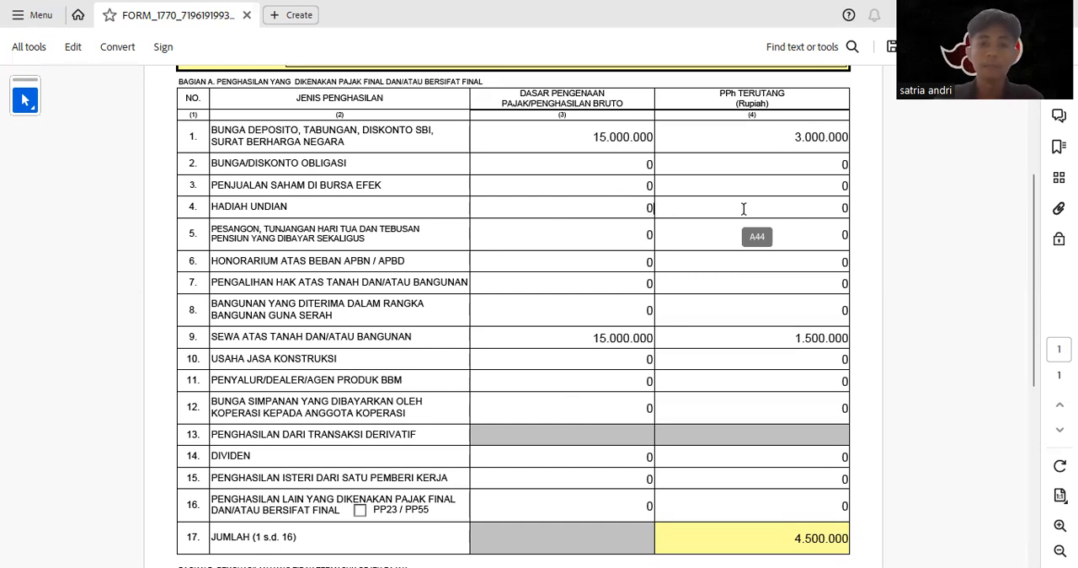
type("750000000")
left_click(745, 208)
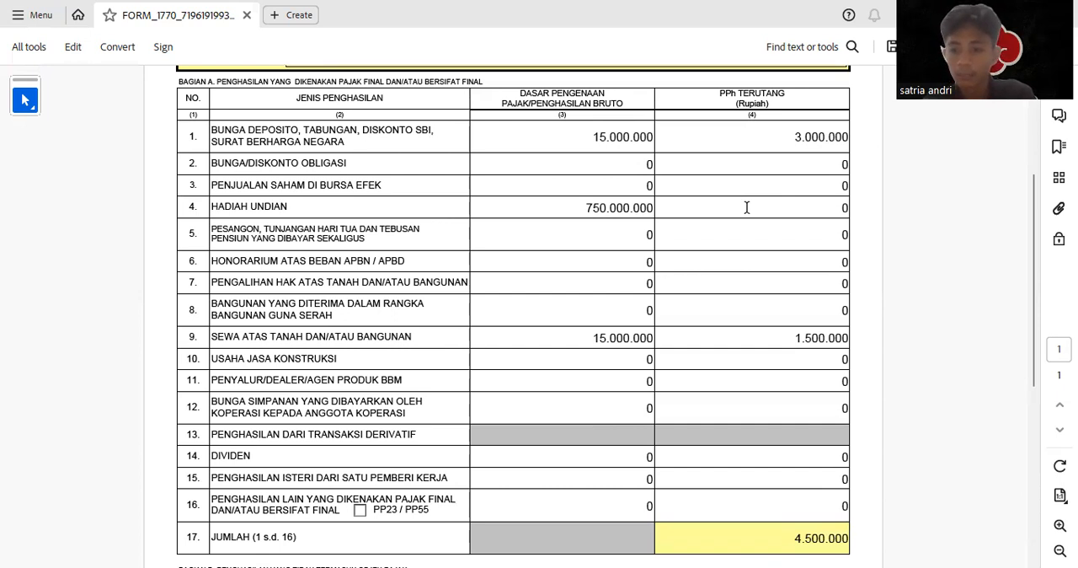
type("18")
type("750.00")
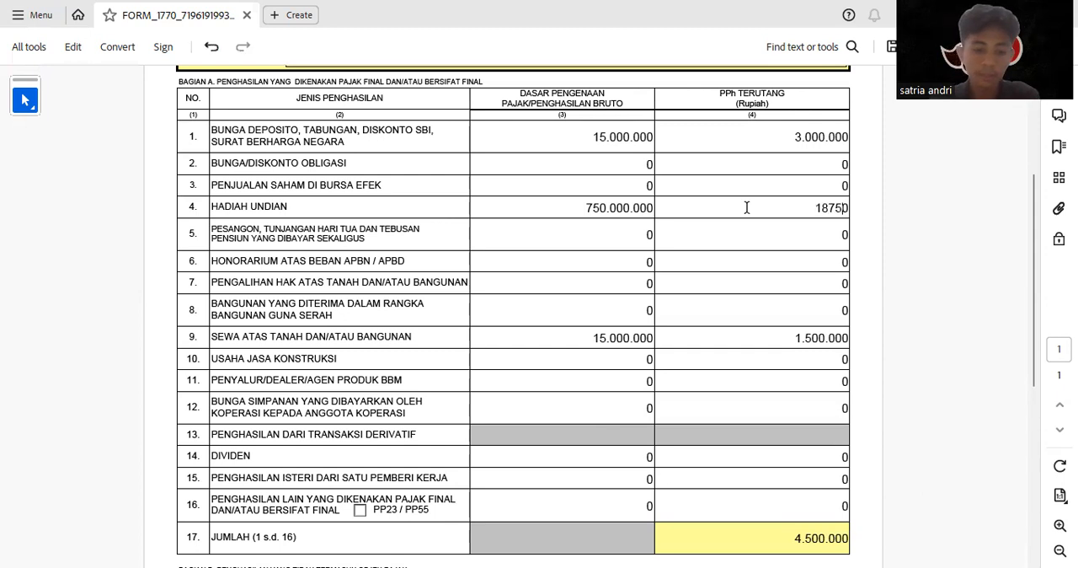
type("000")
key("Tab")
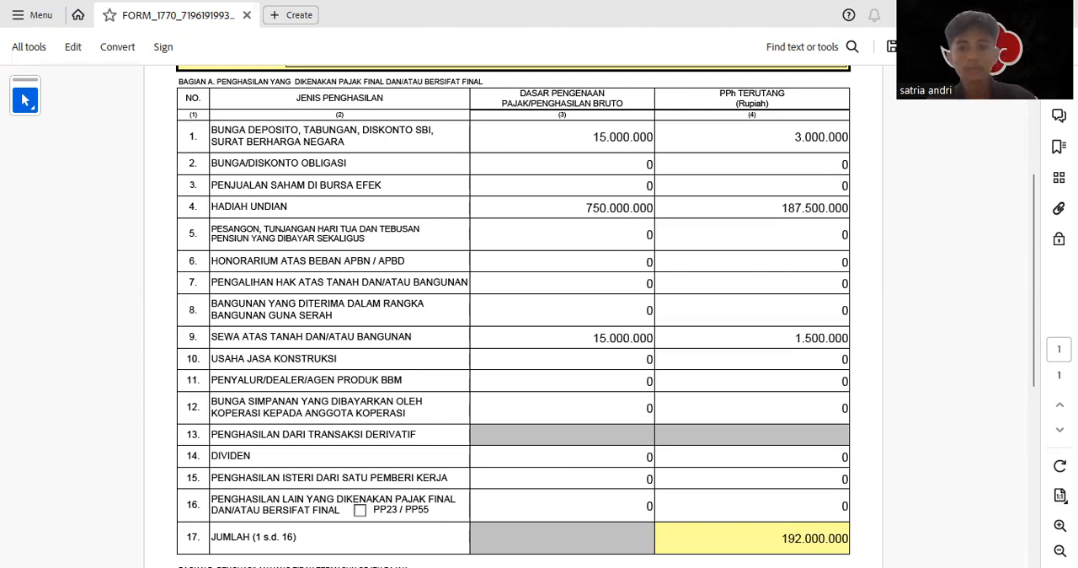
Look over the completed Form 1770-III and proceed to the next attachment, Form 1770-II
scroll(601, 414, "up", 2)
scroll(601, 413, "down", 5)
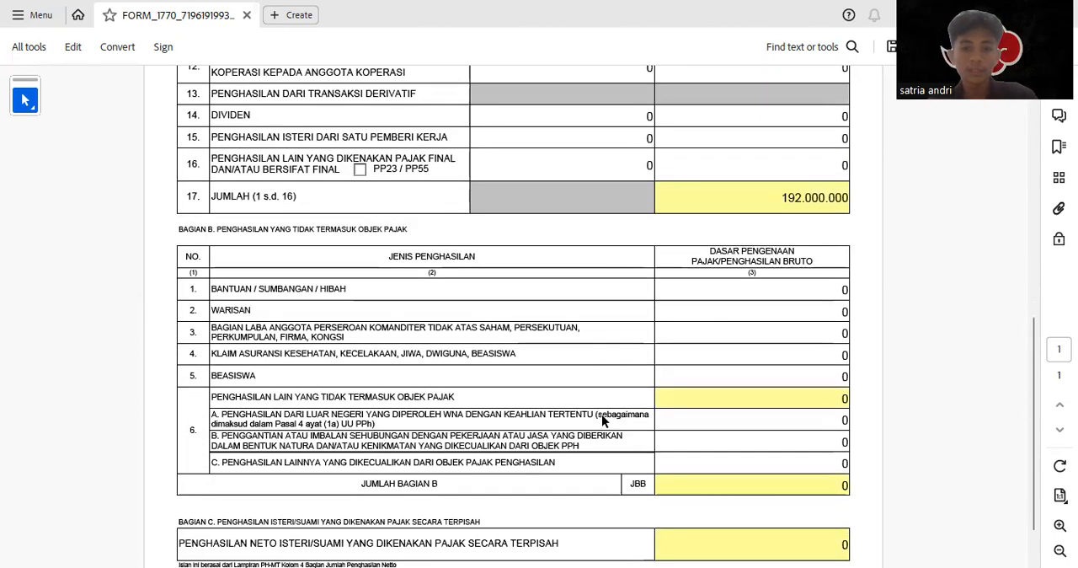
scroll(601, 414, "up", 8)
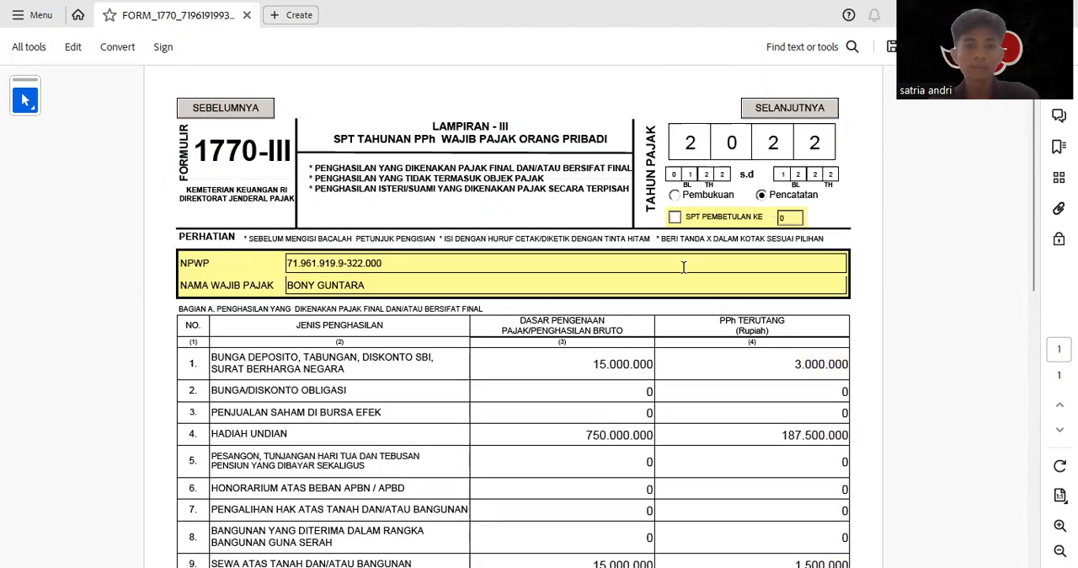
left_click(796, 114)
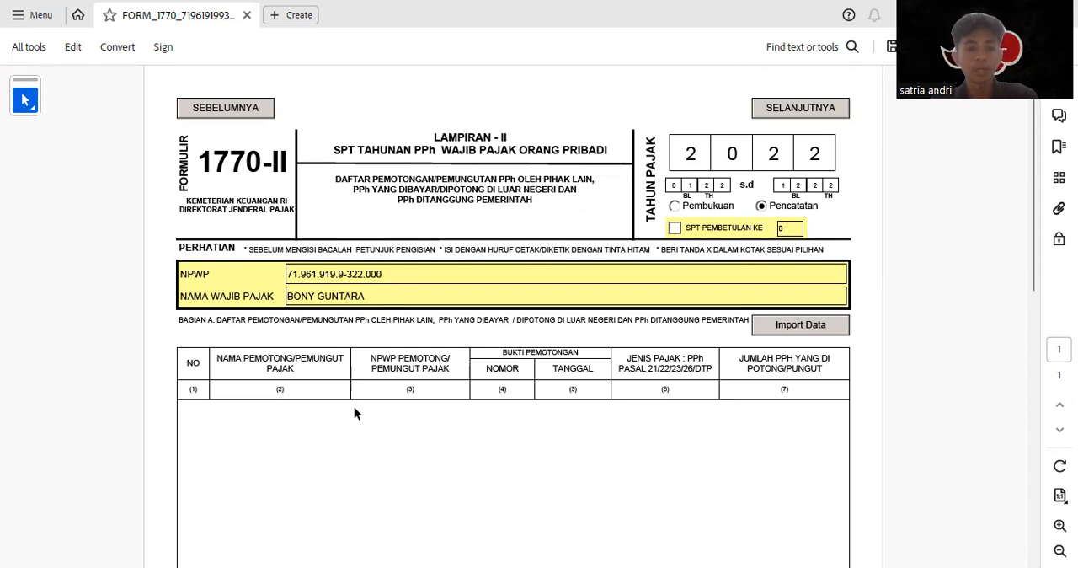
Add a first row to Bagian A of Form 1770-II and set its tax type to Pasal 21
scroll(260, 522, "down", 3)
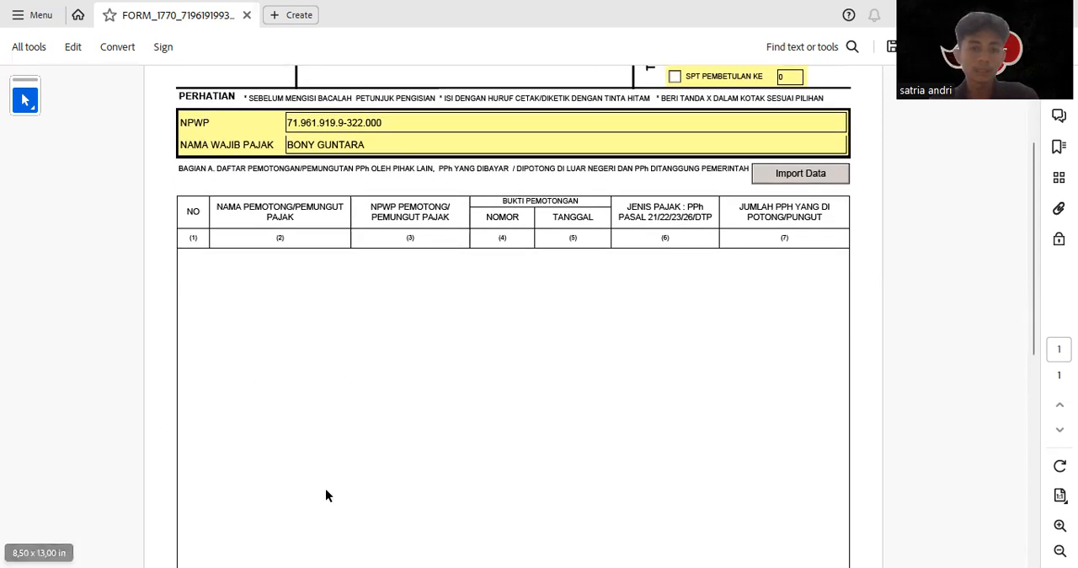
scroll(325, 495, "down", 3)
scroll(325, 496, "down", 5)
scroll(303, 483, "down", 1)
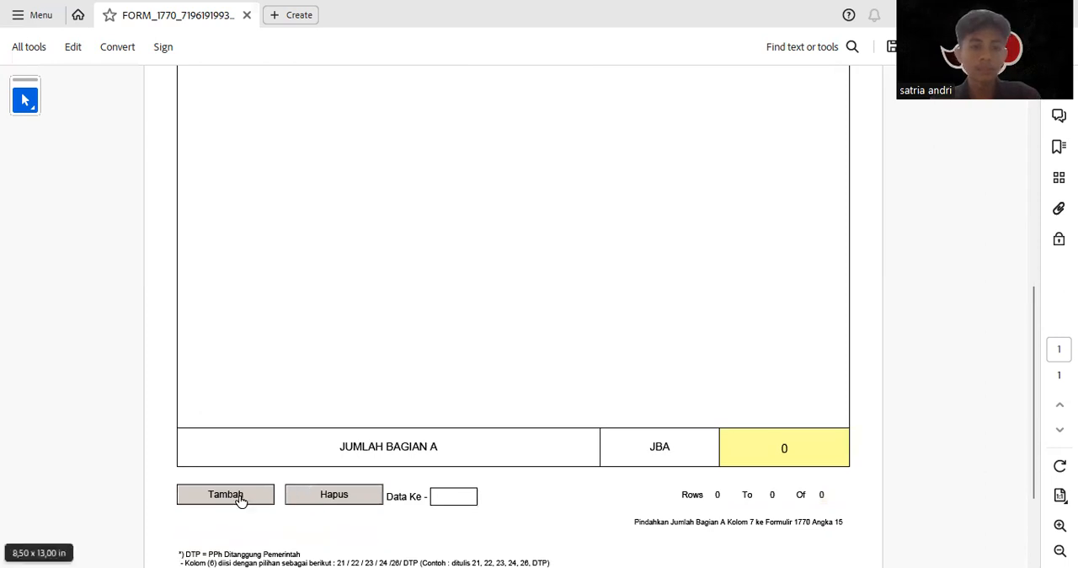
left_click(225, 494)
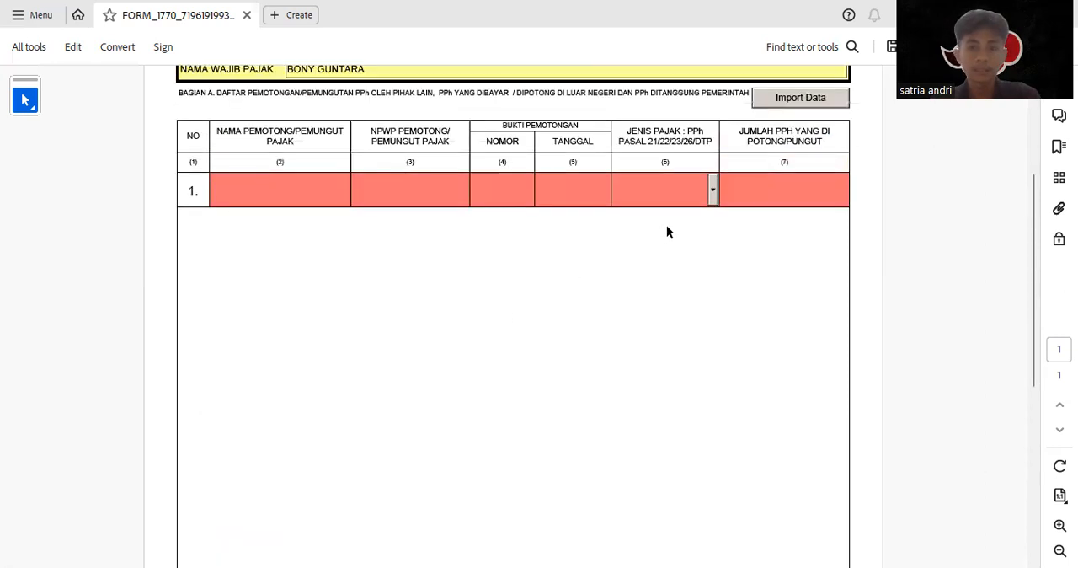
left_click(713, 191)
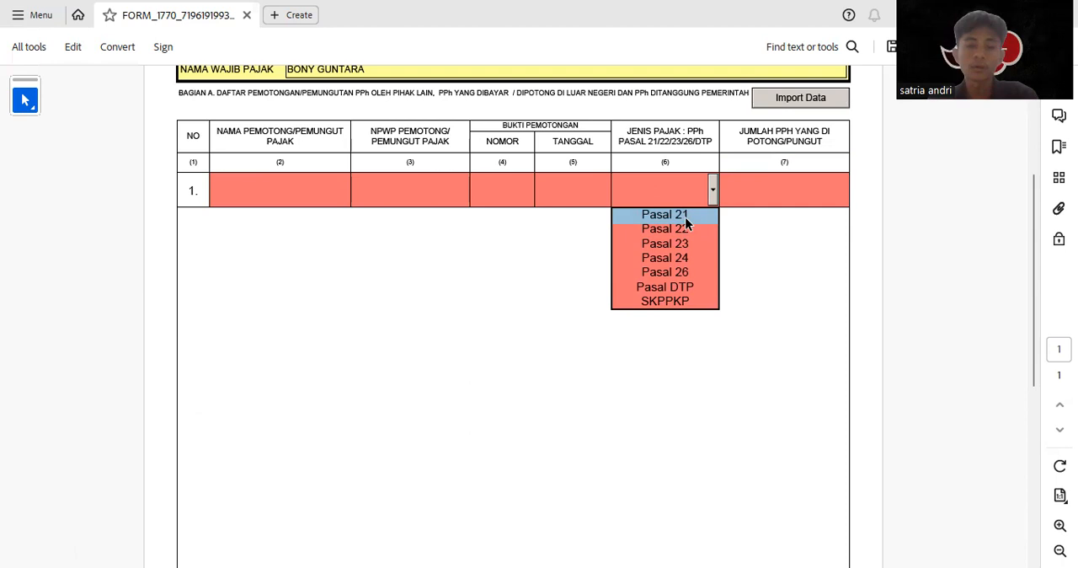
left_click(686, 216)
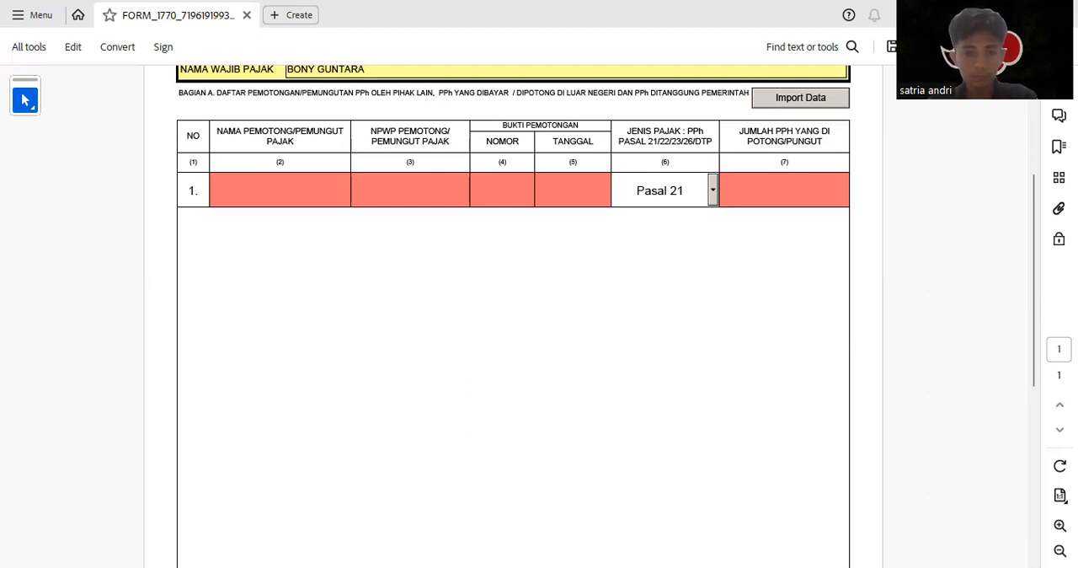
Fill in row 1 with the withholder's NPWP, the name BPK RI and the withholding slip number
key("ctrl+v")
left_click(272, 193)
type("BPK RI")
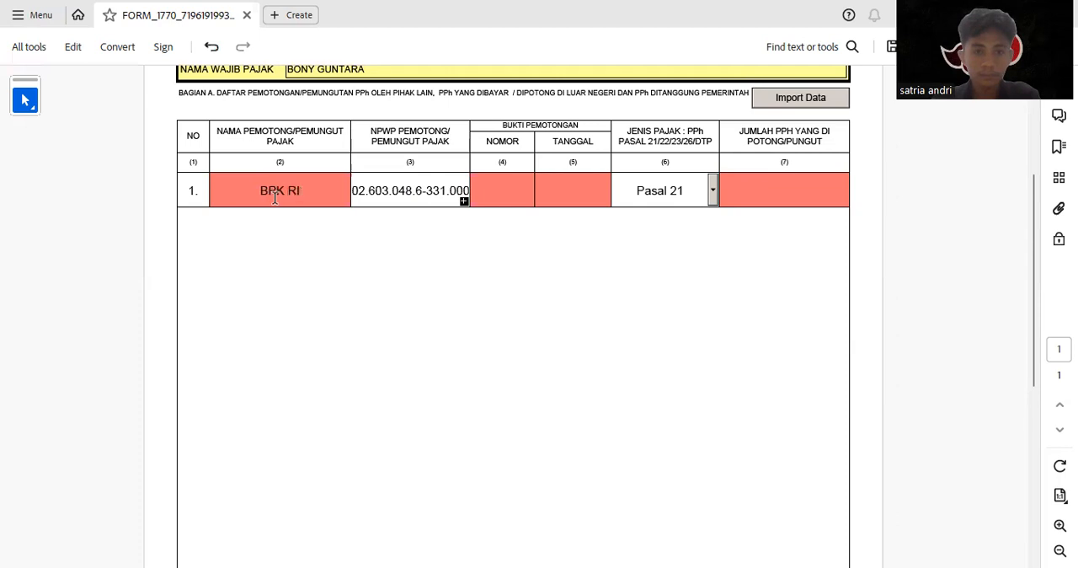
left_click(507, 204)
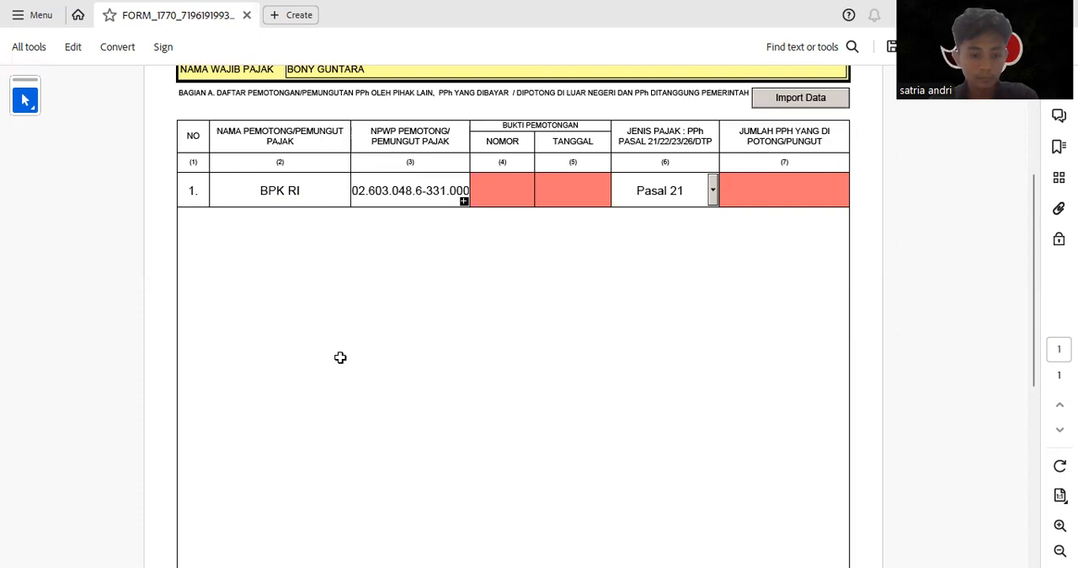
left_click(496, 178)
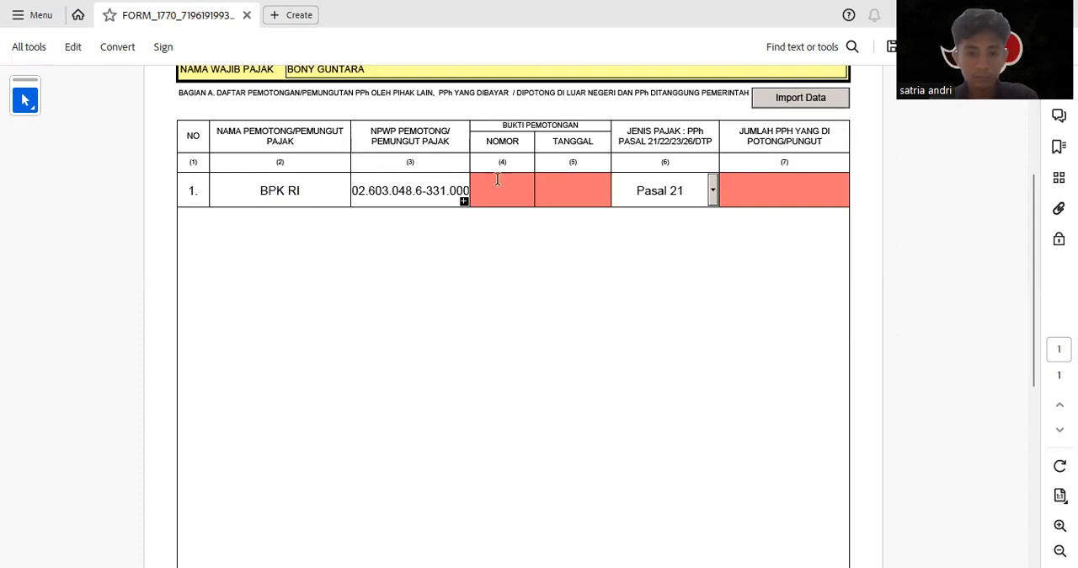
type("22-0000061")
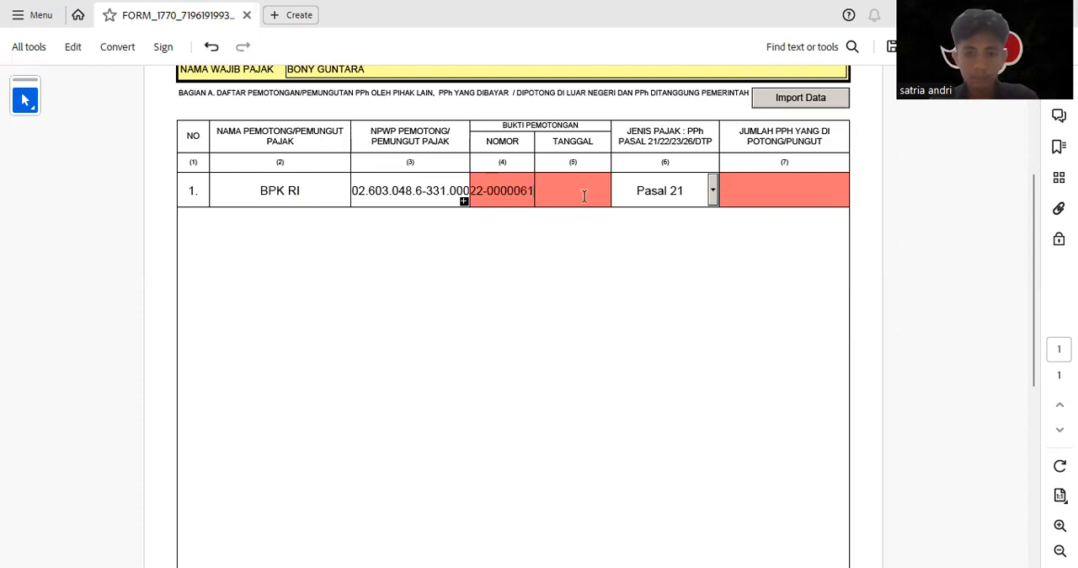
Set the withholding slip date in row 1 to 31/12/2022
left_click(582, 192)
left_click(616, 192)
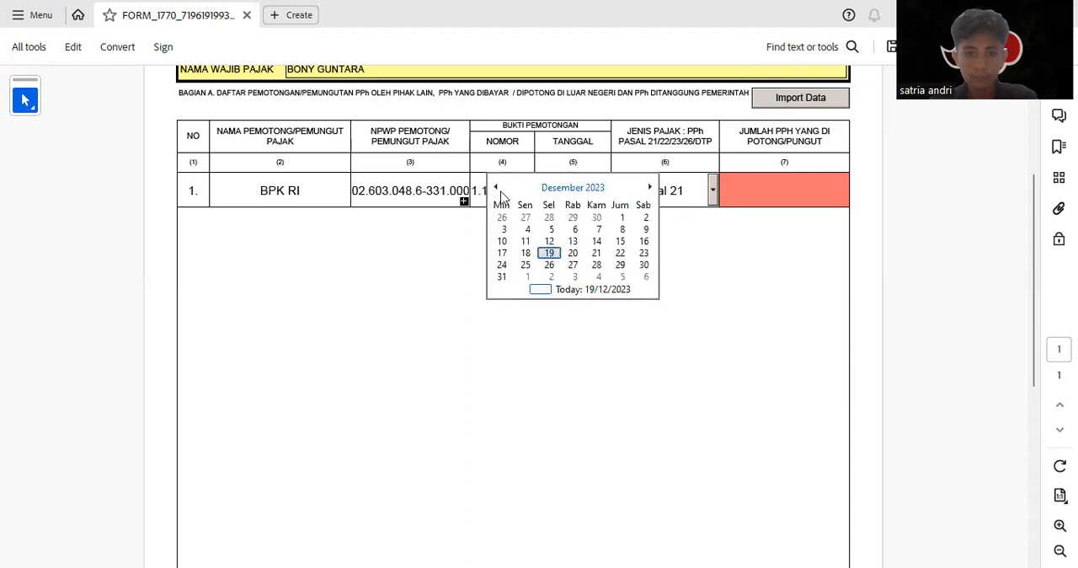
left_click(497, 187)
left_click(497, 187)
left_click(496, 187)
left_click(497, 187)
left_click(497, 187)
left_click(497, 187)
left_click(497, 187)
left_click(497, 187)
left_click(497, 187)
left_click(497, 187)
left_click(497, 187)
left_click(497, 187)
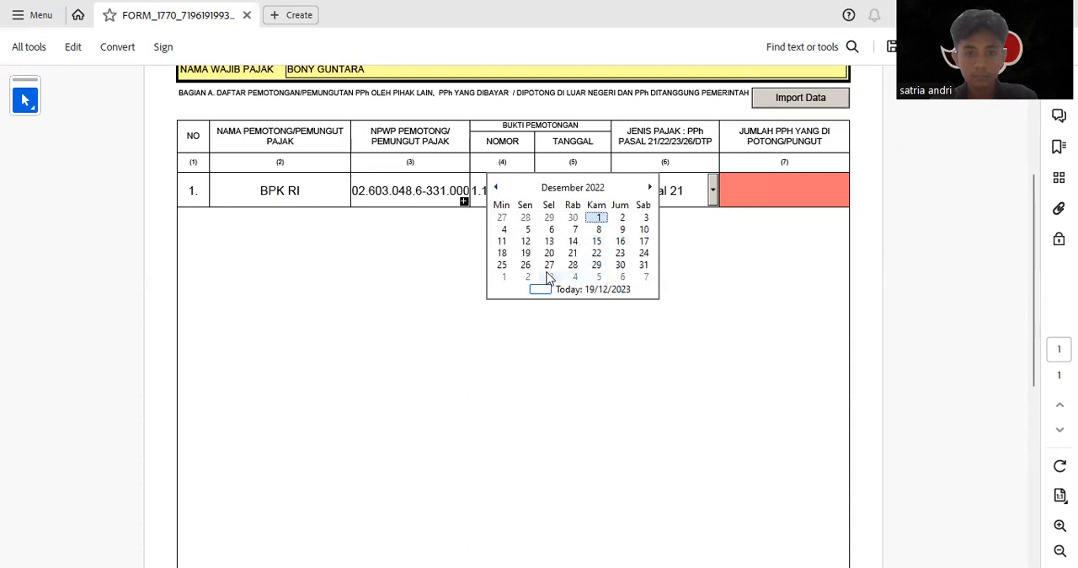
left_click(643, 265)
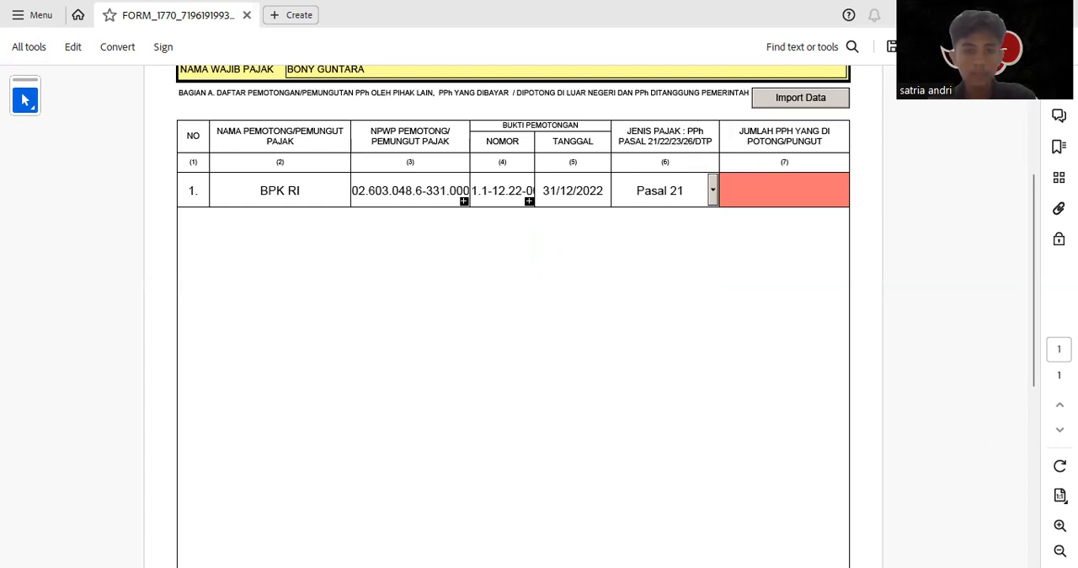
Enter 11190000 as the amount of PPh withheld in row 1
scroll(410, 406, "down", 10)
left_click(264, 493)
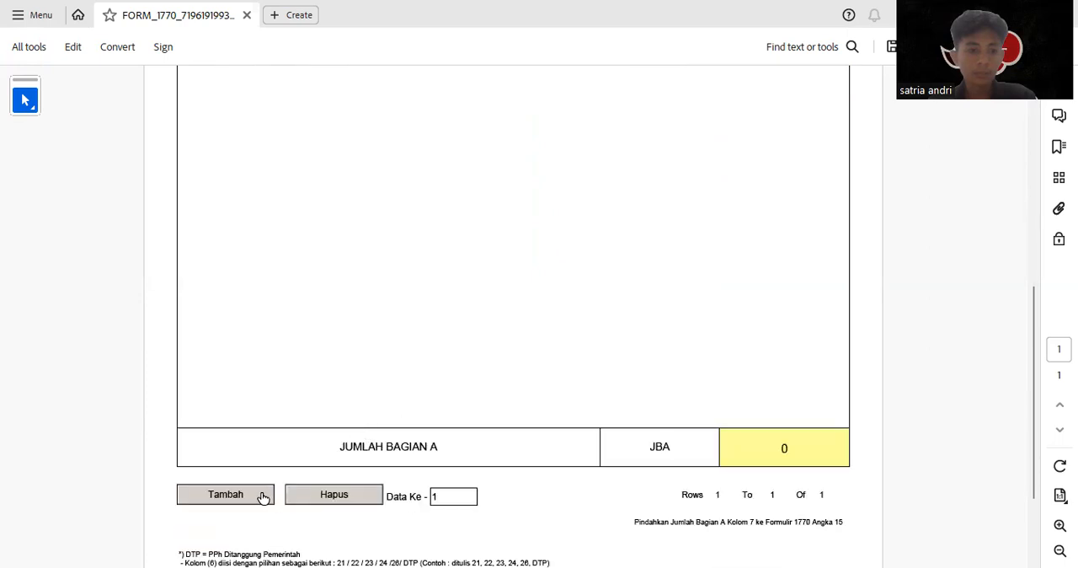
left_click(697, 325)
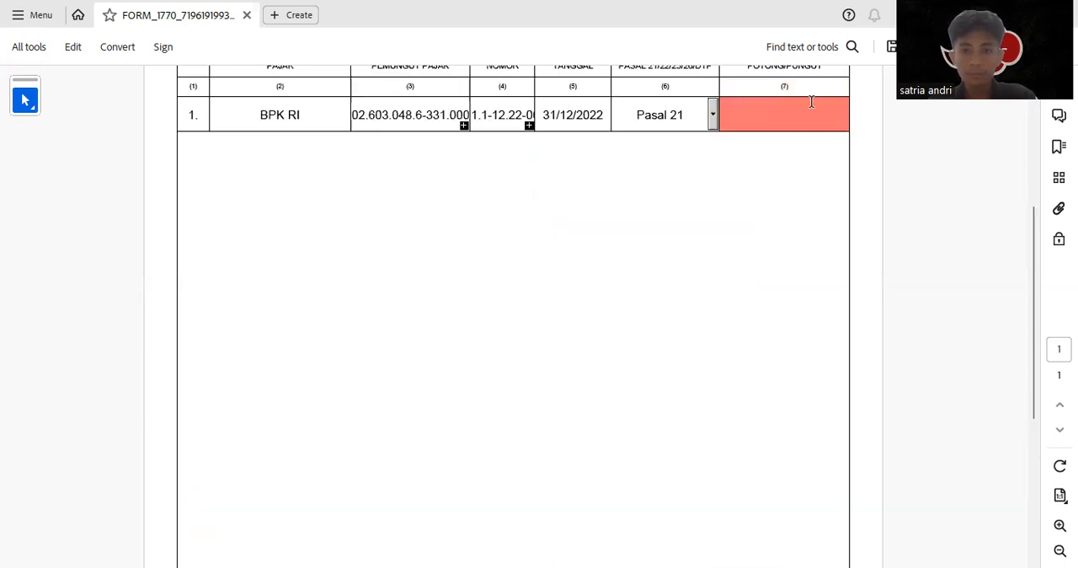
scroll(781, 149, "up", 2)
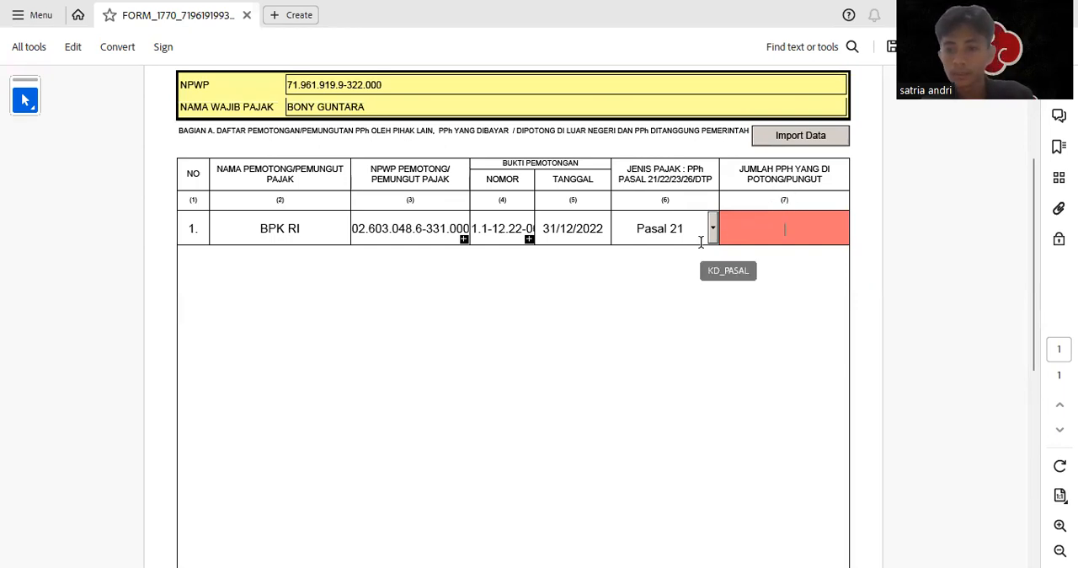
type("11.190.00")
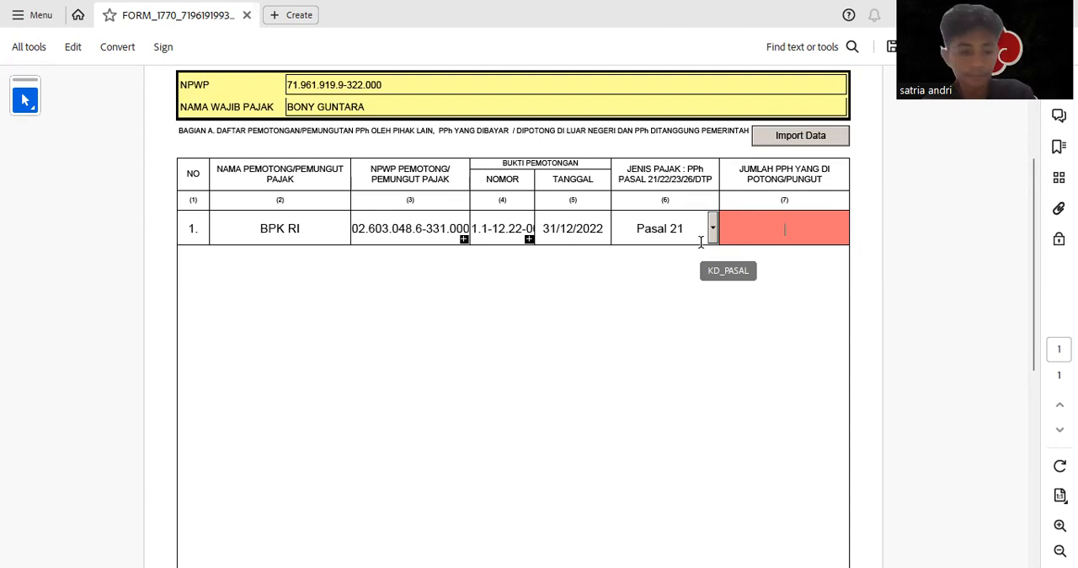
type("0")
key("Return")
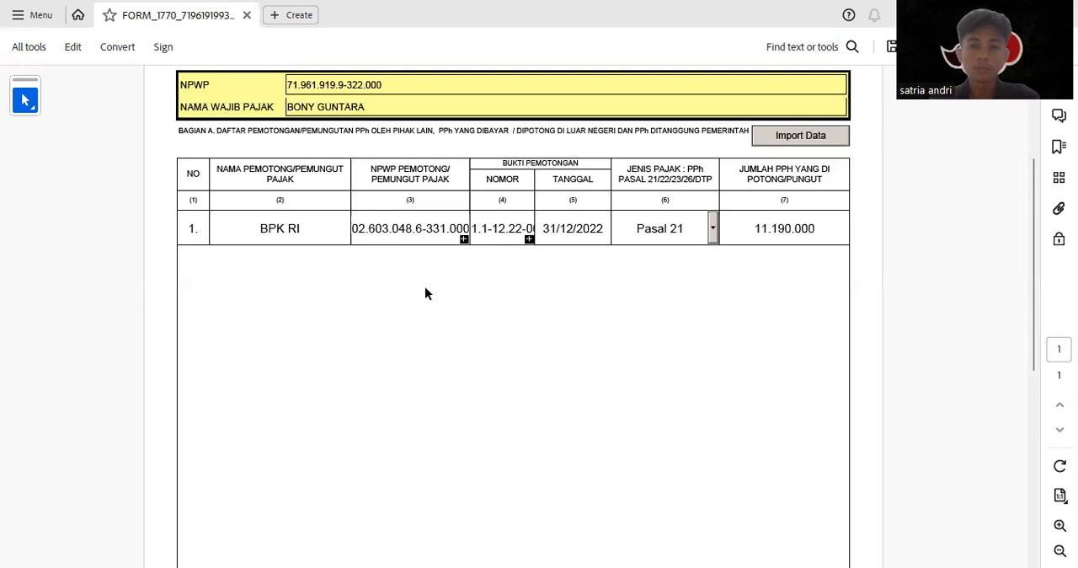
Add a second withholding row and set its tax type to Pasal 22
scroll(424, 290, "down", 1)
scroll(416, 302, "down", 7)
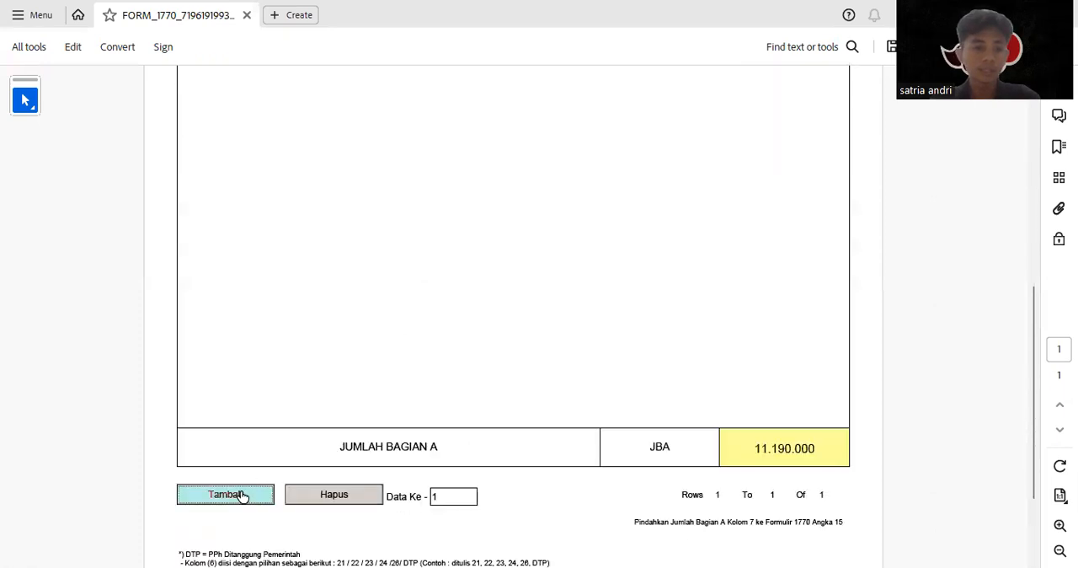
scroll(506, 275, "up", 3)
scroll(625, 269, "up", 6)
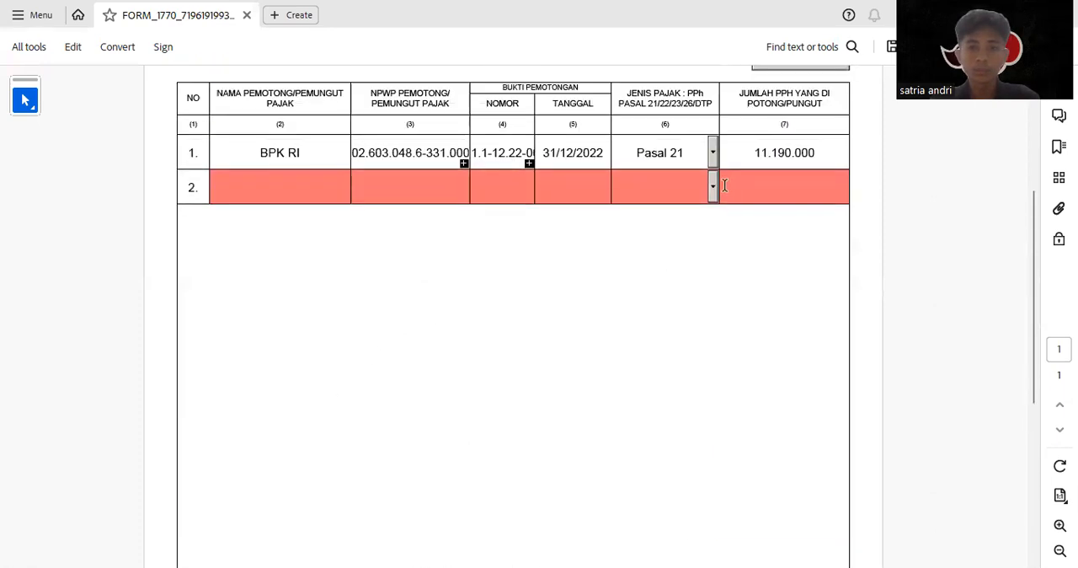
left_click(711, 187)
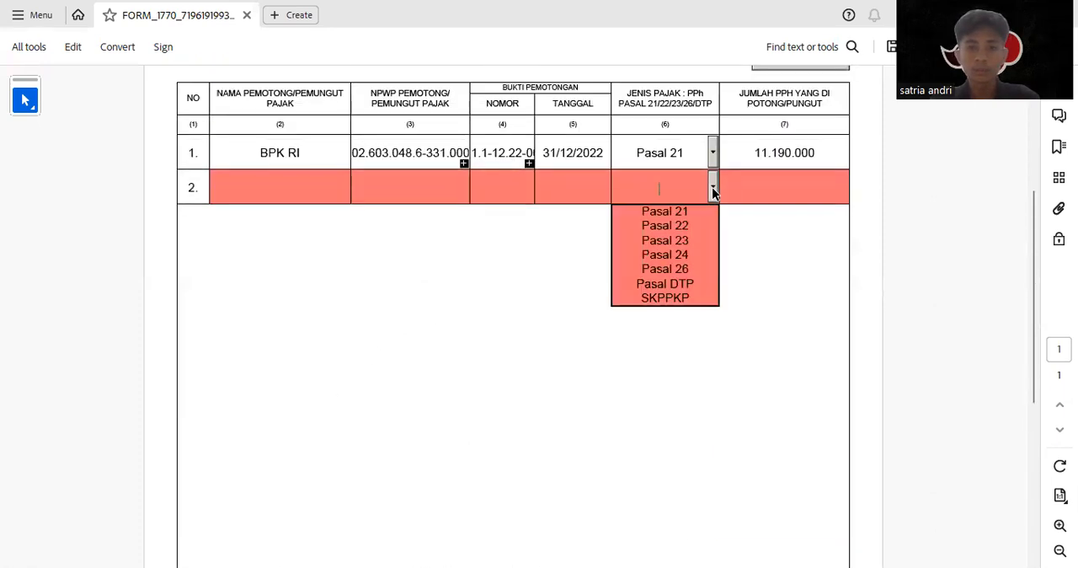
left_click(668, 224)
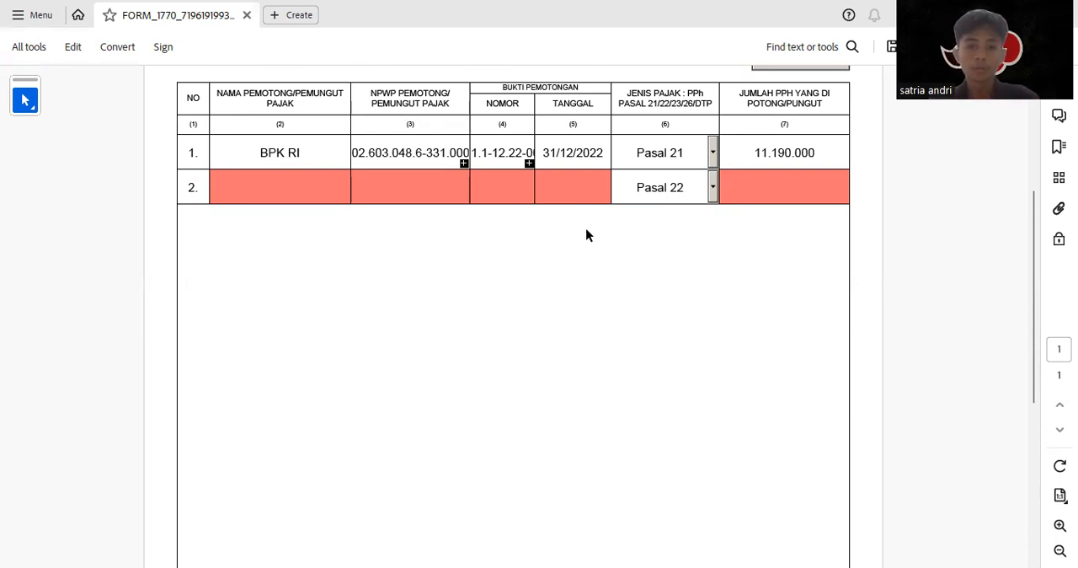
Fill in row 2 with the withholder's NPWP, the withholding slip number and the name RSUD TJOKRO
left_click(392, 190)
key("ctrl+v")
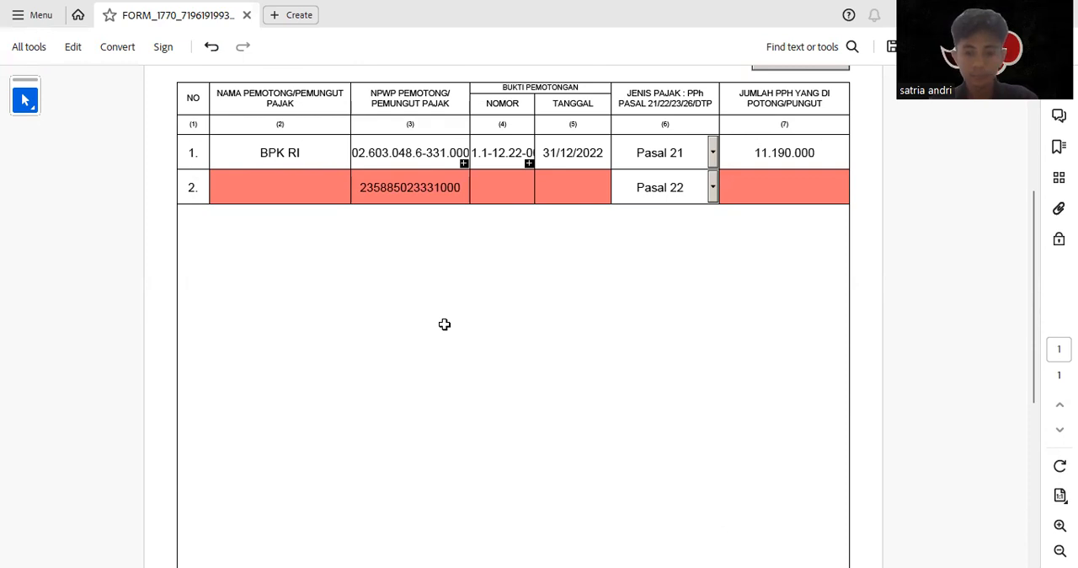
left_click(507, 193)
key("ctrl+v")
left_click(332, 180)
type("RSUD YJ")
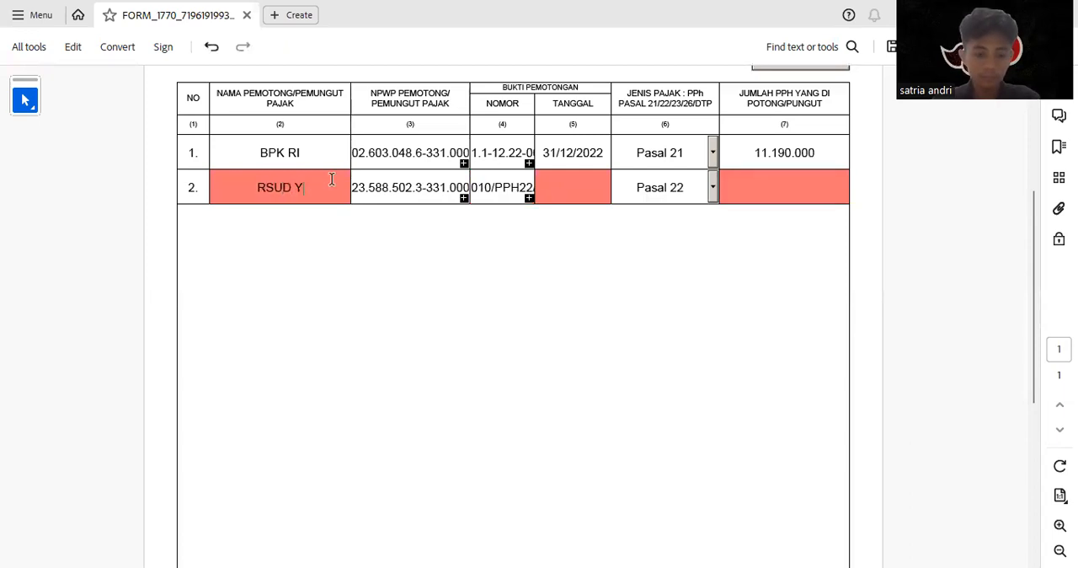
key("BackSpace")
key("BackSpace")
type("TJ")
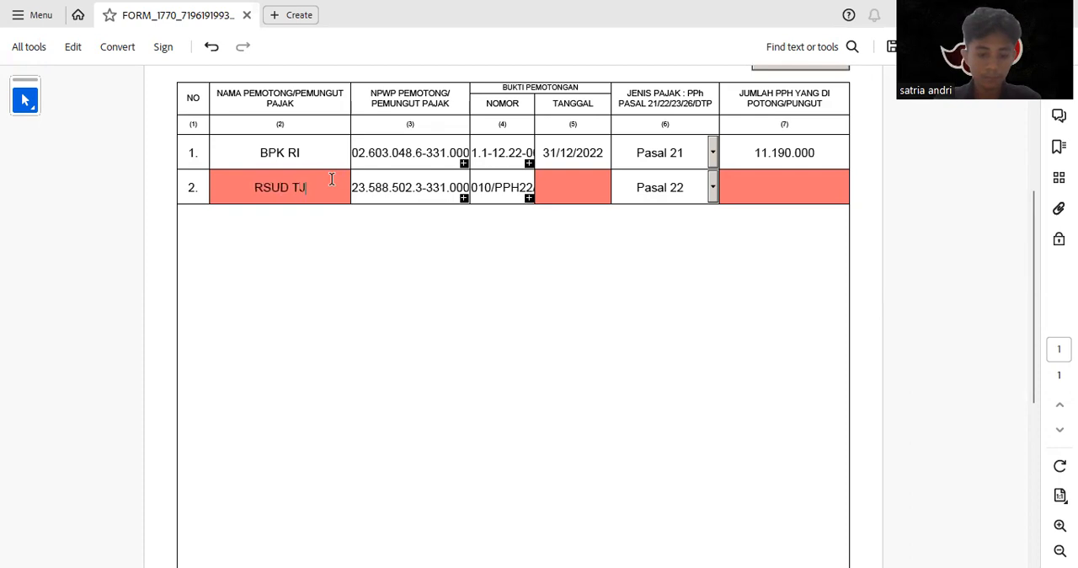
type("OKRO")
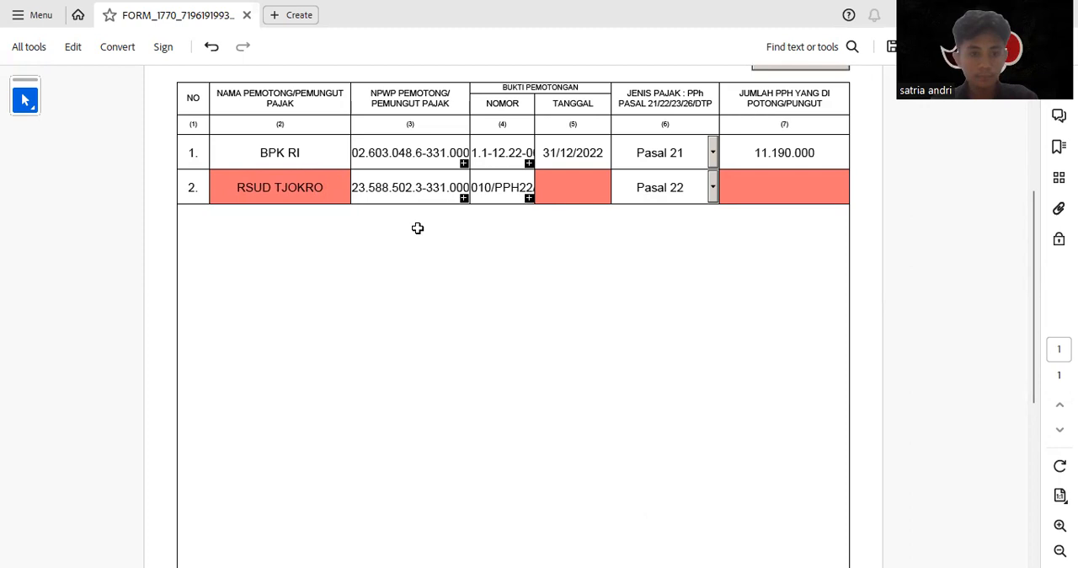
Set the withholding slip date in row 2 to 27/03/2022
left_click(585, 187)
left_click(499, 184)
triple_click(498, 184)
double_click(498, 184)
double_click(498, 185)
double_click(498, 184)
left_click(497, 184)
double_click(497, 184)
double_click(497, 184)
double_click(497, 184)
triple_click(497, 186)
left_click(498, 185)
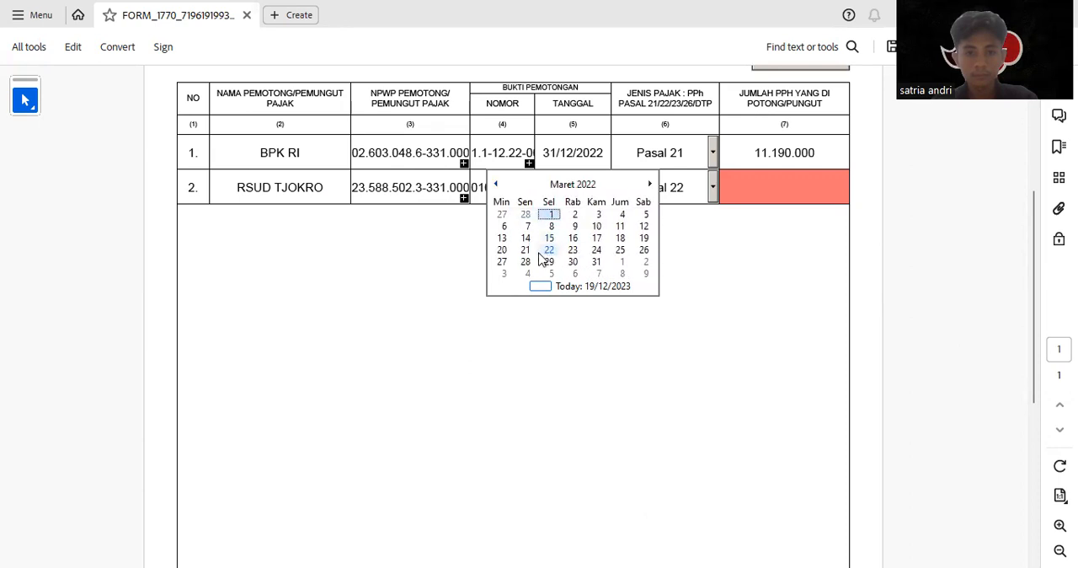
left_click(502, 261)
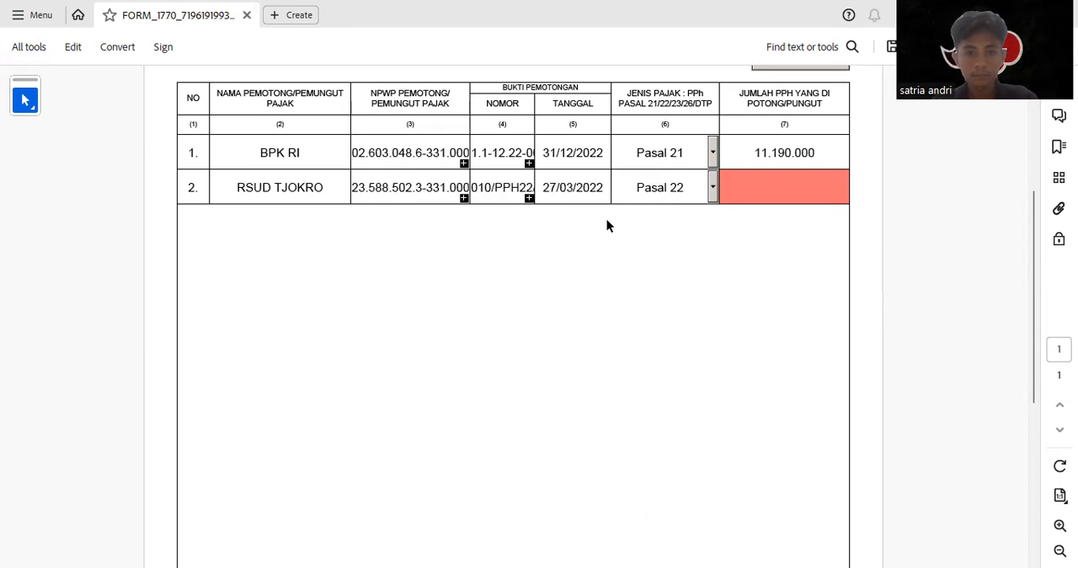
Enter 23378378 as the amount of PPh withheld in row 2
left_click(751, 186)
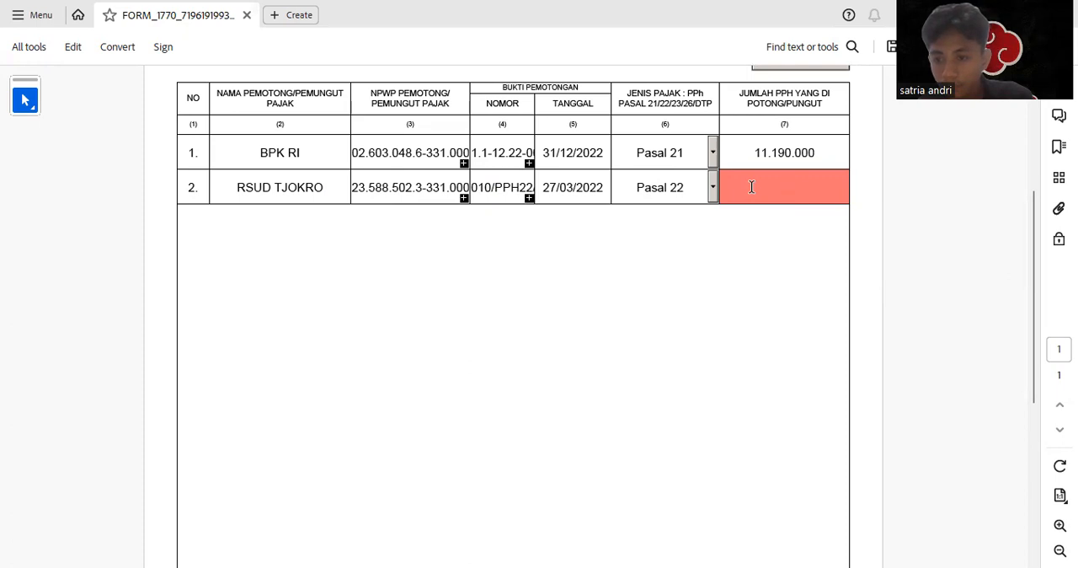
type("23.378.37")
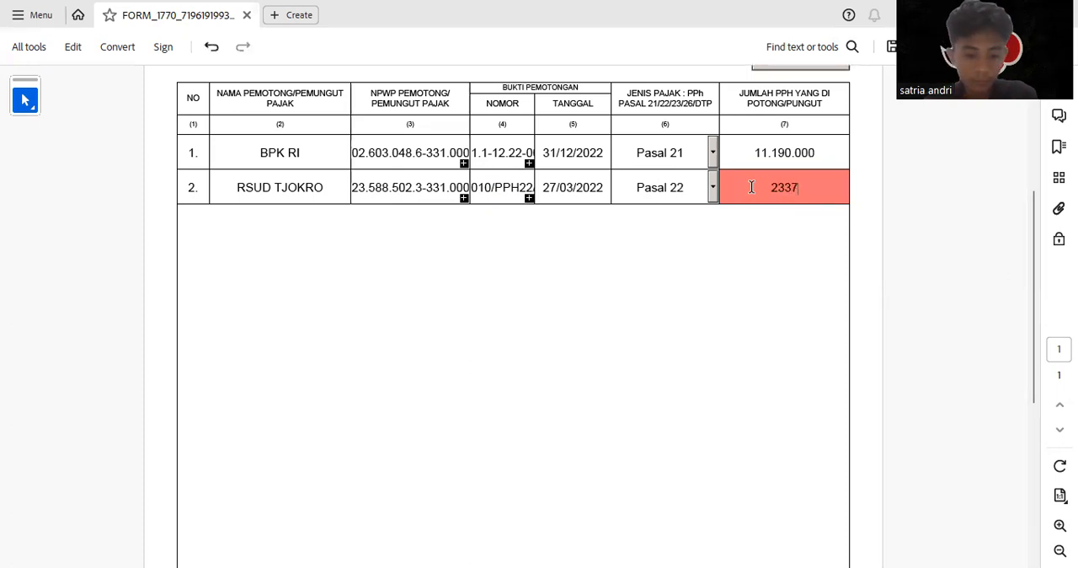
type("8378")
key("Return")
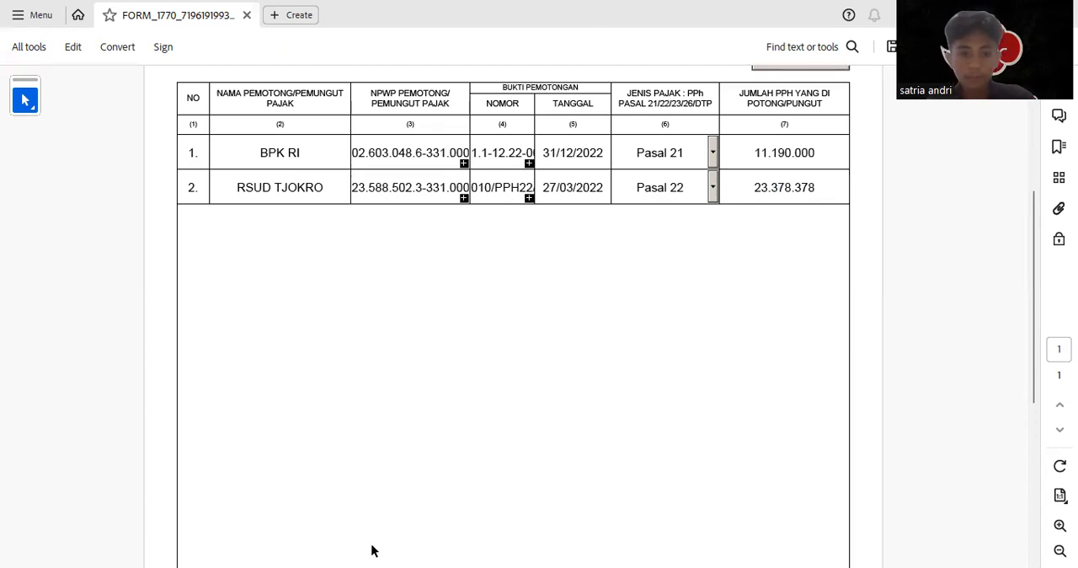
Add a third blank row to the Bagian A withholding list
scroll(281, 485, "down", 5)
left_click(249, 532)
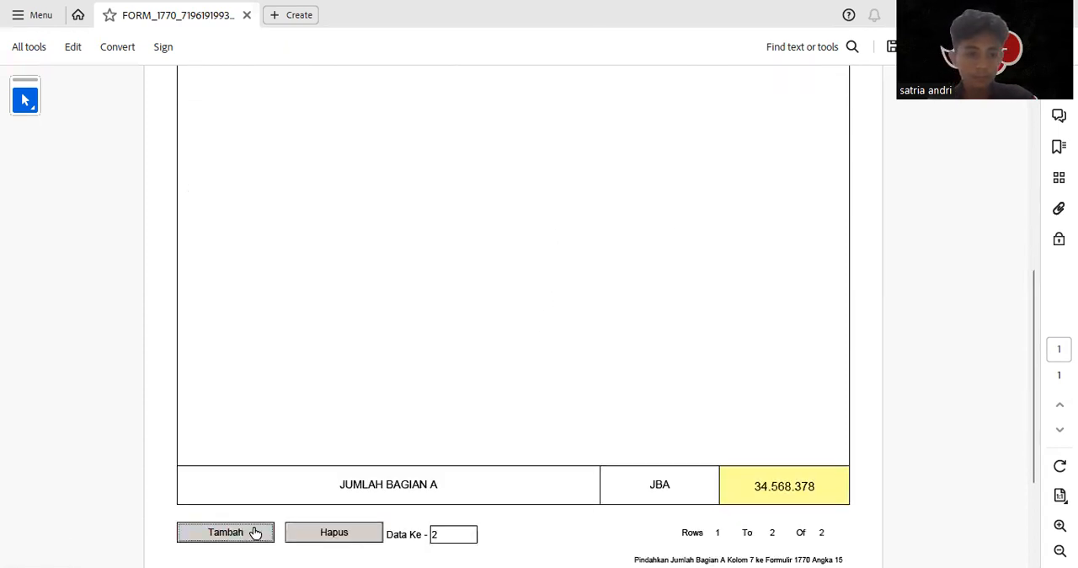
scroll(412, 408, "up", 5)
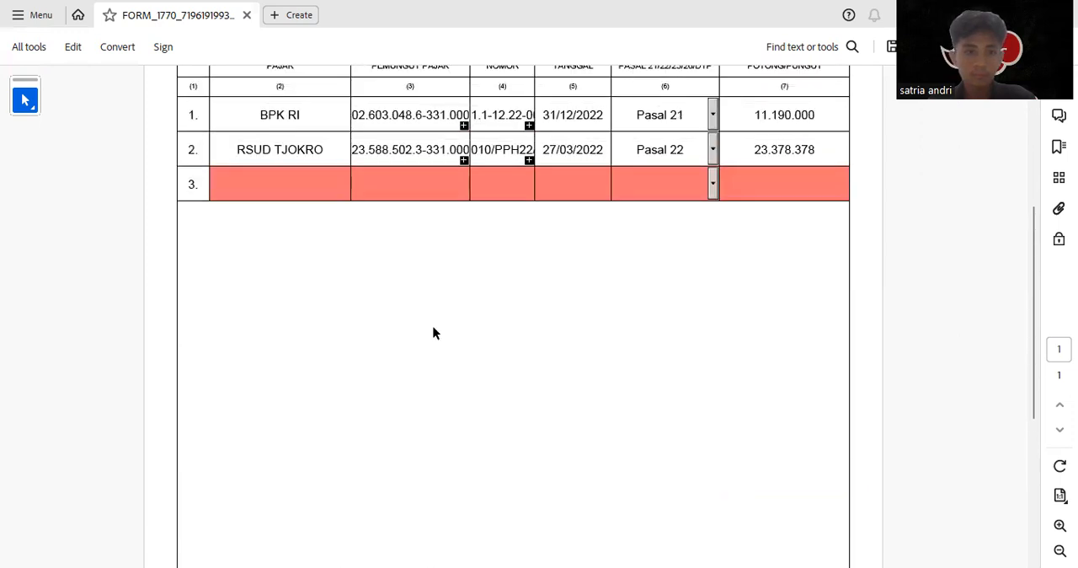
Set the tax type in row 3 to Pasal 24 and enter EXMEN INC as the withholder's name
left_click(312, 185)
left_click(712, 185)
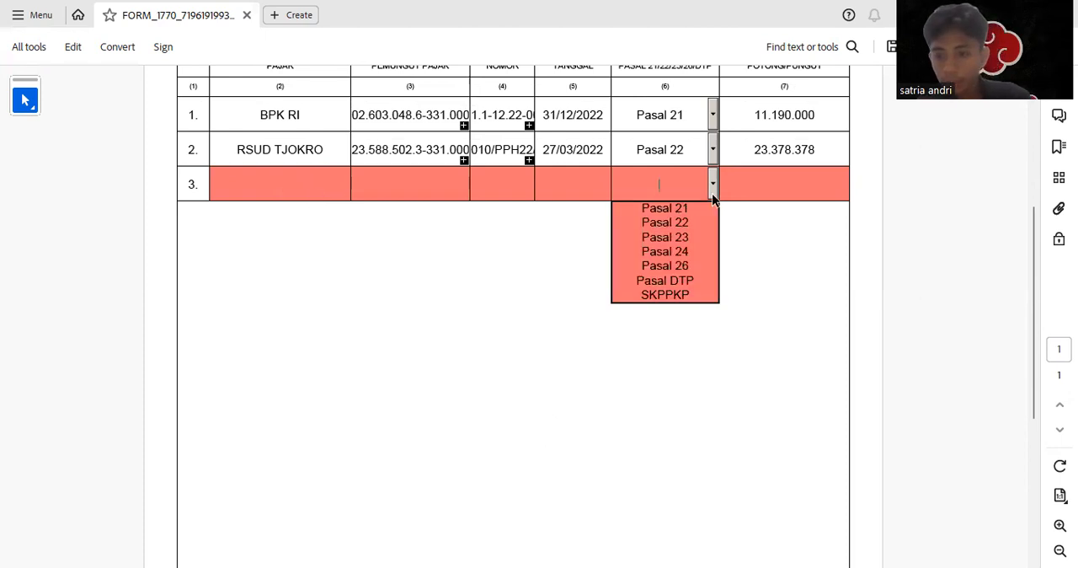
left_click(677, 249)
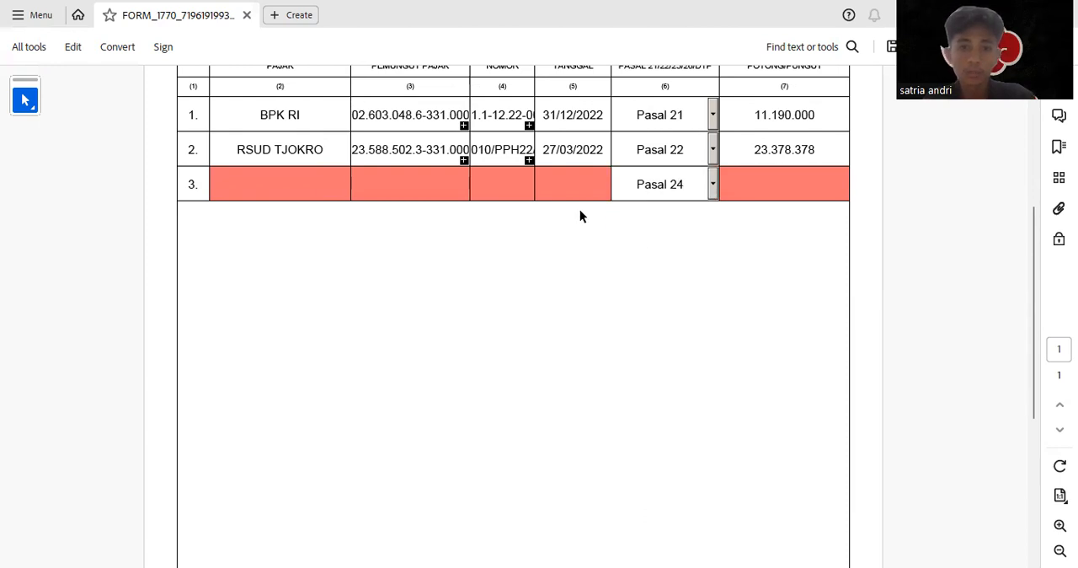
left_click(315, 185)
type("EX.EM I")
key("BackSpace")
key("BackSpace")
key("BackSpace")
key("BackSpace")
key("BackSpace")
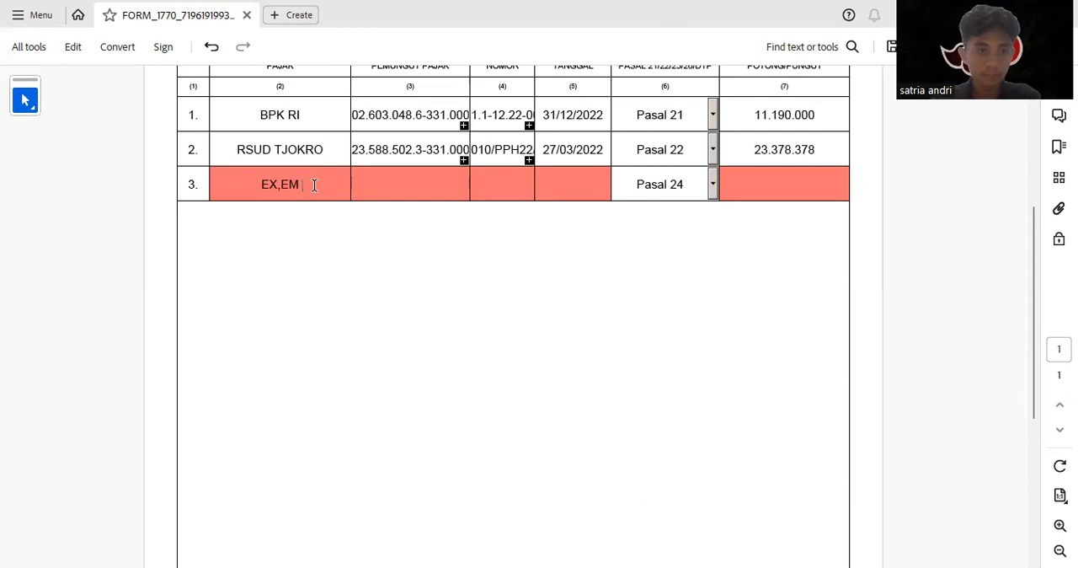
type("MEN INC")
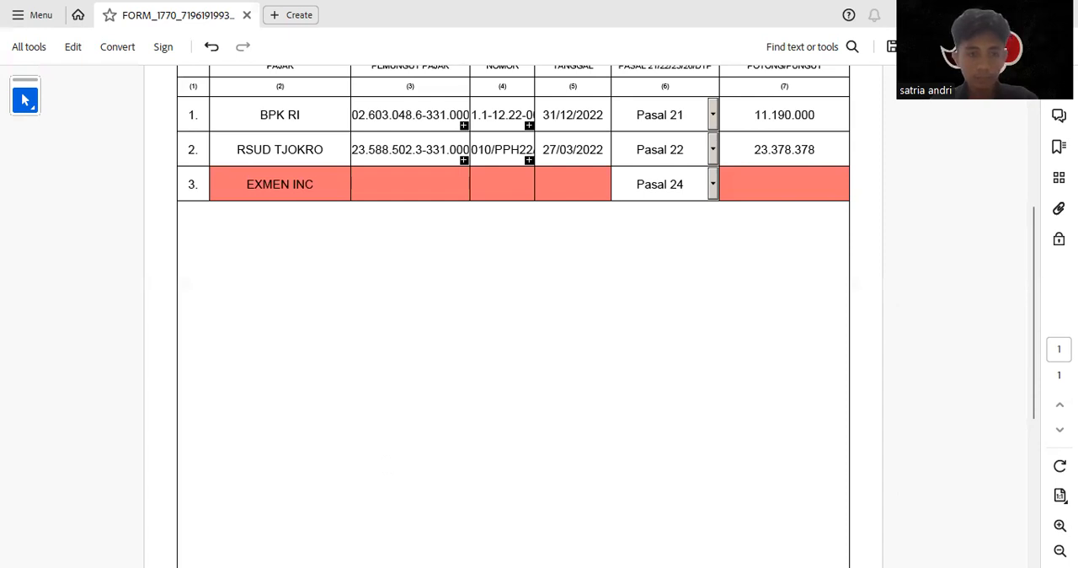
Fill in the withholder's NPWP in row 3 and enter a dash as the withholding slip number
left_click(437, 187)
key("ctrl+v")
left_click(512, 200)
left_click(513, 189)
type("0")
key("BackSpace")
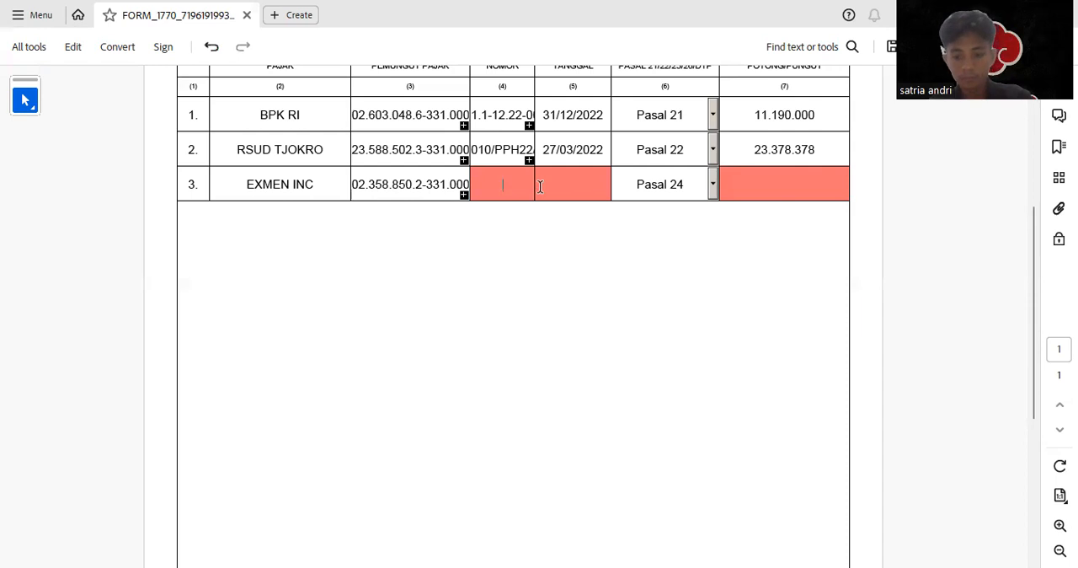
type("-")
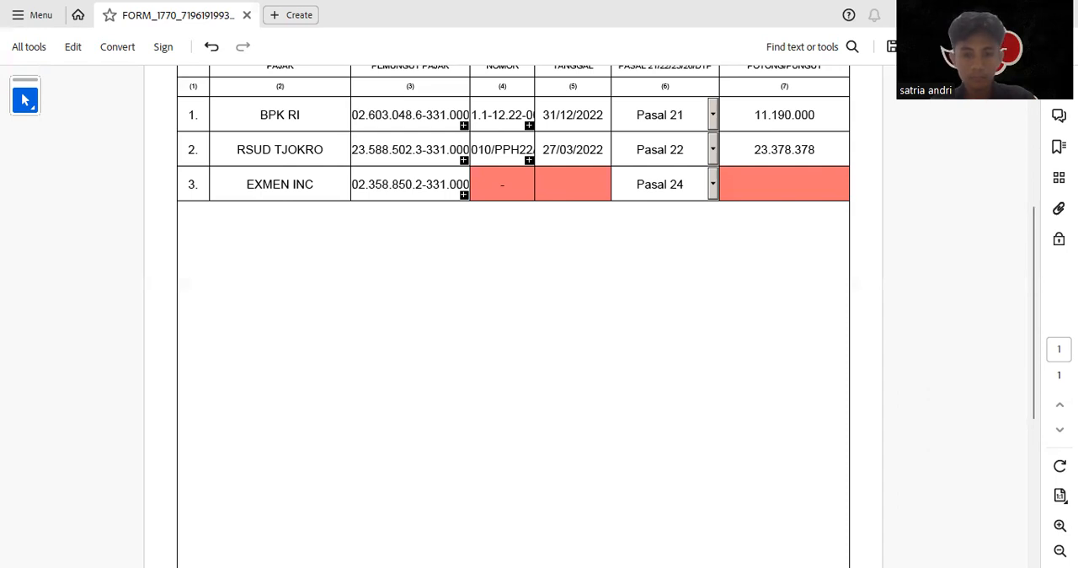
Set the withholding slip date in row 3 to 28/07/2022 and the amount of PPh withheld to 5544000
left_click(581, 189)
type("28/07/2022")
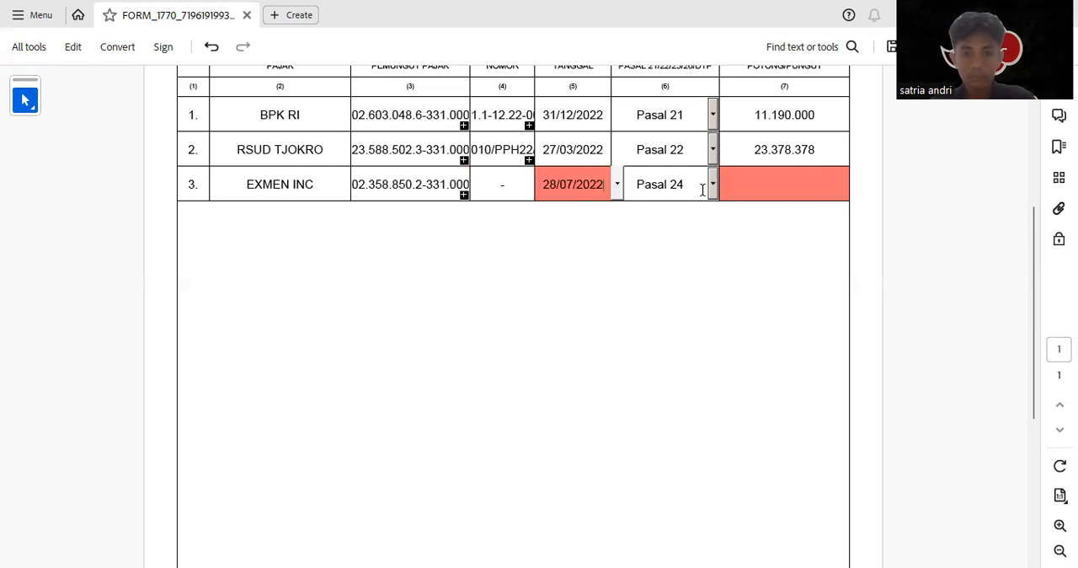
left_click(742, 180)
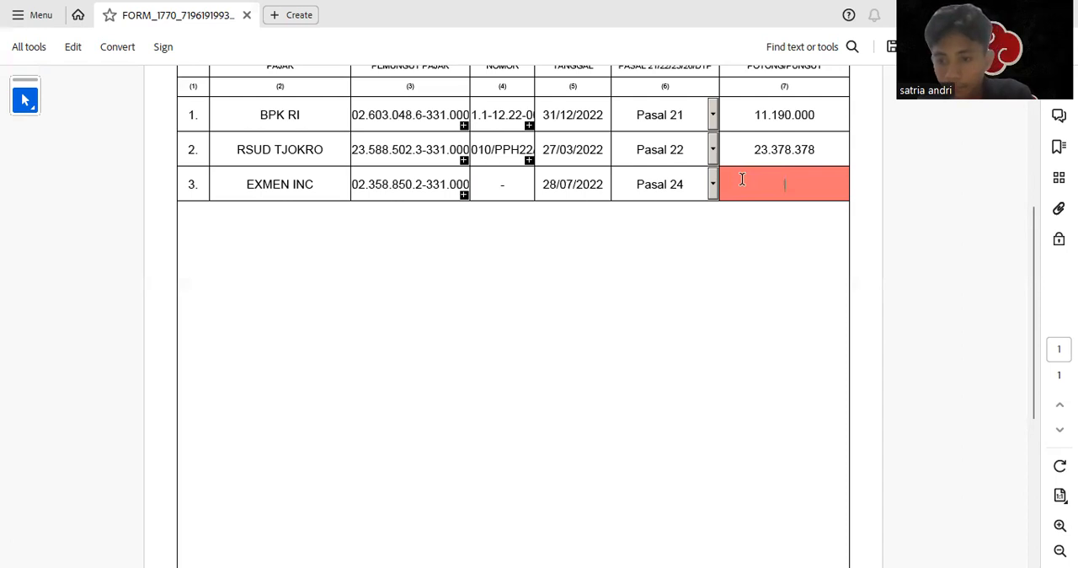
type("5544000")
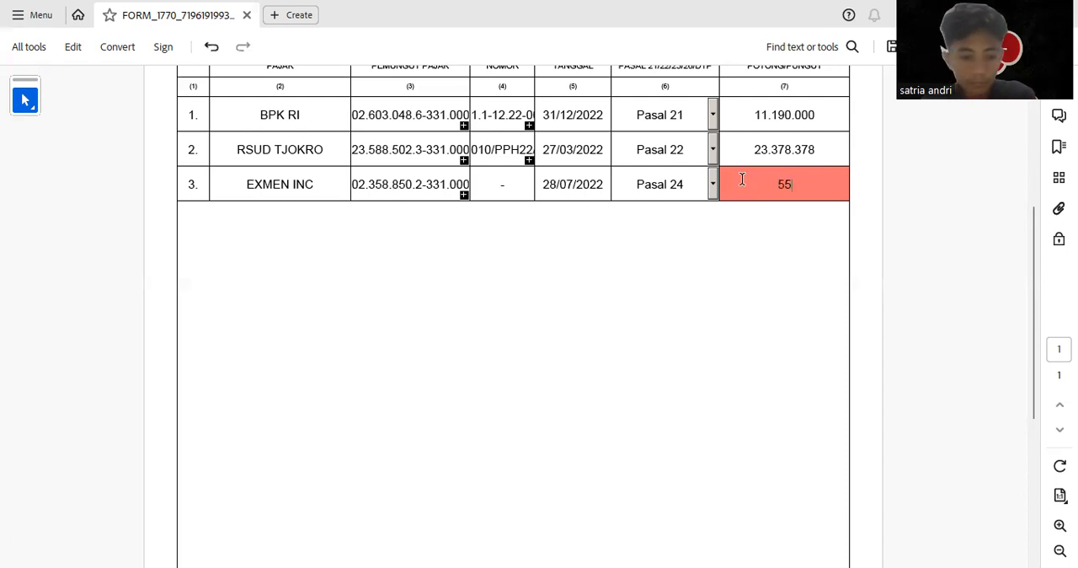
key("Return")
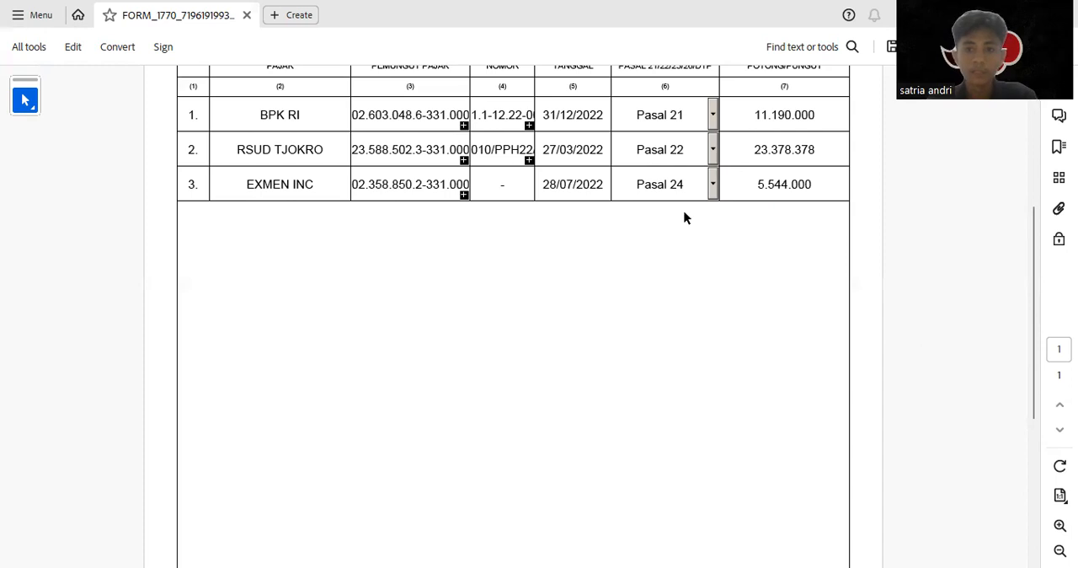
Add a fourth blank row to the Bagian A withholding list
scroll(615, 235, "down", 1)
scroll(540, 278, "down", 1)
scroll(528, 292, "down", 2)
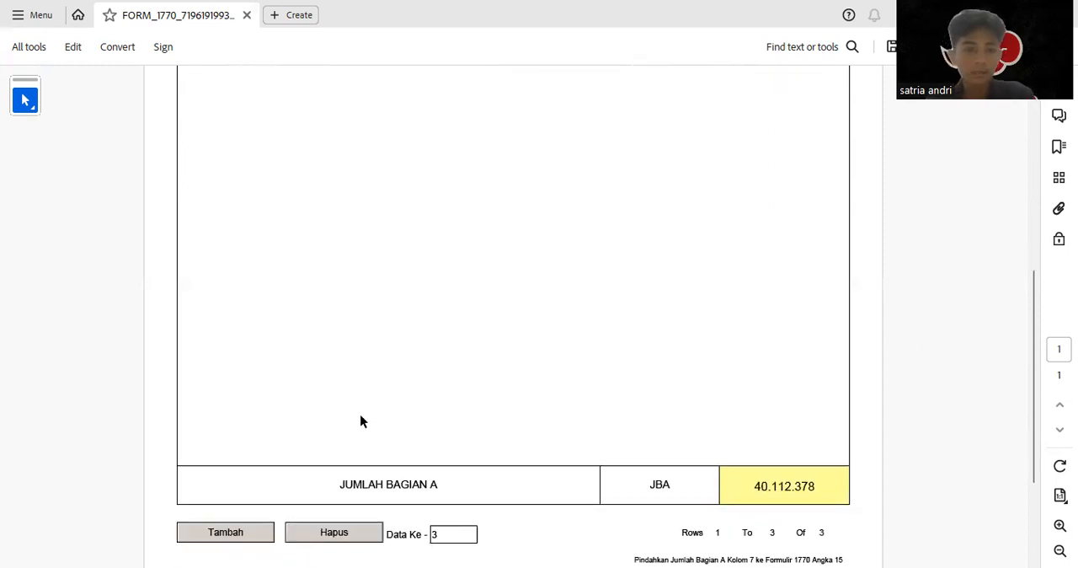
left_click(253, 498)
scroll(464, 207, "up", 2)
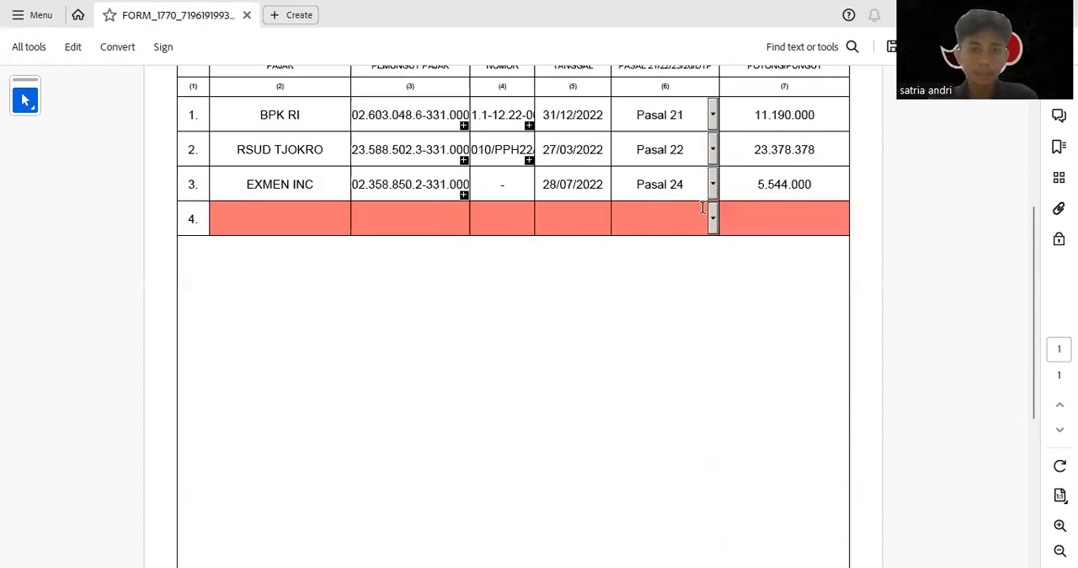
Enter 460000 as the amount of PPh withheld in row 4 and set its tax type to Pasal 23
left_click(682, 304)
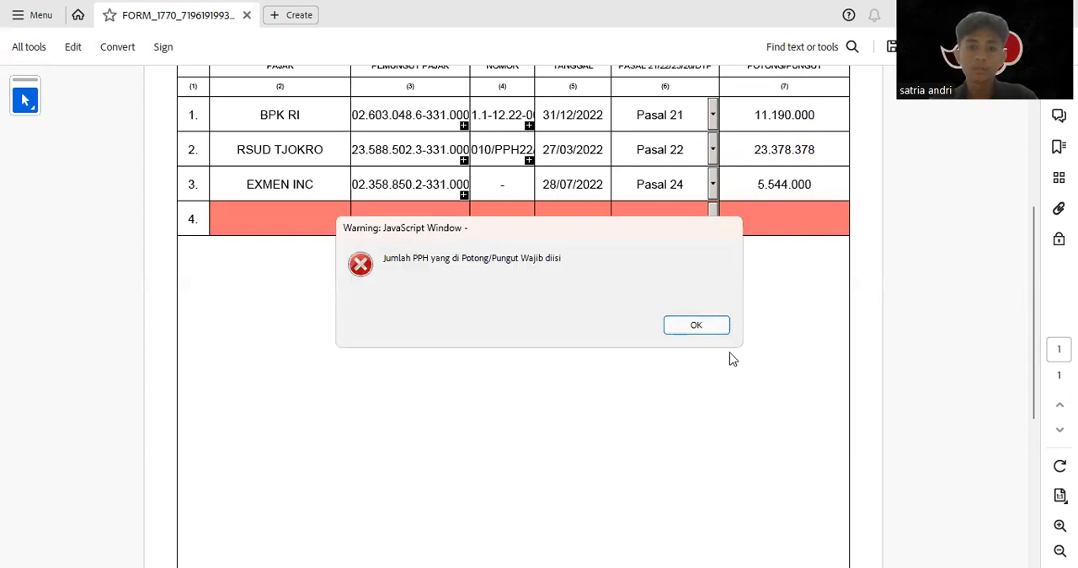
left_click(696, 325)
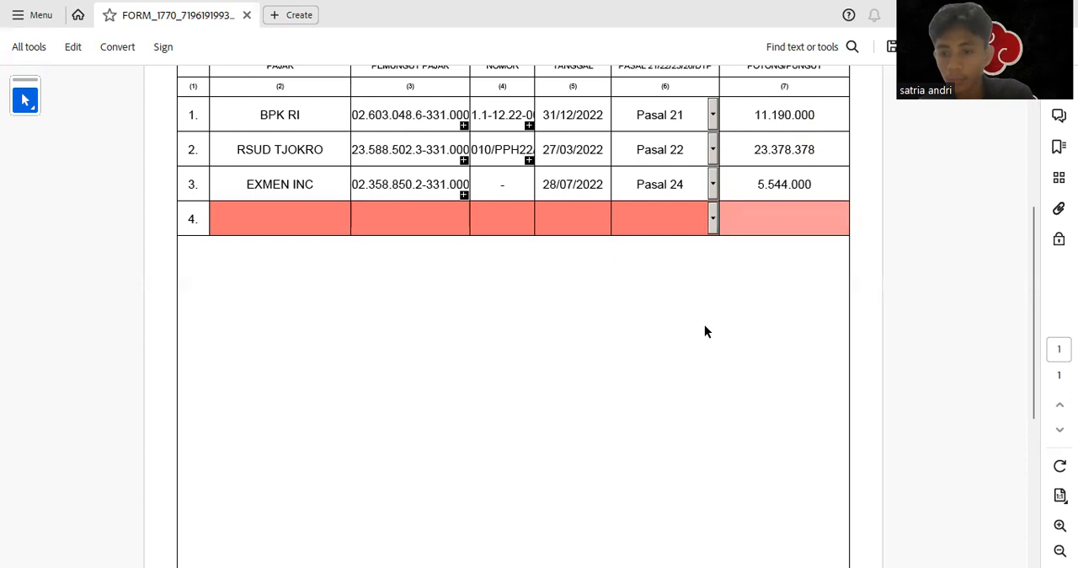
type("460000")
scroll(705, 329, "up", 1)
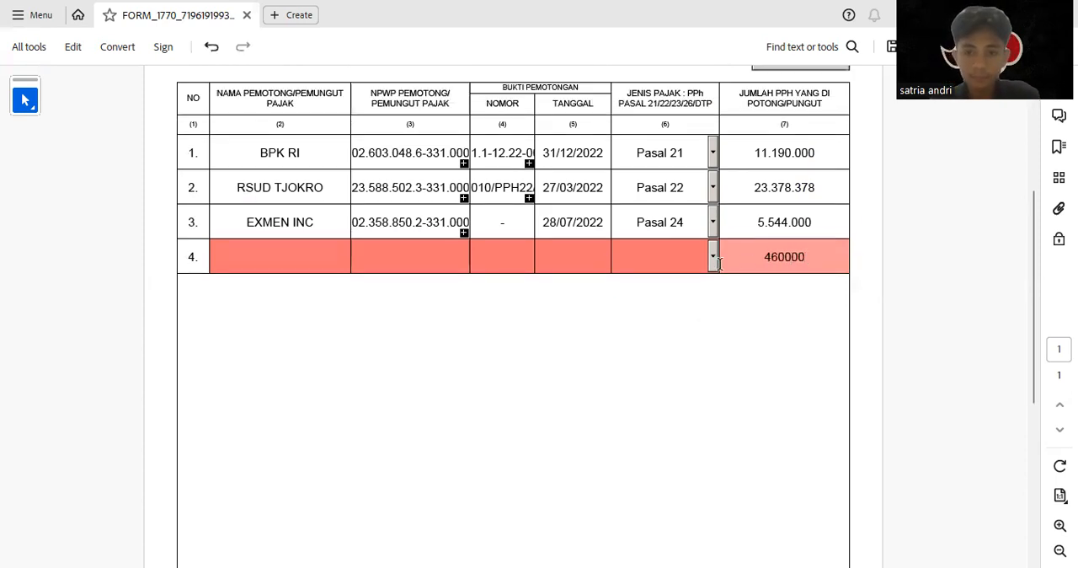
left_click(713, 256)
left_click(674, 310)
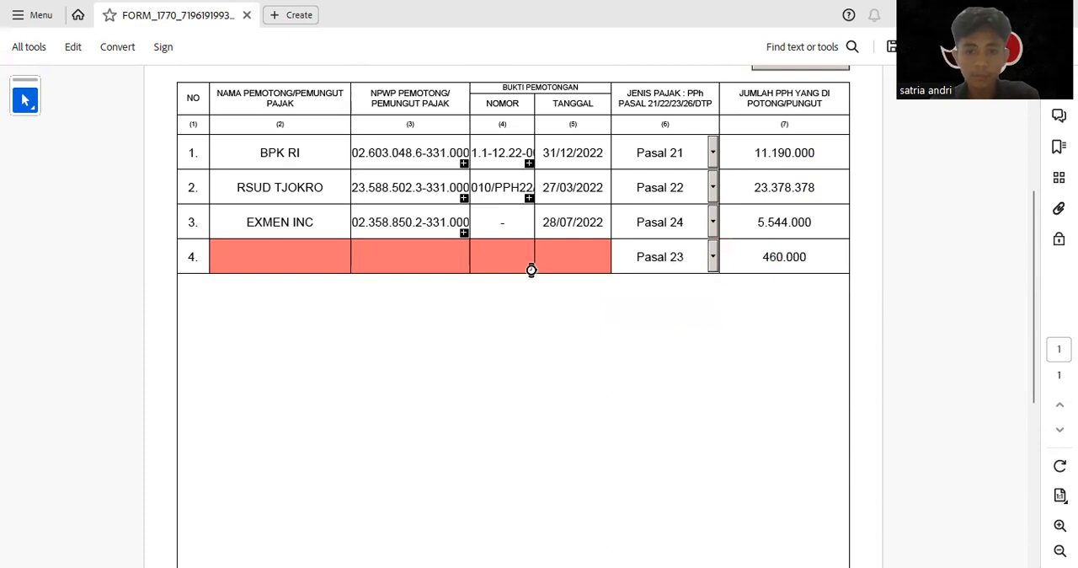
Enter the withholder's name and NPWP in row 4
left_click(316, 260)
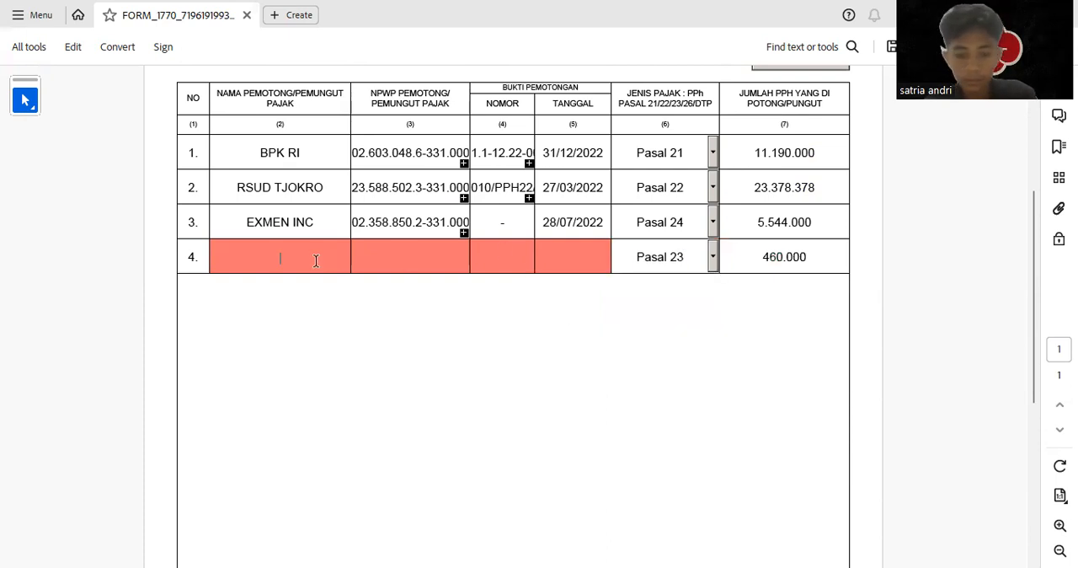
type("YULI")
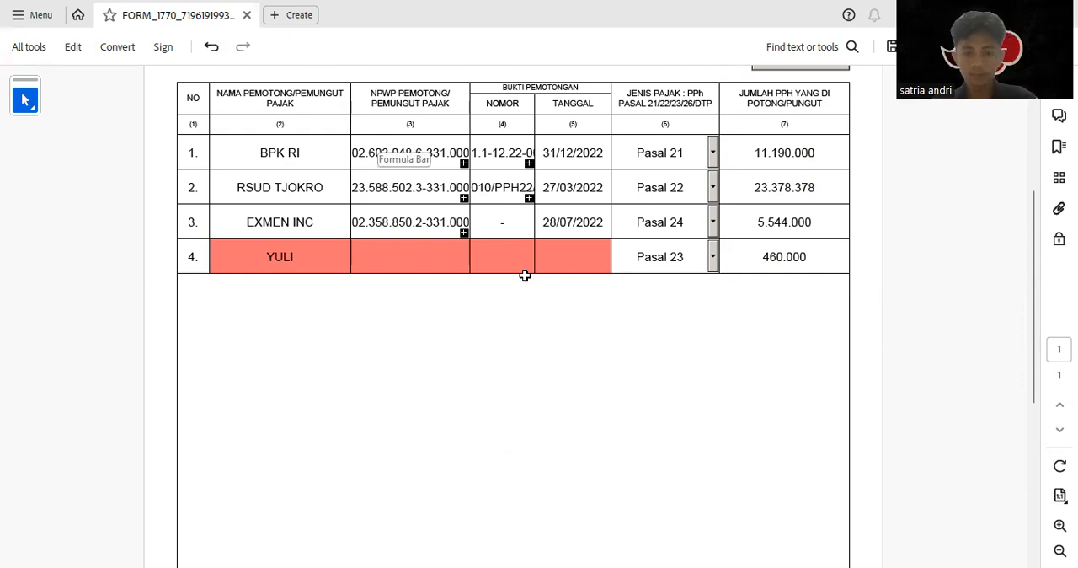
left_click(399, 262)
key("ctrl+v")
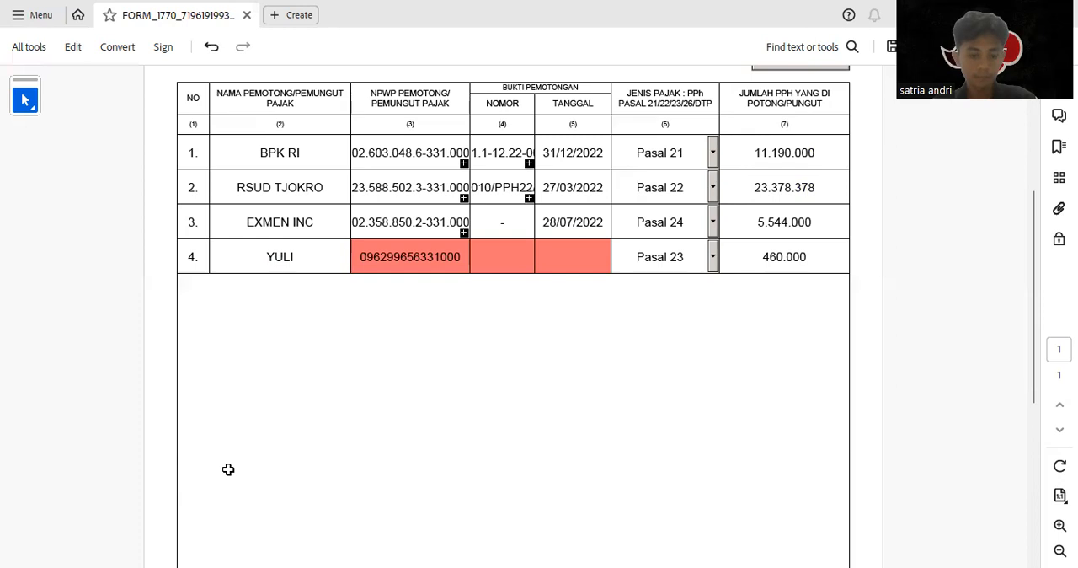
Fill in the withholding slip number in row 4 and set the slip date to 18/04/2022
left_click(512, 255)
key("ctrl+v")
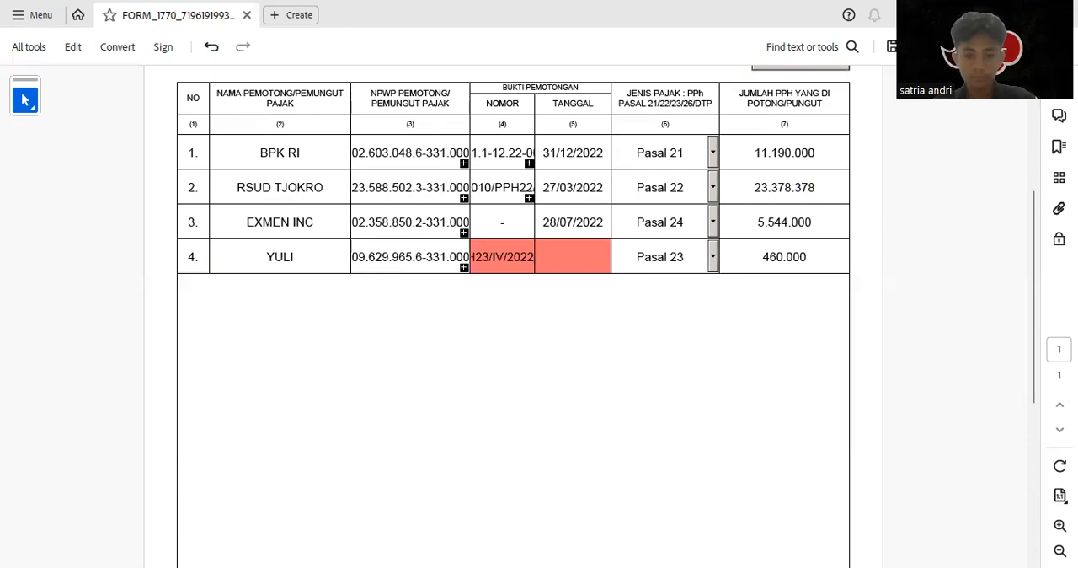
left_click(574, 257)
type("18/04/2022")
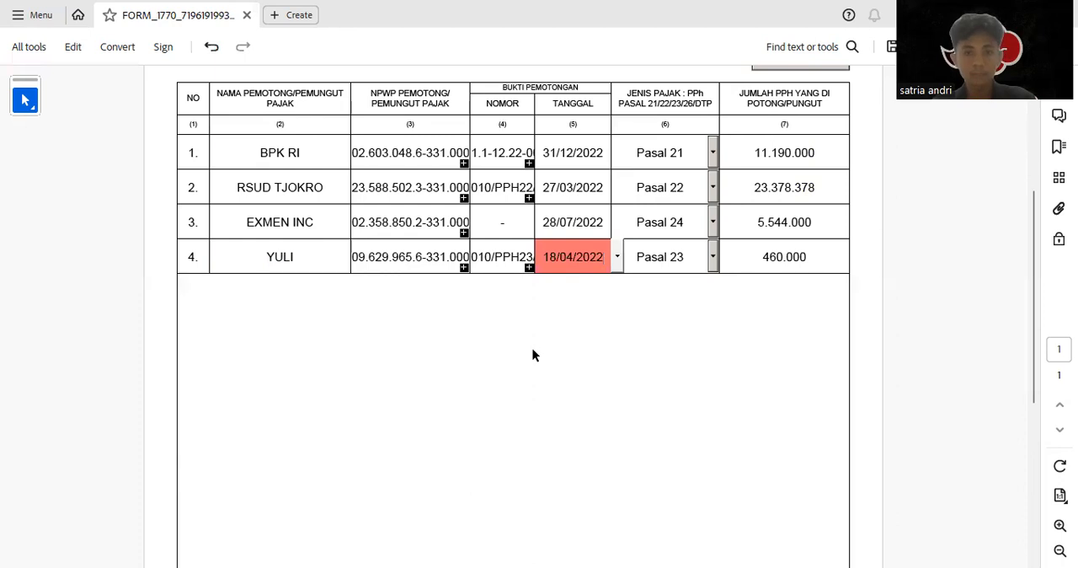
left_click(531, 348)
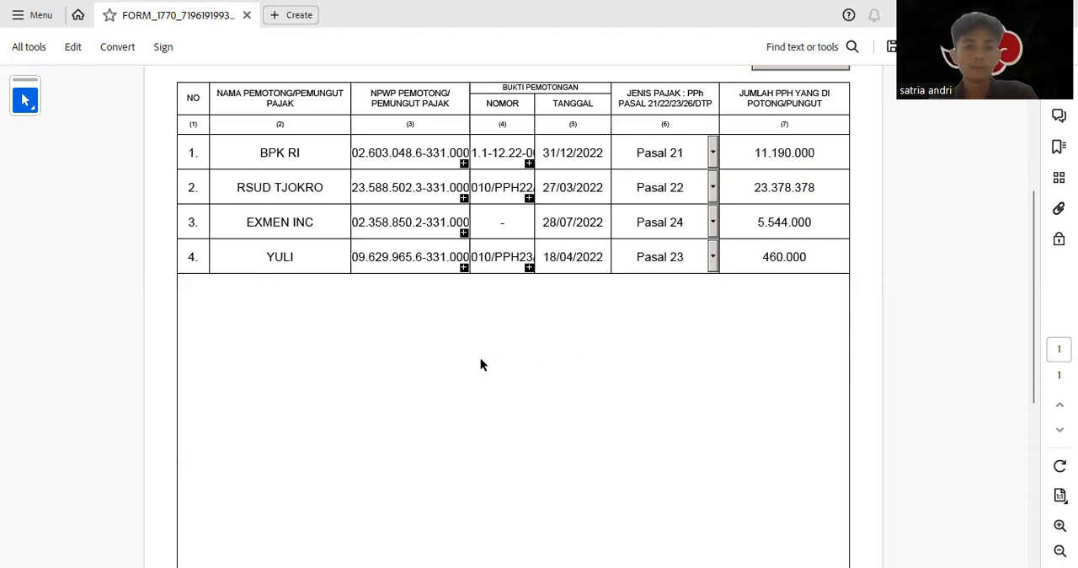
Proceed from Form 1770-II to page 1 of Form 1770-I
scroll(481, 361, "up", 5)
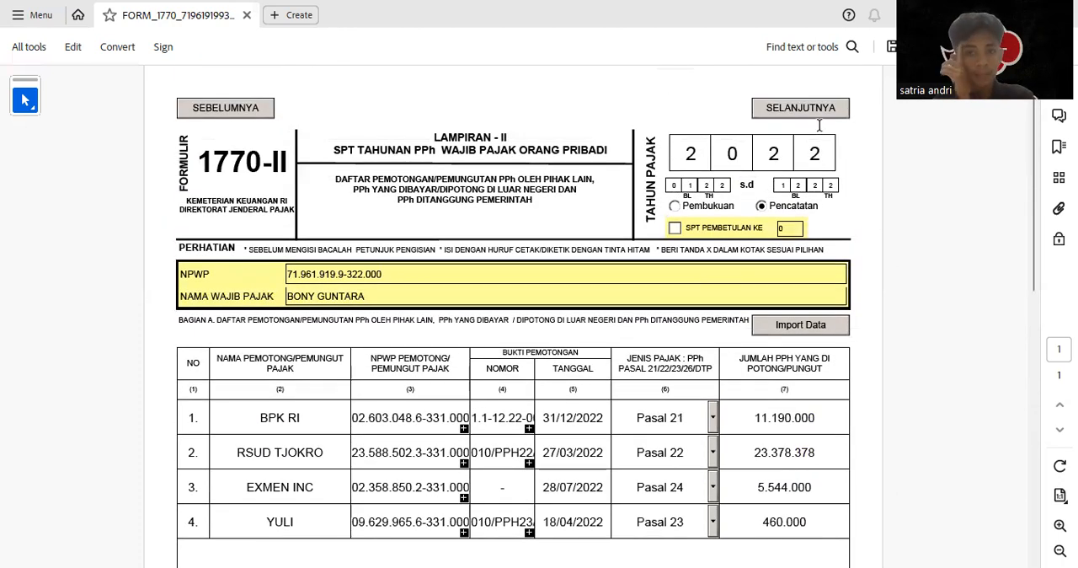
left_click(803, 108)
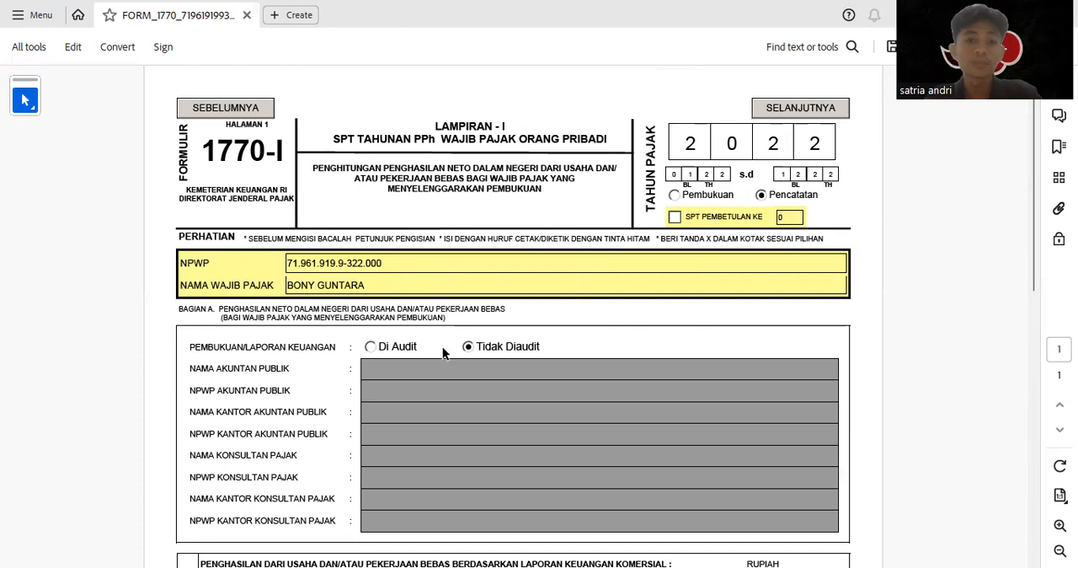
Examine Bagian A on page 1 of Form 1770-I, including the bookkeeping, commercial income and fiscal adjustment sections
scroll(442, 373, "down", 7)
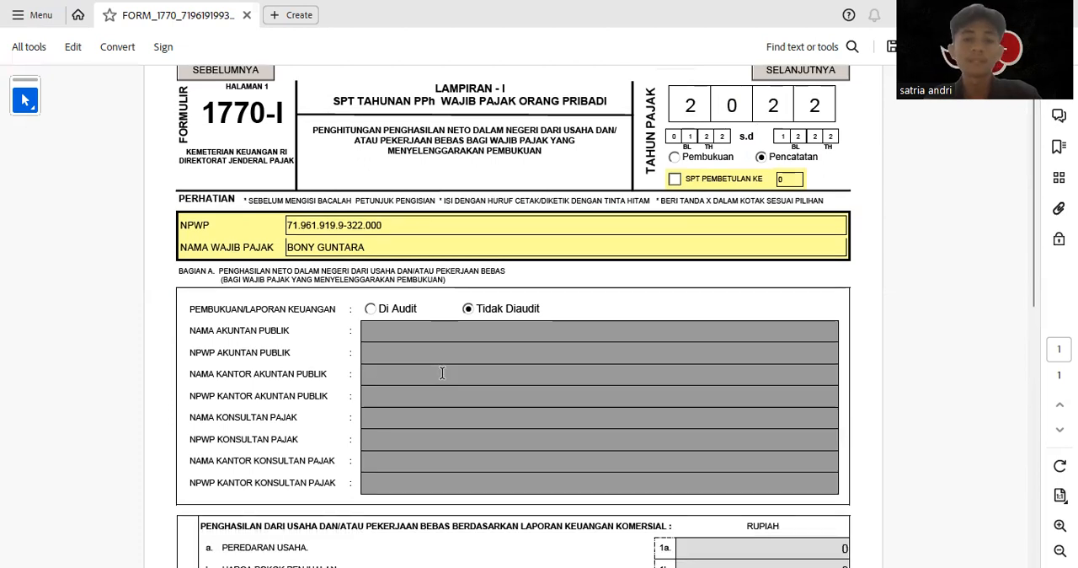
scroll(443, 373, "up", 6)
scroll(443, 373, "up", 1)
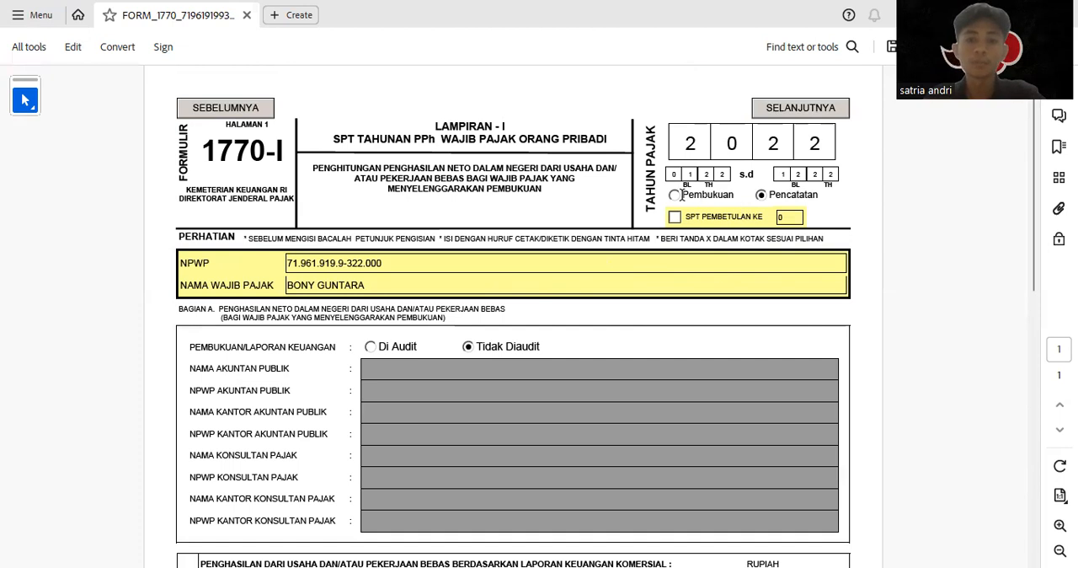
scroll(616, 330, "down", 4)
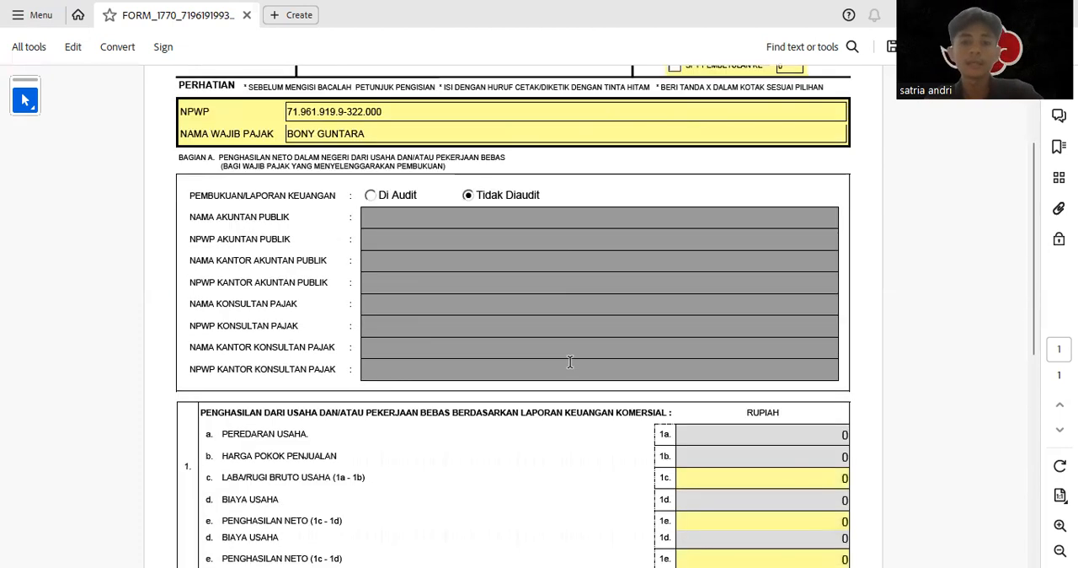
scroll(570, 360, "up", 4)
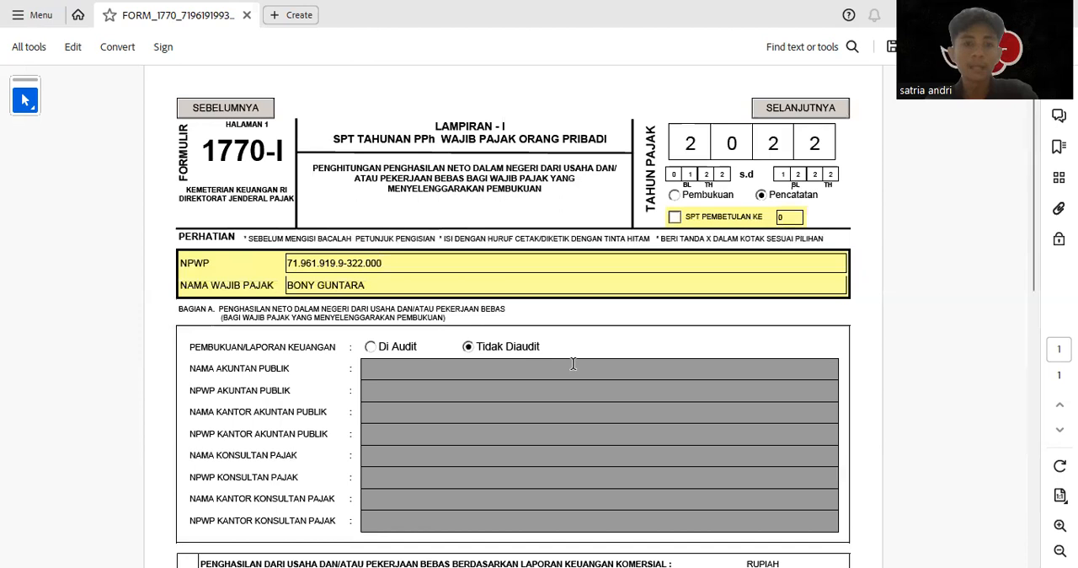
scroll(573, 364, "down", 5)
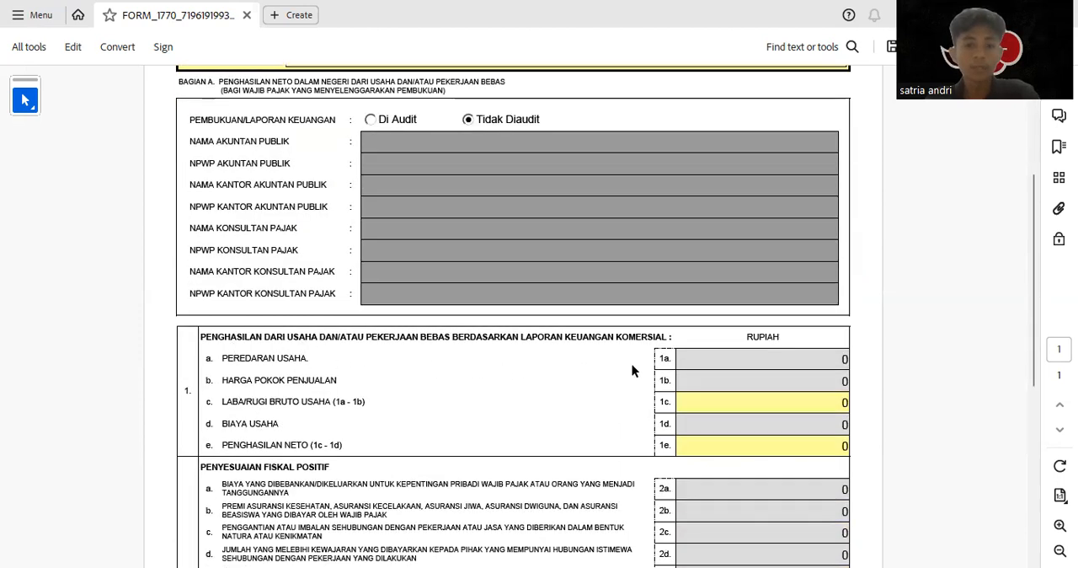
scroll(506, 386, "down", 4)
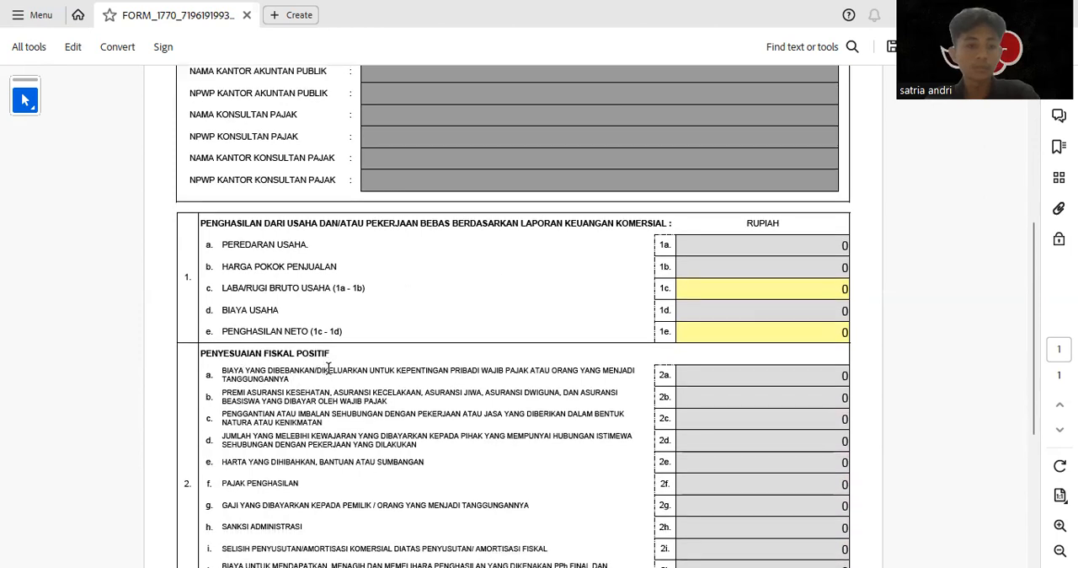
scroll(327, 368, "down", 4)
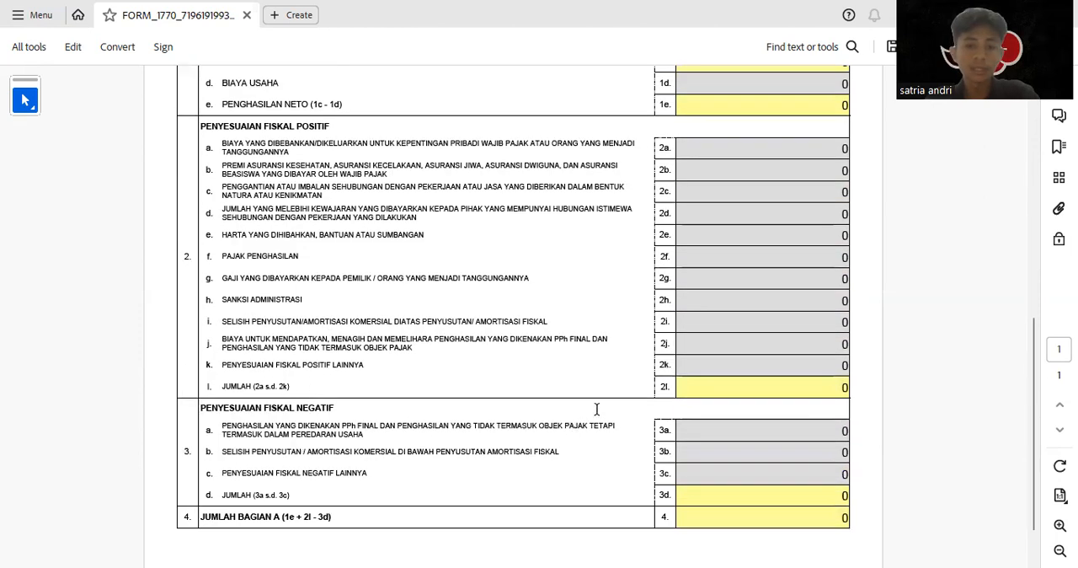
scroll(614, 404, "up", 3)
scroll(630, 402, "up", 8)
scroll(556, 354, "up", 2)
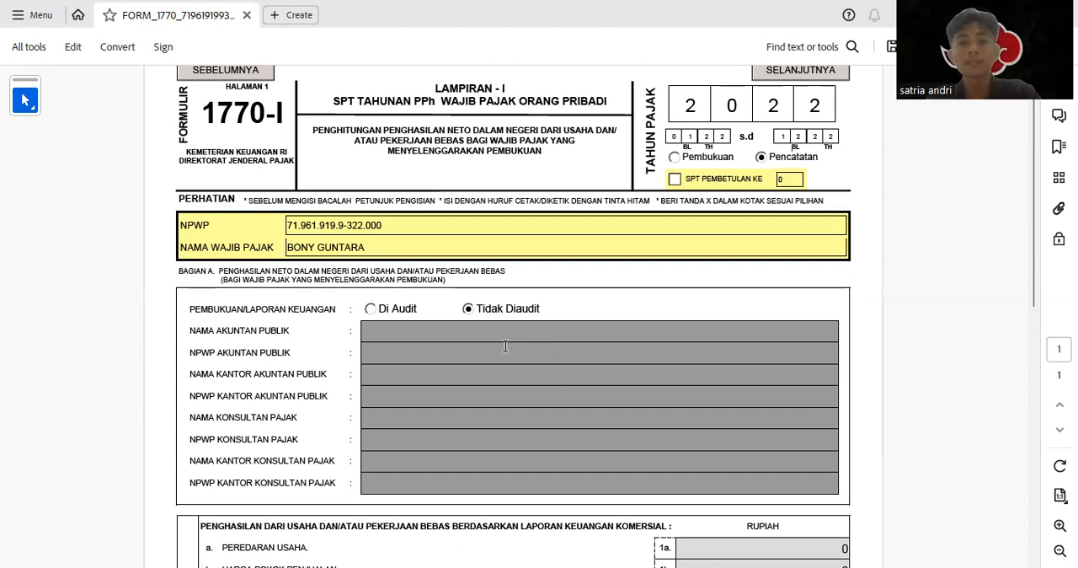
Proceed to page 2 of Form 1770-I and go to Bagian C for net income from employment
scroll(581, 326, "up", 1)
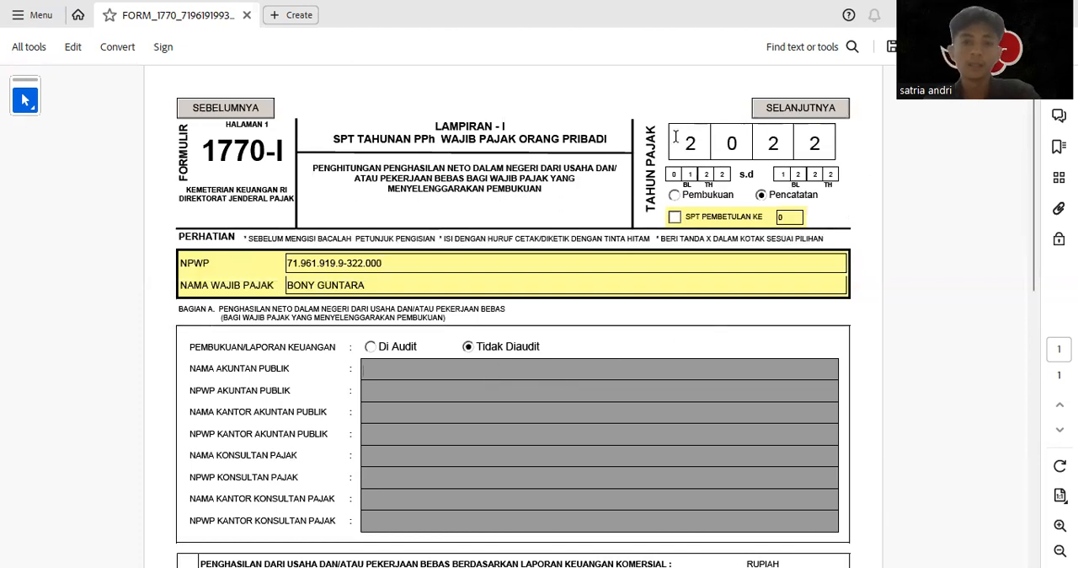
left_click(804, 120)
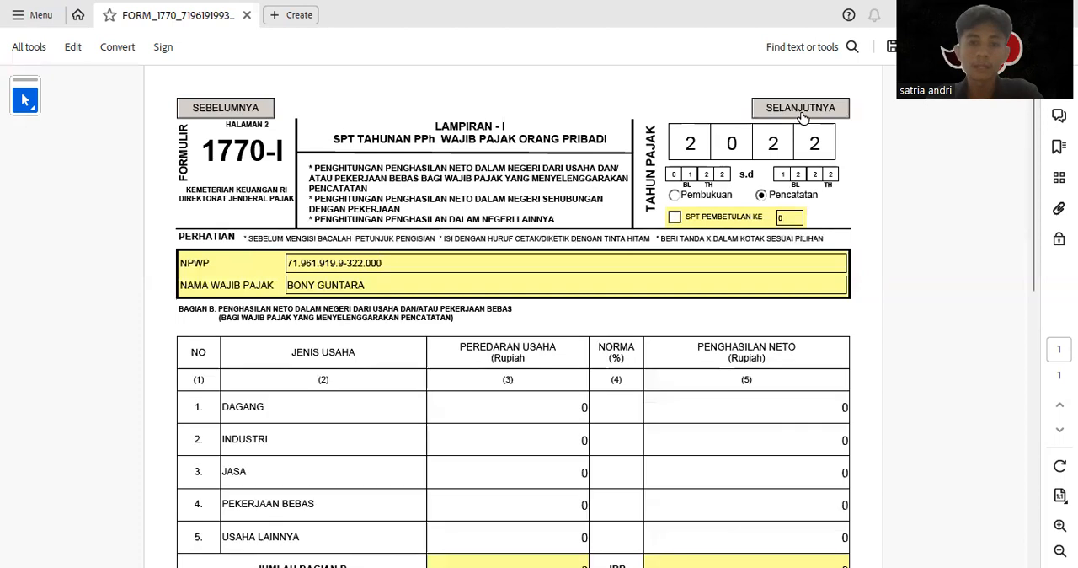
scroll(399, 405, "down", 1)
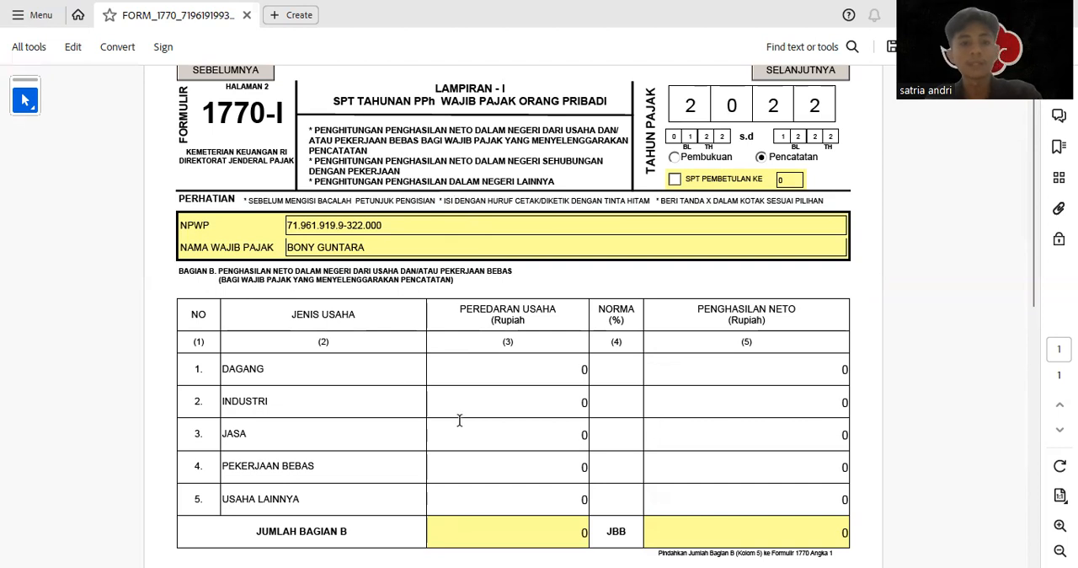
scroll(459, 423, "down", 5)
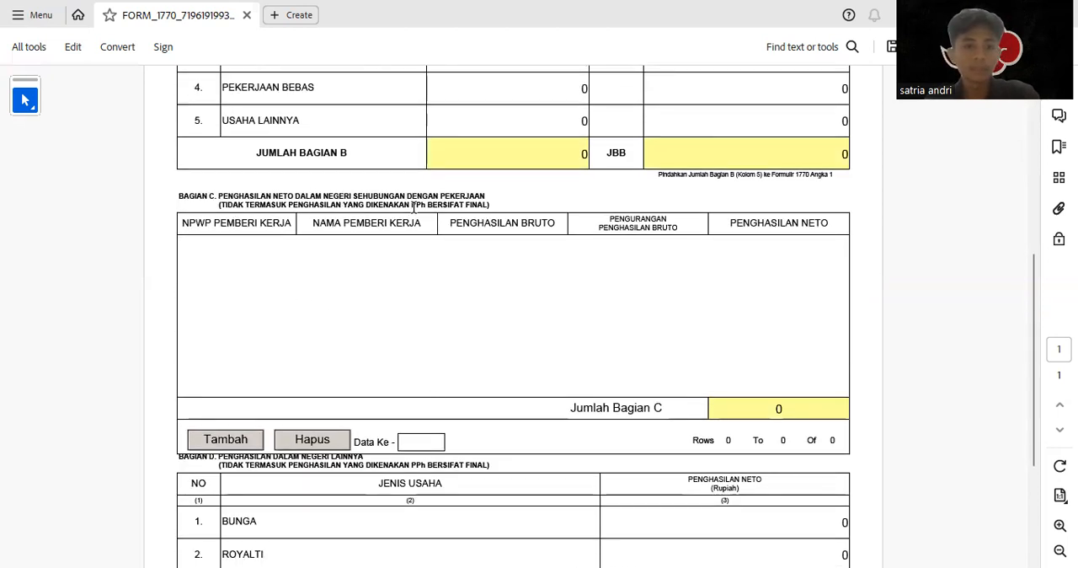
Add an employer row to Bagian C and fill in the employer's NPWP and the name BPK RI
left_click(240, 439)
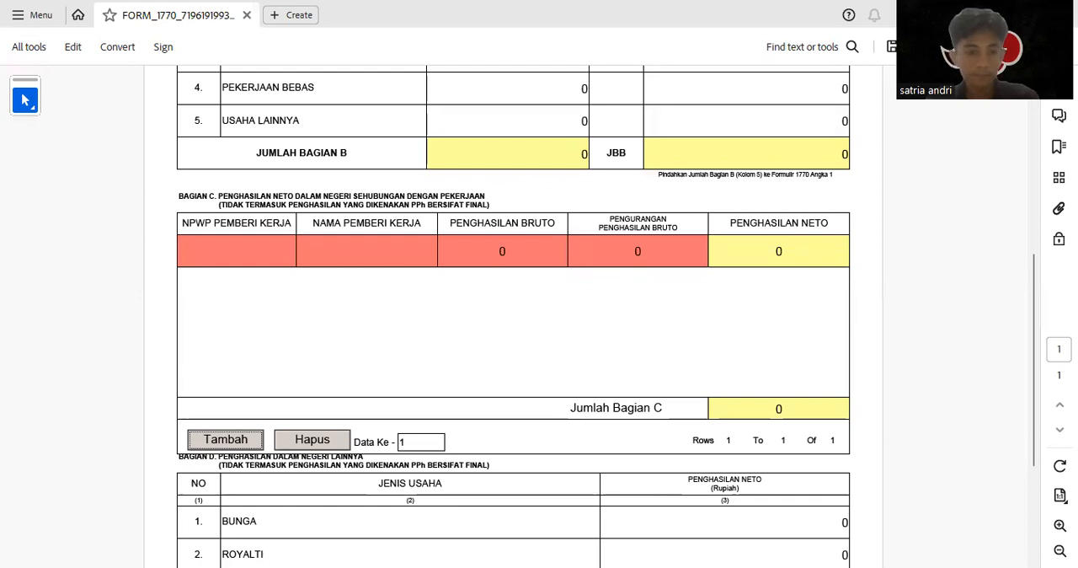
left_click(258, 254)
key("ctrl+v")
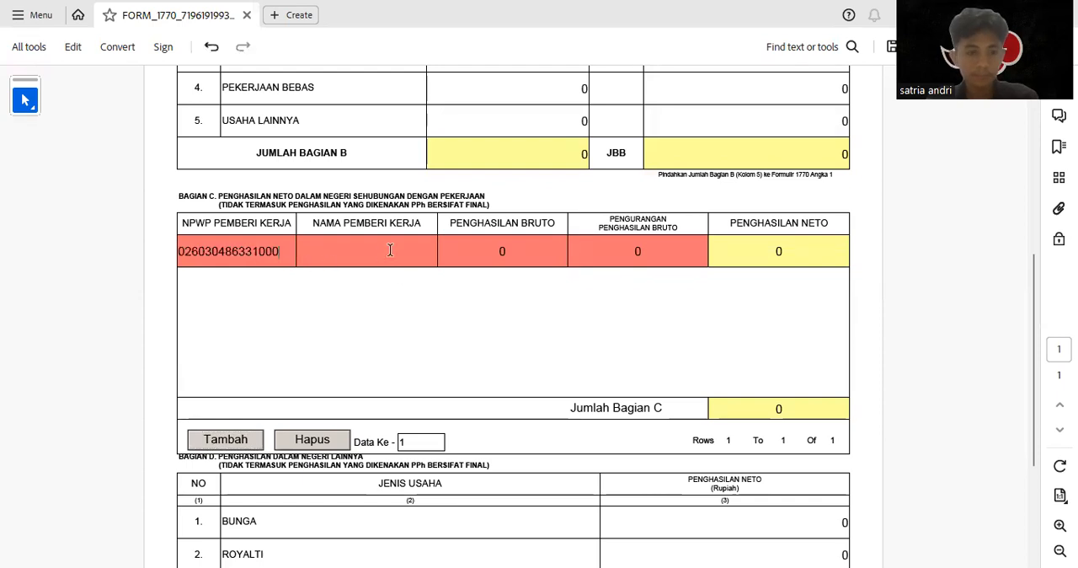
left_click(390, 250)
type("B")
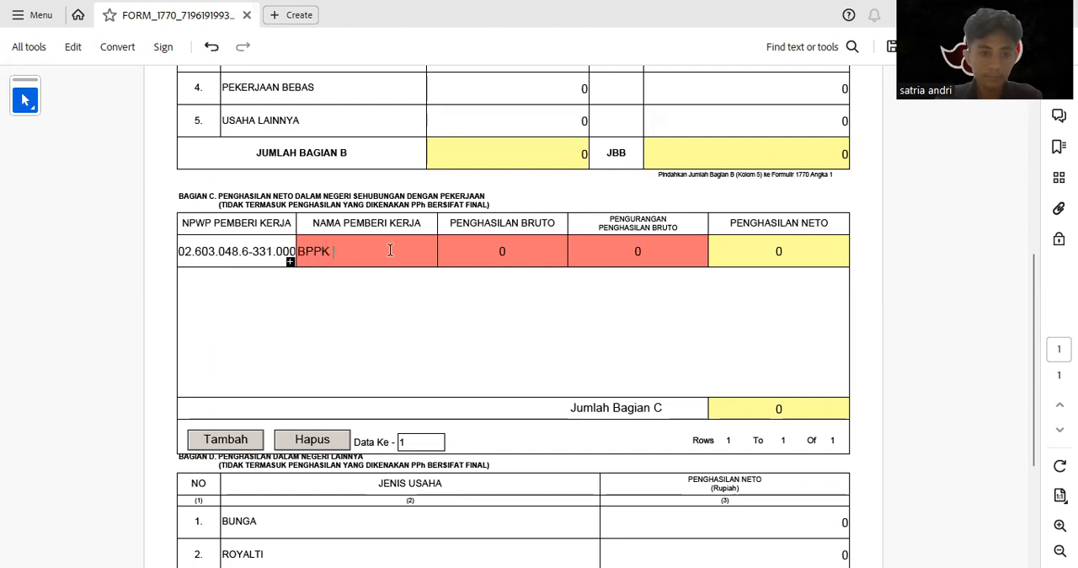
type("PK RI")
Set the BPK RI row's Penghasilan Bruto to 219.600.000 and its Pengurangan Penghasilan Bruto to 42.000.000
left_click(535, 251)
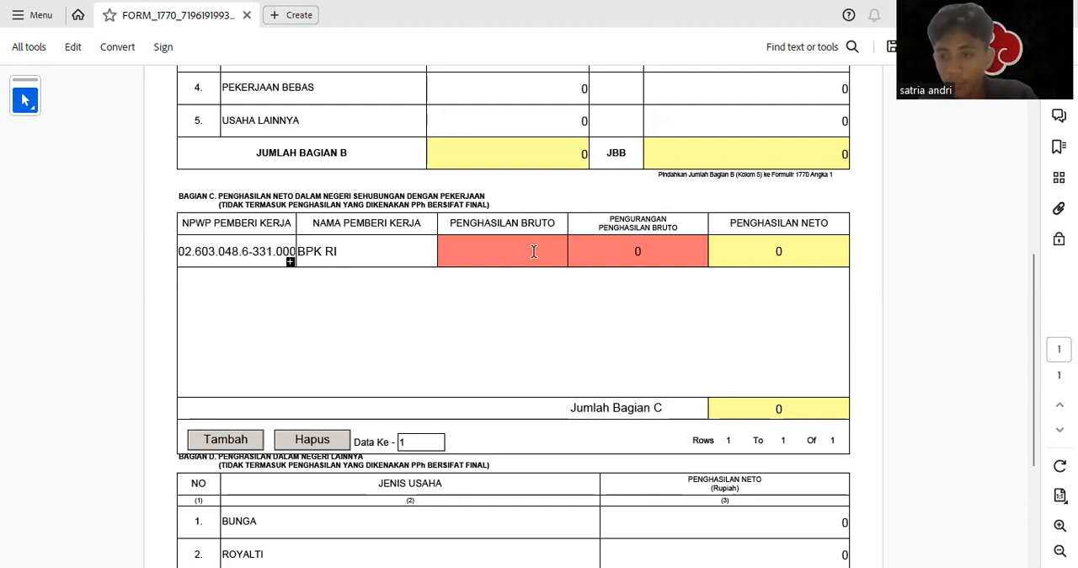
type("21")
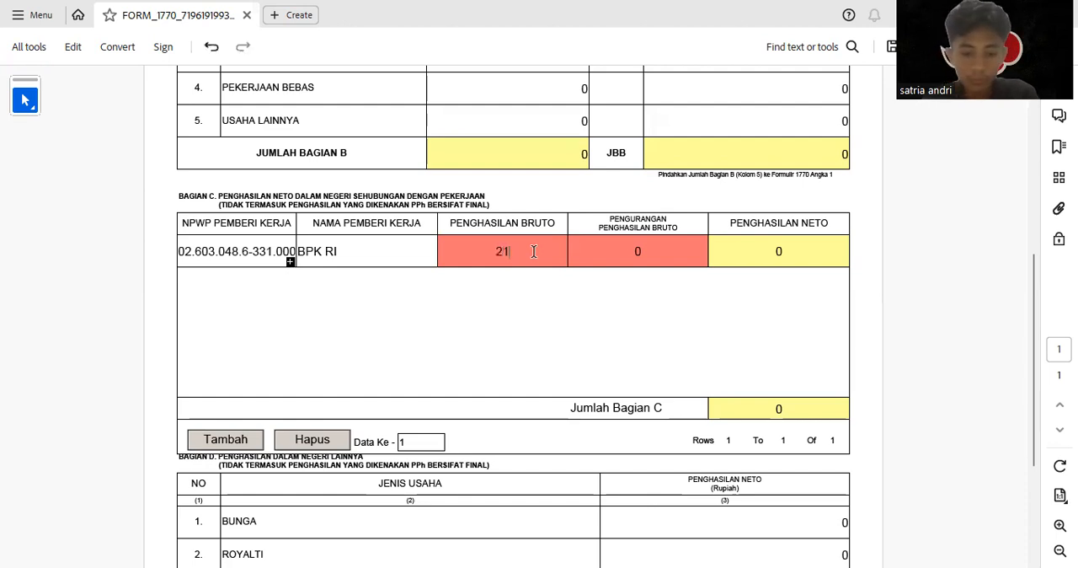
type("9.600.000000")
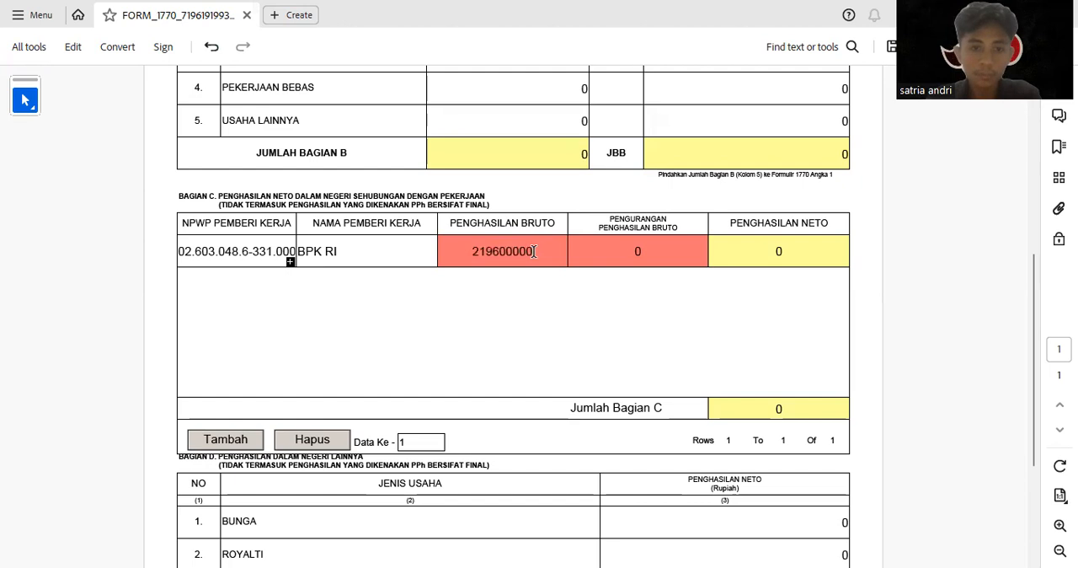
left_click(608, 239)
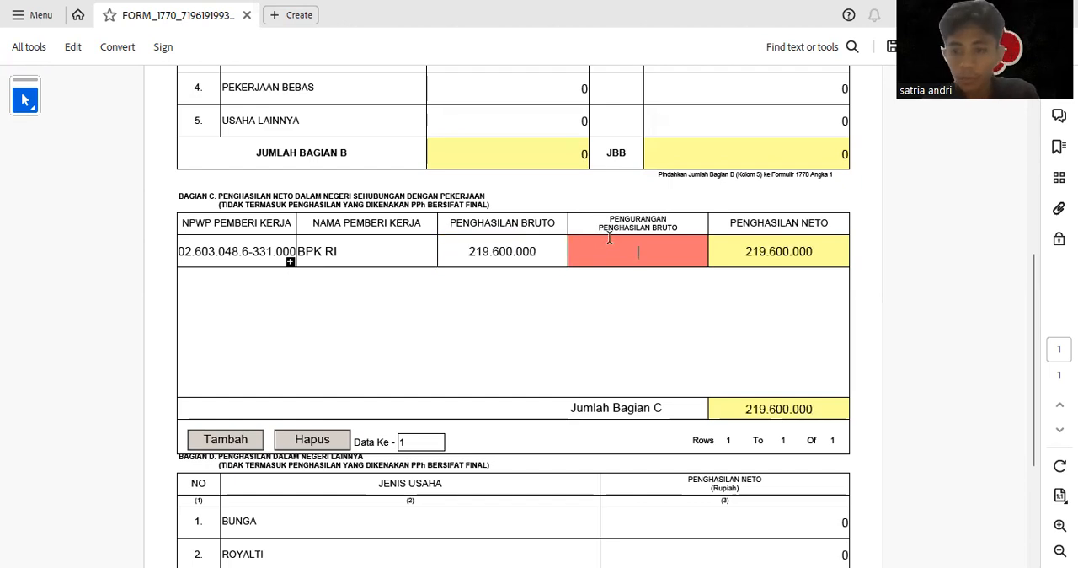
type("42000000")
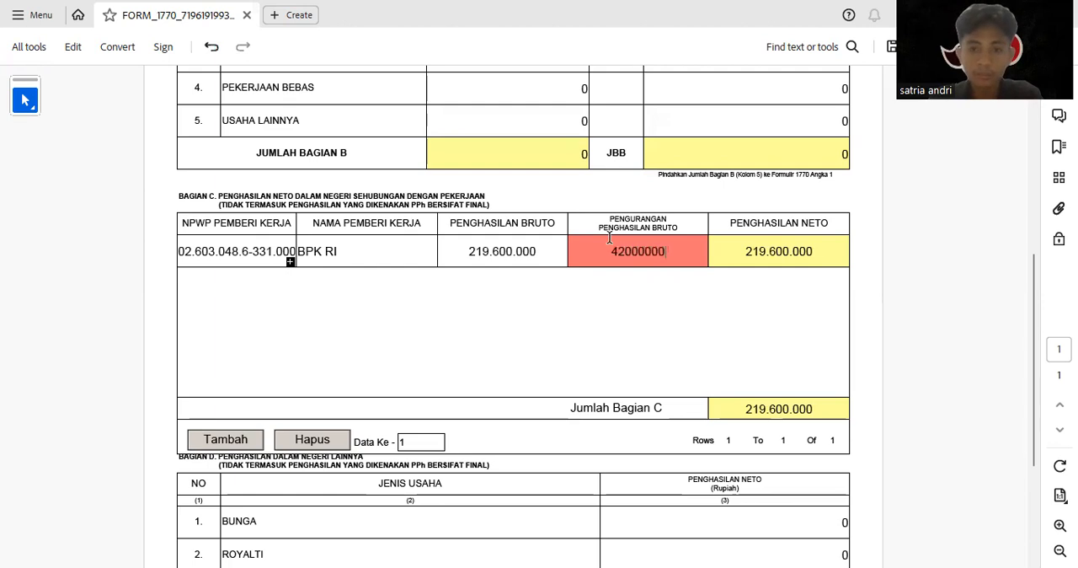
key("Return")
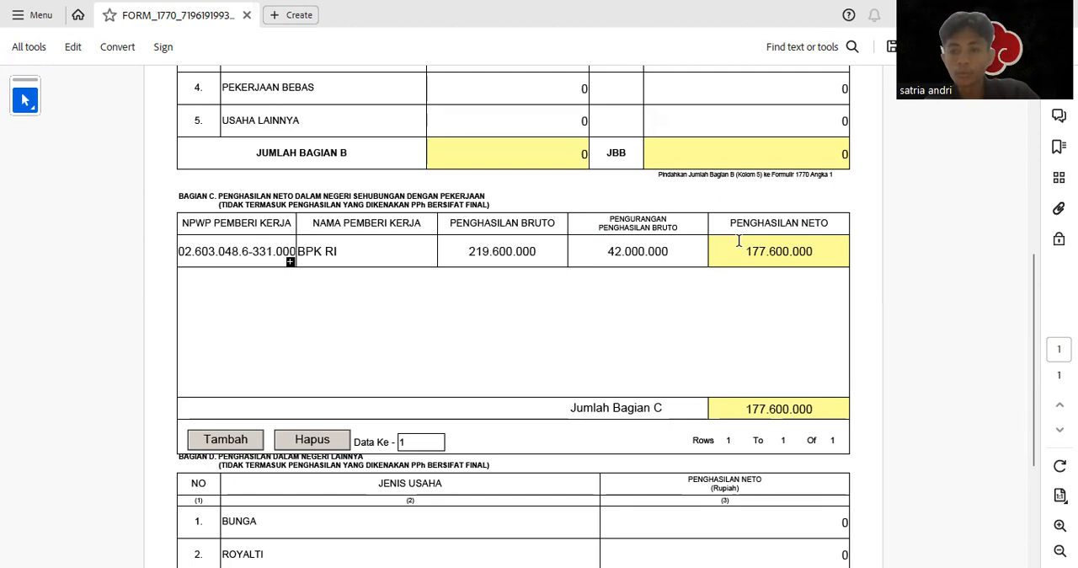
Set the net income from Sewa in Bagian D to 23.000.000
scroll(484, 373, "down", 2)
scroll(475, 337, "down", 3)
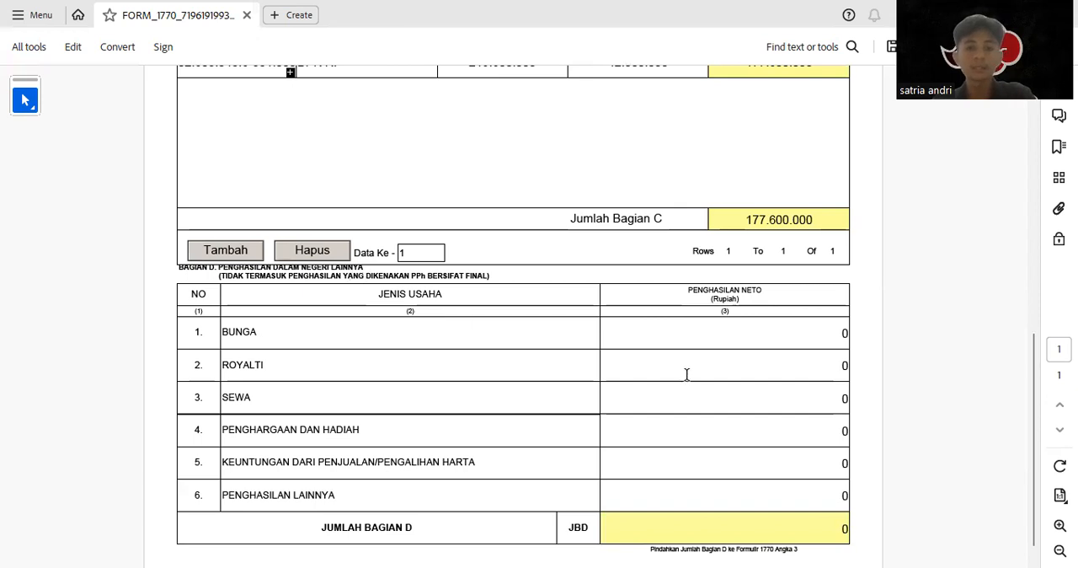
left_click(842, 398)
key("BackSpace")
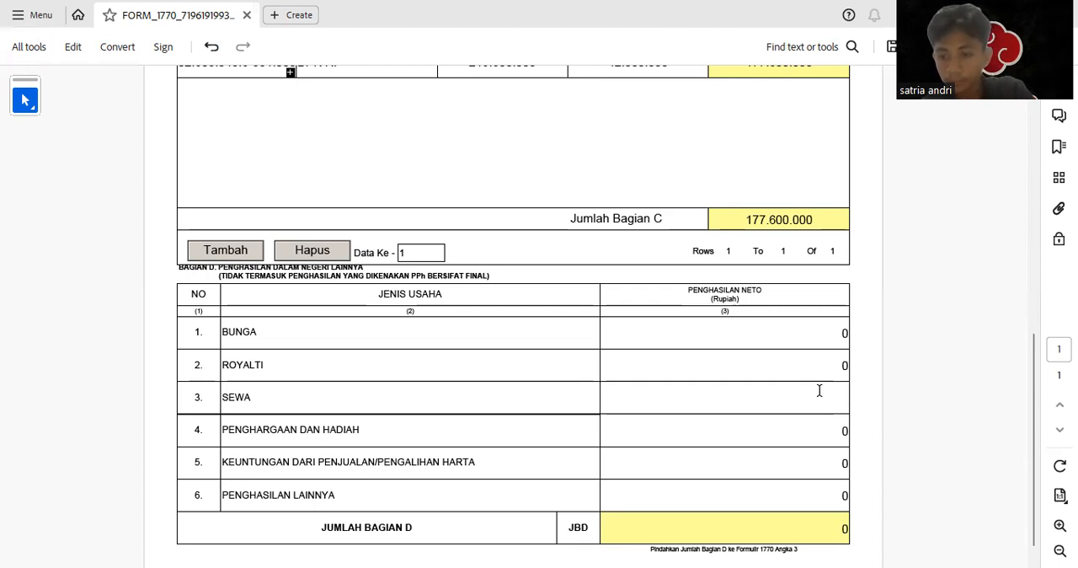
type("23000000")
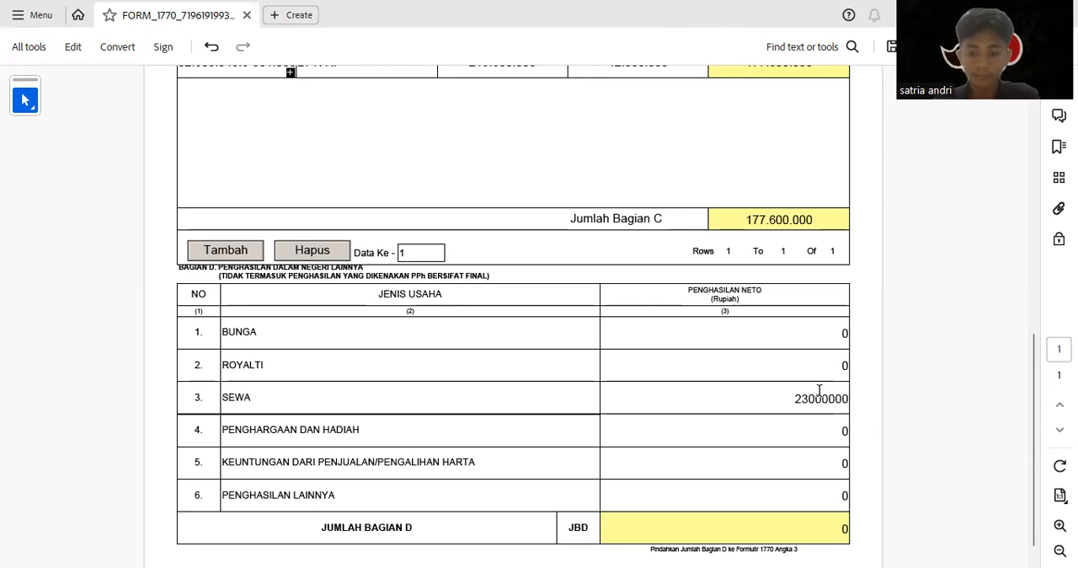
key("Tab")
scroll(544, 401, "down", 1)
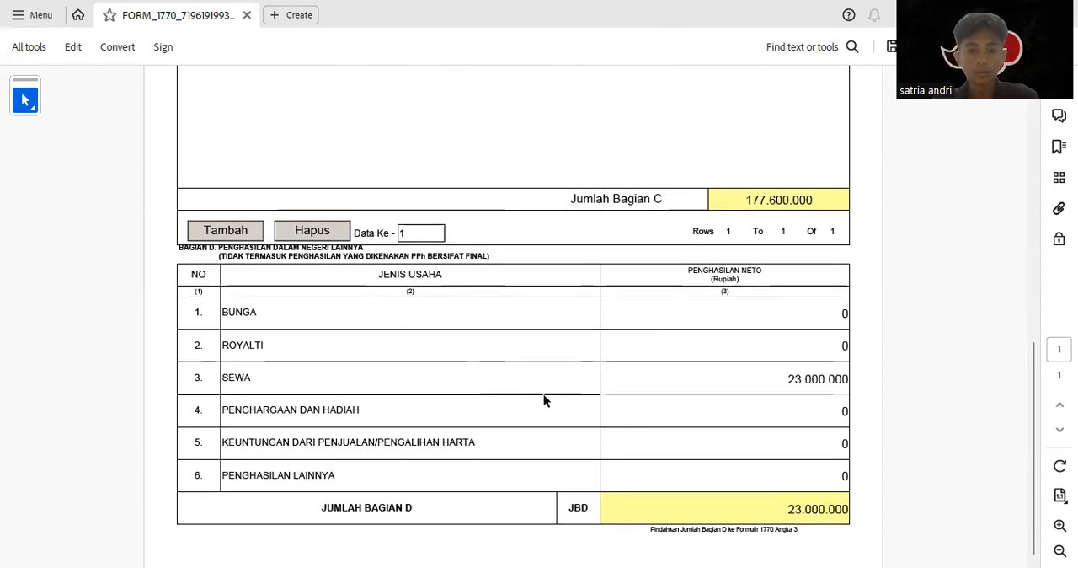
Proceed to the main Form 1770 and set the Penghasilan Tidak Kena Pajak status to TK with 2 dependants
scroll(582, 396, "up", 10)
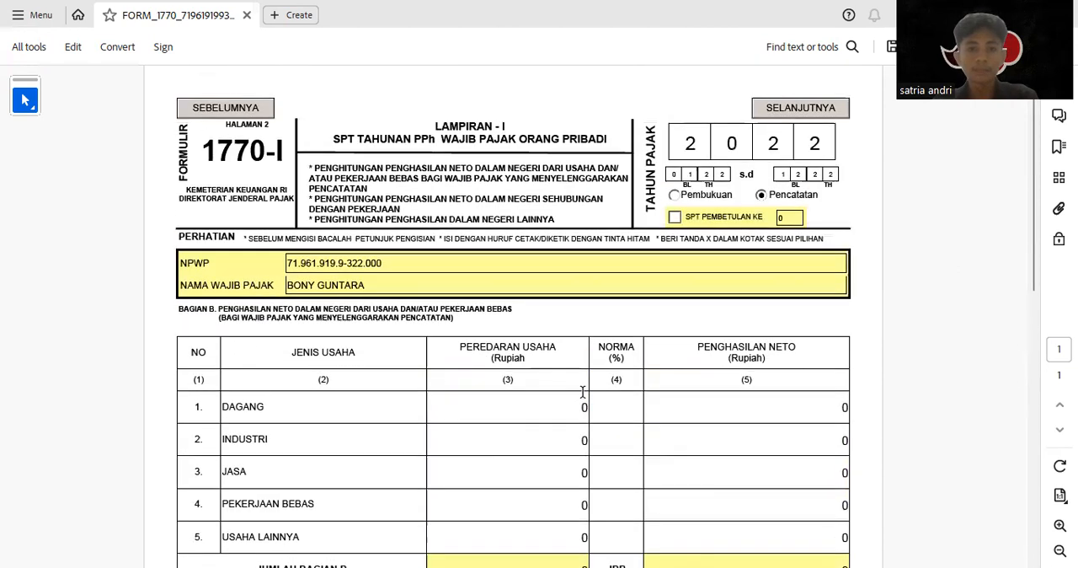
left_click(790, 121)
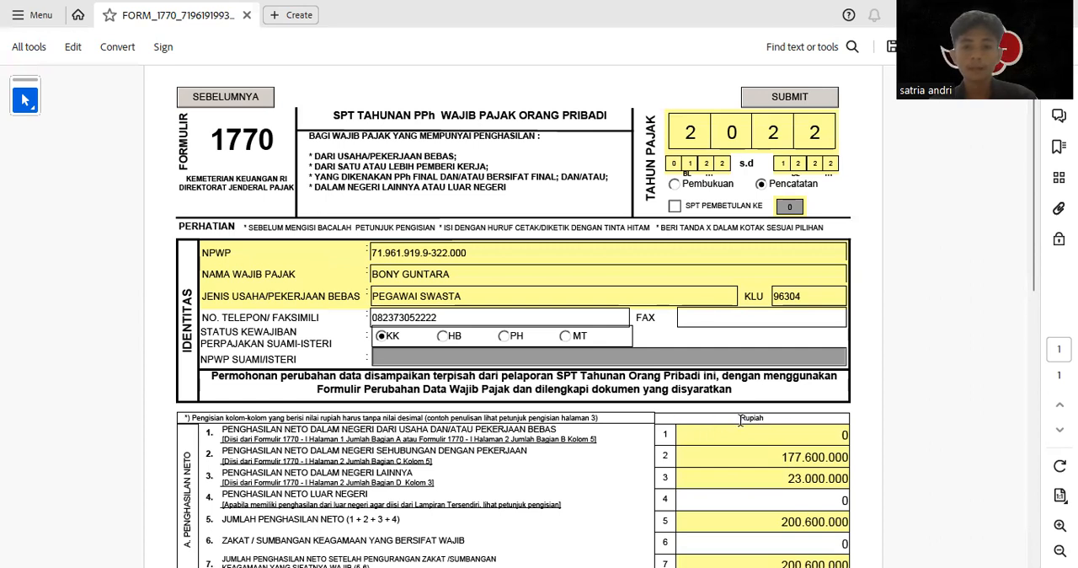
scroll(475, 394, "down", 1)
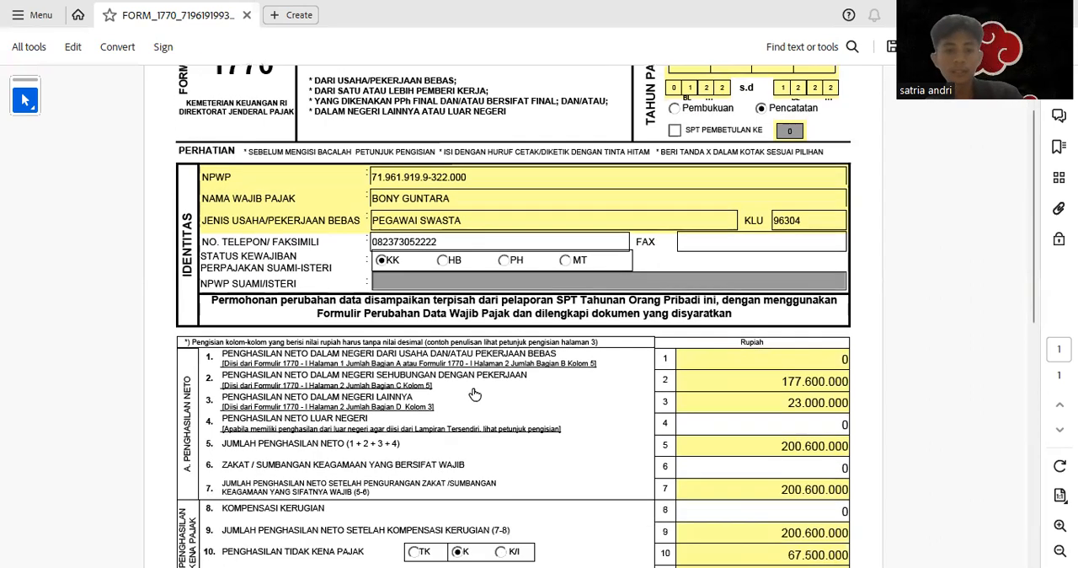
scroll(475, 394, "down", 1)
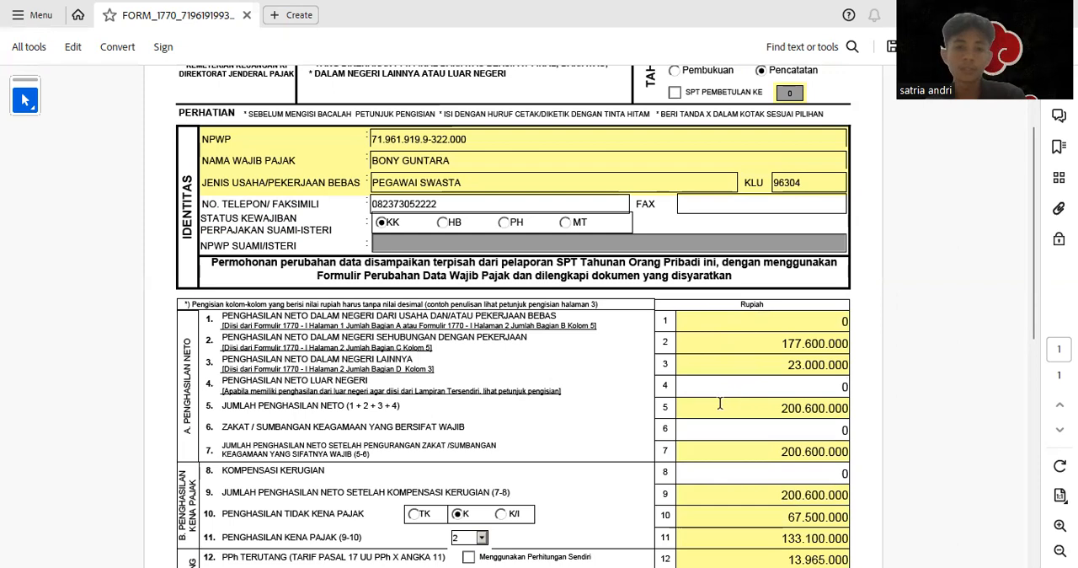
scroll(720, 404, "down", 2)
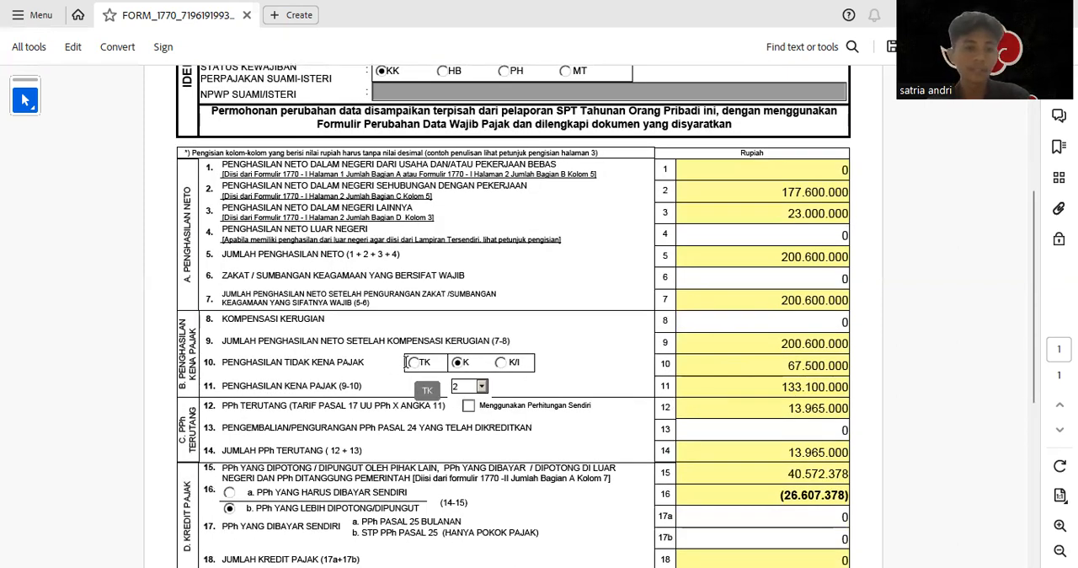
left_click(411, 364)
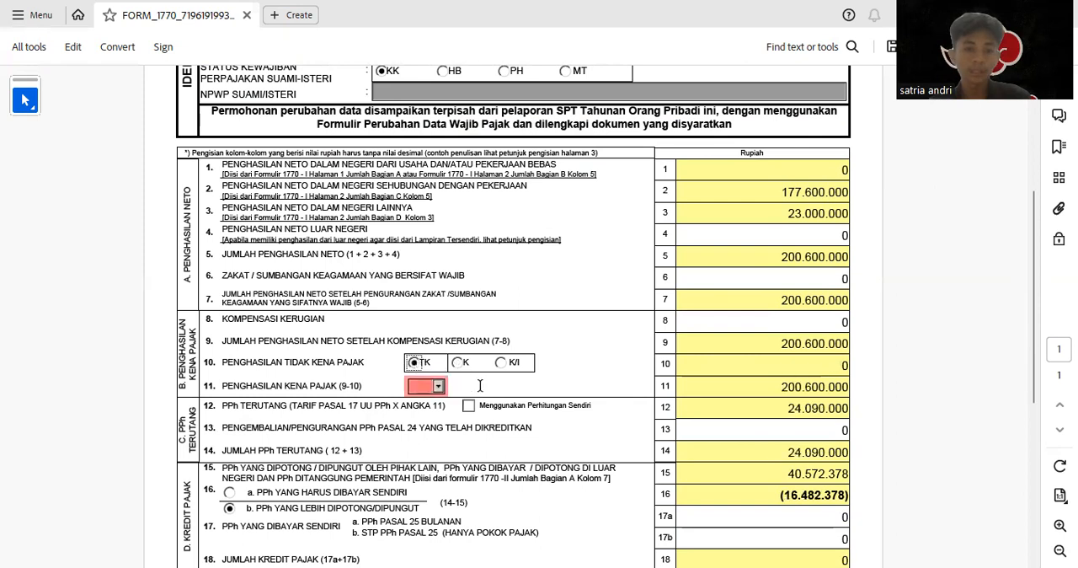
left_click(439, 387)
left_click(421, 421)
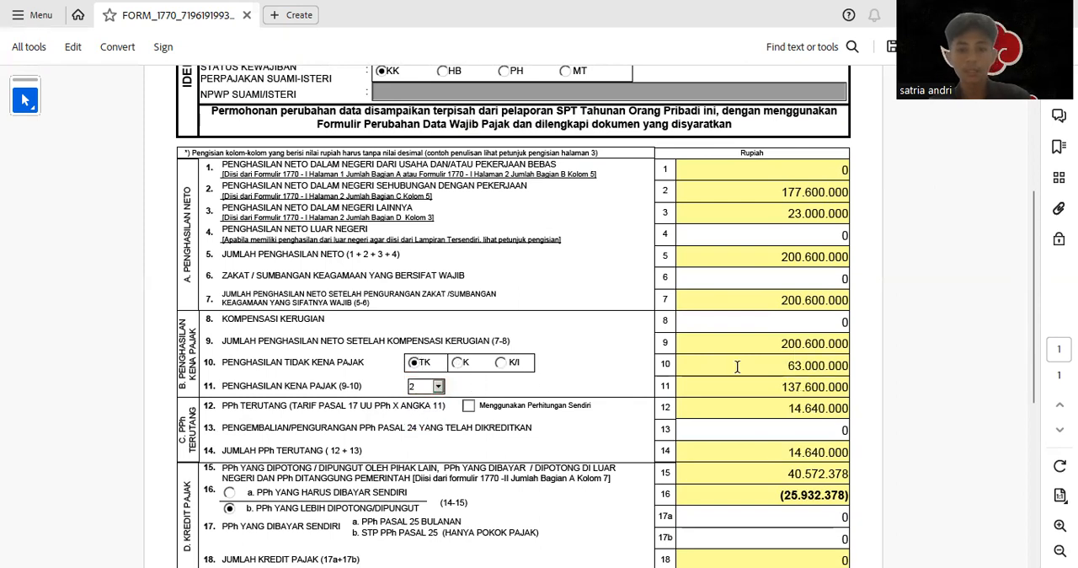
Set Penghasilan Neto Luar Negeri on line 4 of the main Form 1770 to 46.200.000
scroll(572, 334, "up", 3)
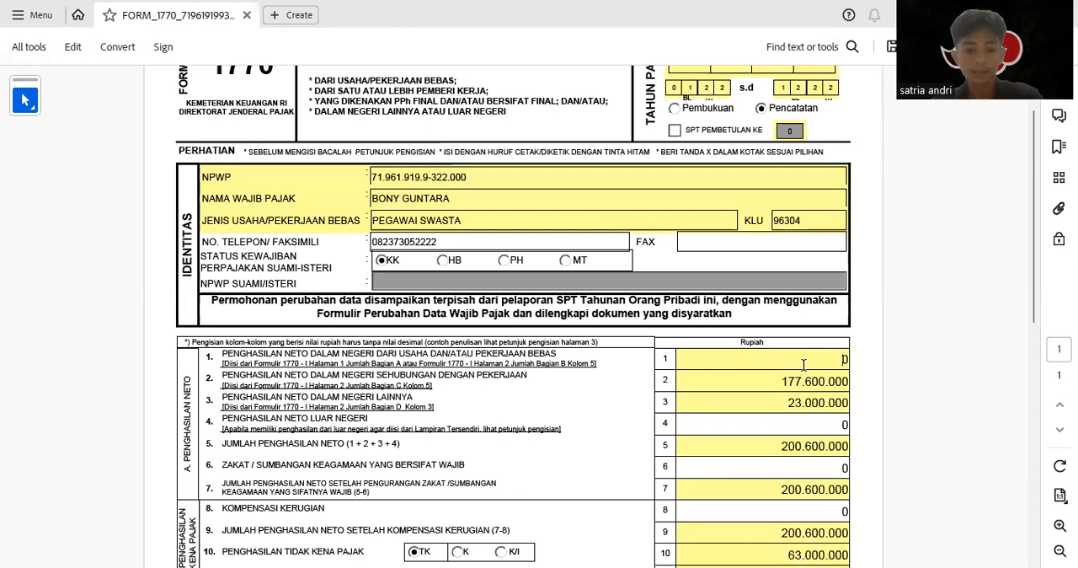
left_click(765, 378)
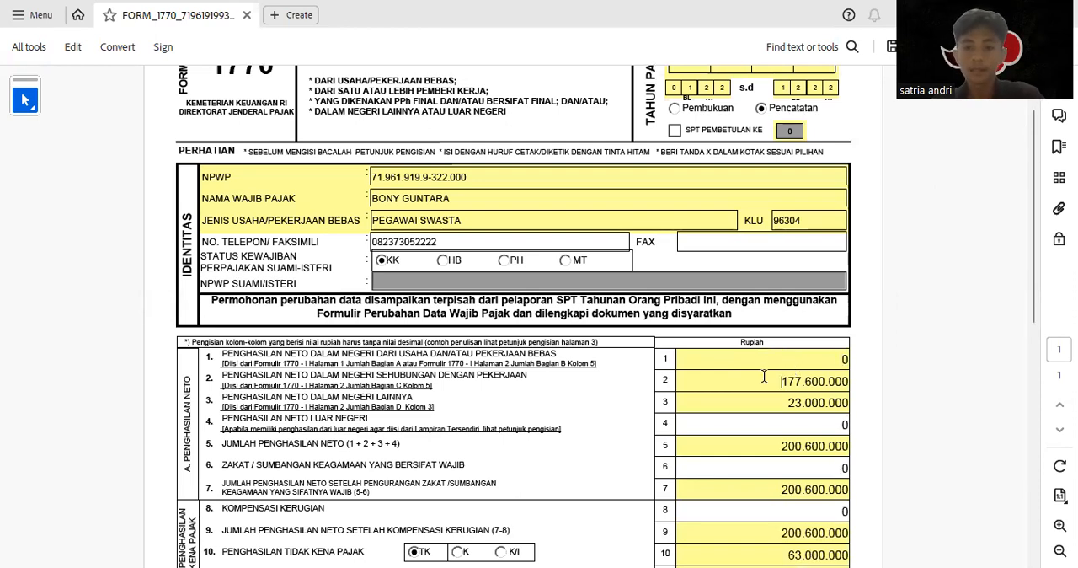
scroll(680, 386, "up", 1)
scroll(505, 354, "down", 2)
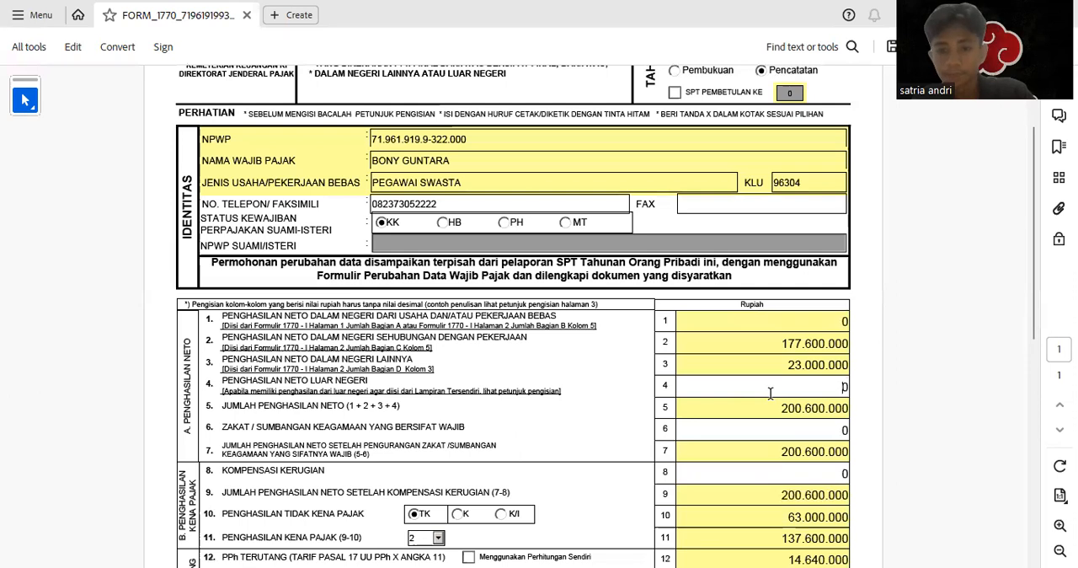
type("46.20")
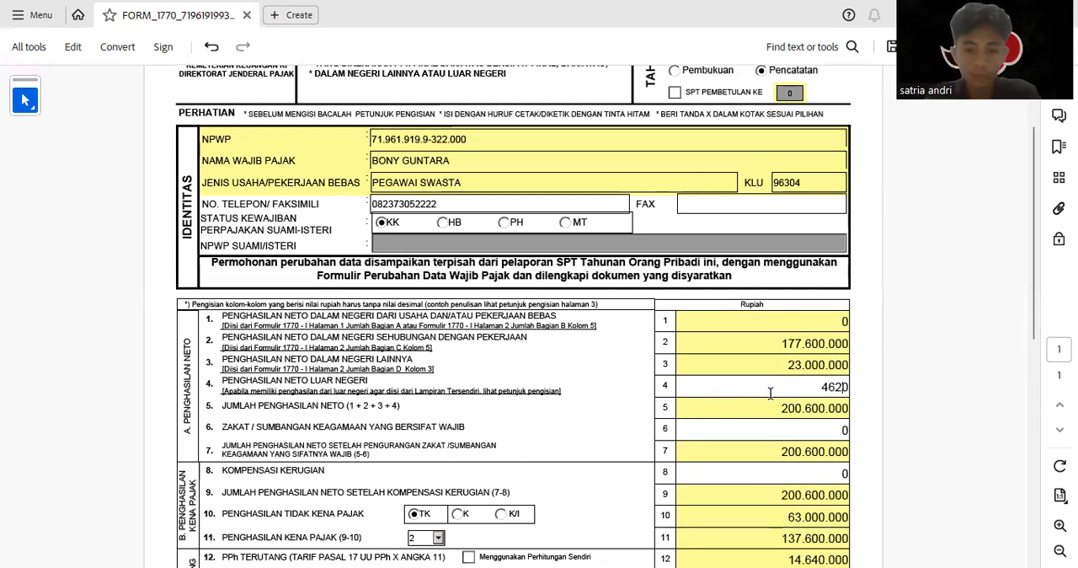
type("0")
key("BackSpace")
key("Return")
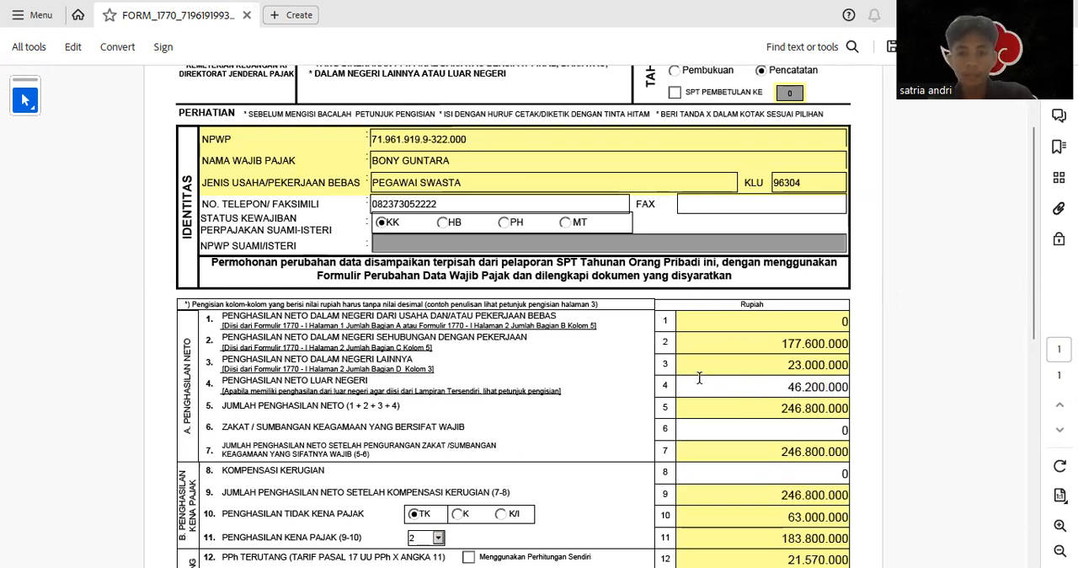
Switch to the Jawaban 2 sheet in Excel and examine the 2022 net income sources, Penghasilan kena pajak and Total PPh terutang
scroll(699, 368, "down", 2)
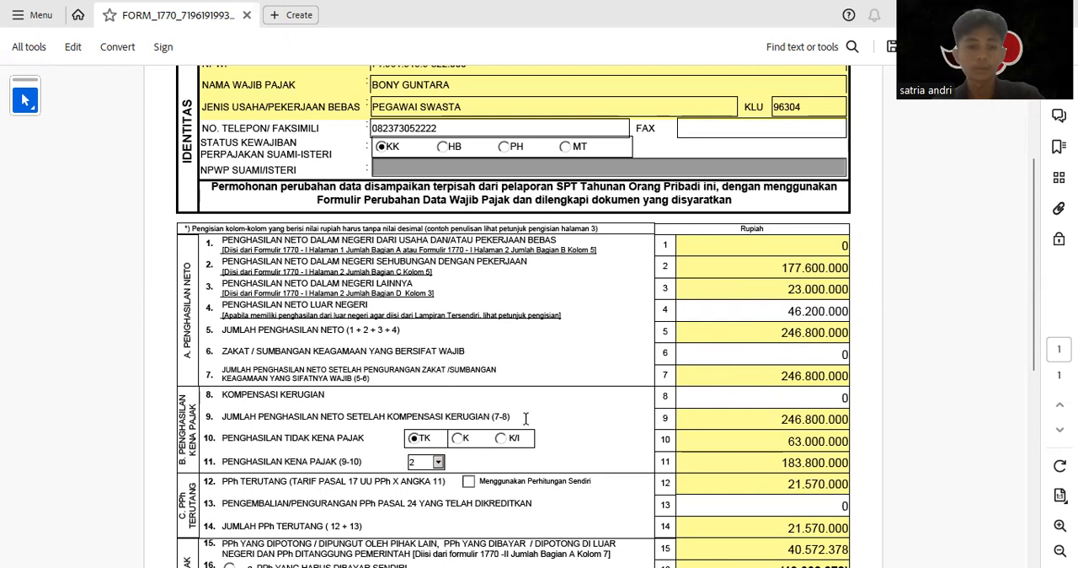
scroll(769, 373, "down", 2)
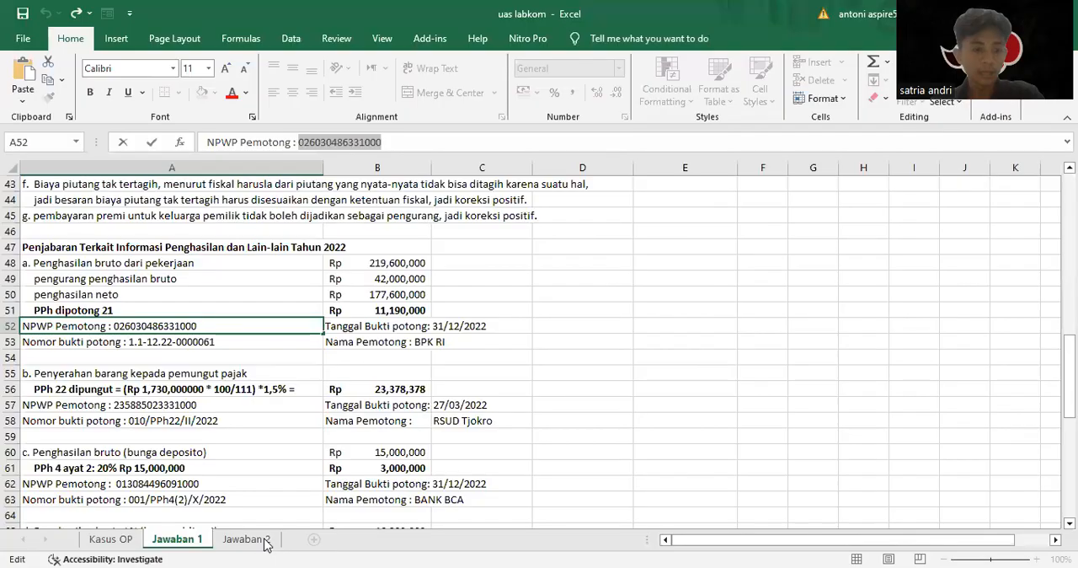
left_click(254, 539)
scroll(353, 433, "down", 1)
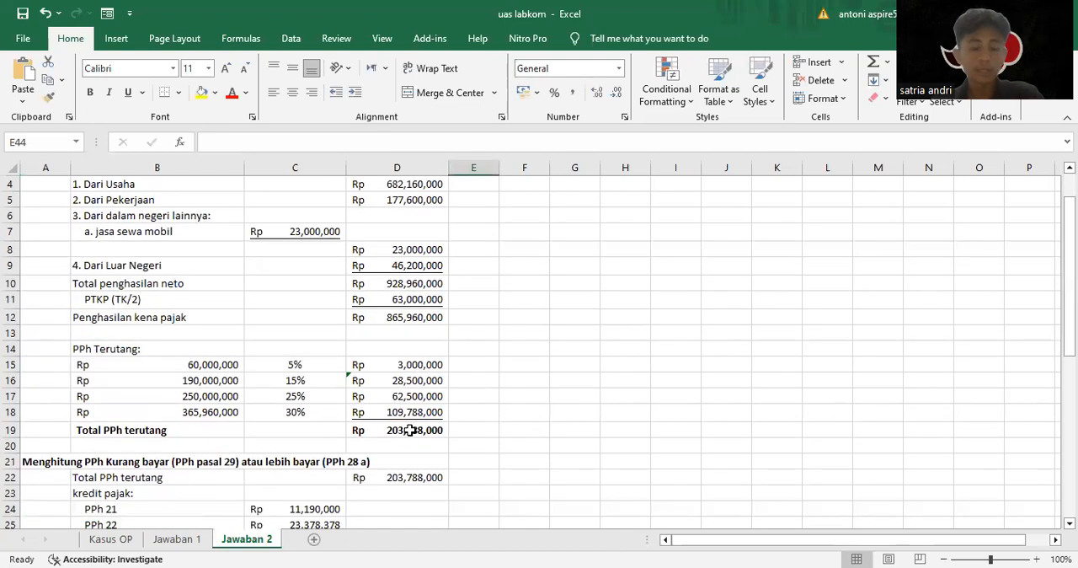
left_click(424, 431)
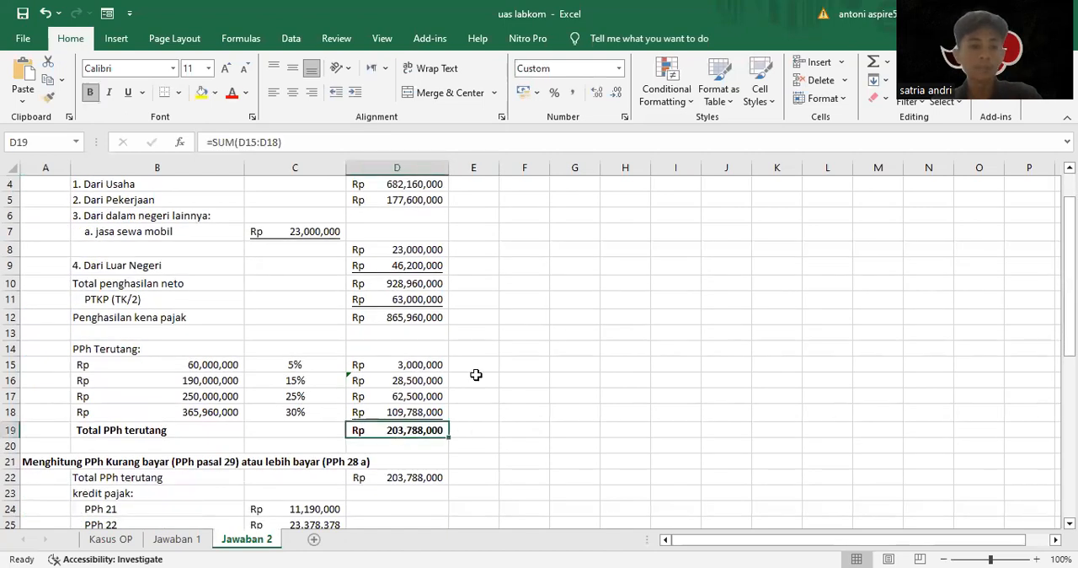
scroll(472, 371, "up", 1)
left_click(392, 232)
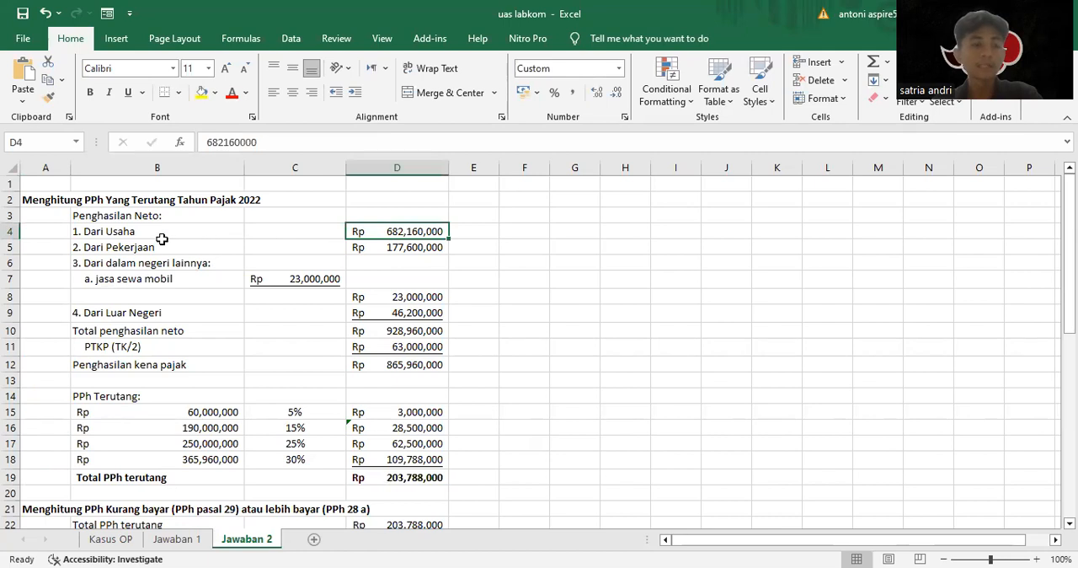
left_click(416, 246)
left_click(399, 262)
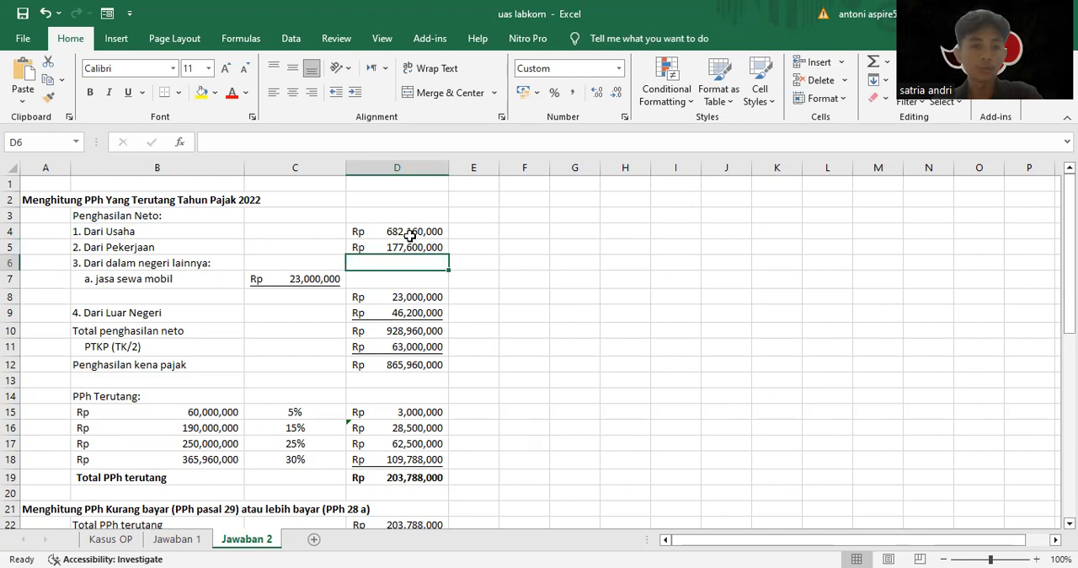
left_click(407, 232)
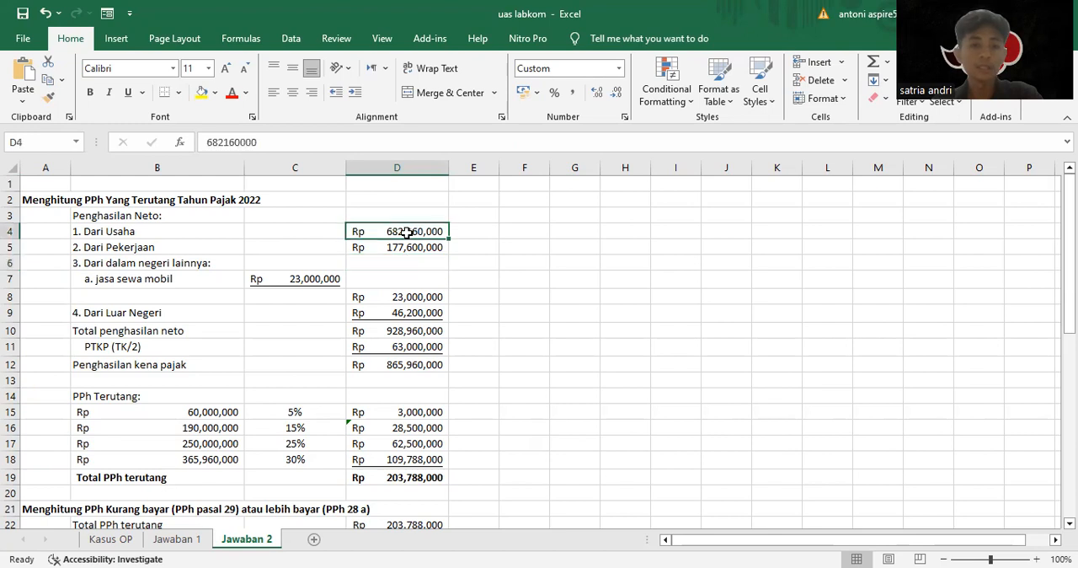
left_click(389, 363)
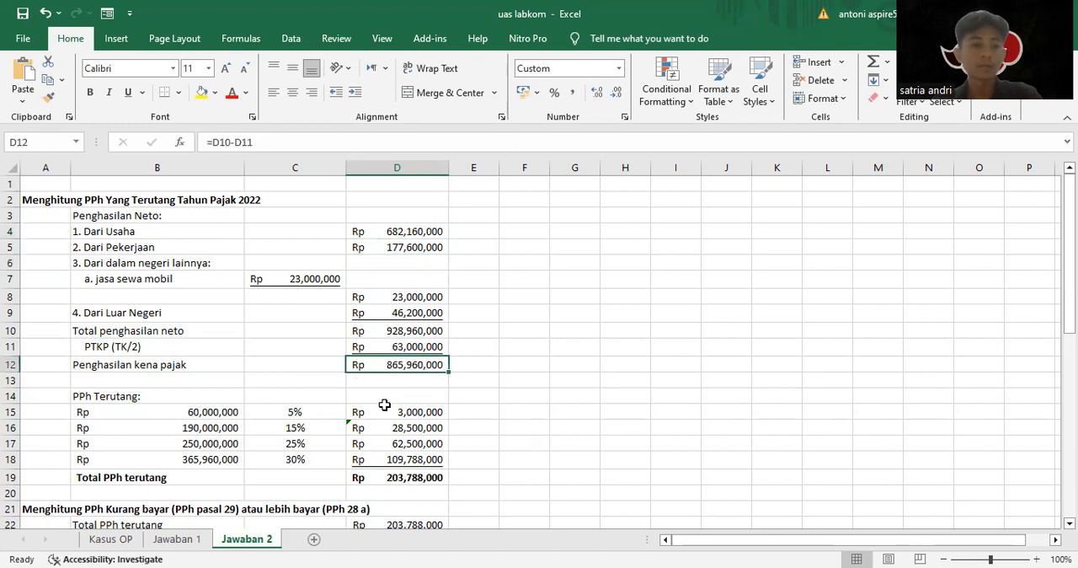
left_click(413, 476)
scroll(488, 393, "down", 1)
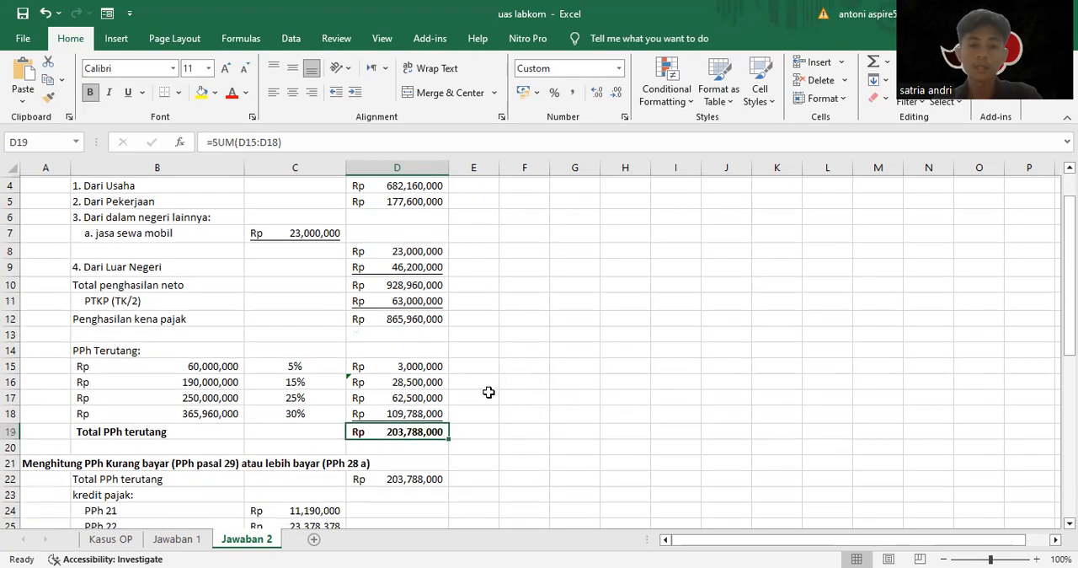
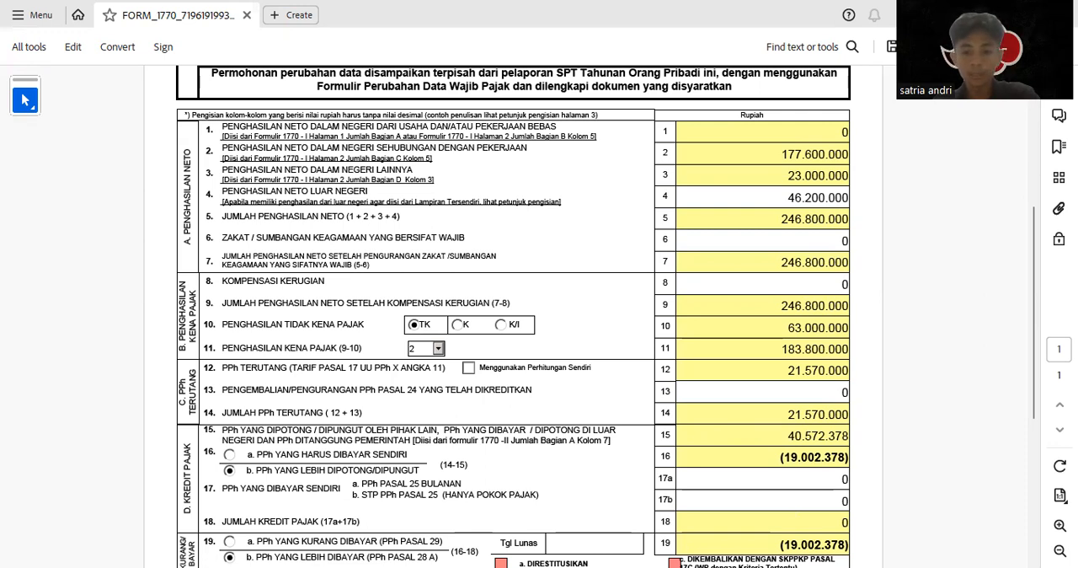
Set PPh Pasal 25 Bulanan on line 17a of the main Form 1770 to 111.600.000
scroll(622, 434, "down", 1)
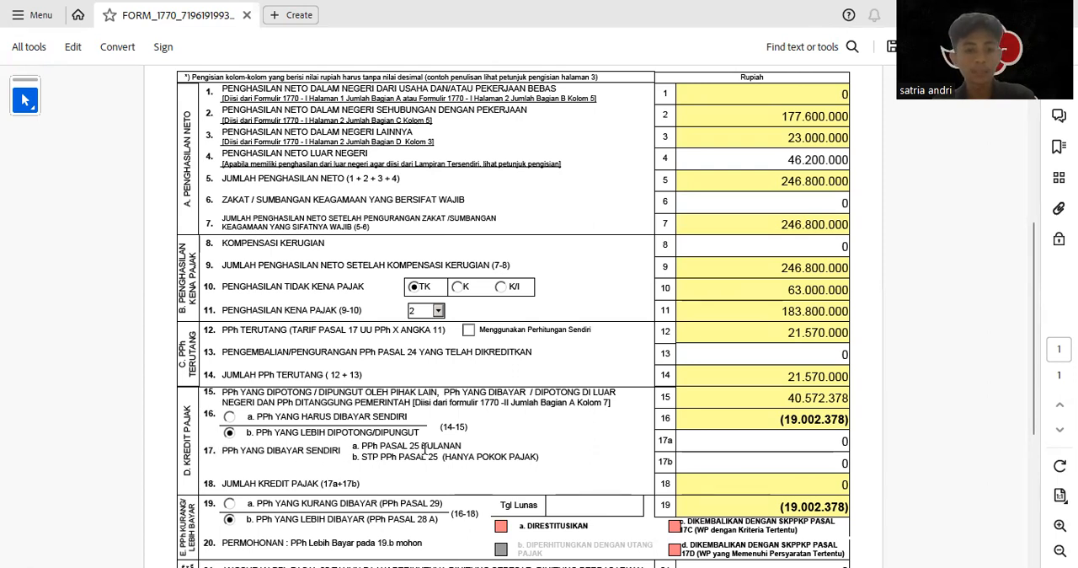
left_click(790, 441)
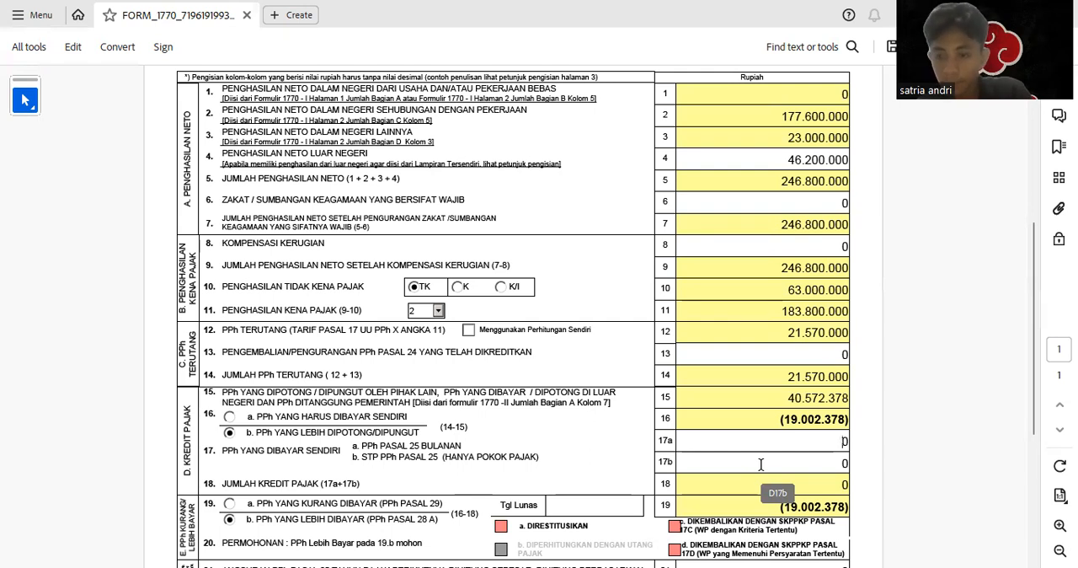
type("1")
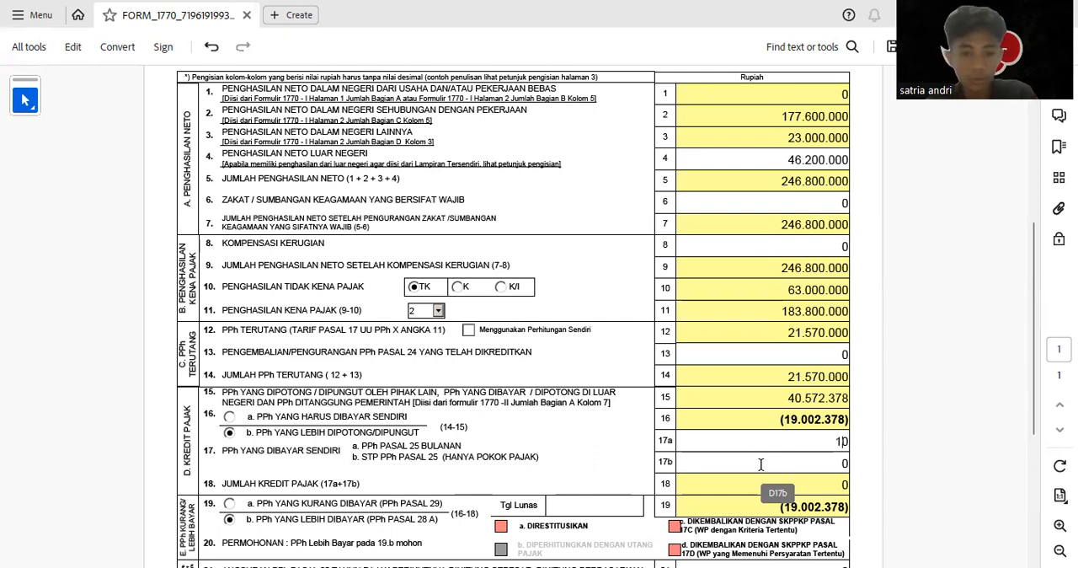
type("1.16")
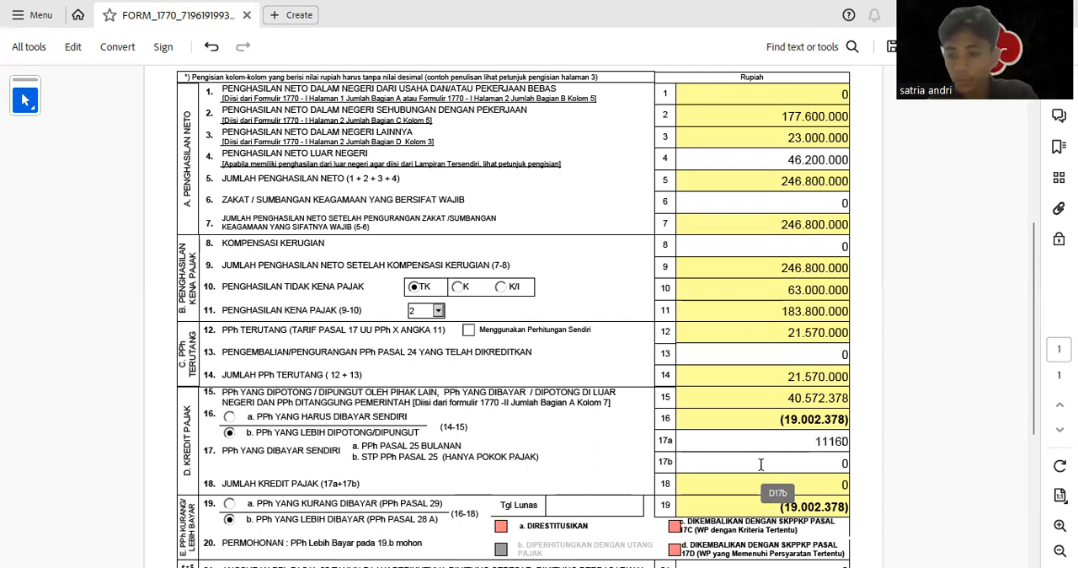
type("0.00")
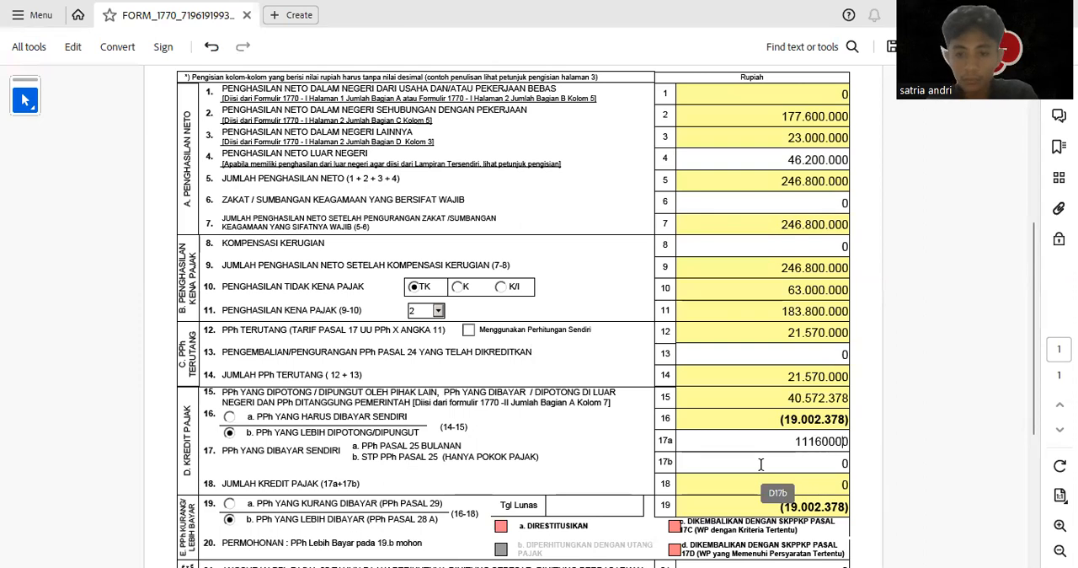
key("Tab")
left_click(836, 442)
type("0")
key("Tab")
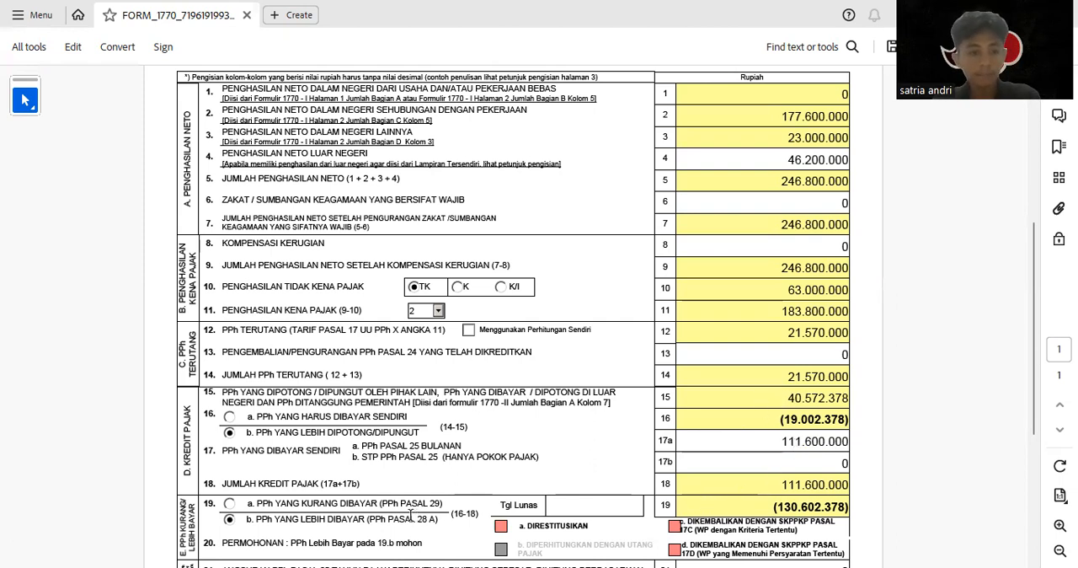
Switch to the Jawaban 2 sheet in Excel and examine the kredit pajak and PPh kurang bayar pasal 29 calculation
scroll(411, 514, "down", 1)
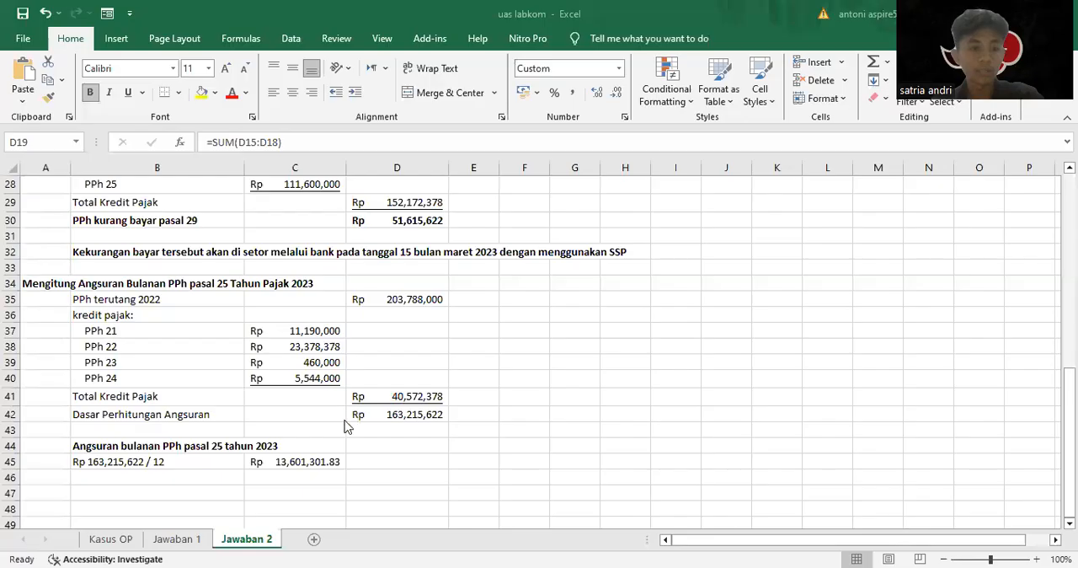
scroll(401, 391, "up", 4)
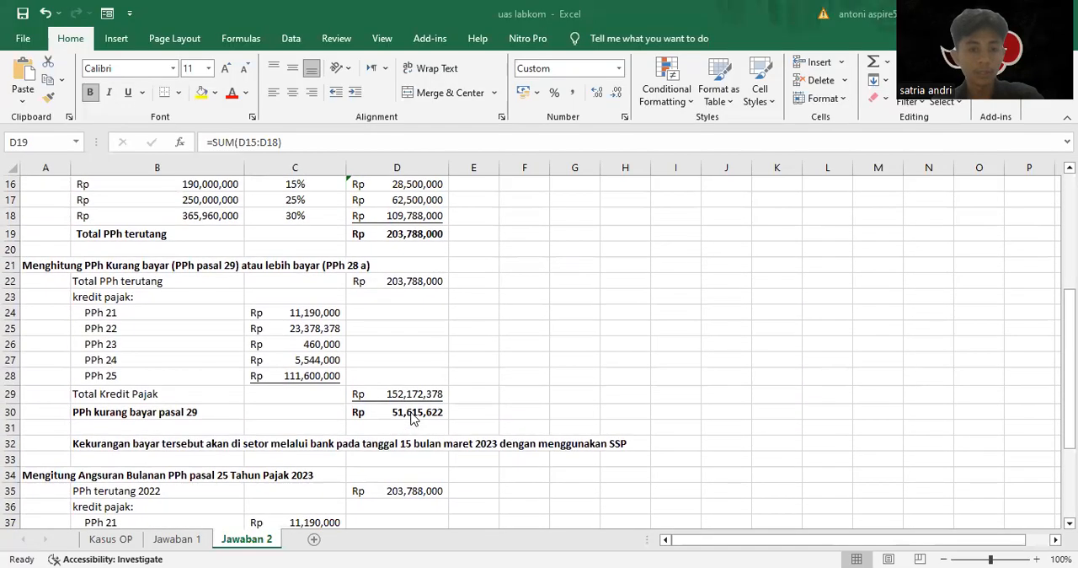
left_click(412, 419)
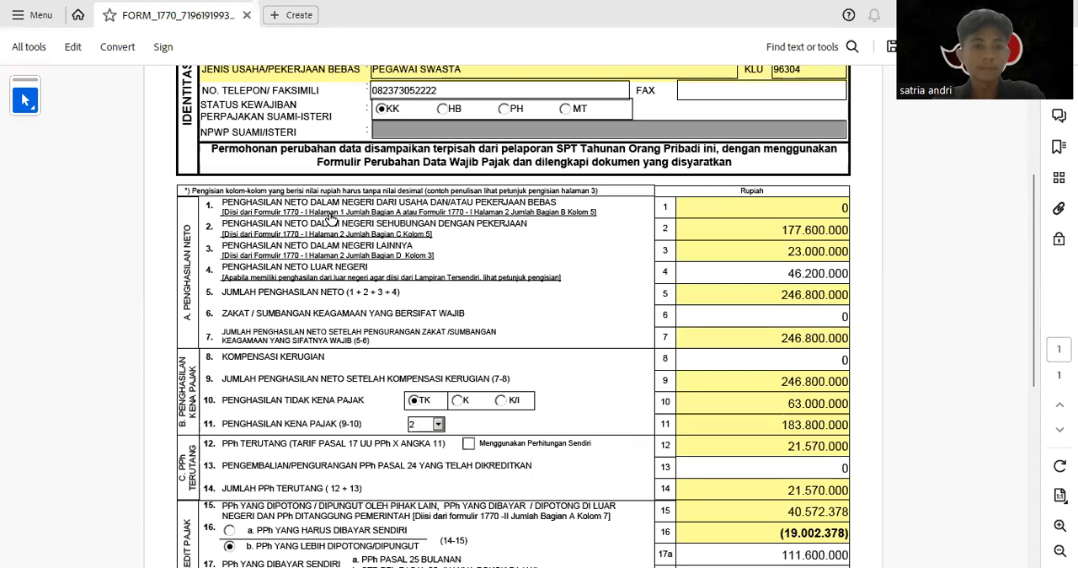
Return to the Form 1770 PDF and mark the line 20 overpayment request as Direstitusikan
left_click(797, 213)
scroll(796, 213, "down", 3)
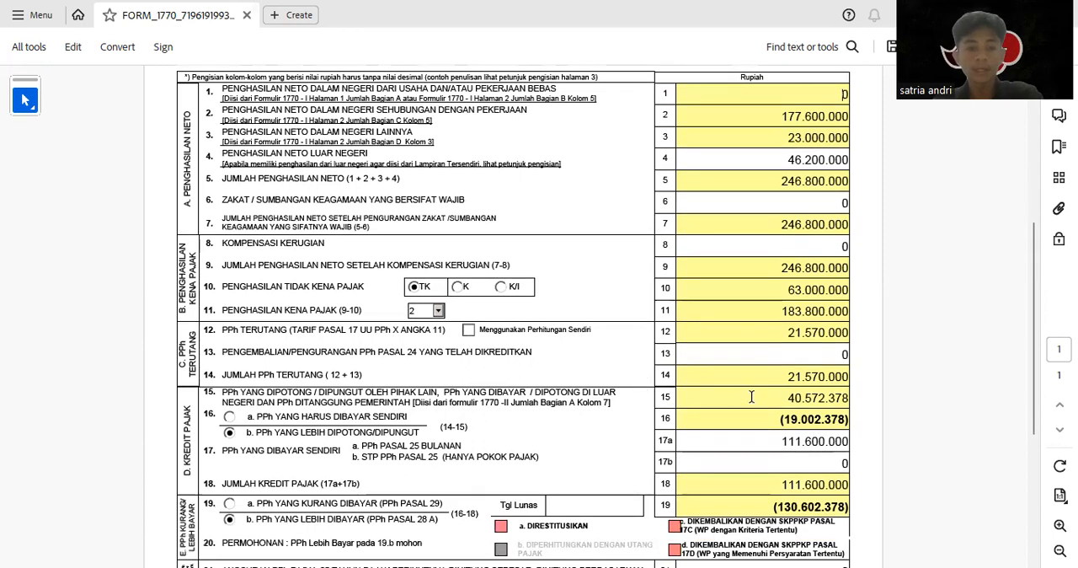
scroll(752, 403, "down", 2)
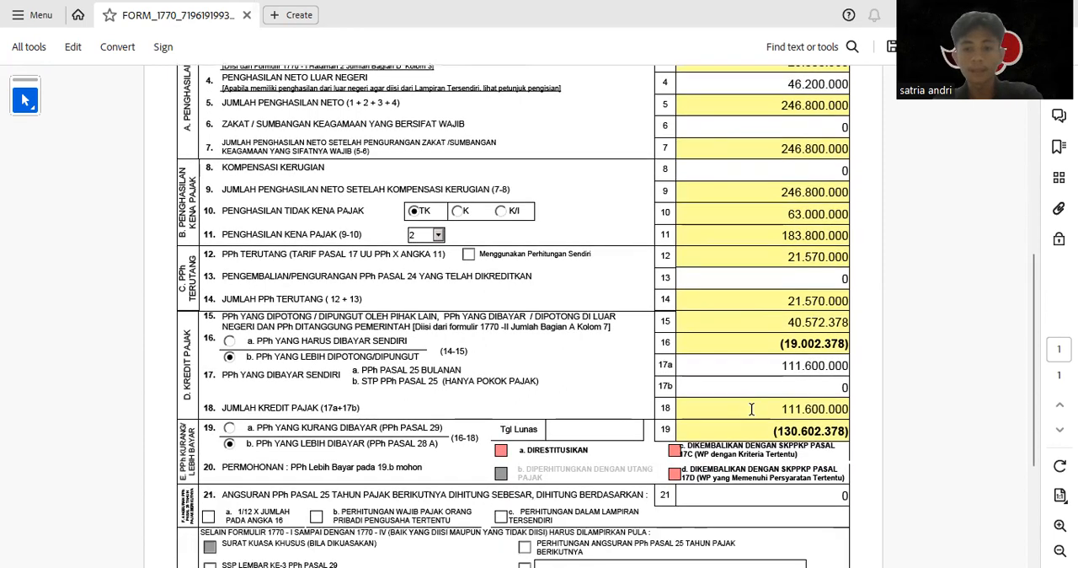
scroll(757, 419, "down", 1)
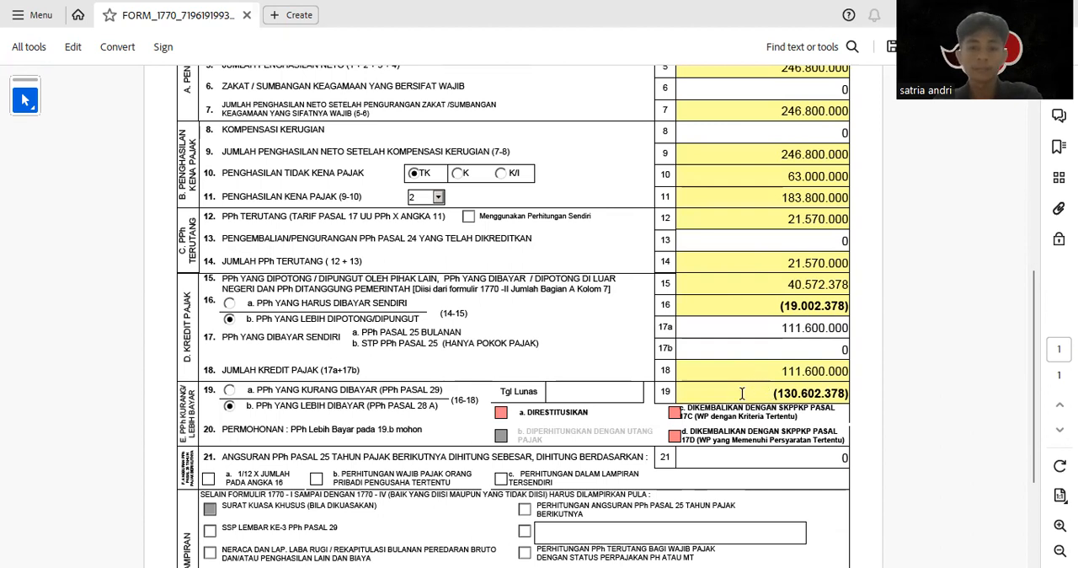
scroll(742, 393, "down", 2)
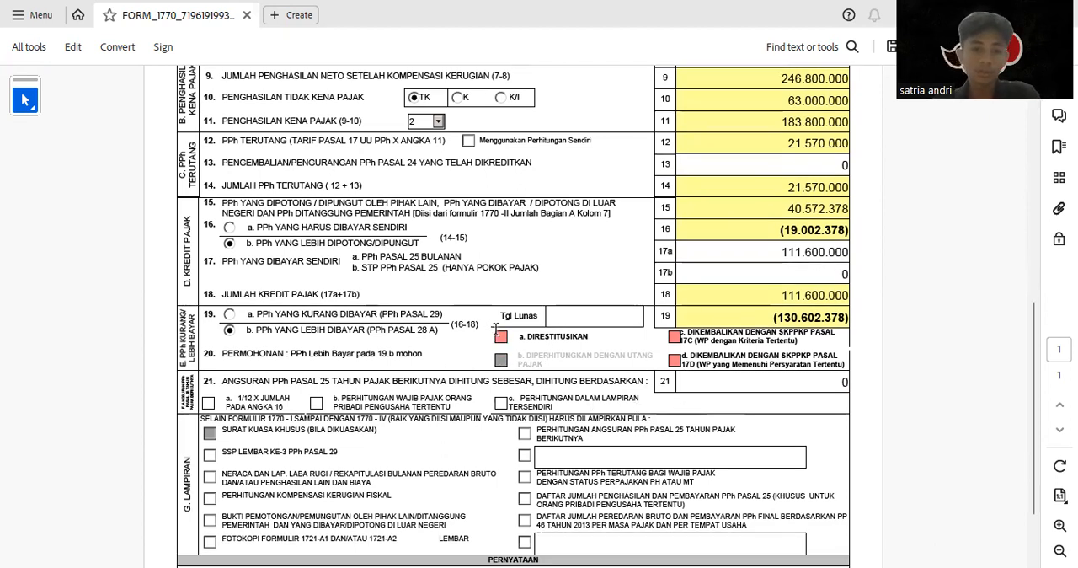
left_click(500, 336)
Enter 13.601.820 as the next year's Angsuran PPh Pasal 25 on line 21
scroll(404, 425, "down", 1)
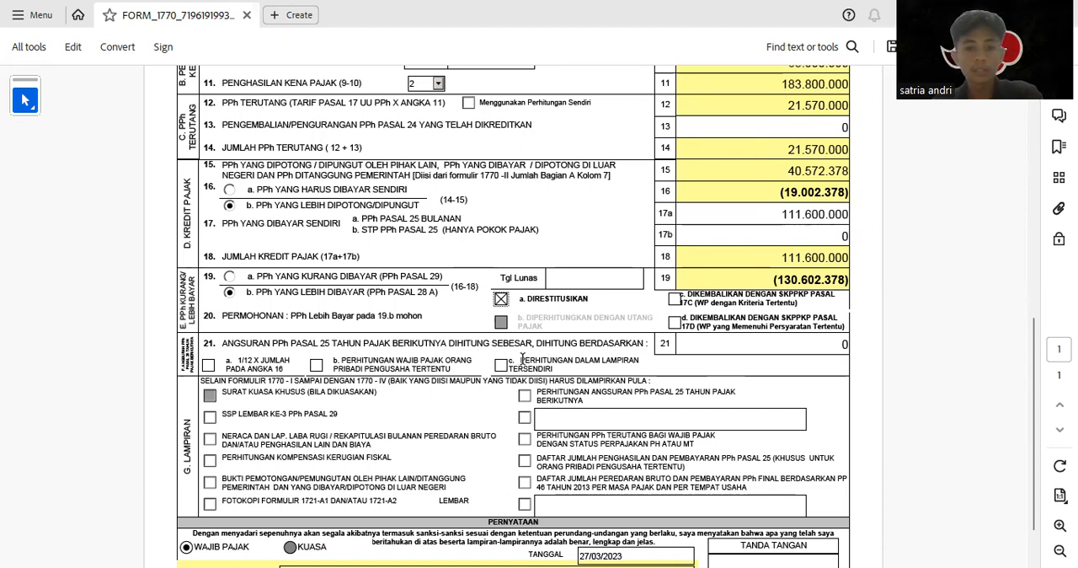
left_click(710, 343)
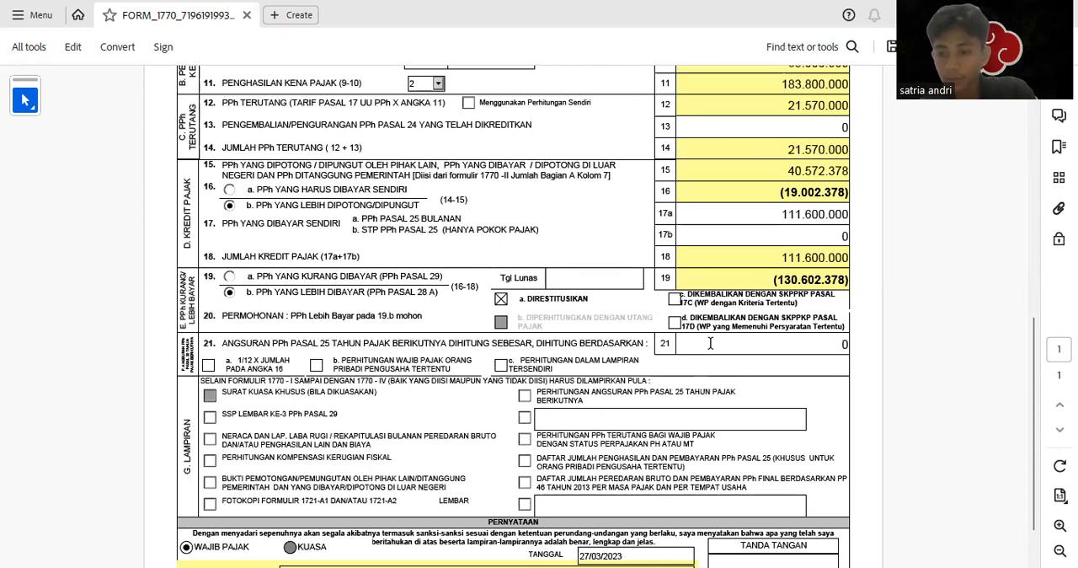
type("13601")
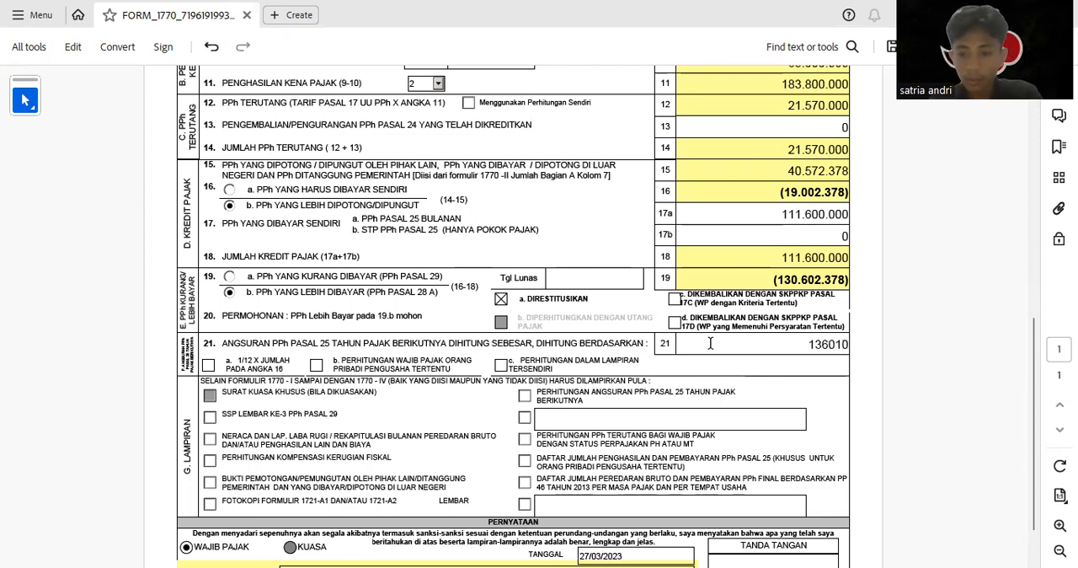
type("820")
key("Tab")
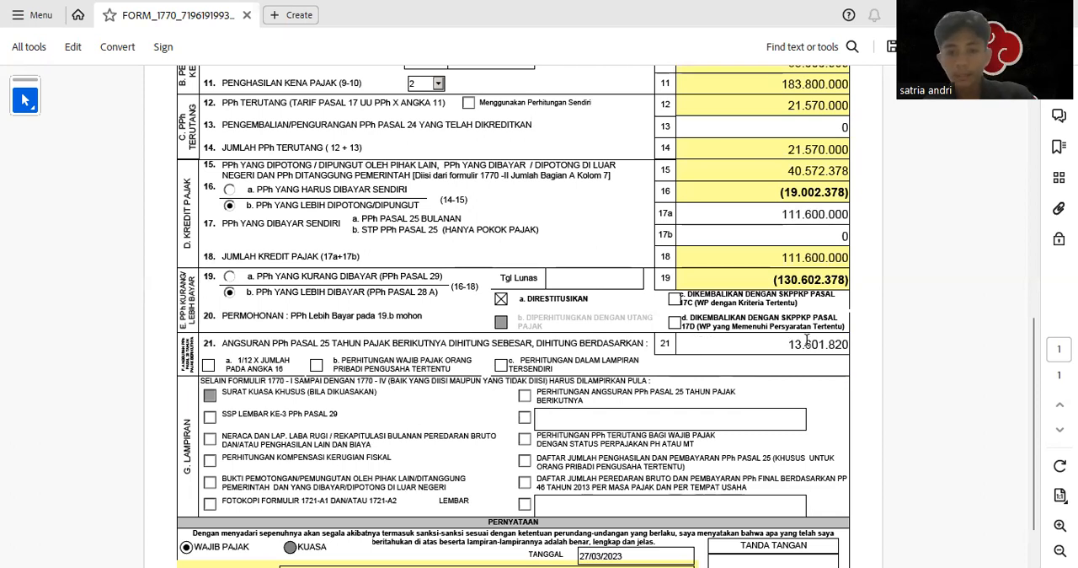
left_click(759, 344)
left_click_drag(760, 345, 851, 344)
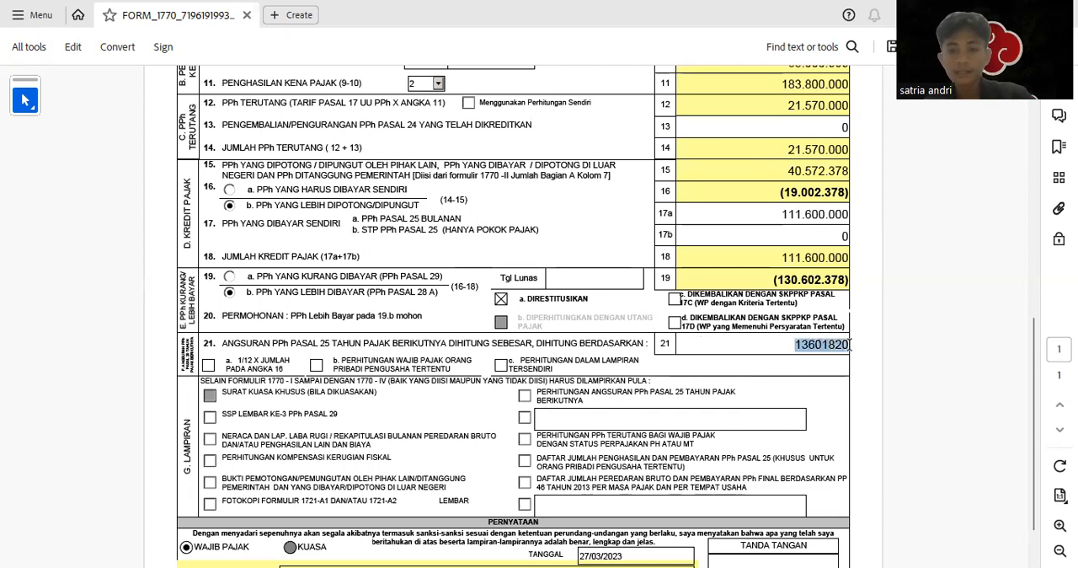
left_click(799, 397)
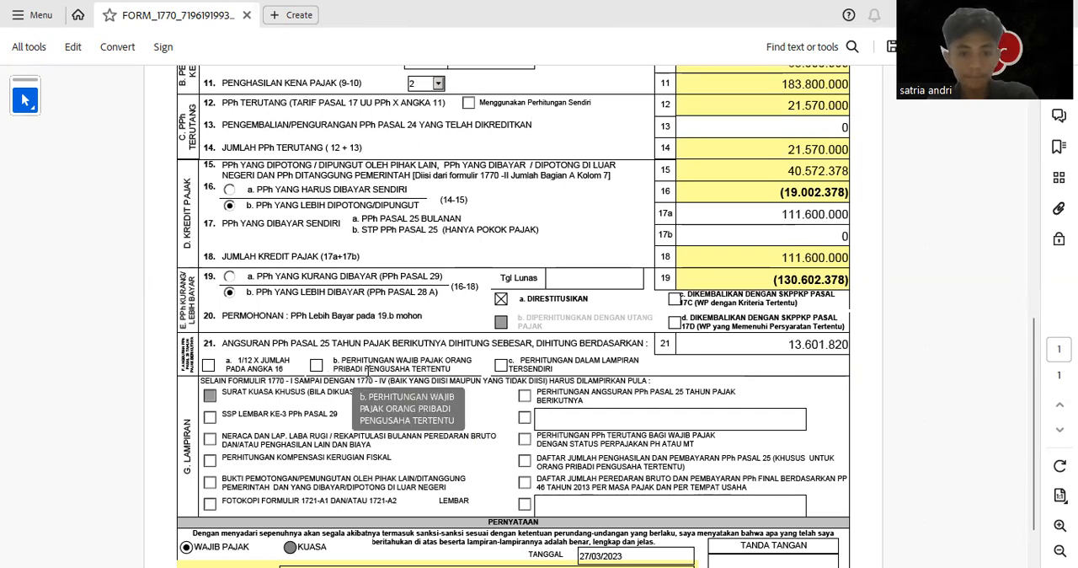
Base the line 21 PPh Pasal 25 instalment on option a, 1/12 x Jumlah pada Angka 16
left_click(209, 367)
scroll(834, 193, "up", 6)
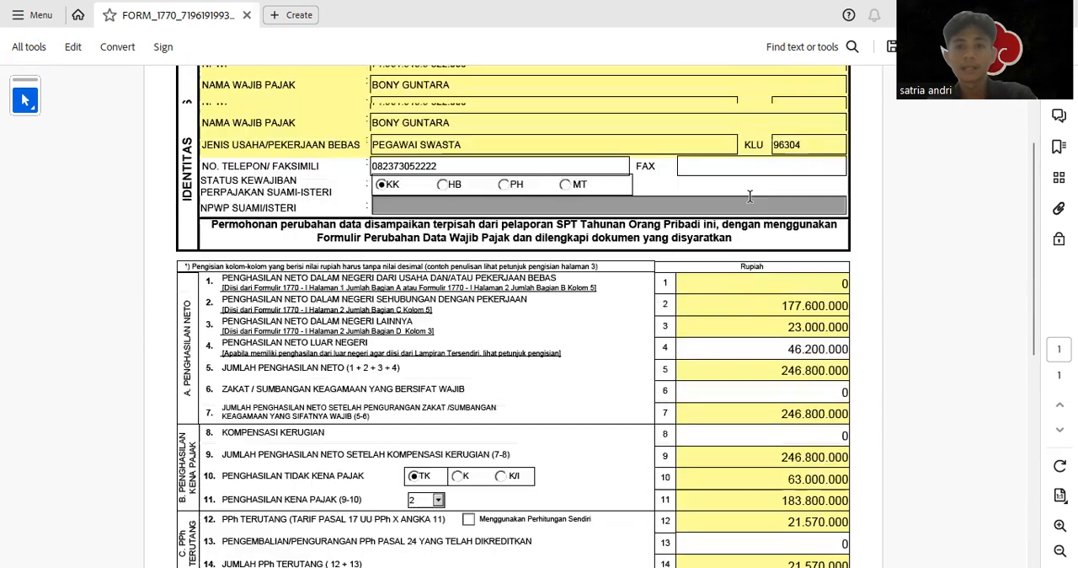
scroll(636, 315, "down", 5)
scroll(635, 315, "down", 2)
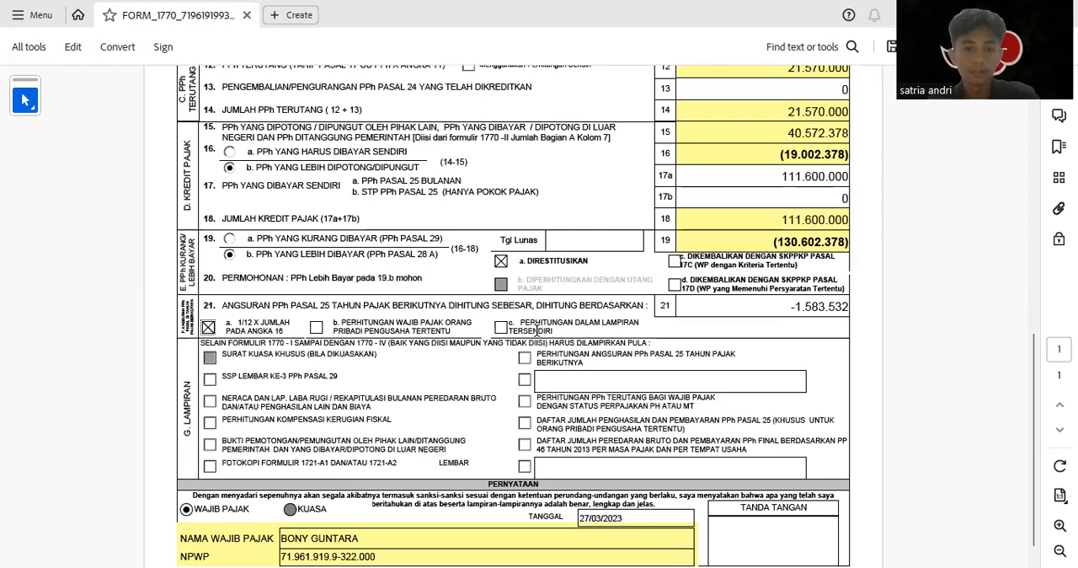
scroll(629, 317, "down", 1)
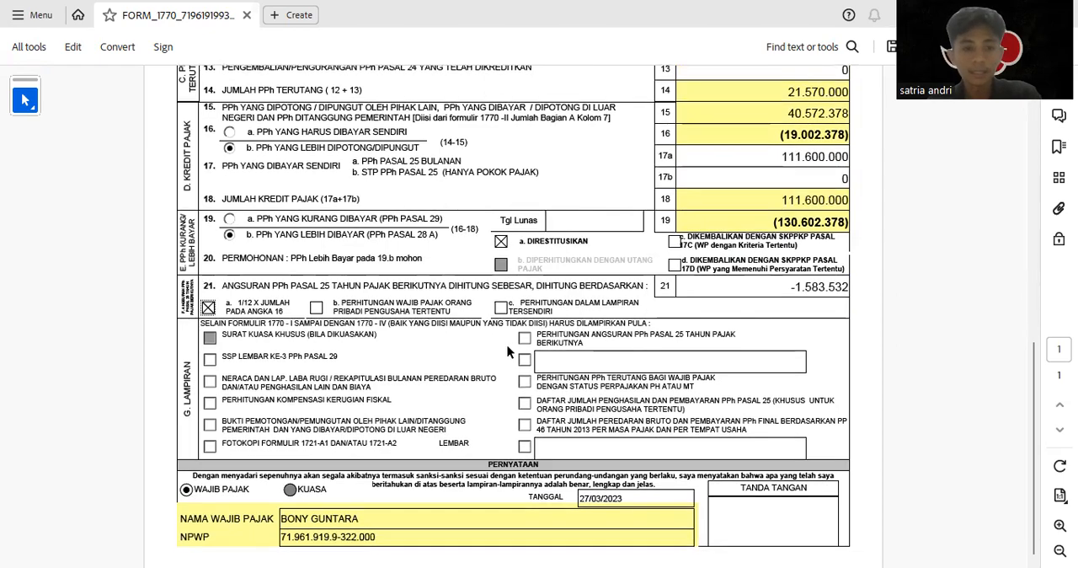
Review the filled-in main Form 1770 from the Identitas section down to Pernyataan
scroll(499, 340, "up", 10)
scroll(608, 324, "up", 4)
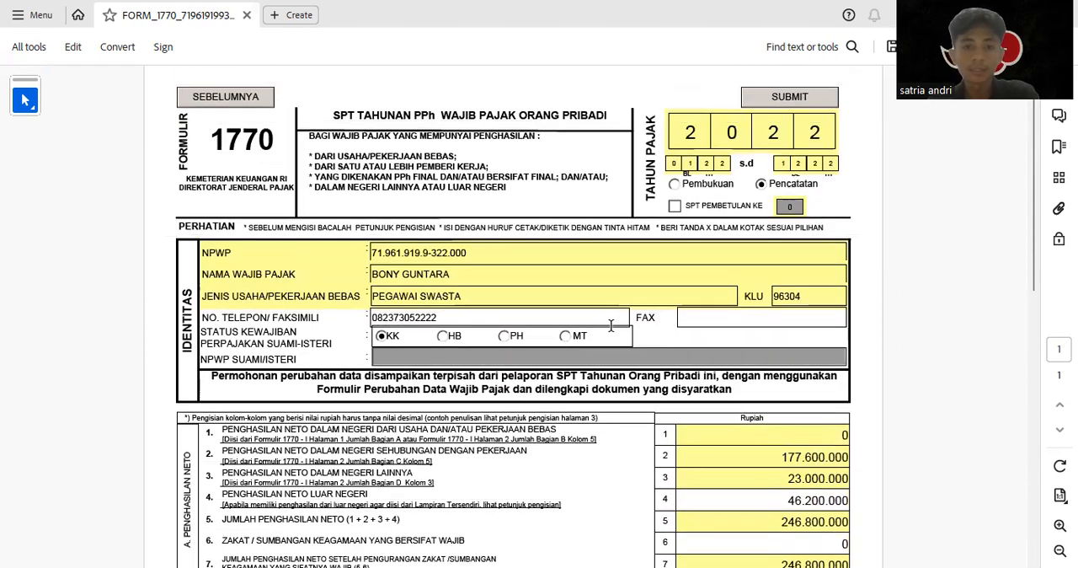
scroll(640, 320, "down", 5)
scroll(781, 313, "down", 9)
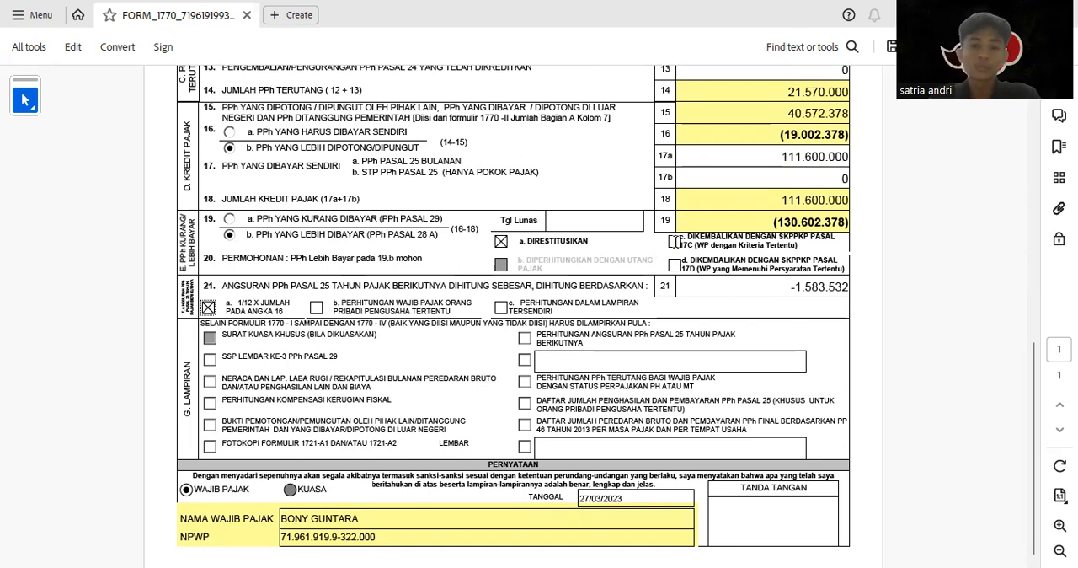
scroll(674, 242, "up", 12)
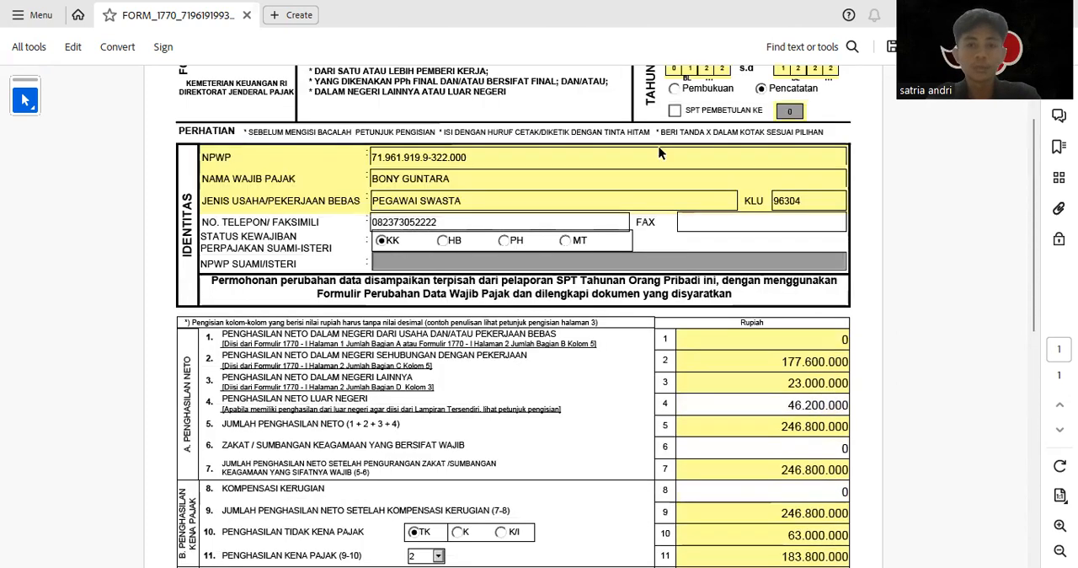
scroll(659, 153, "up", 2)
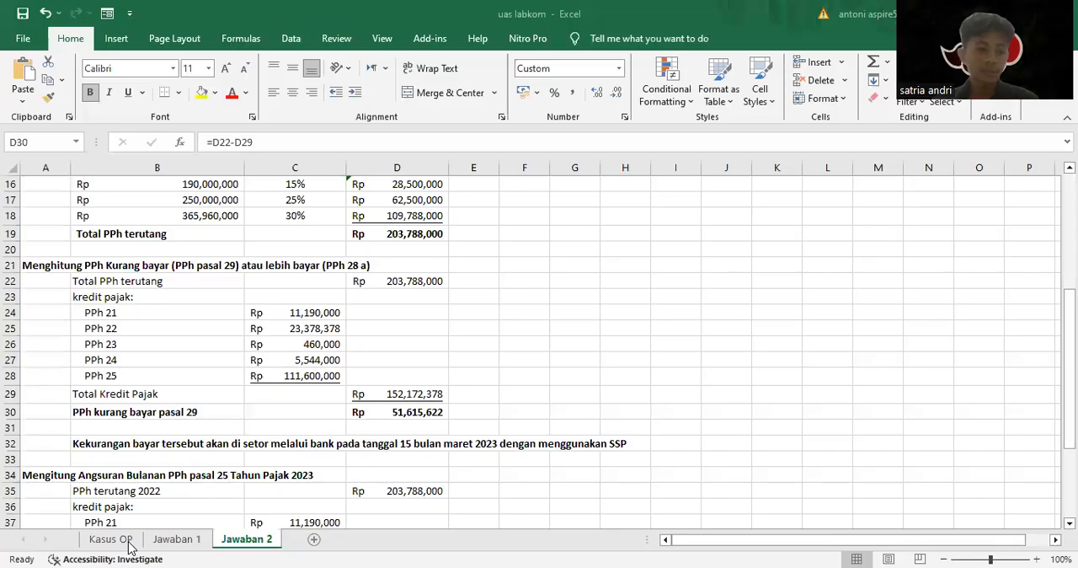
Switch to the Kasus OP sheet in Excel and examine the case's profit and loss statement
left_click(105, 539)
scroll(210, 412, "up", 12)
scroll(210, 460, "up", 6)
scroll(231, 460, "up", 6)
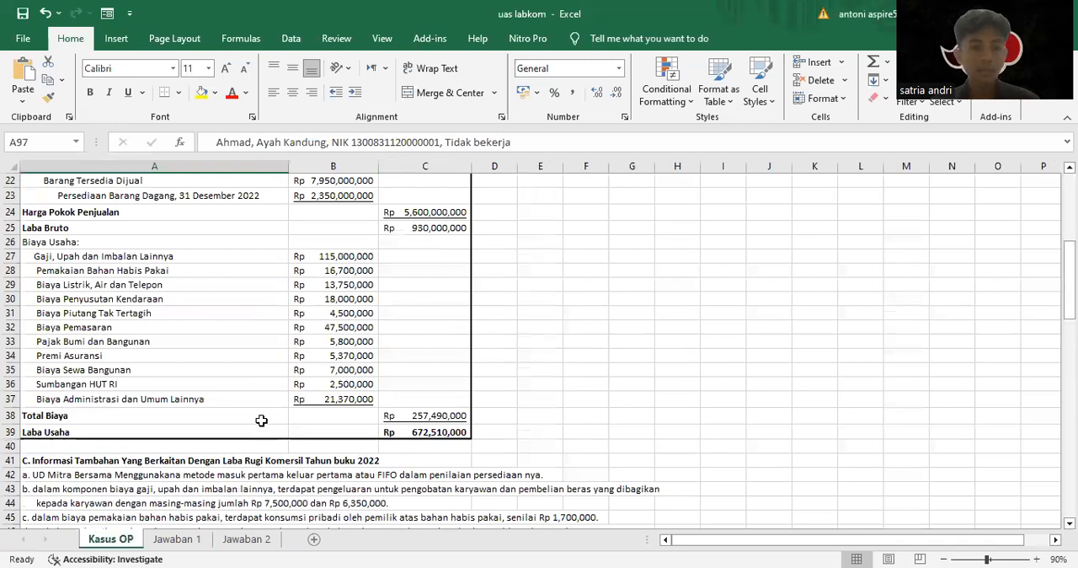
Open the Jawaban 1 sheet and examine the UD Mitra Bersama profit and loss reconciliation down to Laba Usaha
key("ctrl+Page_Down")
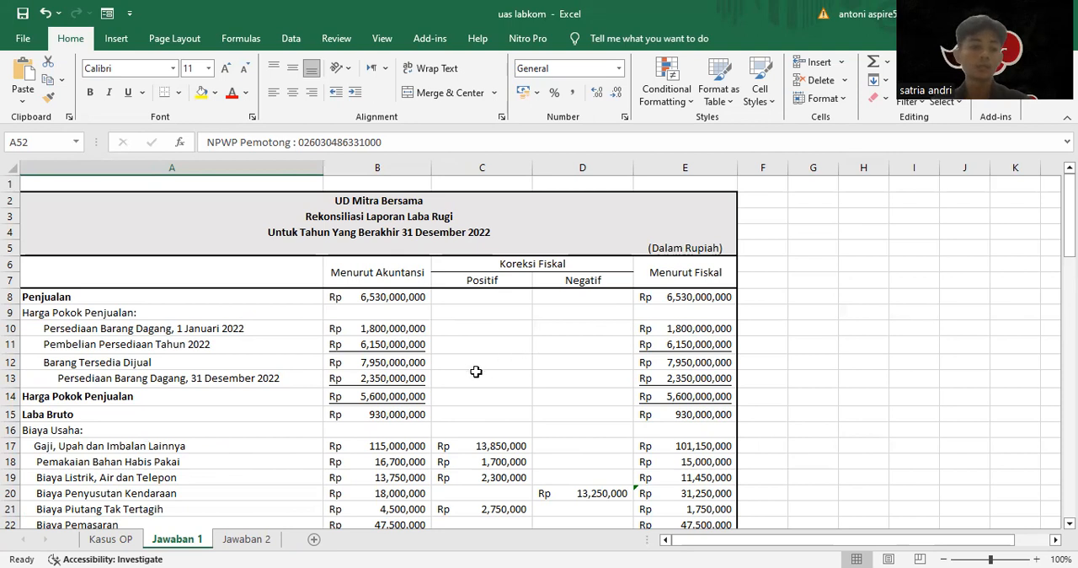
scroll(456, 370, "down", 3)
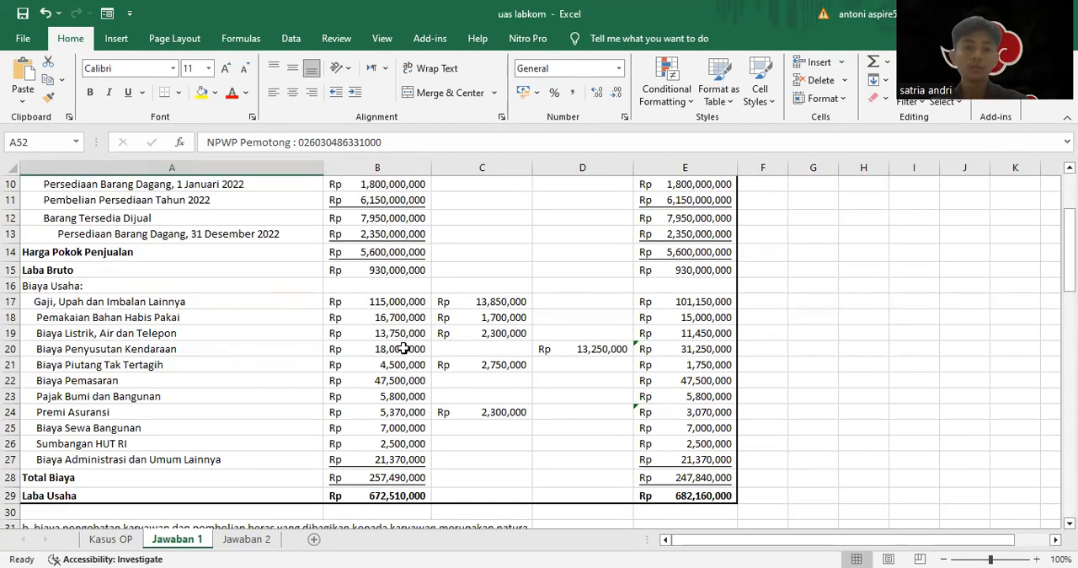
scroll(404, 348, "down", 2)
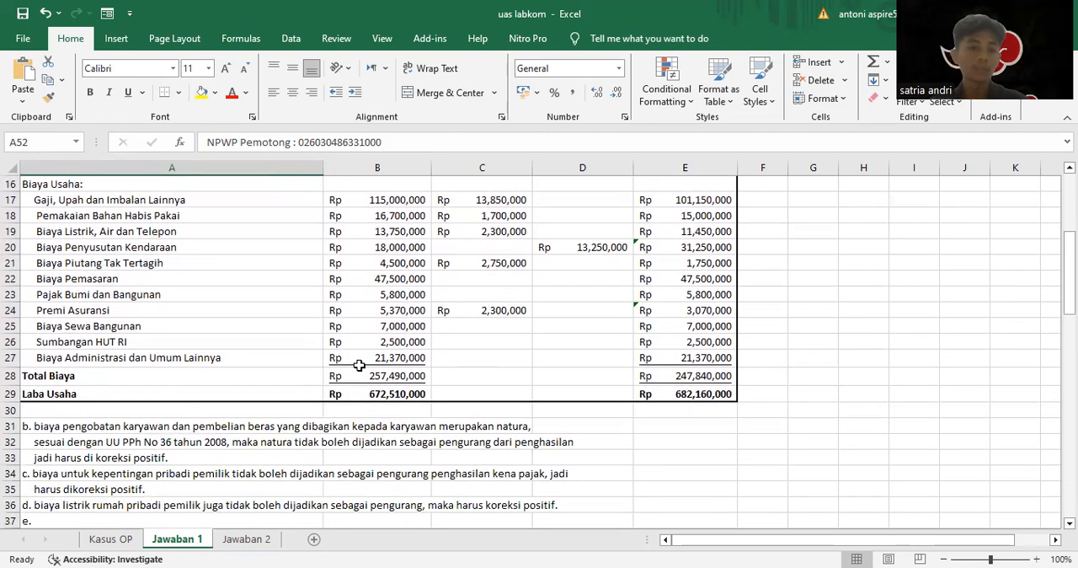
scroll(356, 361, "up", 1)
scroll(356, 361, "down", 3)
scroll(345, 362, "up", 7)
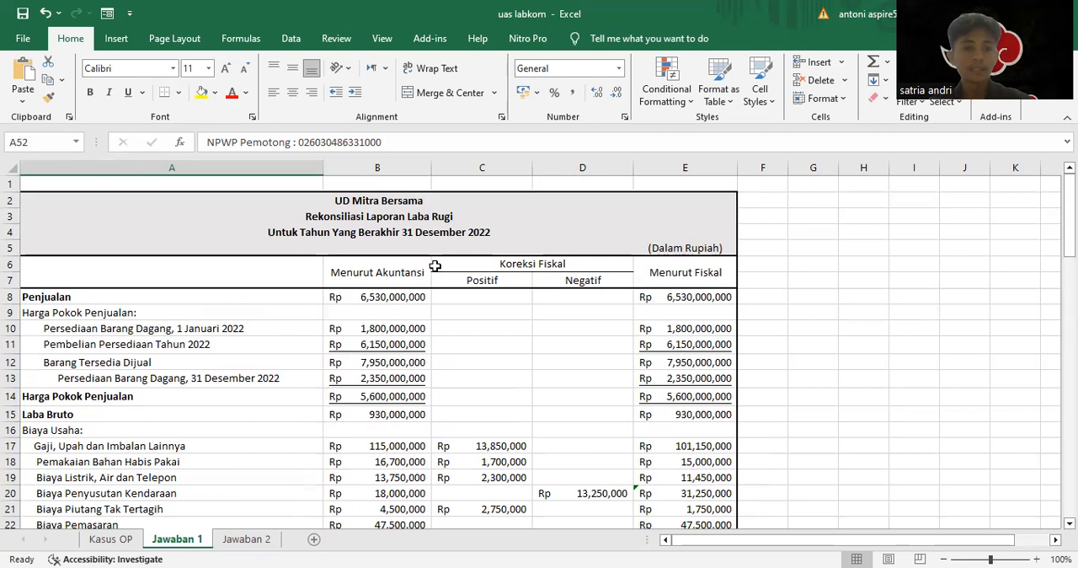
Inspect the Menurut Akuntansi, Koreksi Fiskal Positif and Negatif, and Menurut Fiskal column headings of the reconciliation
left_click(378, 266)
left_click(532, 266)
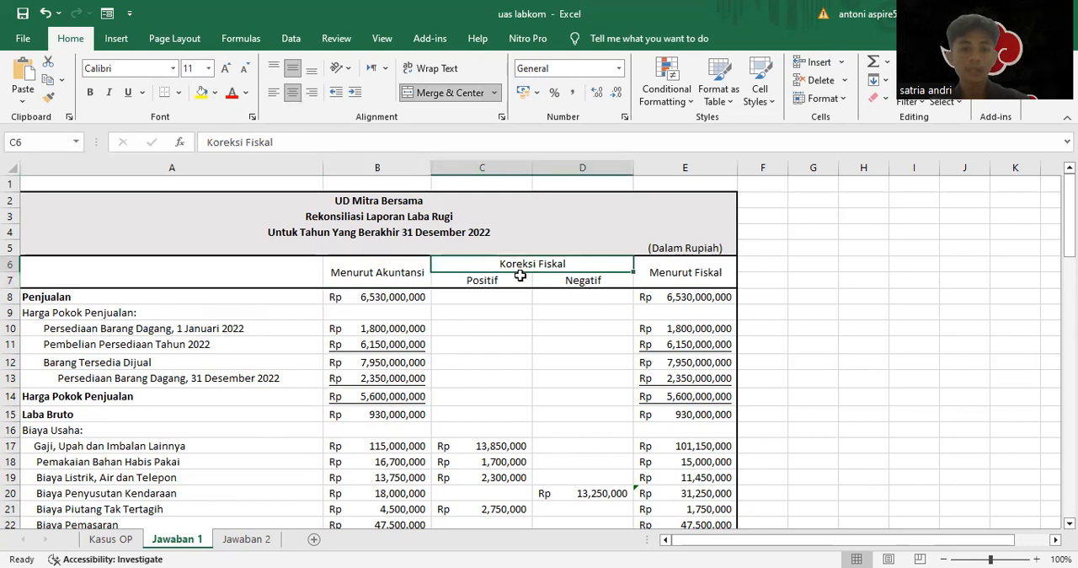
left_click(518, 279)
left_click(562, 280)
left_click(704, 277)
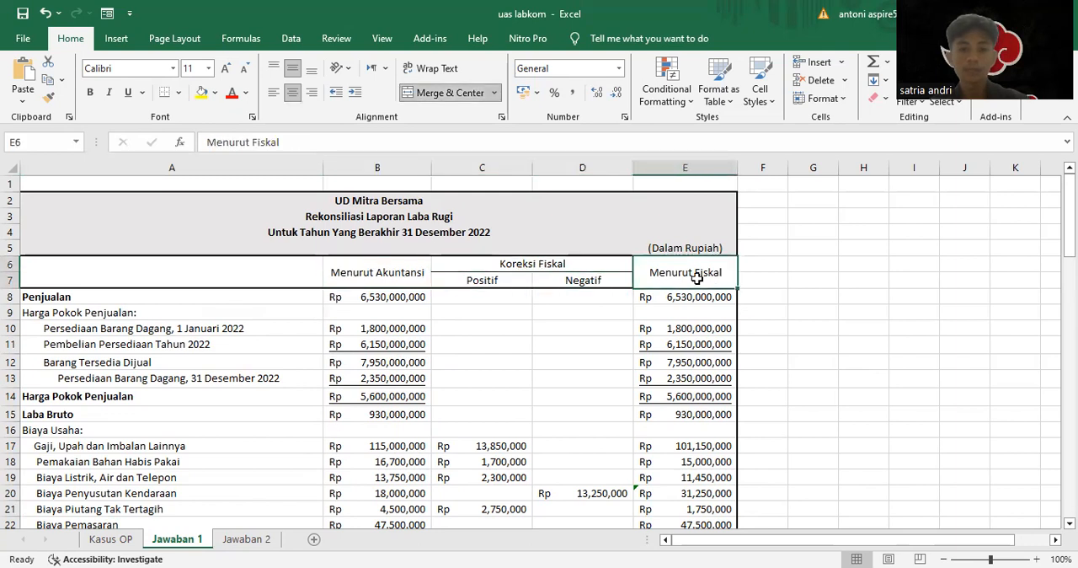
left_click(480, 279)
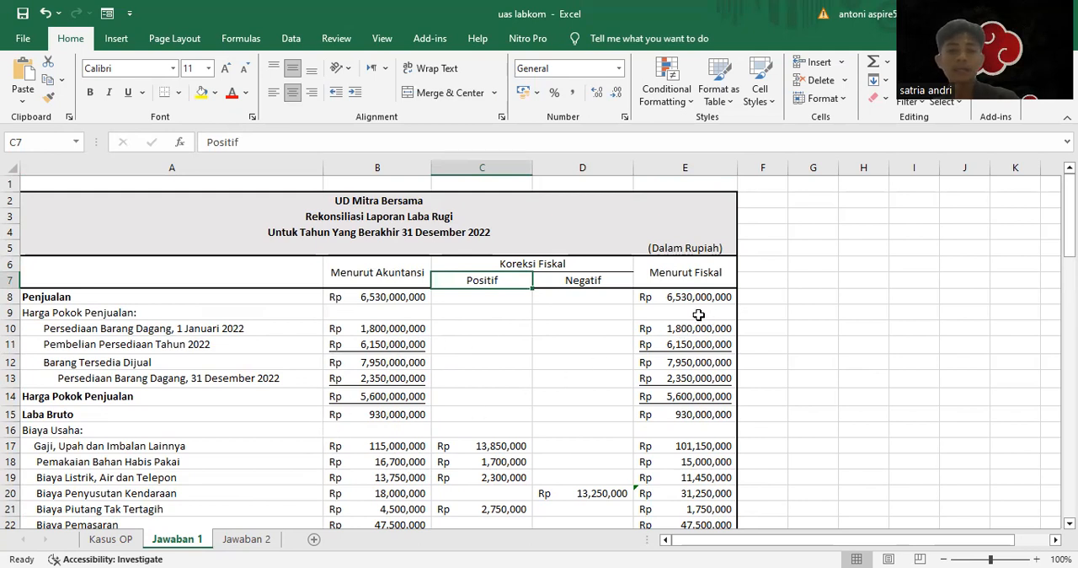
left_click(562, 281)
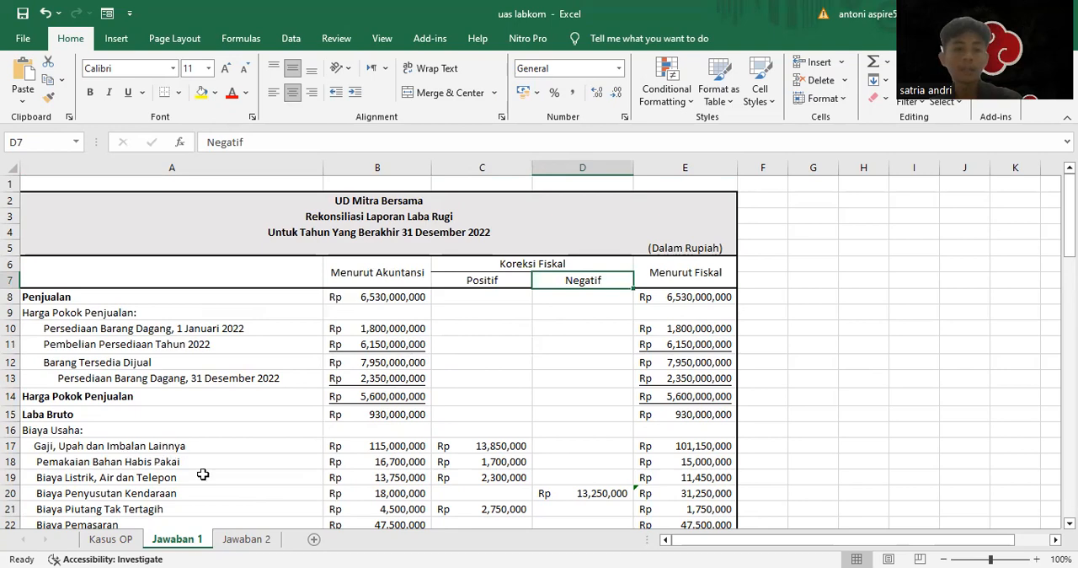
Examine the Biaya Usaha rows of the reconciliation and explanatory note b beneath the table
scroll(550, 412, "down", 3)
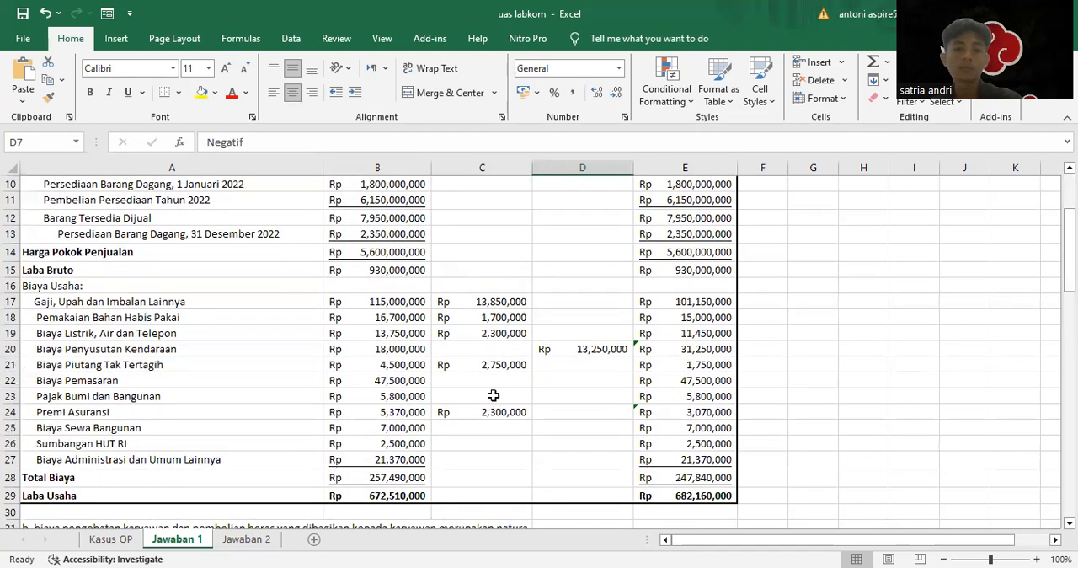
scroll(523, 391, "down", 1)
scroll(528, 389, "down", 2)
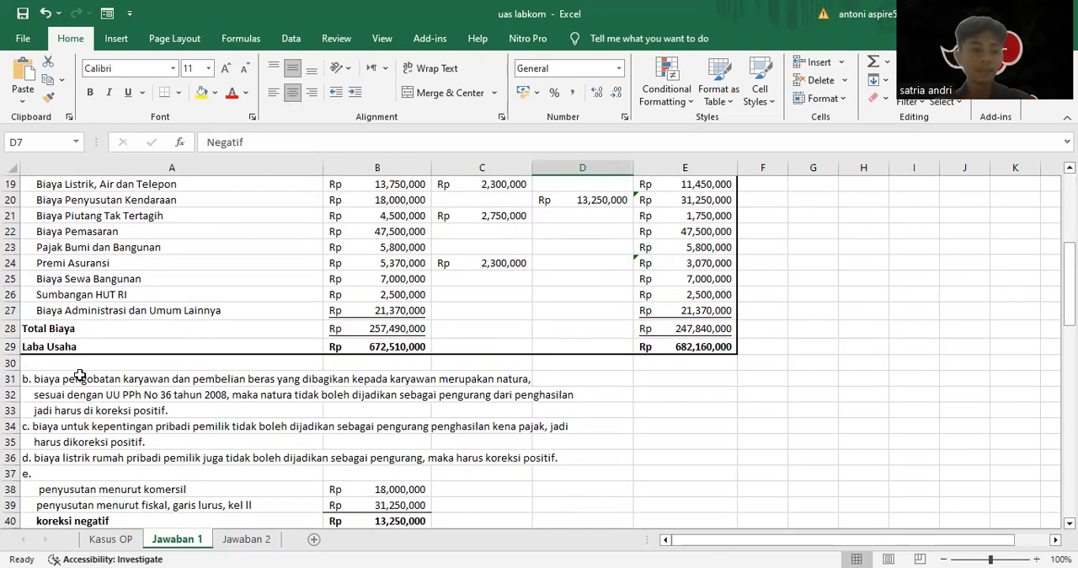
scroll(92, 370, "up", 6)
scroll(158, 361, "down", 7)
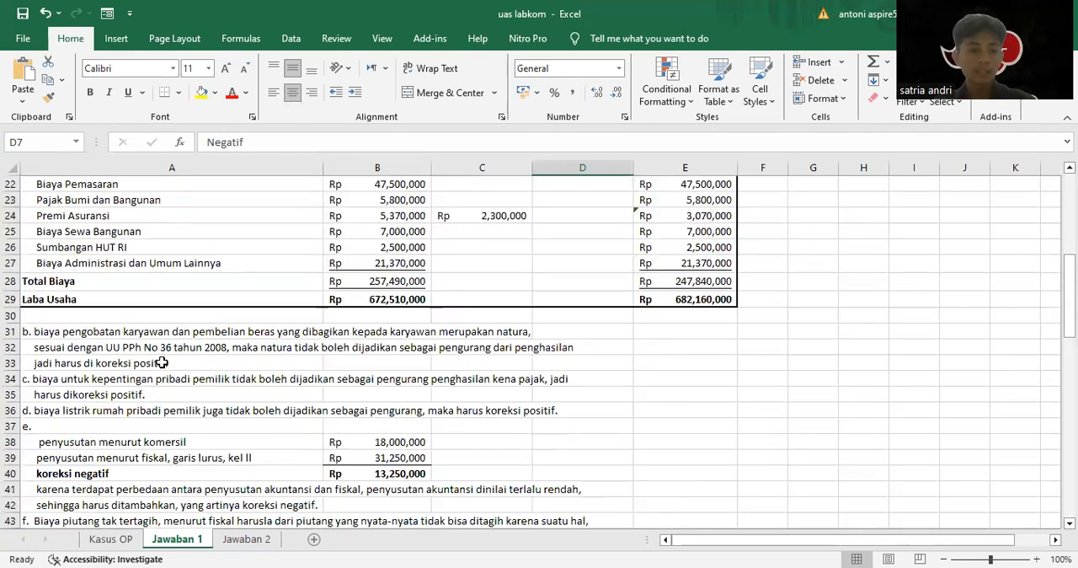
left_click(24, 327)
scroll(252, 324, "up", 3)
scroll(260, 323, "up", 1)
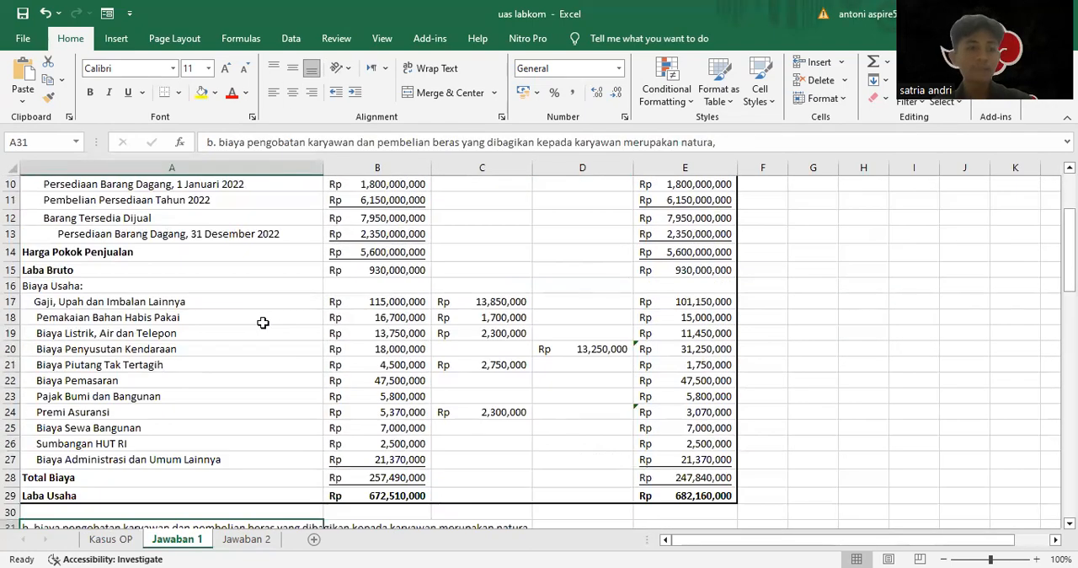
Compare note b on employee benefits in kind with the positive correction for Gaji, Upah dan Imbalan Lainnya
scroll(263, 323, "down", 1)
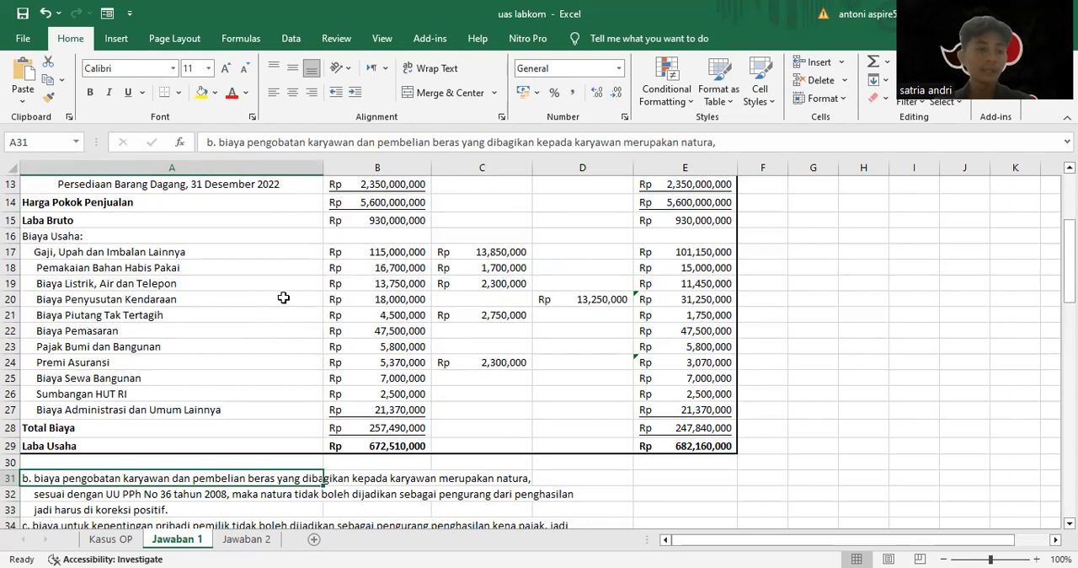
scroll(278, 320, "down", 1)
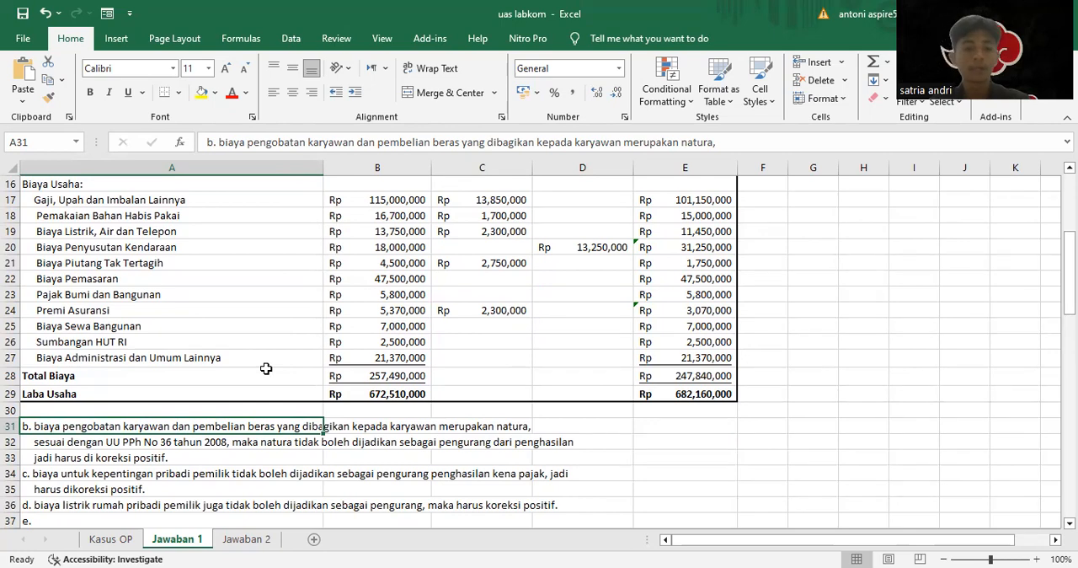
scroll(431, 453, "up", 2)
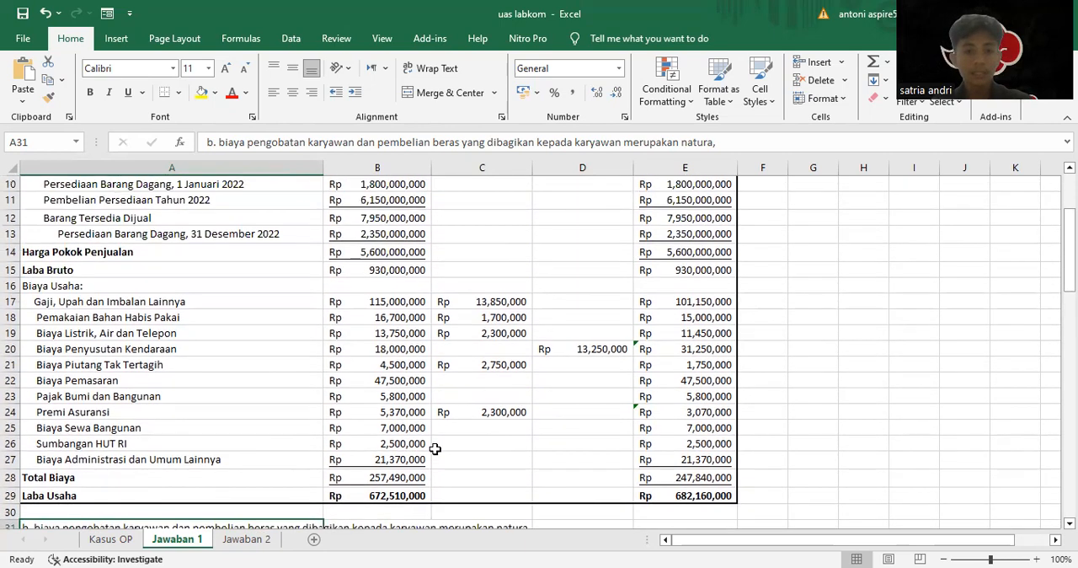
scroll(455, 425, "down", 2)
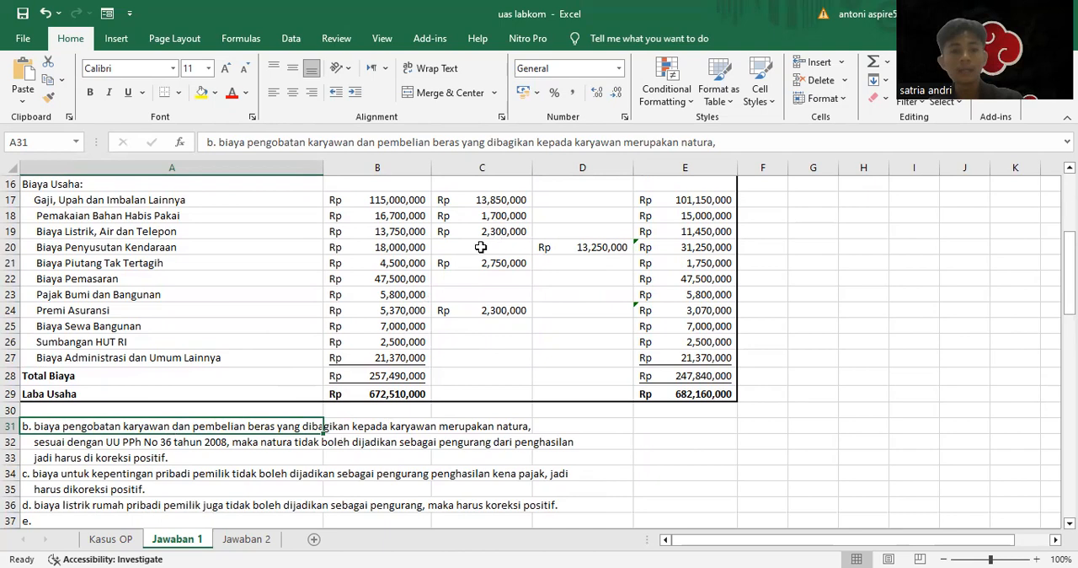
scroll(476, 244, "up", 2)
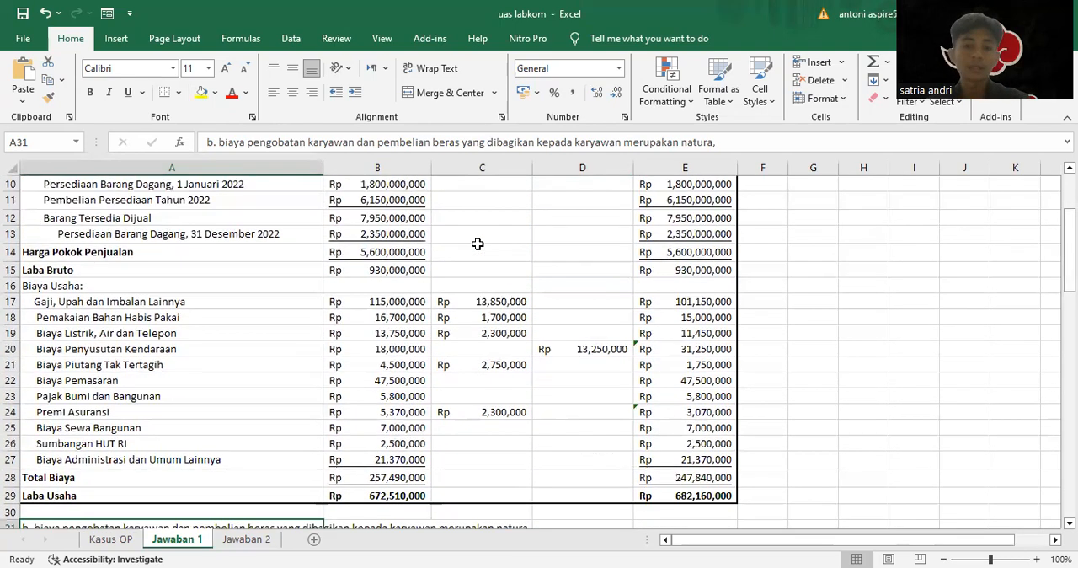
scroll(495, 300, "down", 2)
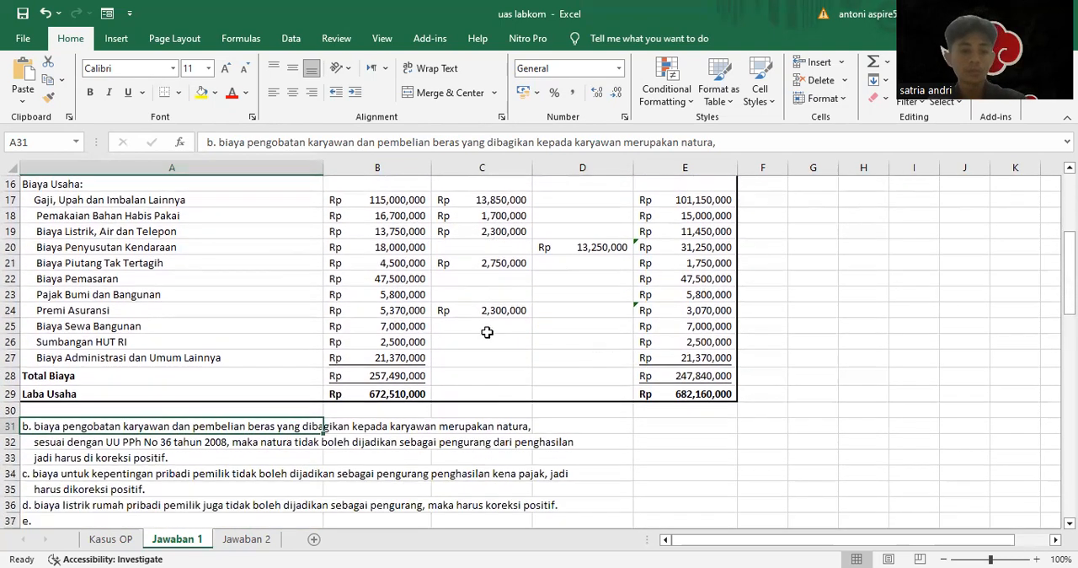
scroll(428, 402, "up", 4)
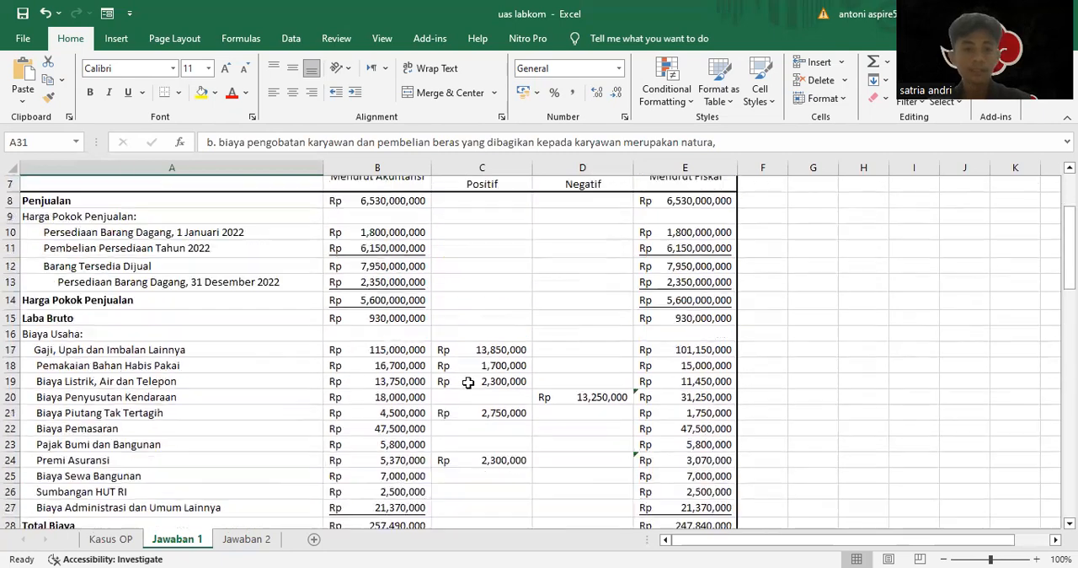
left_click(493, 401)
Inspect note c and the positive corrections for Pemakaian Bahan Habis Pakai and Biaya Listrik, Air dan Telepon
scroll(391, 407, "down", 4)
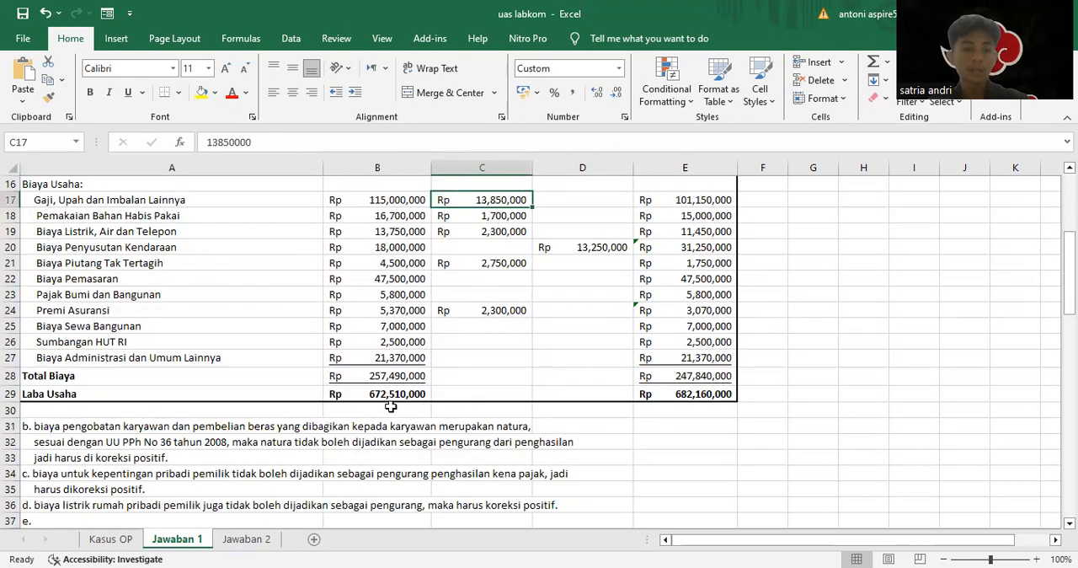
left_click(82, 472)
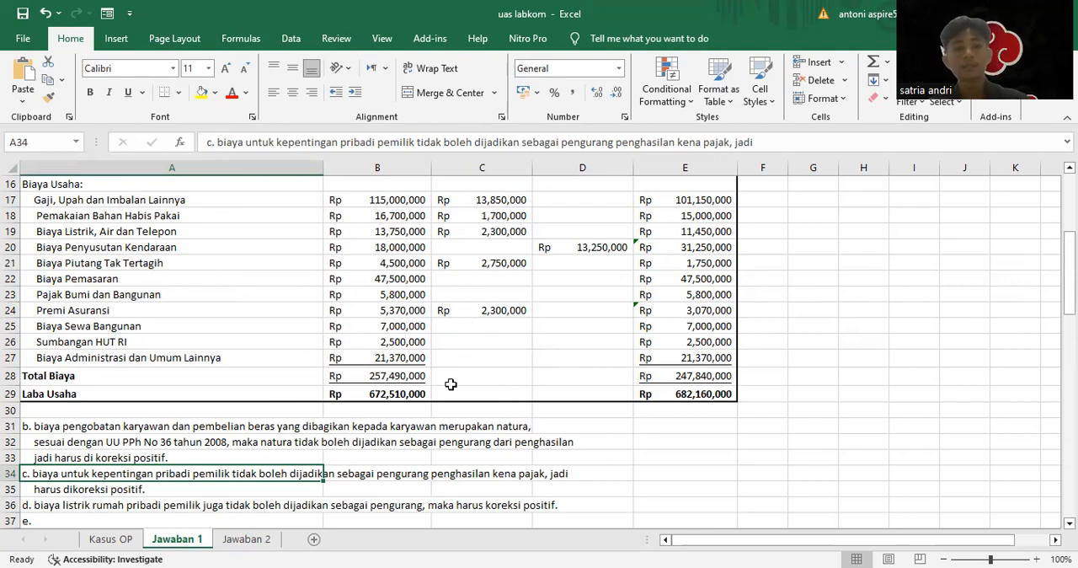
left_click(493, 214)
left_click(497, 234)
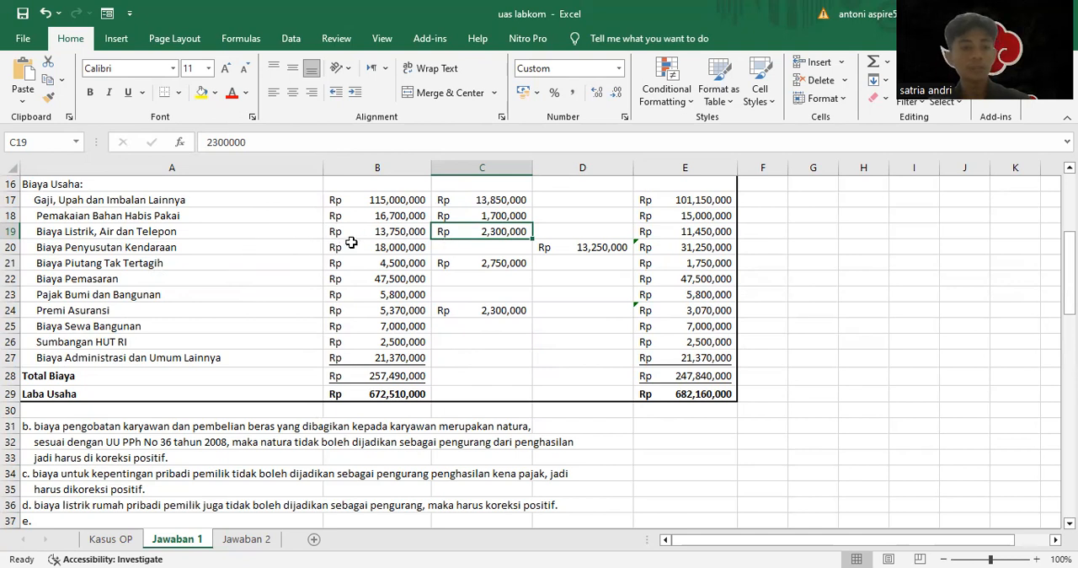
left_click(474, 248)
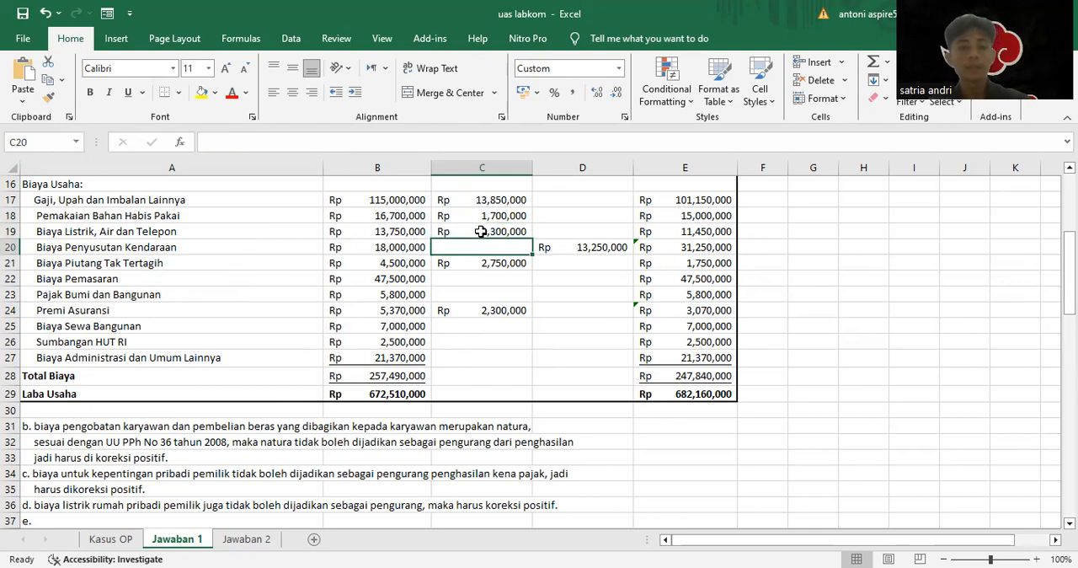
left_click(480, 232)
left_click(490, 244)
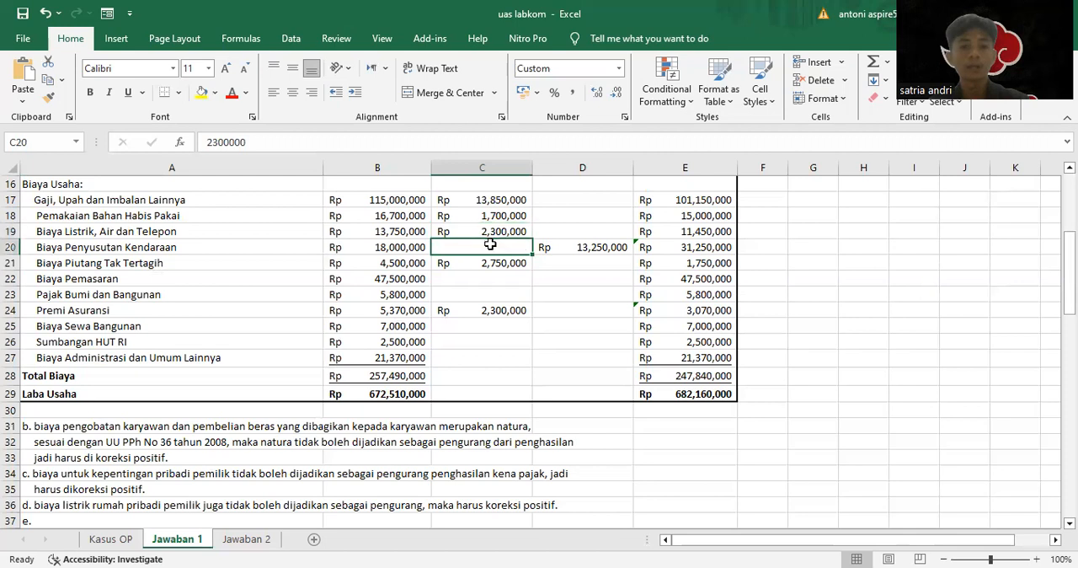
left_click(491, 225)
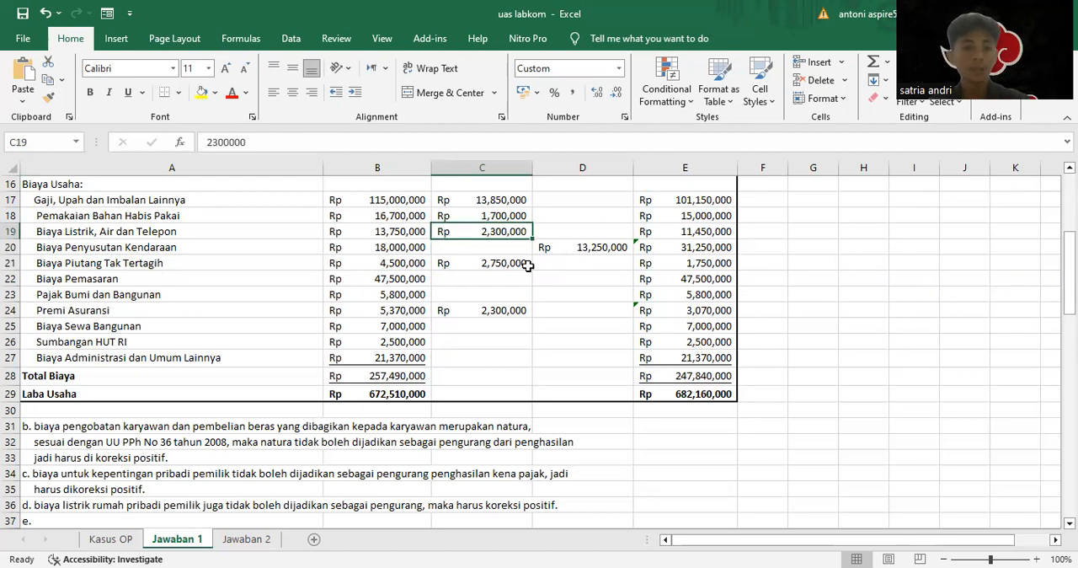
Examine note e's commercial and fiscal depreciation lines against the expense rows of the reconciliation
scroll(466, 327, "down", 4)
scroll(137, 414, "down", 3)
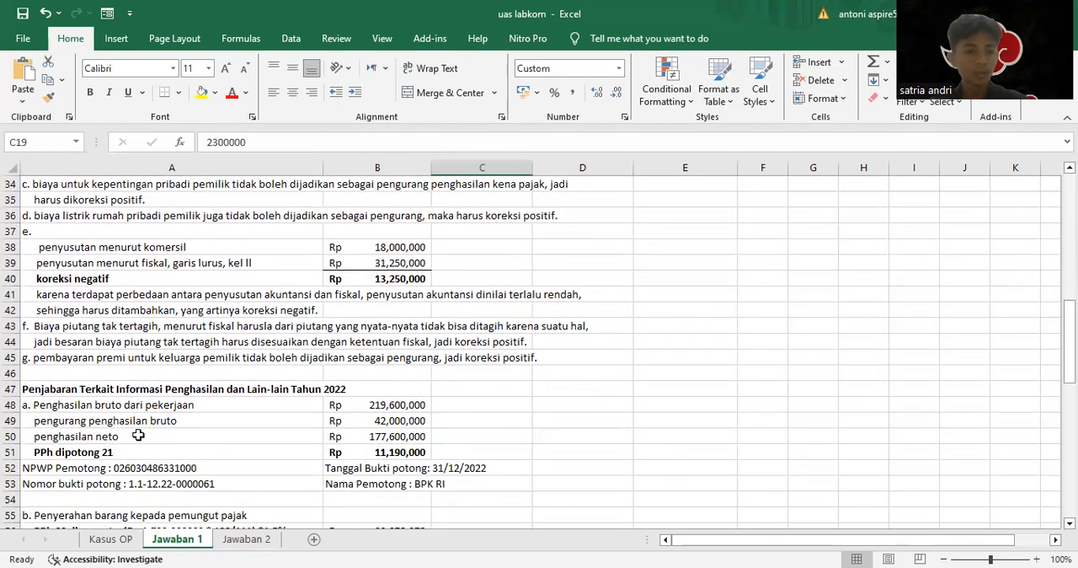
left_click(176, 258)
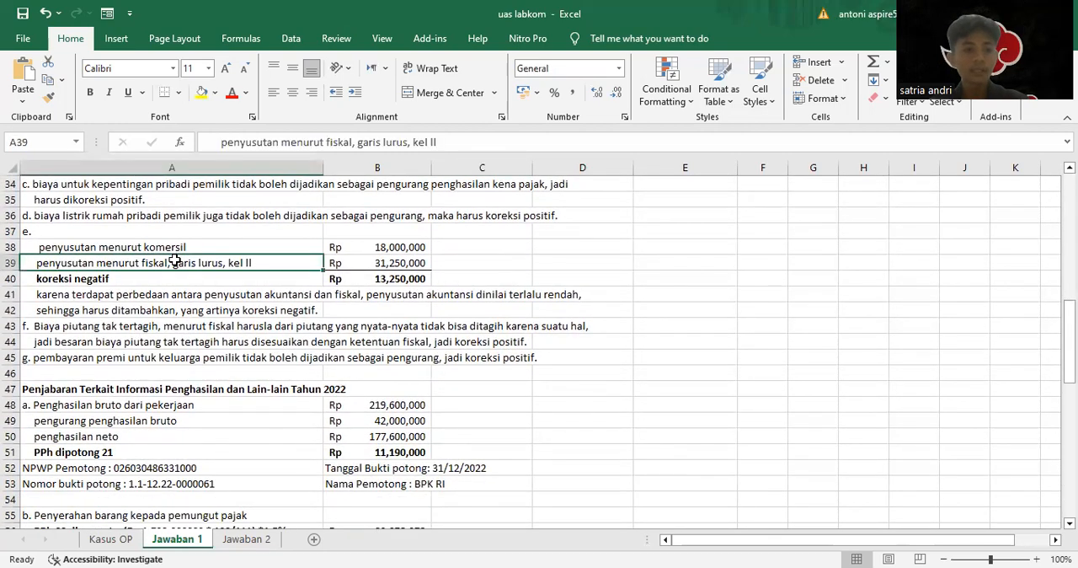
left_click(230, 245)
scroll(287, 275, "up", 2)
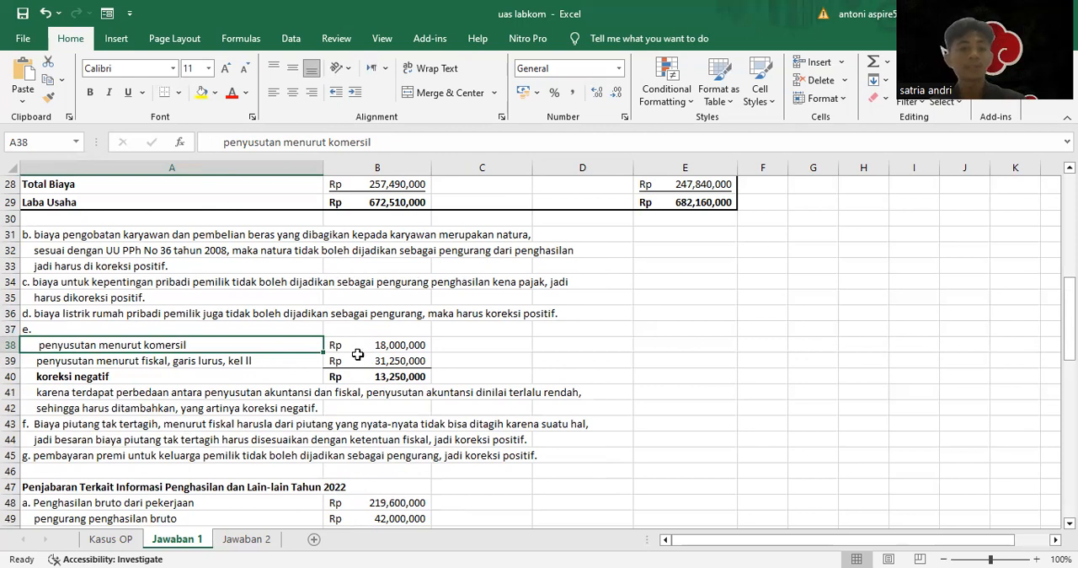
left_click(173, 363)
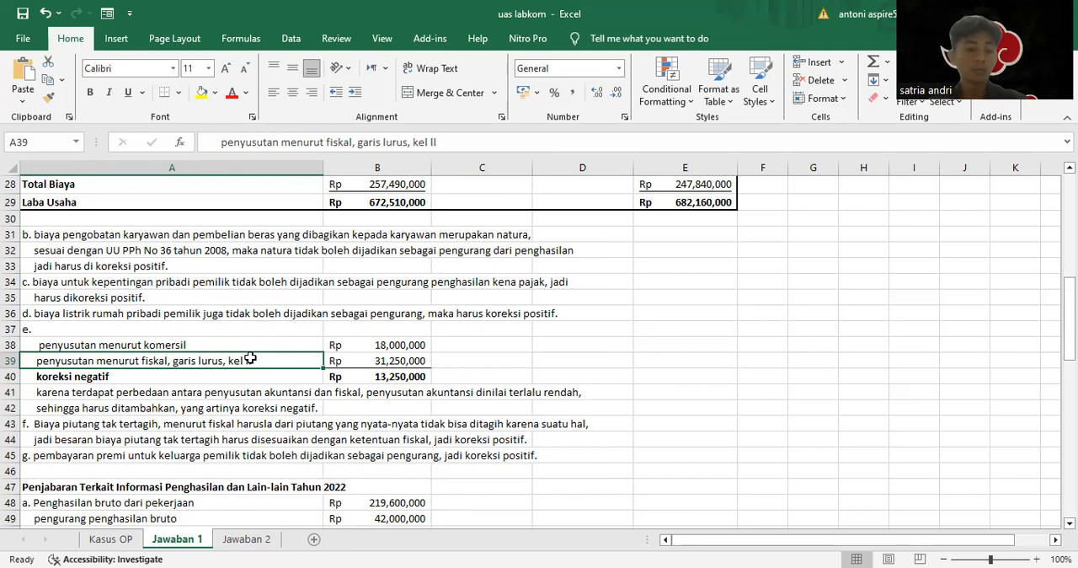
scroll(333, 347, "up", 4)
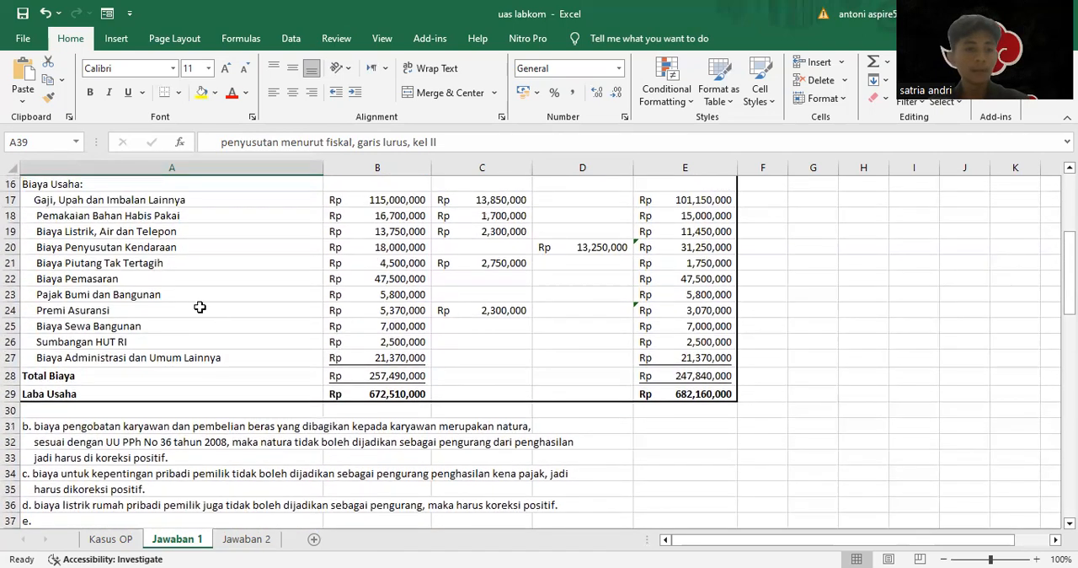
scroll(352, 347, "down", 3)
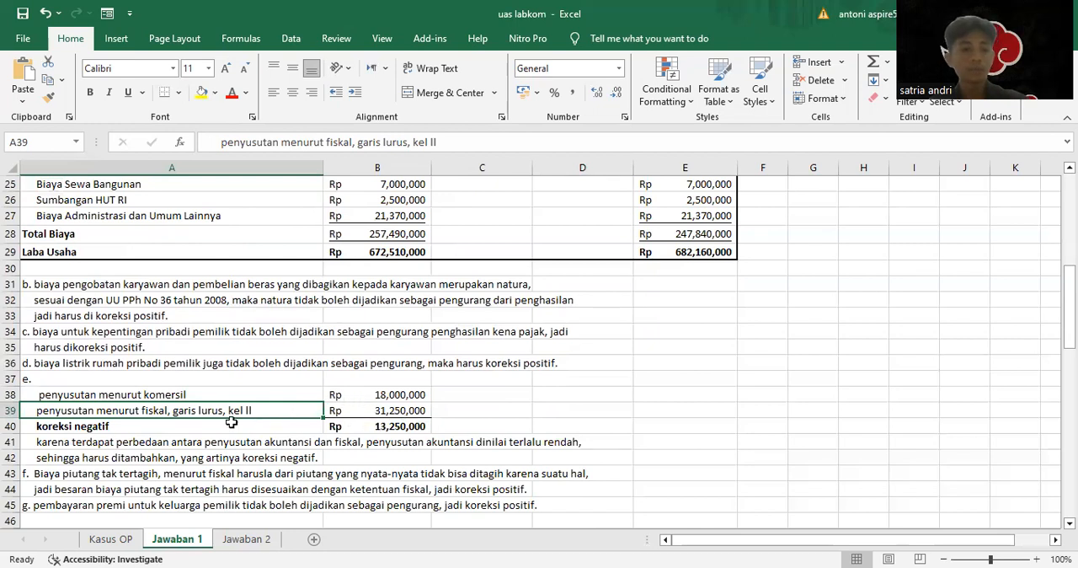
Compare commercial and fiscal depreciation, and check note e's koreksi negatif against the negative correction for Biaya Penyusutan Kendaraan
left_click(211, 423)
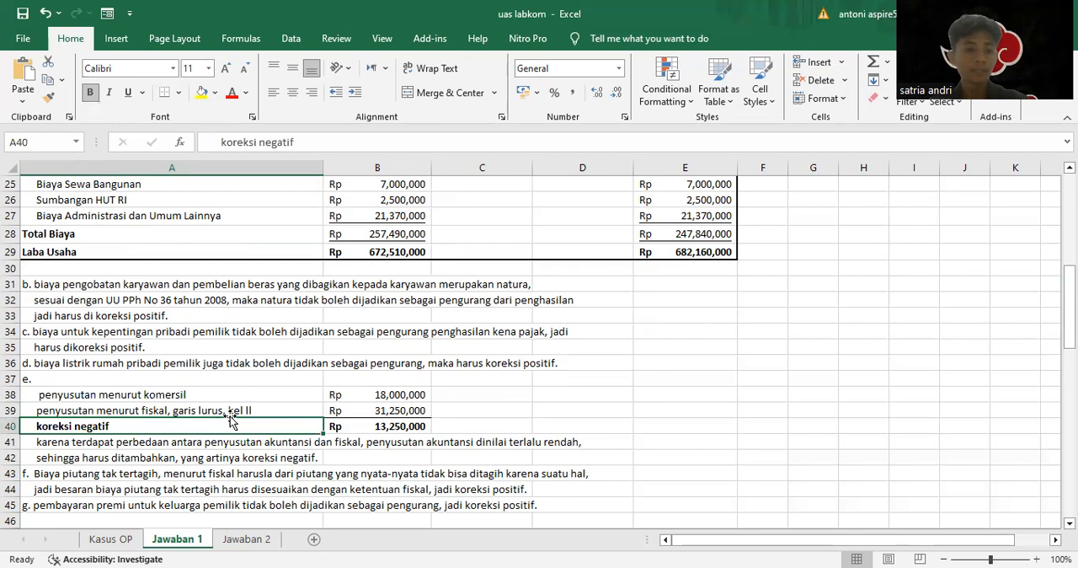
left_click(252, 408)
left_click(257, 393)
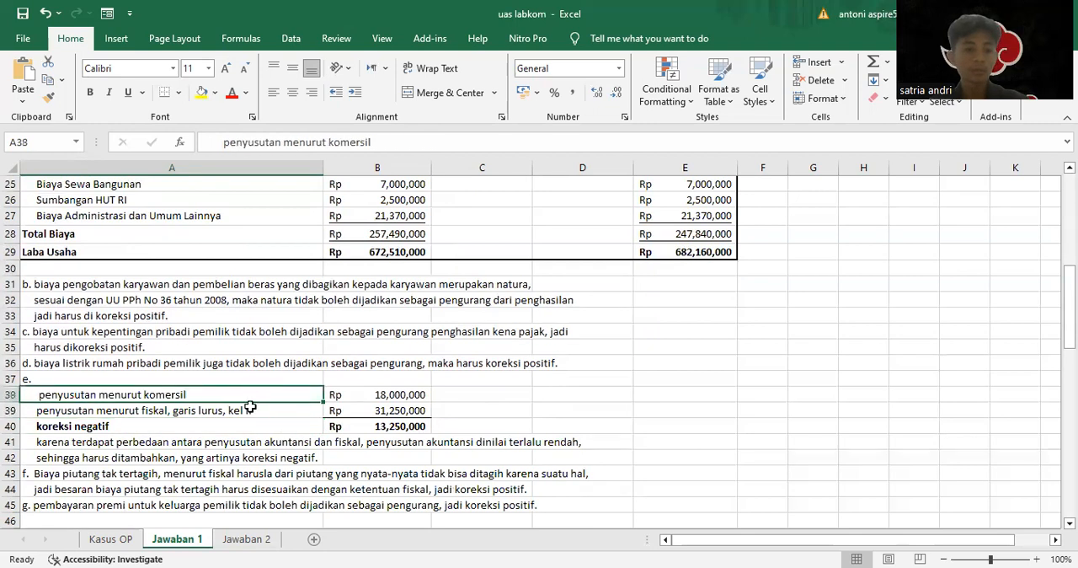
left_click(262, 405)
left_click(258, 394)
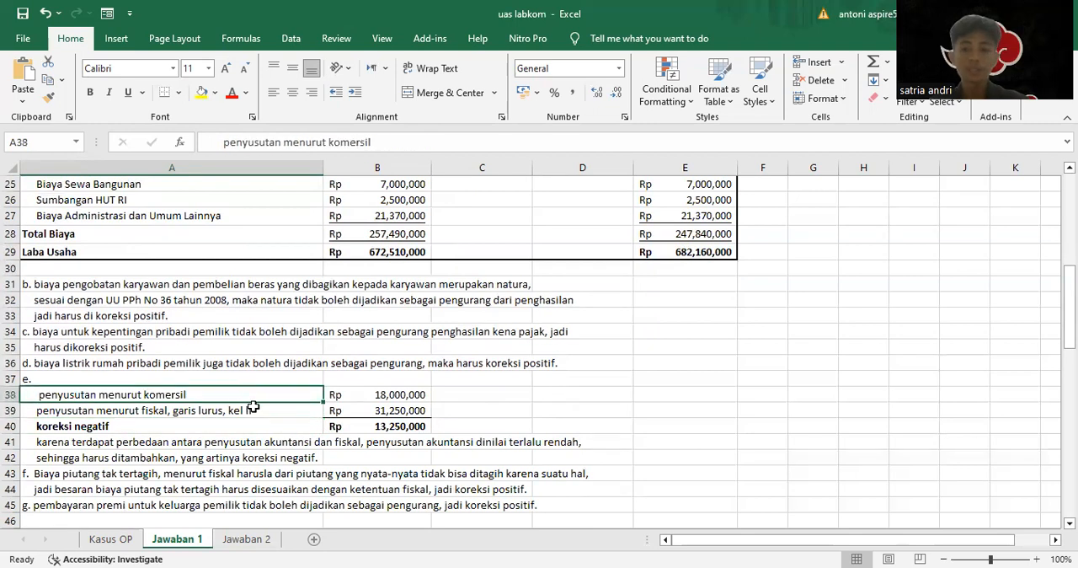
left_click(283, 408)
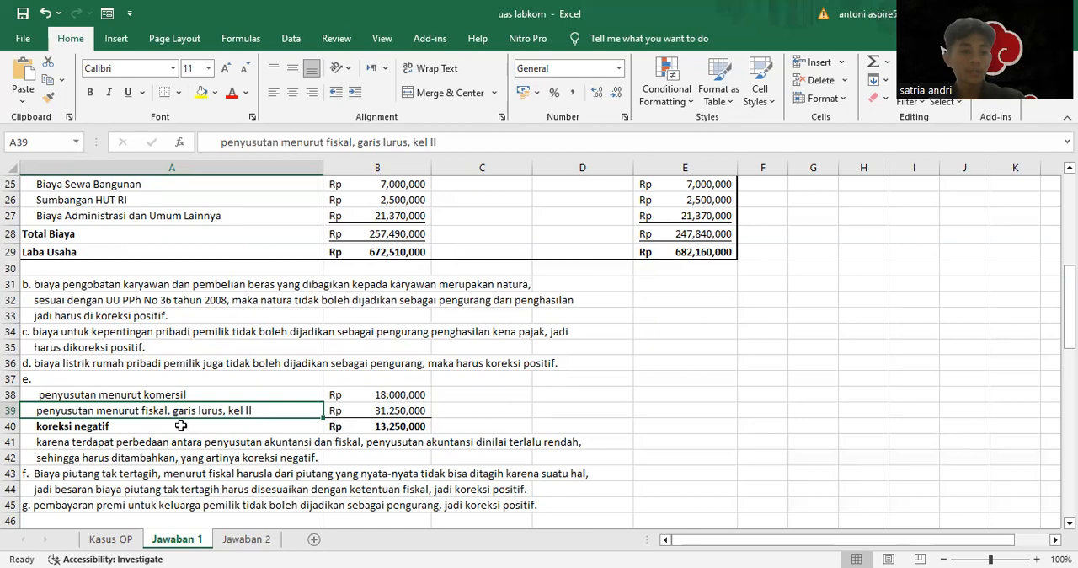
left_click(407, 430)
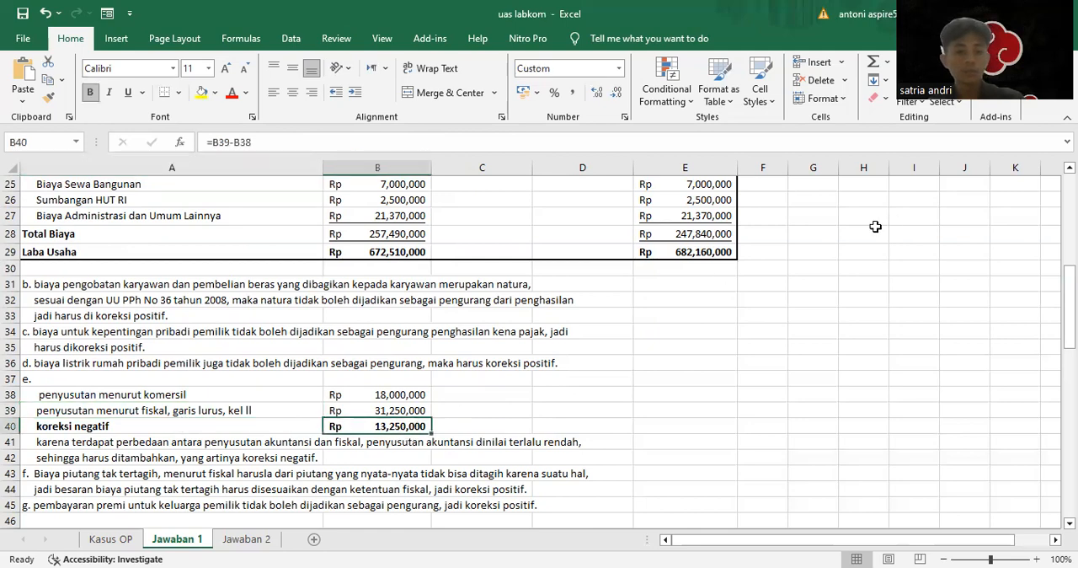
scroll(645, 241, "up", 4)
left_click(595, 301)
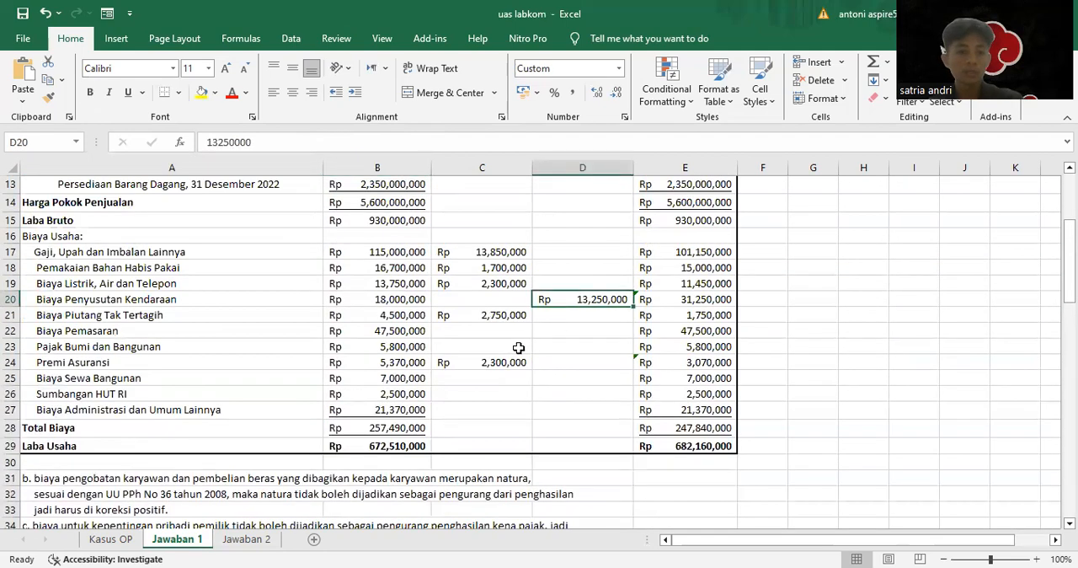
Inspect the positive correction and the Menurut Fiskal amount for Biaya Piutang Tak Tertagih
left_click(493, 315)
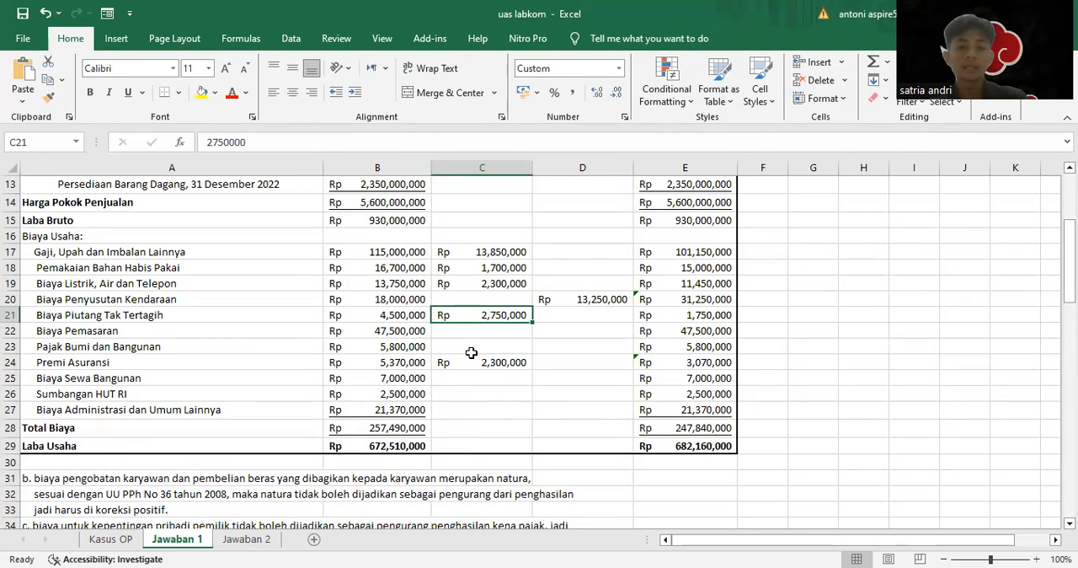
left_click(671, 318)
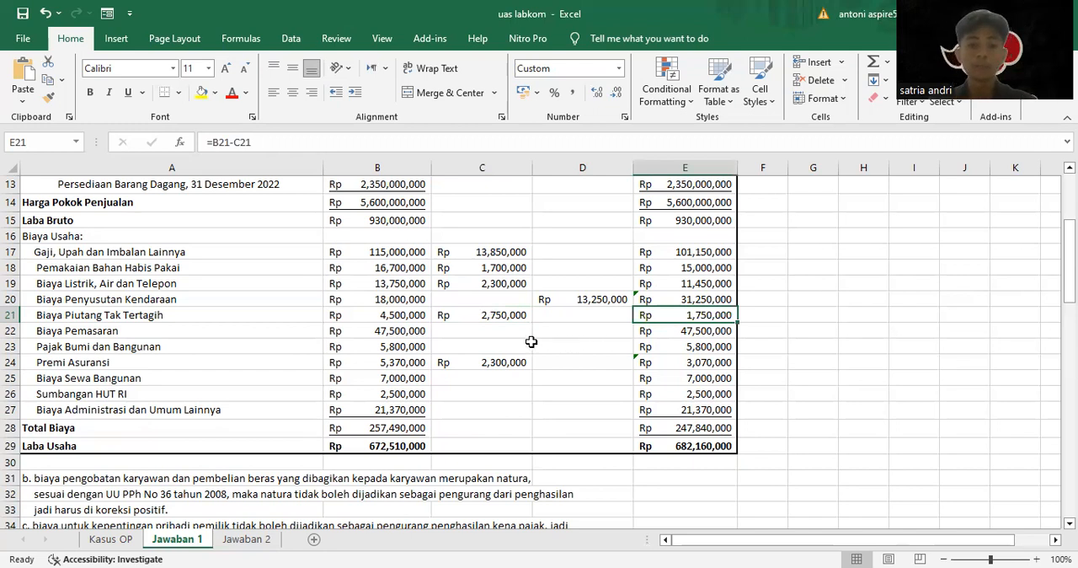
left_click(469, 313)
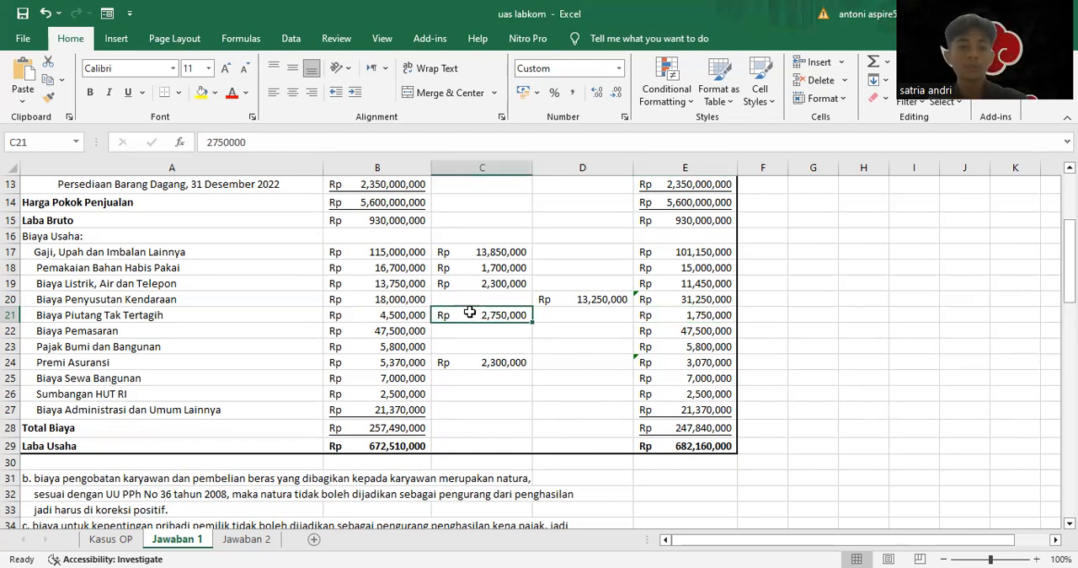
Inspect the positive correction for Premi Asuransi in the reconciliation
left_click(490, 363)
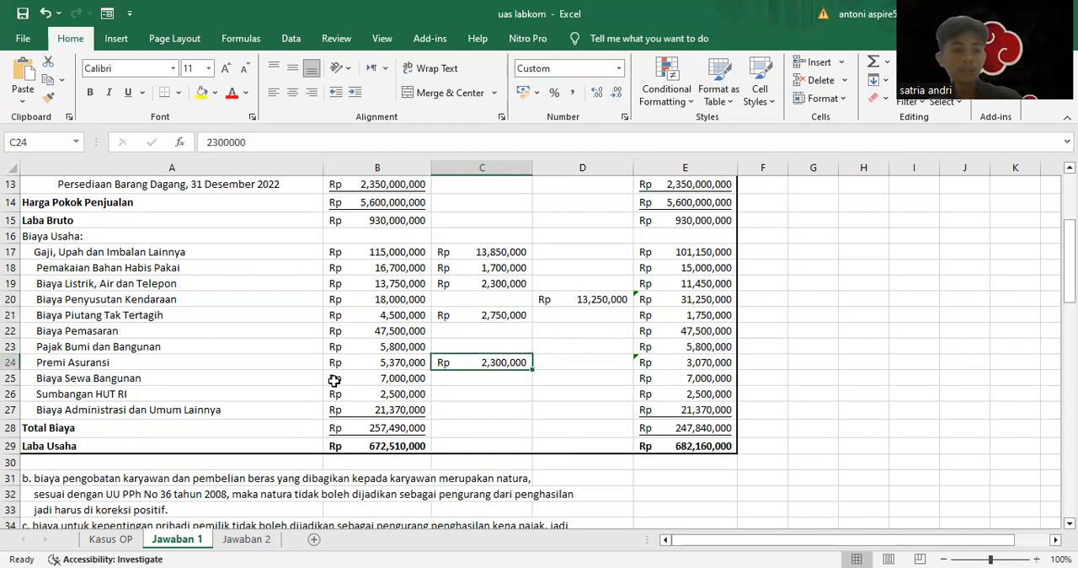
left_click(539, 381)
left_click(487, 376)
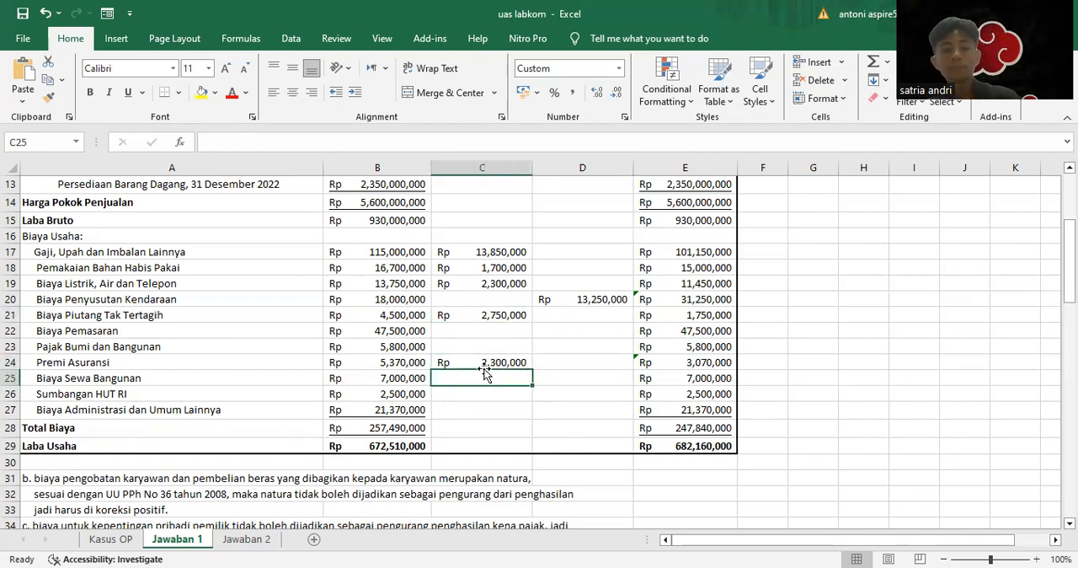
left_click(489, 358)
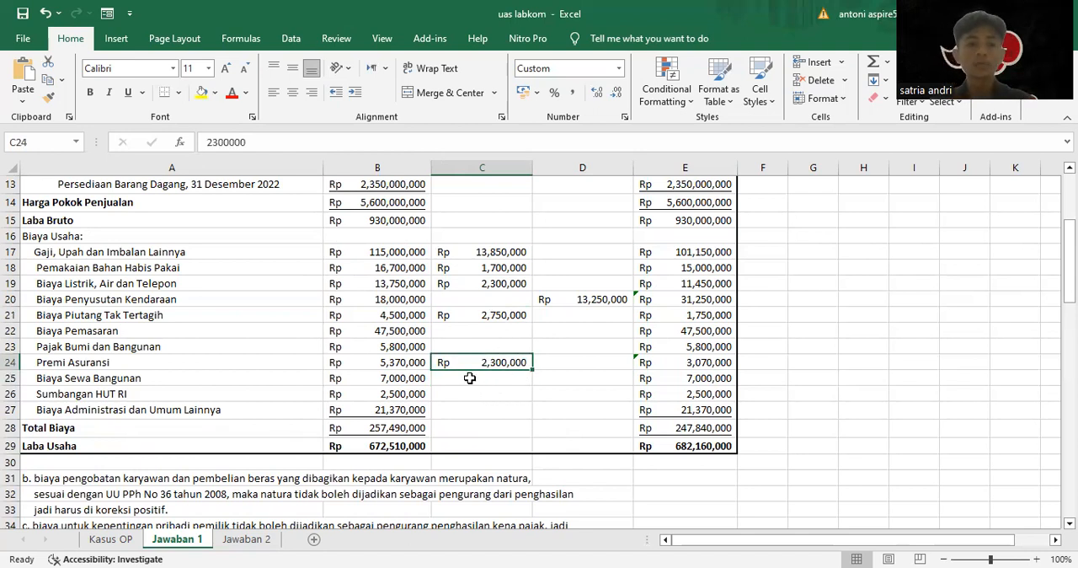
Recheck the Premi Asuransi positive correction and look over the reconciliation from Penjualan to Laba Usaha
left_click(470, 379)
left_click(496, 361)
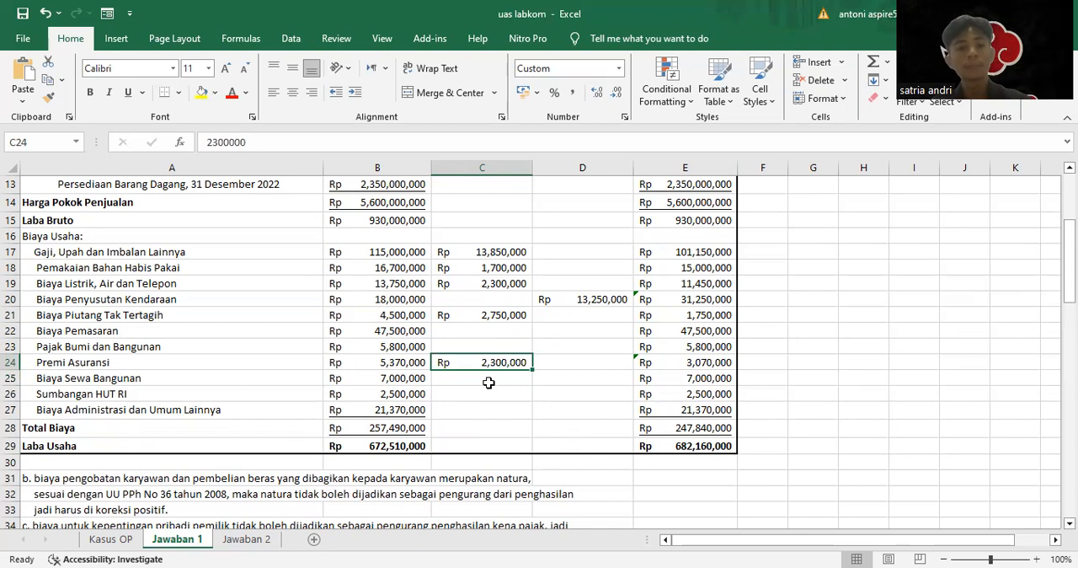
left_click(489, 385)
left_click(499, 360)
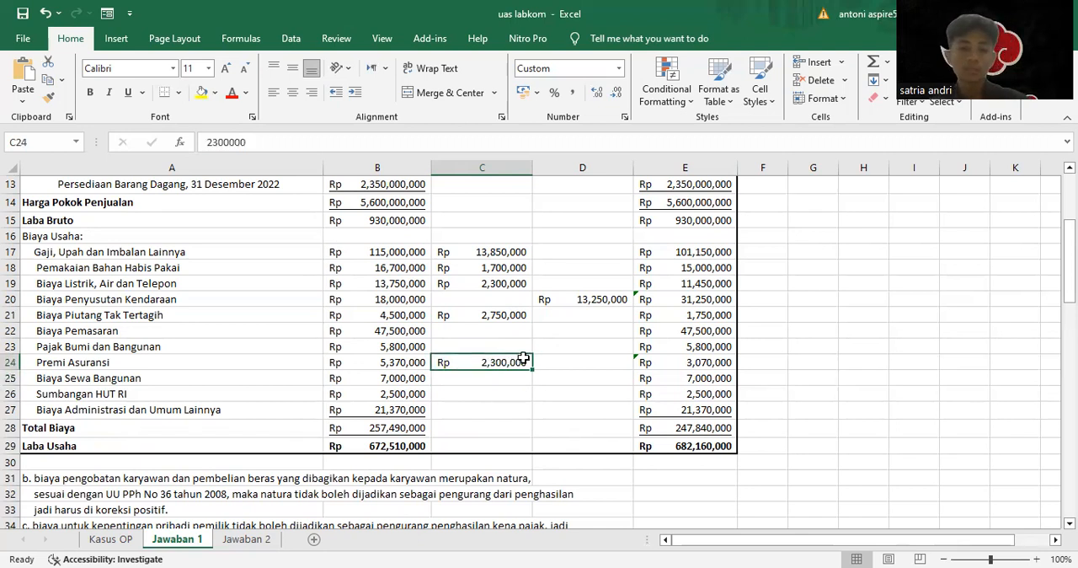
scroll(475, 405, "up", 4)
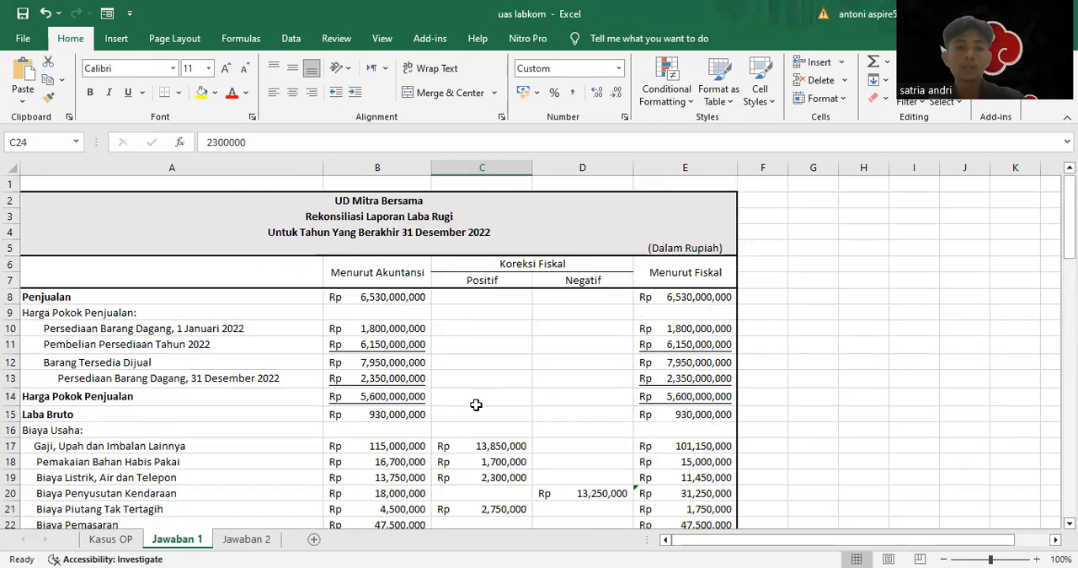
scroll(476, 405, "down", 6)
scroll(476, 405, "up", 3)
scroll(475, 405, "down", 2)
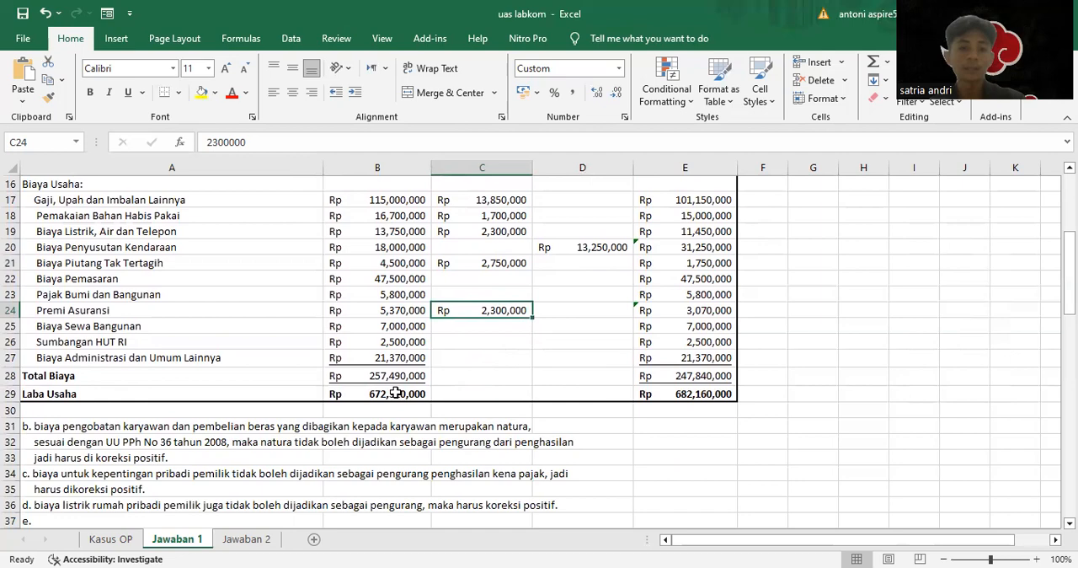
Compare Laba Usaha under Menurut Akuntansi and Menurut Fiskal, including the formulas behind both amounts
left_click(395, 393)
scroll(397, 396, "up", 5)
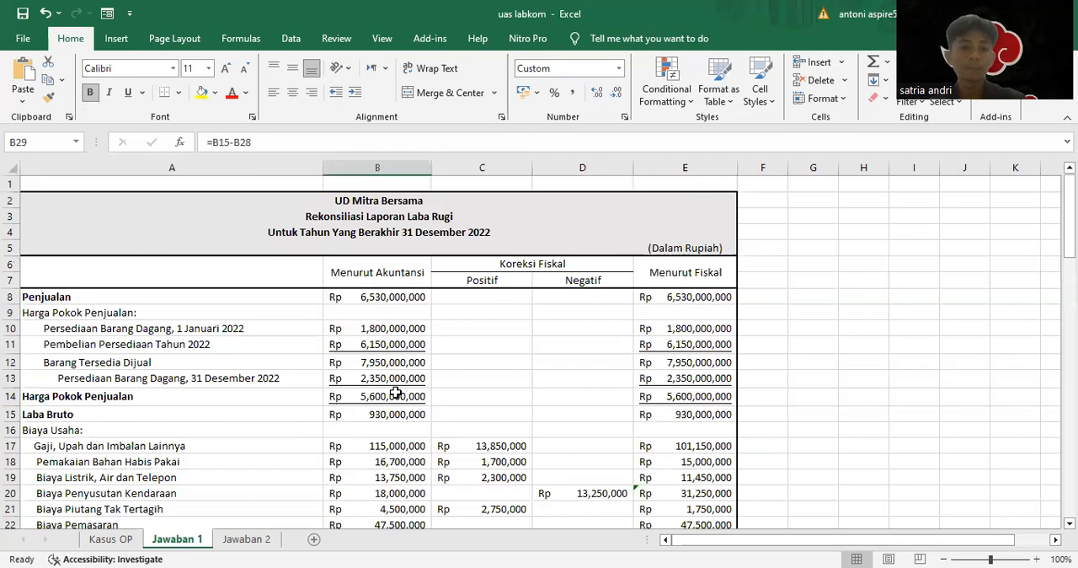
scroll(405, 401, "down", 4)
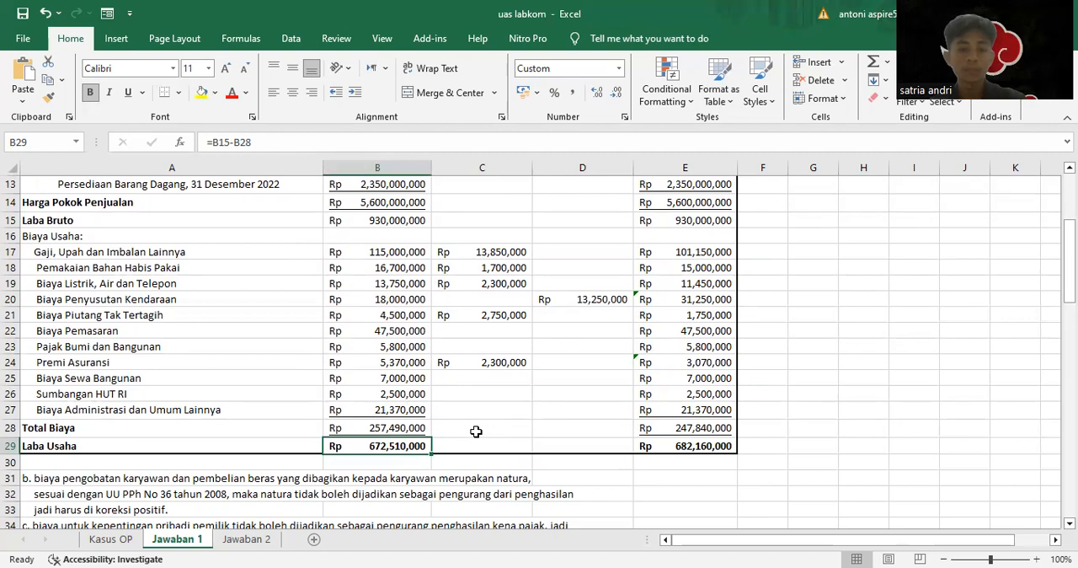
scroll(476, 431, "up", 4)
scroll(698, 287, "down", 6)
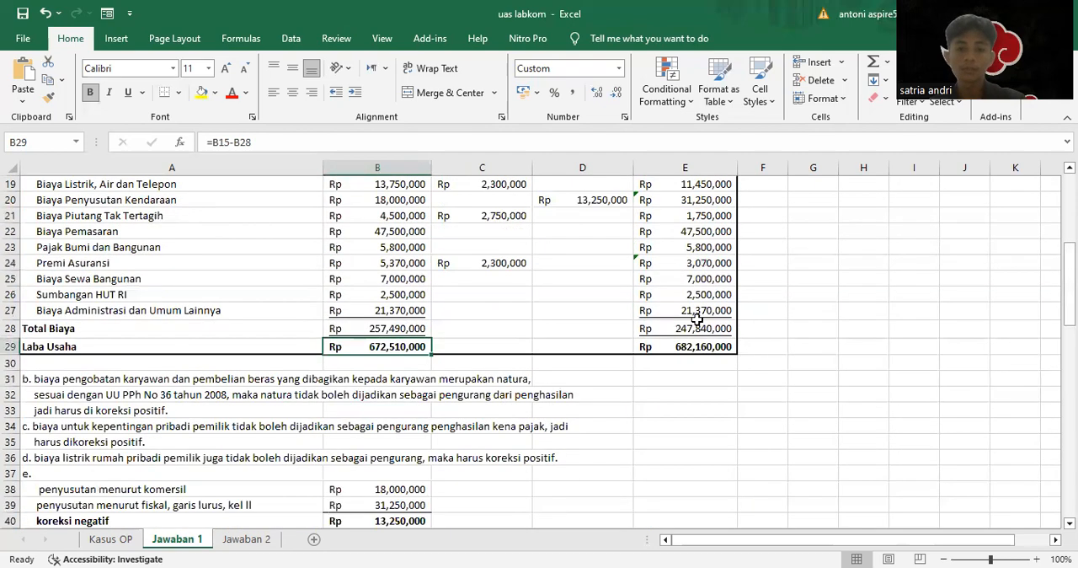
left_click(682, 347)
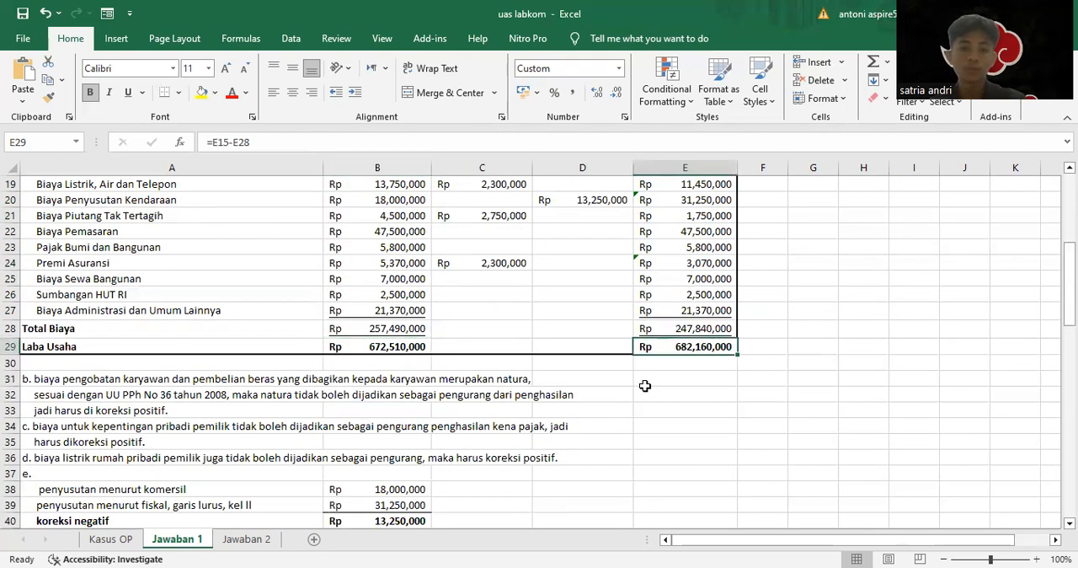
left_click(408, 344)
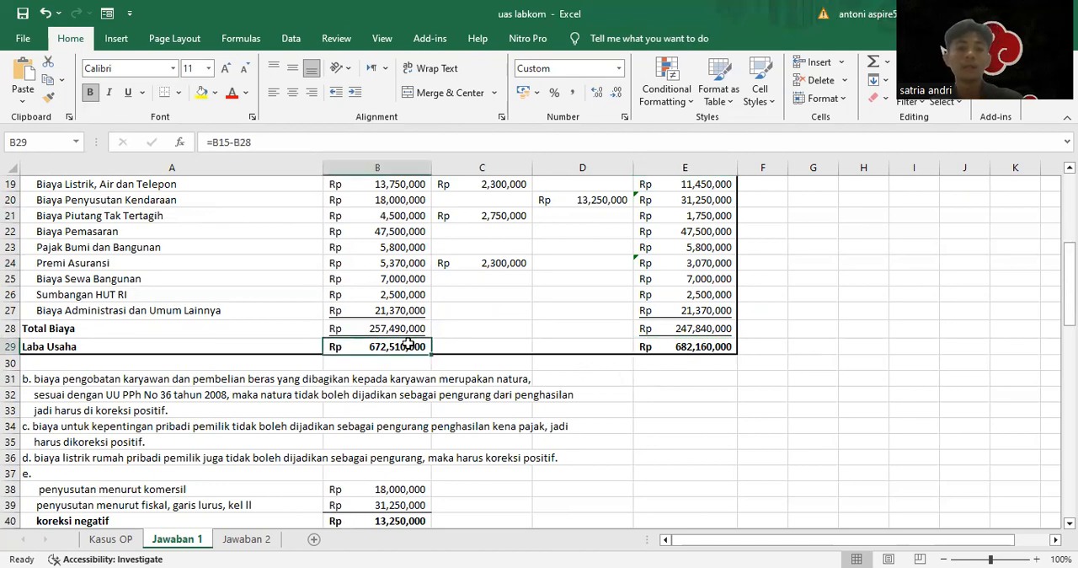
scroll(621, 312, "up", 5)
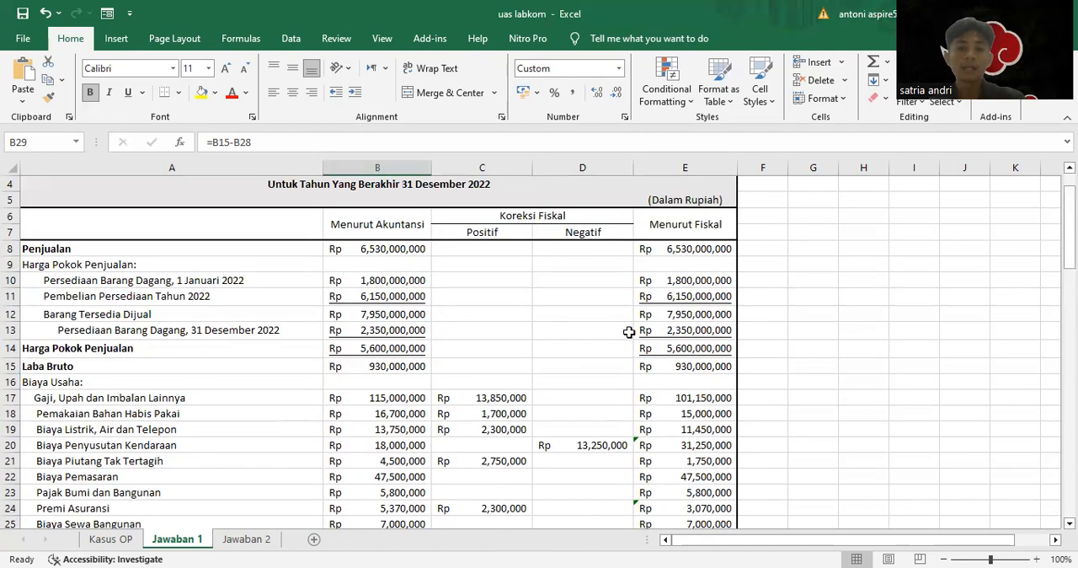
scroll(638, 370, "down", 5)
left_click(684, 347)
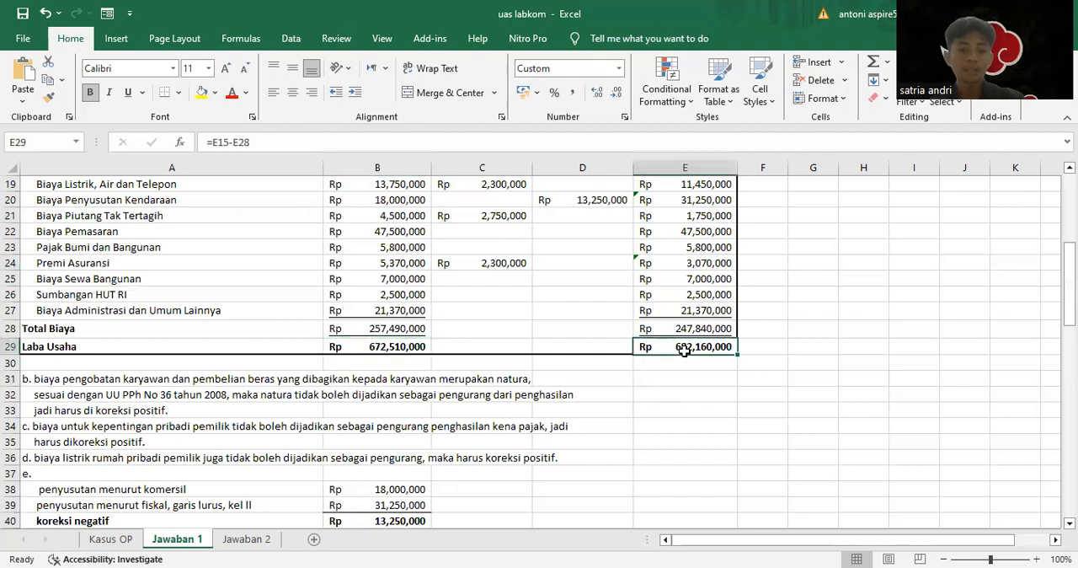
left_click(373, 341)
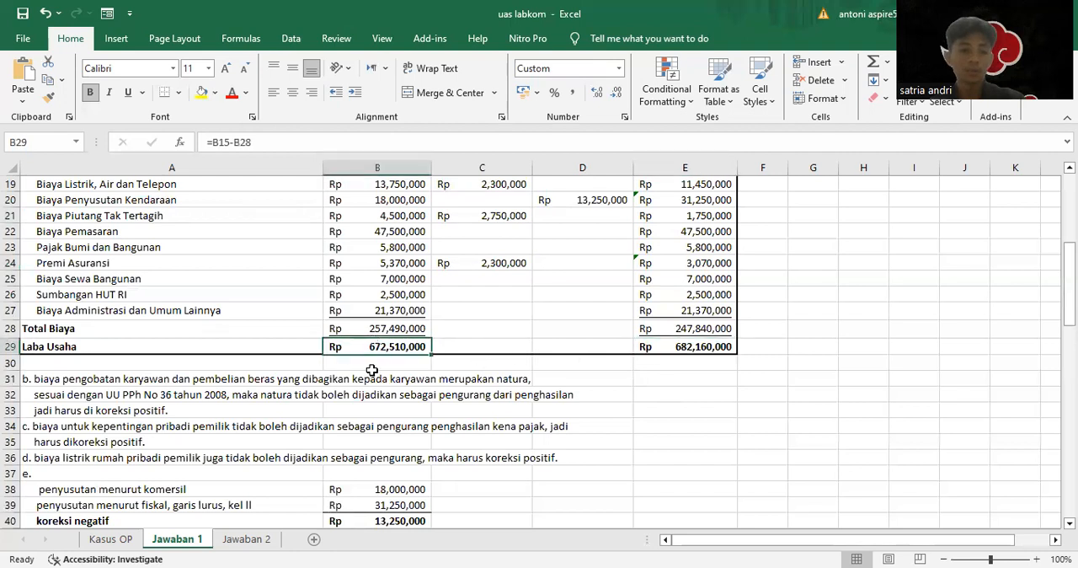
Review the net income sources in Jawaban 2: Dari Usaha, Dari Pekerjaan, jasa sewa mobil and Dari Luar Negeri
left_click(246, 538)
scroll(397, 380, "up", 5)
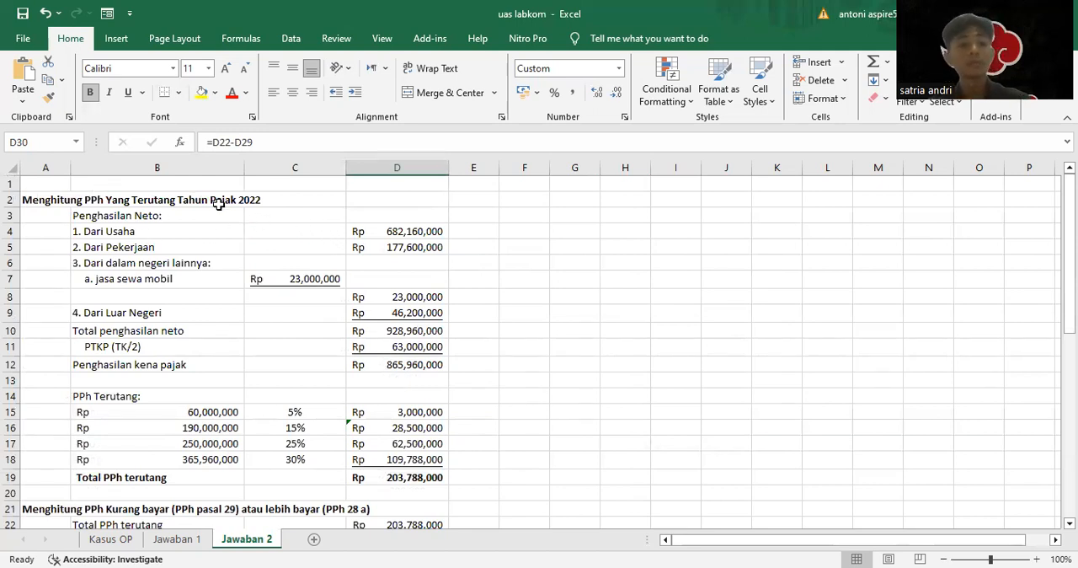
left_click(117, 233)
left_click(122, 246)
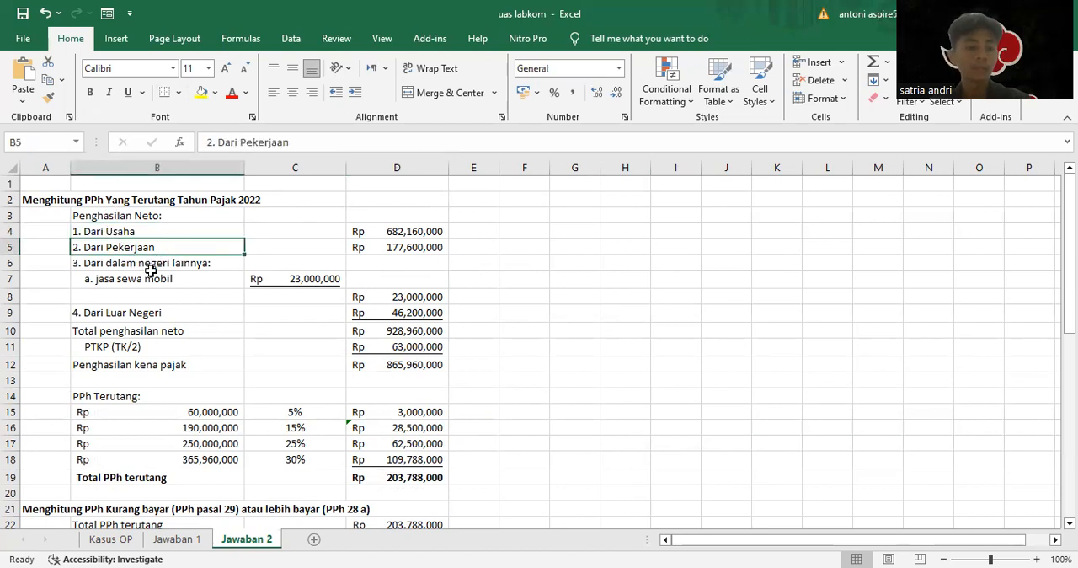
left_click(124, 264)
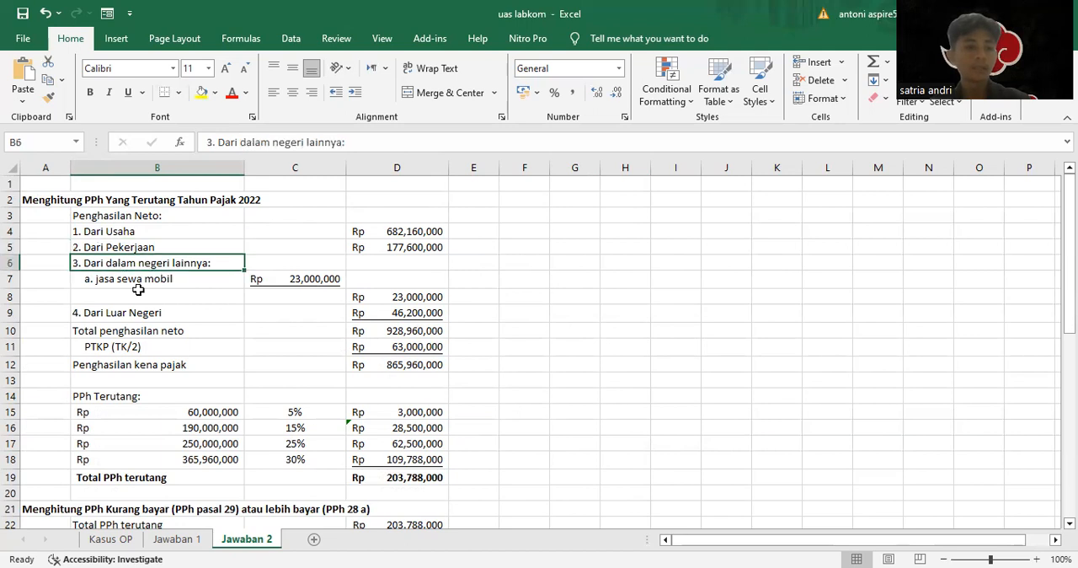
left_click(155, 278)
left_click(120, 315)
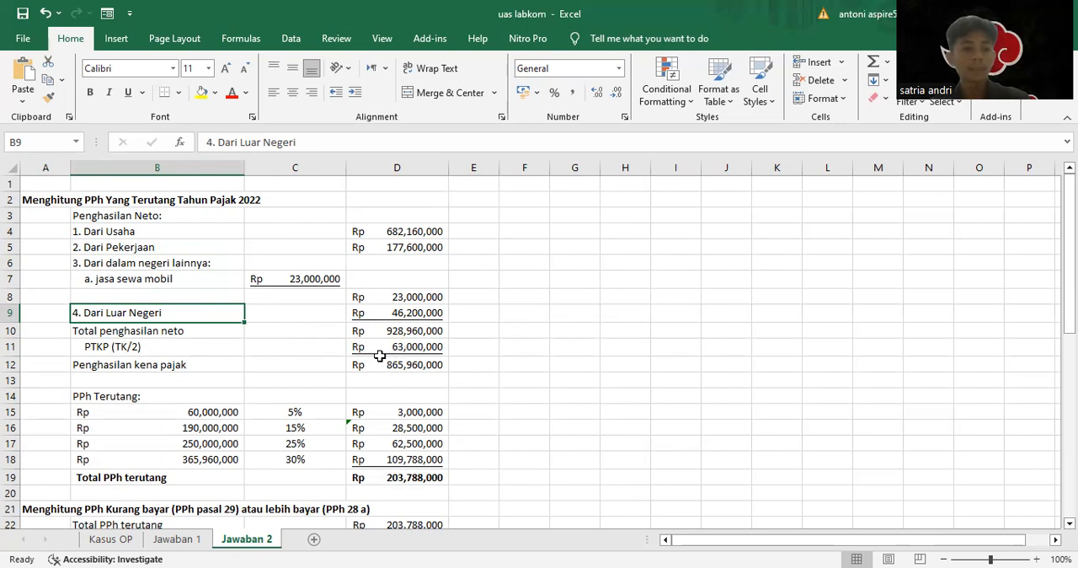
Examine how Penghasilan kena pajak is derived from total net income and the PTKP (TK/2) deduction
left_click(174, 365)
left_click(180, 382)
left_click(185, 352)
left_click(238, 371)
left_click(412, 370)
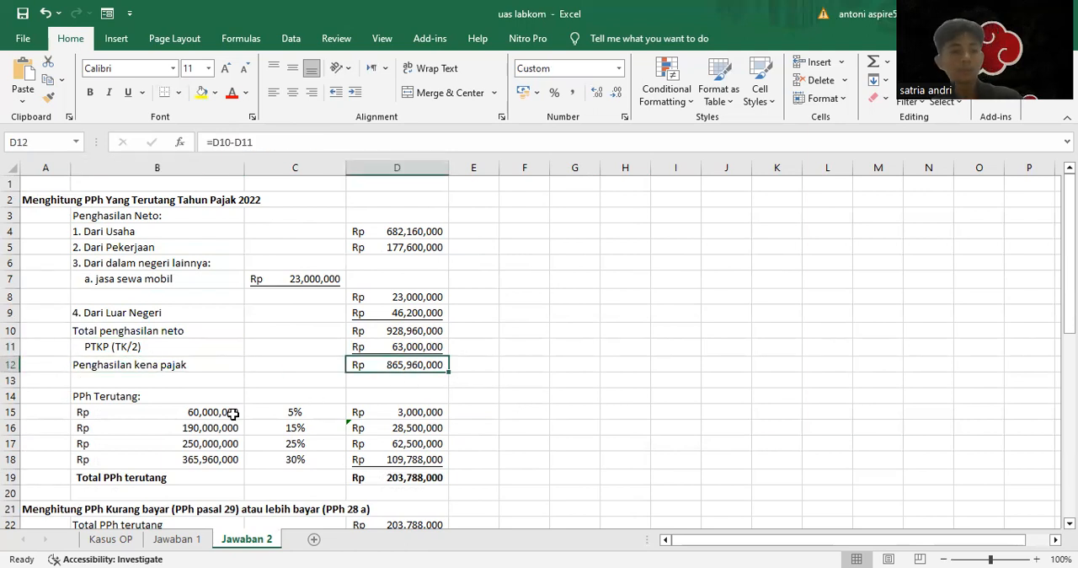
Review the progressive rate rows under PPh Terutang and inspect the formula for Total PPh terutang
scroll(202, 412, "down", 1)
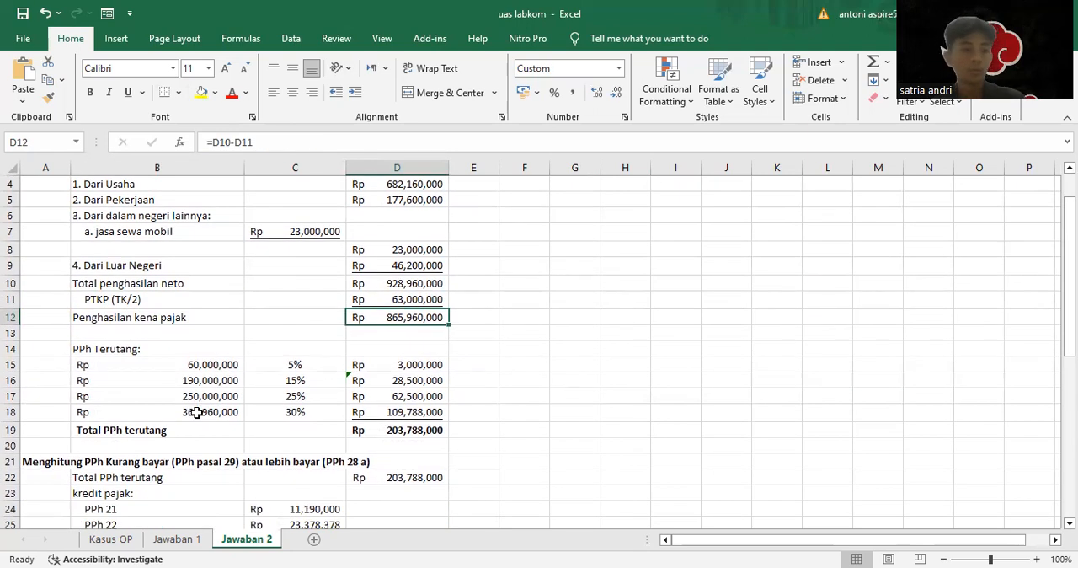
left_click(129, 349)
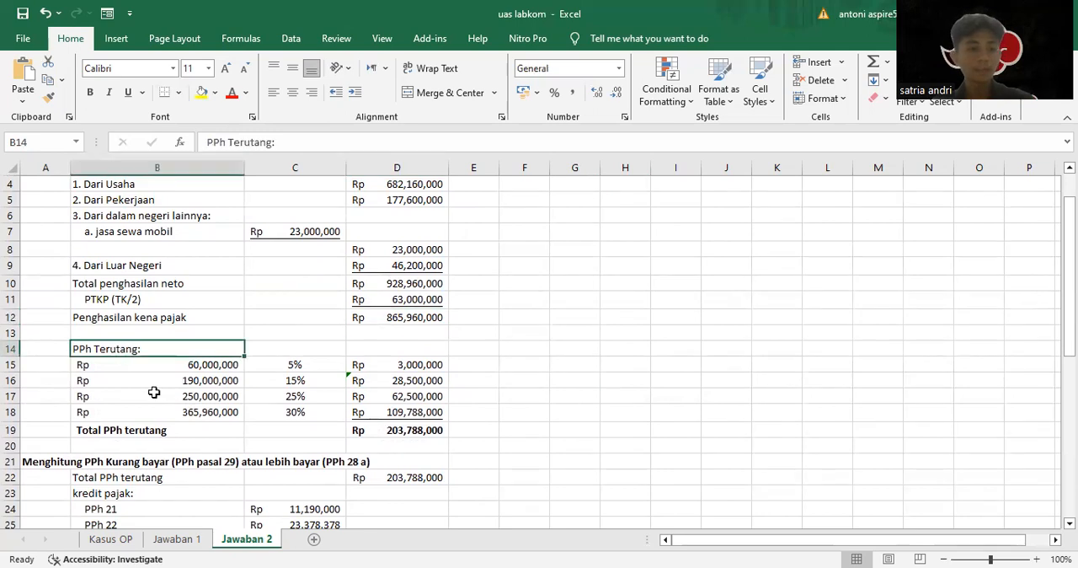
left_click(211, 431)
scroll(358, 428, "up", 1)
scroll(359, 428, "up", 1)
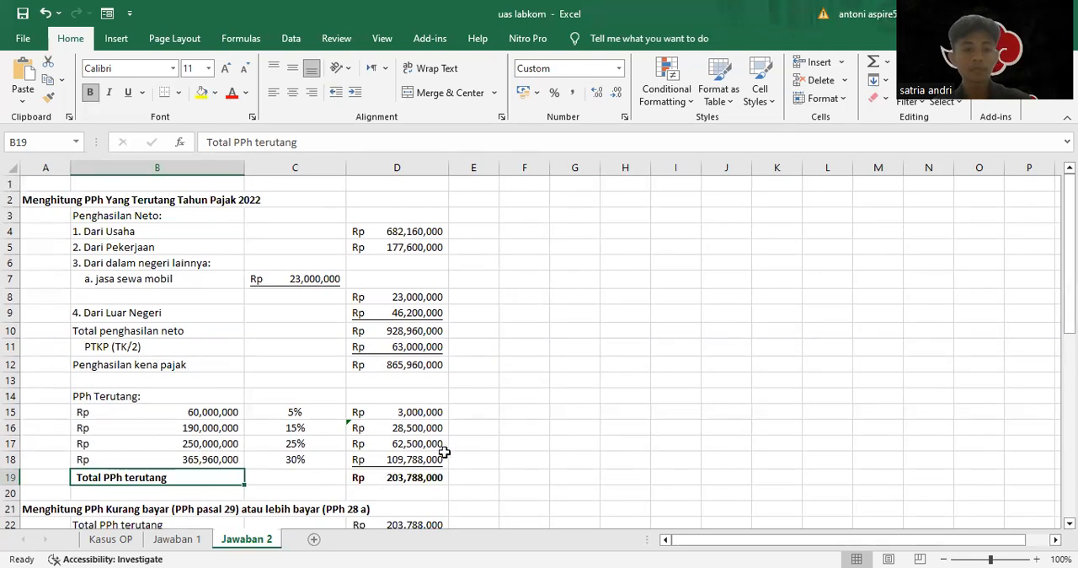
scroll(444, 447, "down", 2)
left_click(411, 384)
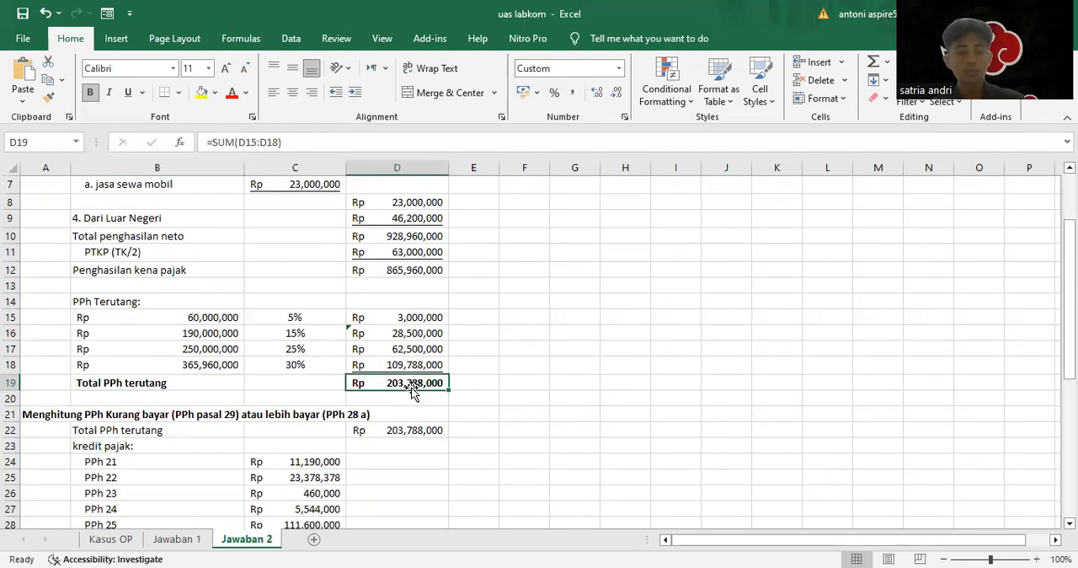
Read the PPh pasal 29 underpayment section, from Total PPh terutang through the tax credits PPh 21 to PPh 25
scroll(413, 391, "down", 2)
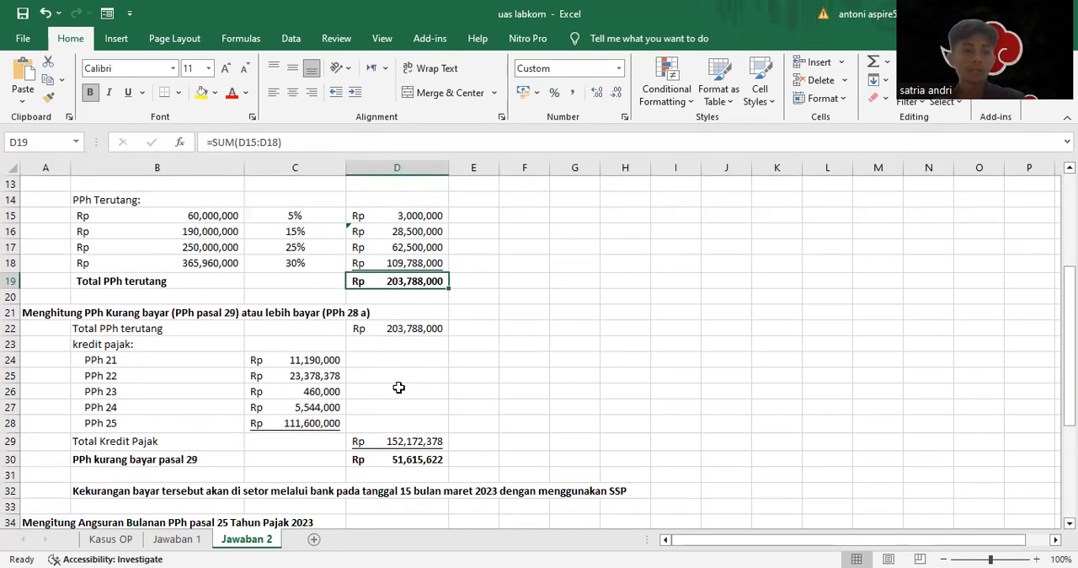
left_click(52, 312)
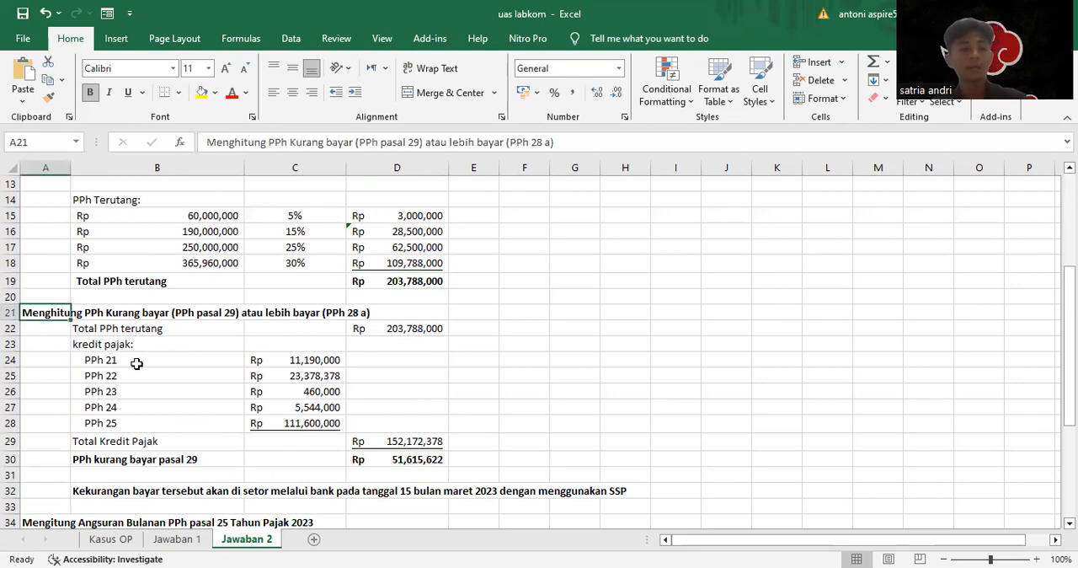
left_click(101, 333)
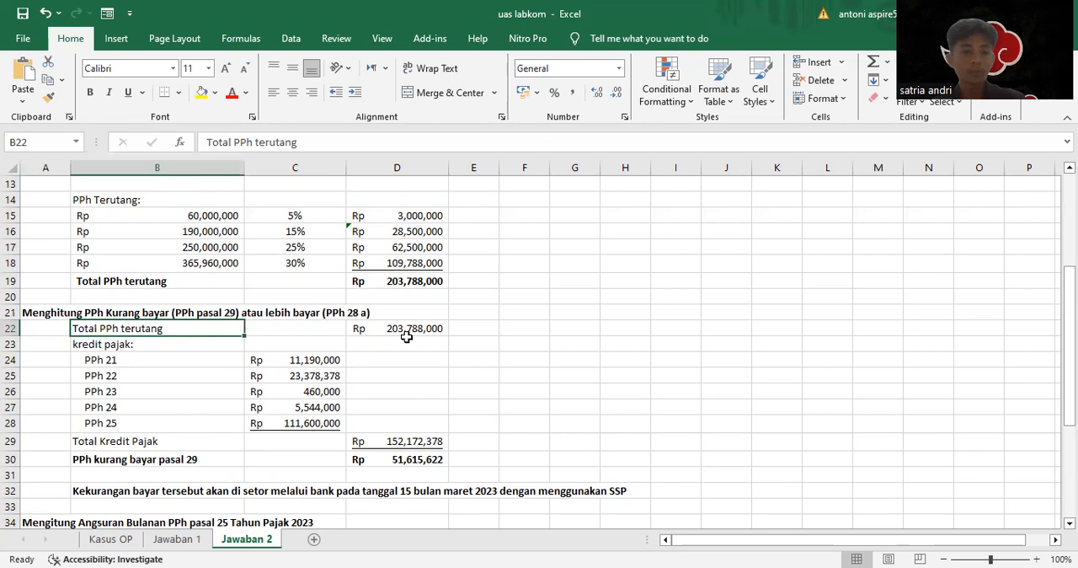
left_click(115, 346)
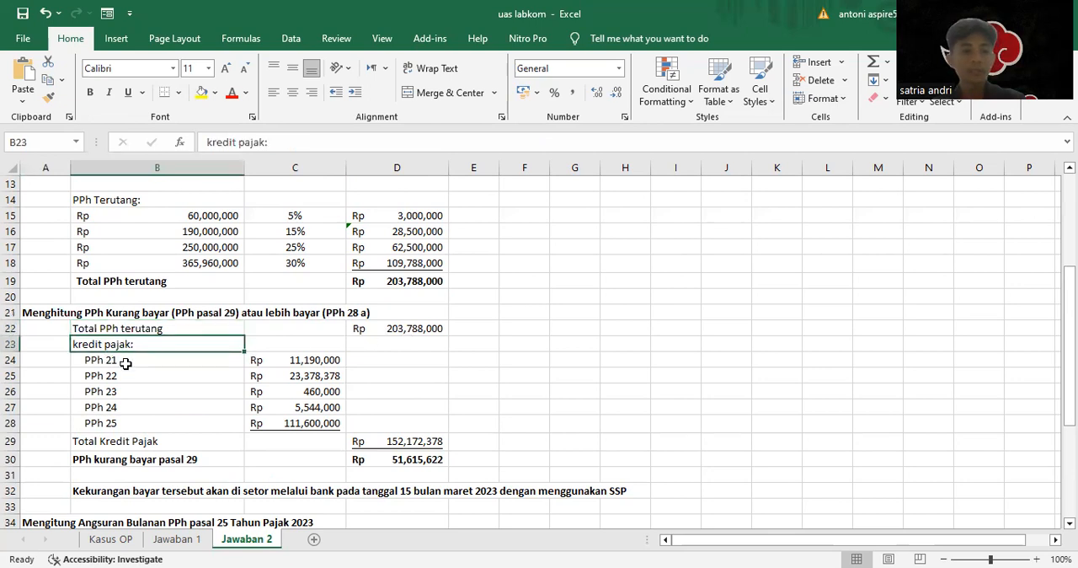
left_click_drag(128, 357, 149, 363)
left_click(140, 378)
left_click(132, 361)
left_click(117, 423)
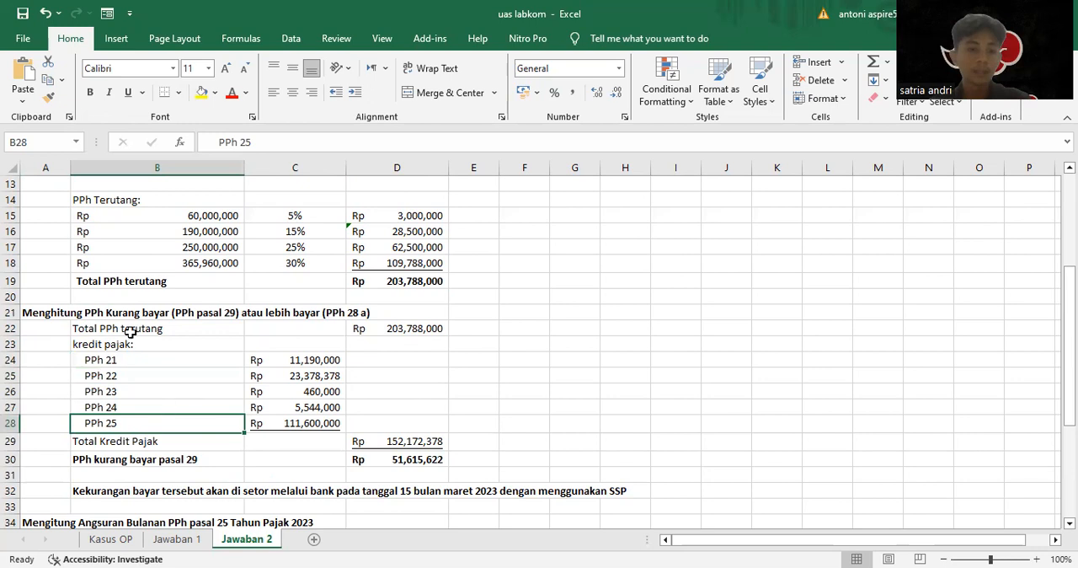
Inspect the Total Kredit Pajak and PPh kurang bayar pasal 29 formulas and read the payment note below them
left_click(136, 442)
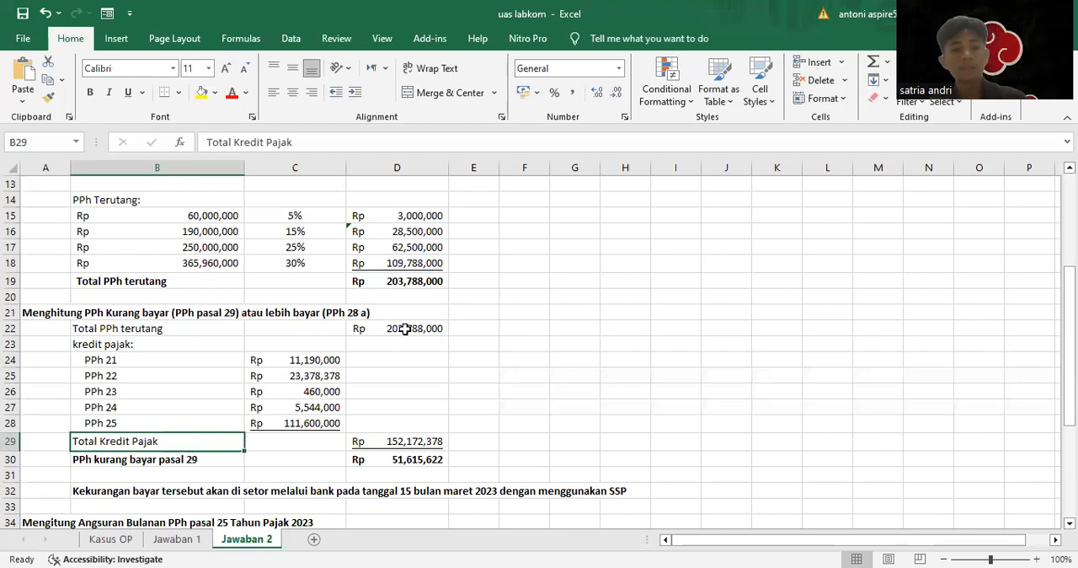
left_click(402, 442)
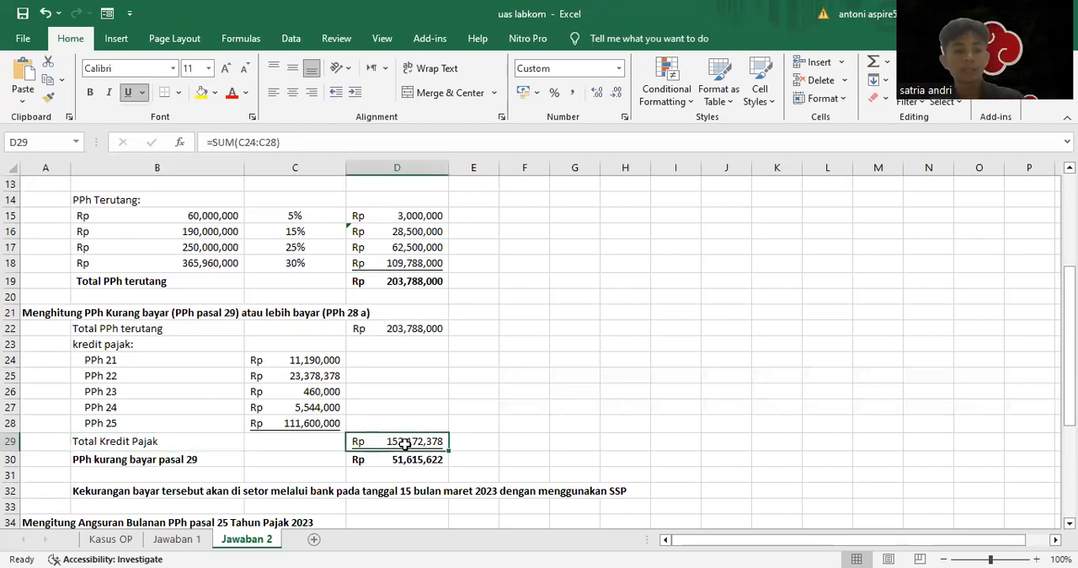
left_click(374, 462)
scroll(206, 477, "down", 1)
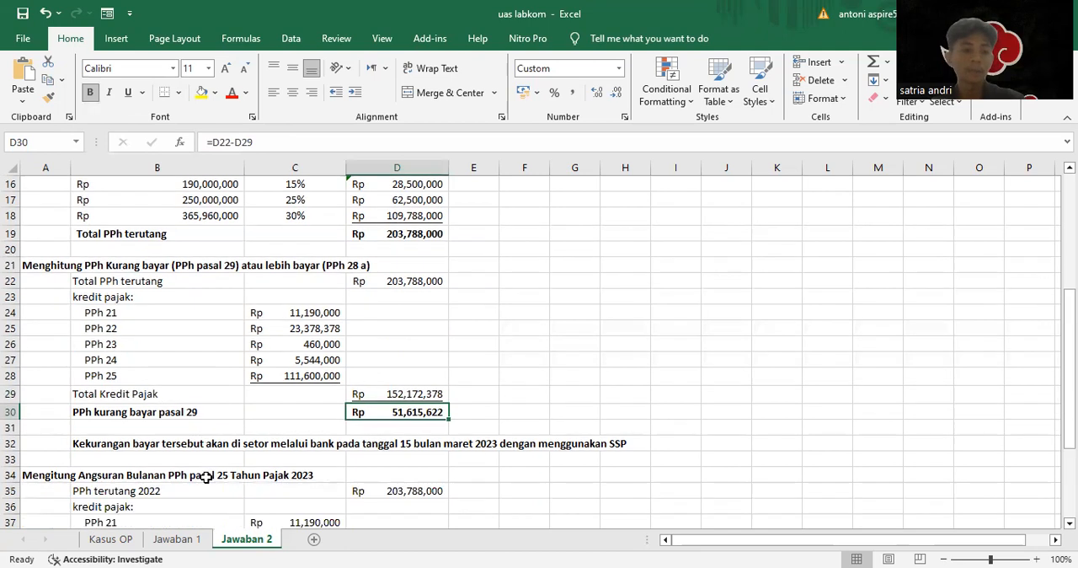
scroll(206, 476, "down", 1)
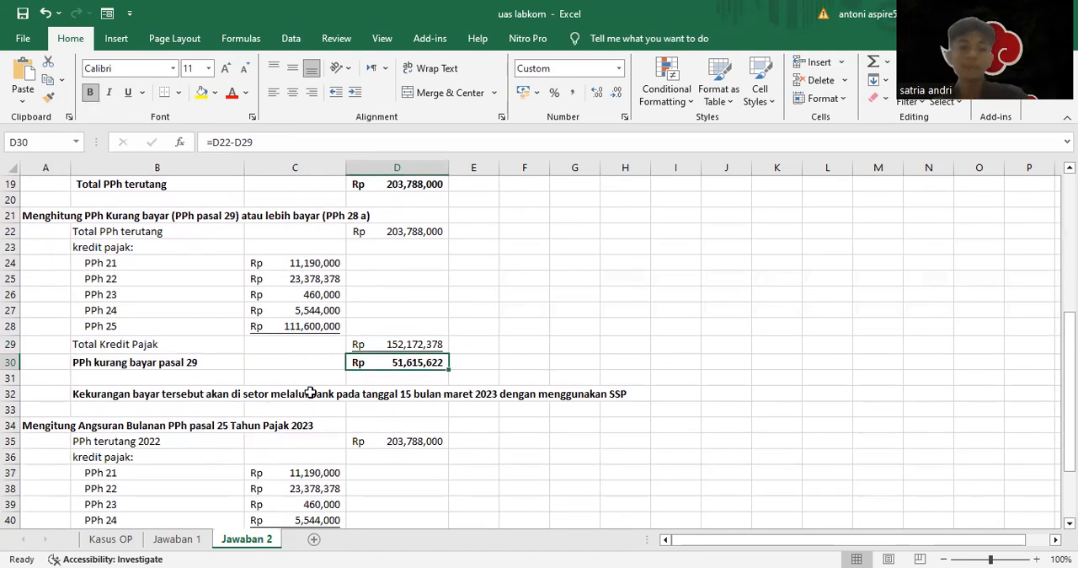
left_click(400, 410)
Review the 2023 PPh pasal 25 installment section, from PPh terutang 2022 and Total Kredit Pajak to Dasar Perhitungan Angsuran
scroll(169, 396, "down", 2)
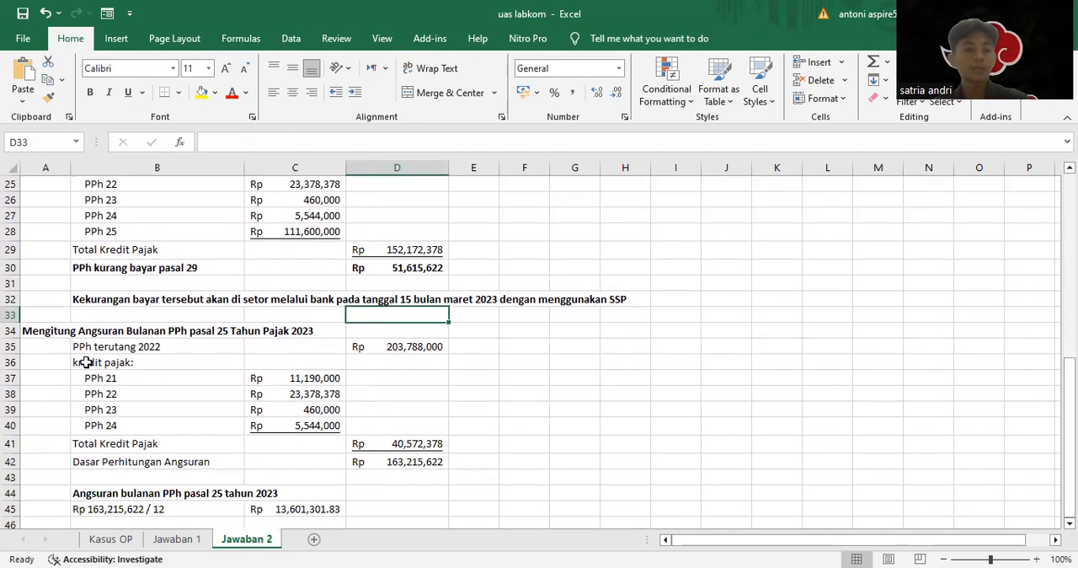
left_click(52, 332)
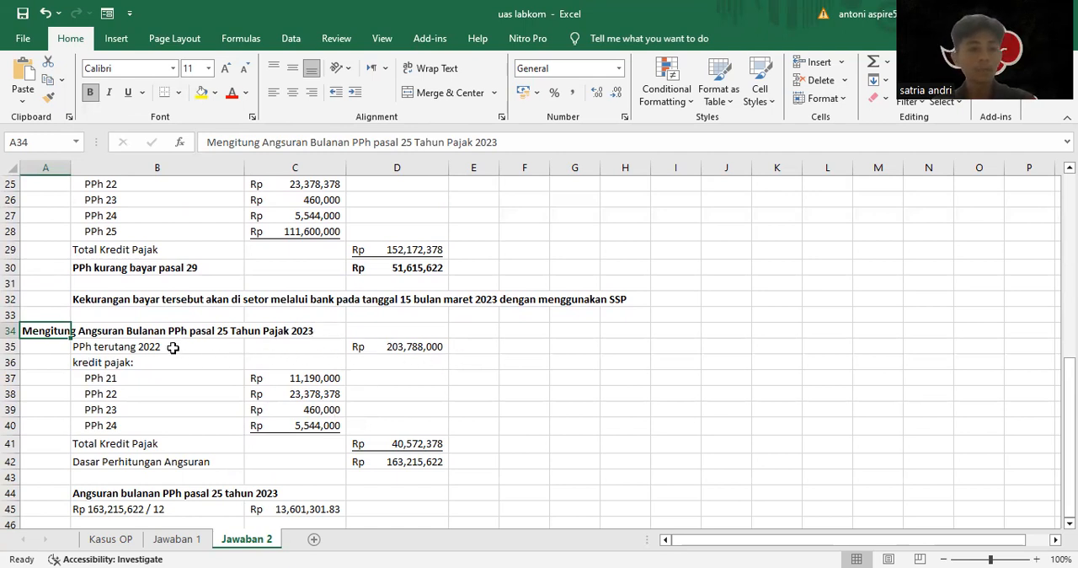
left_click(431, 340)
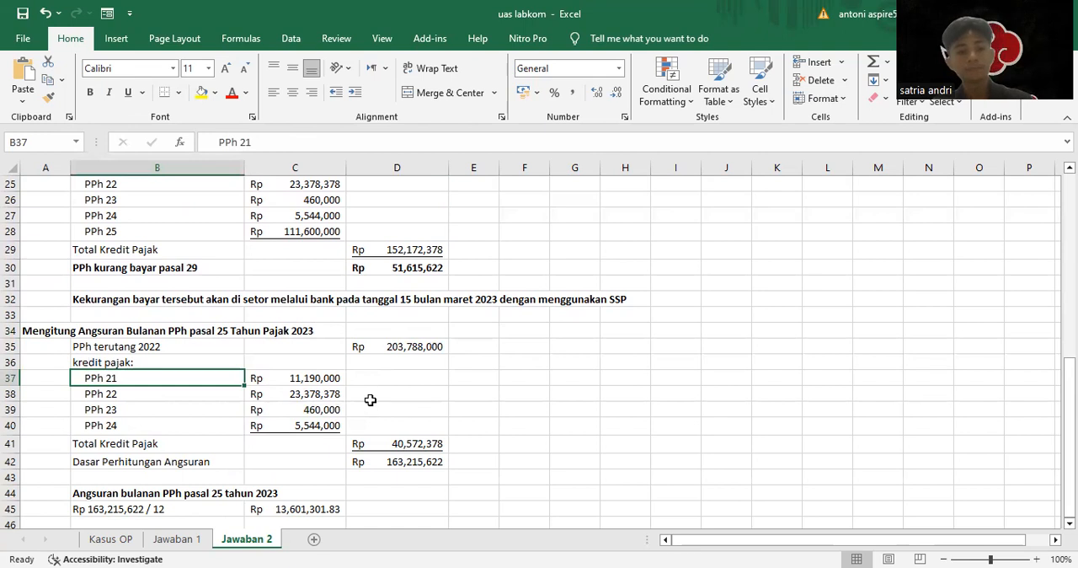
left_click(156, 451)
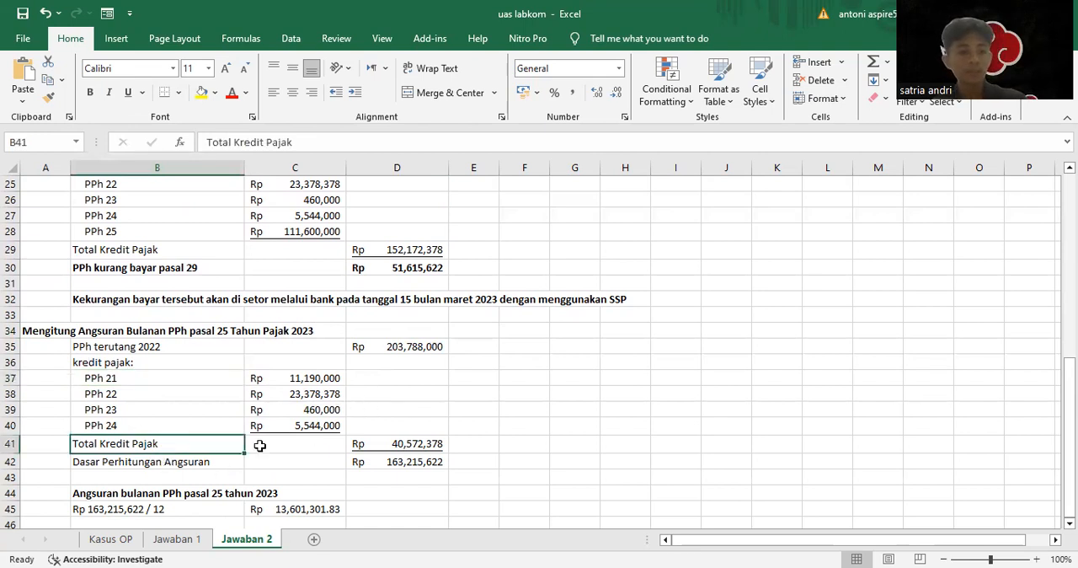
left_click(410, 445)
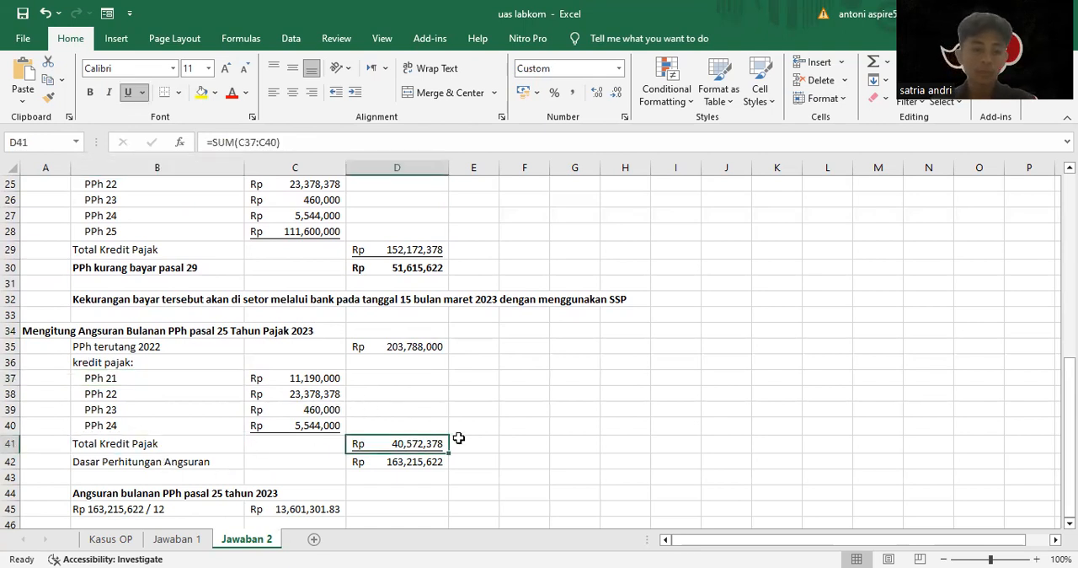
left_click(417, 460)
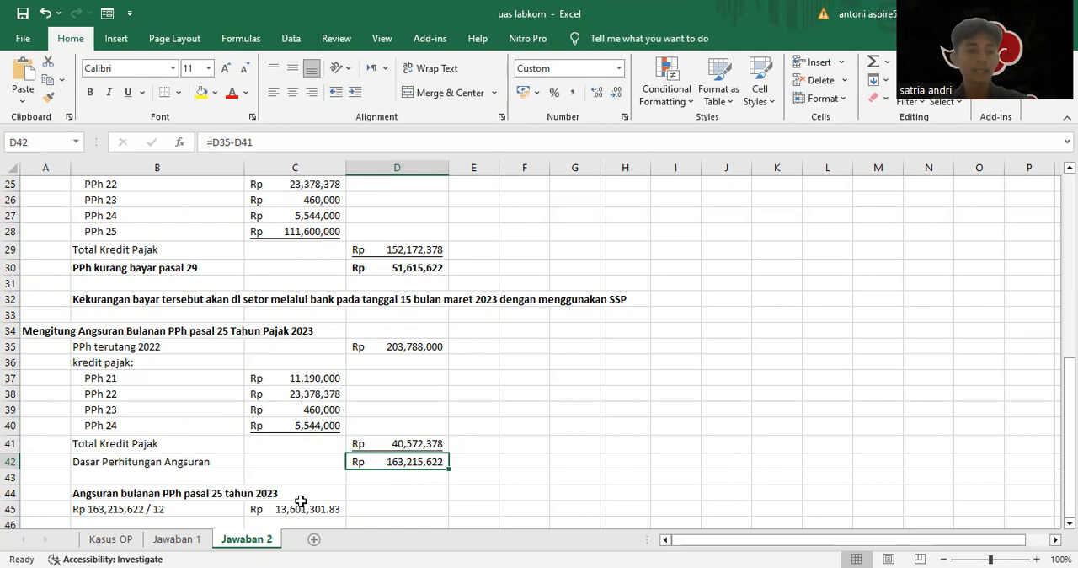
Format the 2023 monthly PPh pasal 25 installment in C45 to show no decimal places
scroll(300, 501, "down", 1)
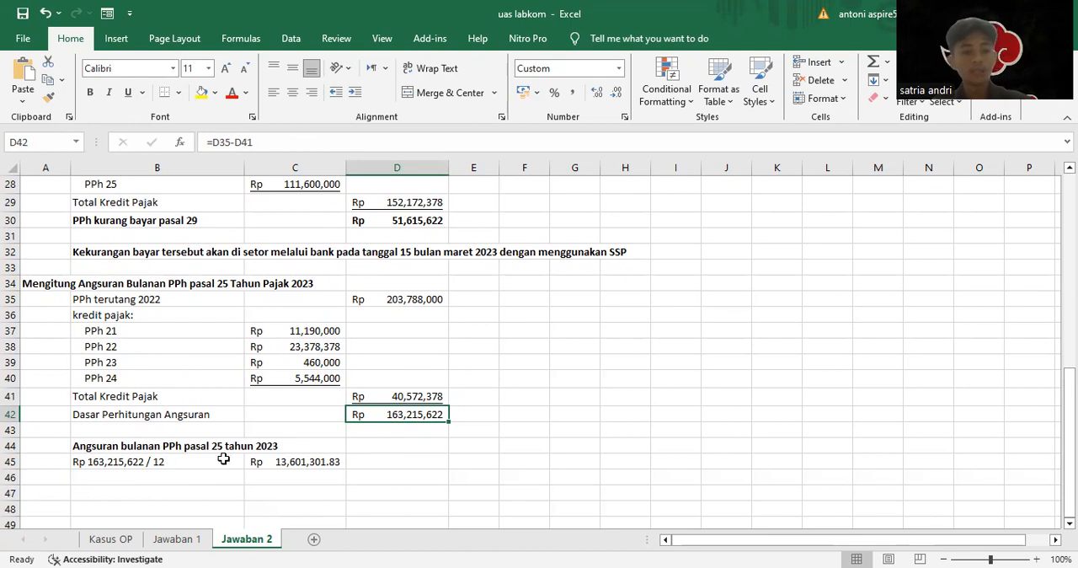
left_click(290, 460)
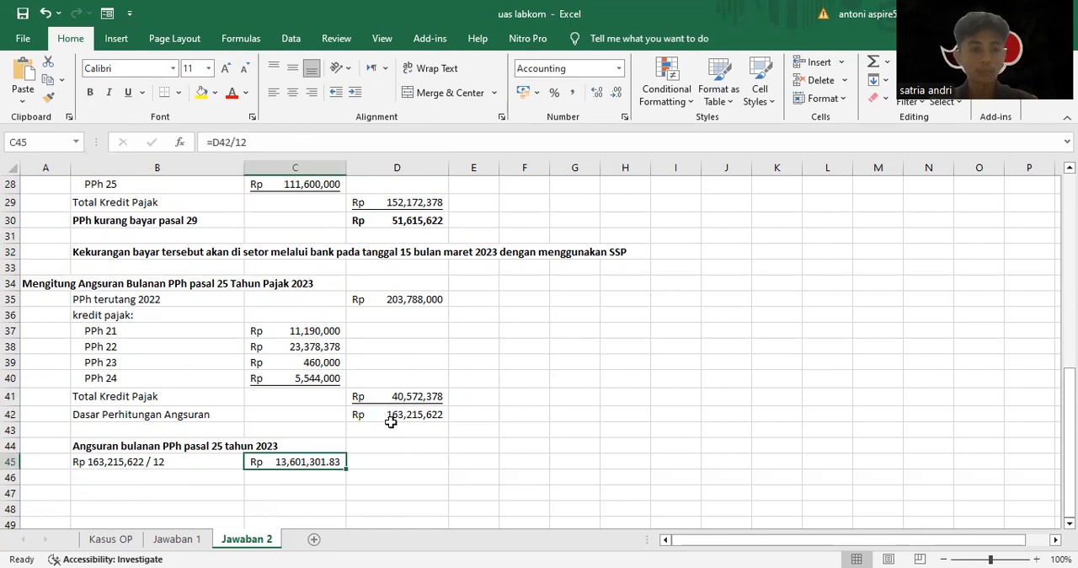
left_click(620, 92)
left_click(620, 93)
left_click(377, 427)
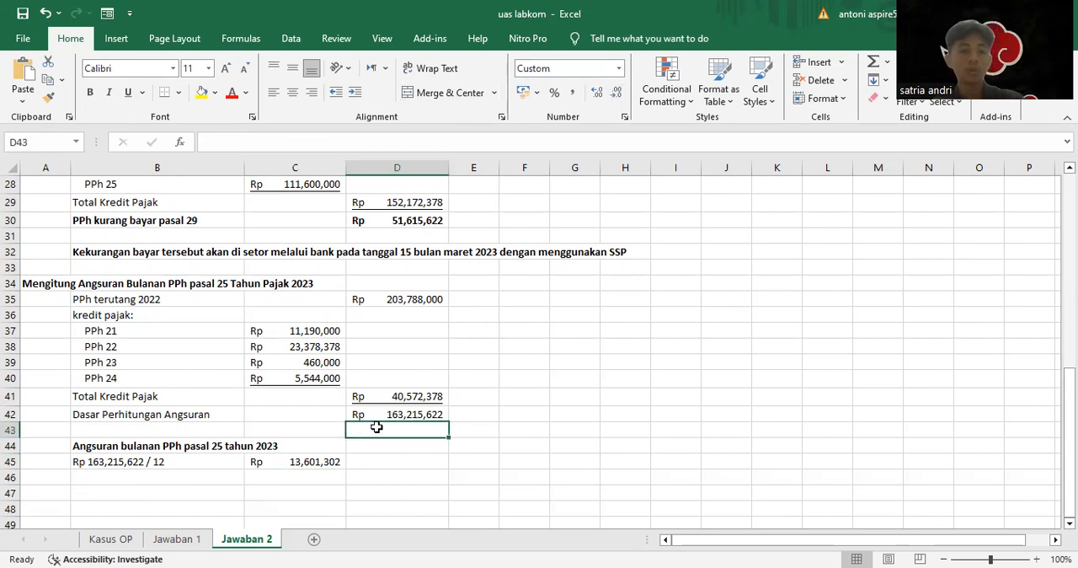
scroll(497, 397, "up", 9)
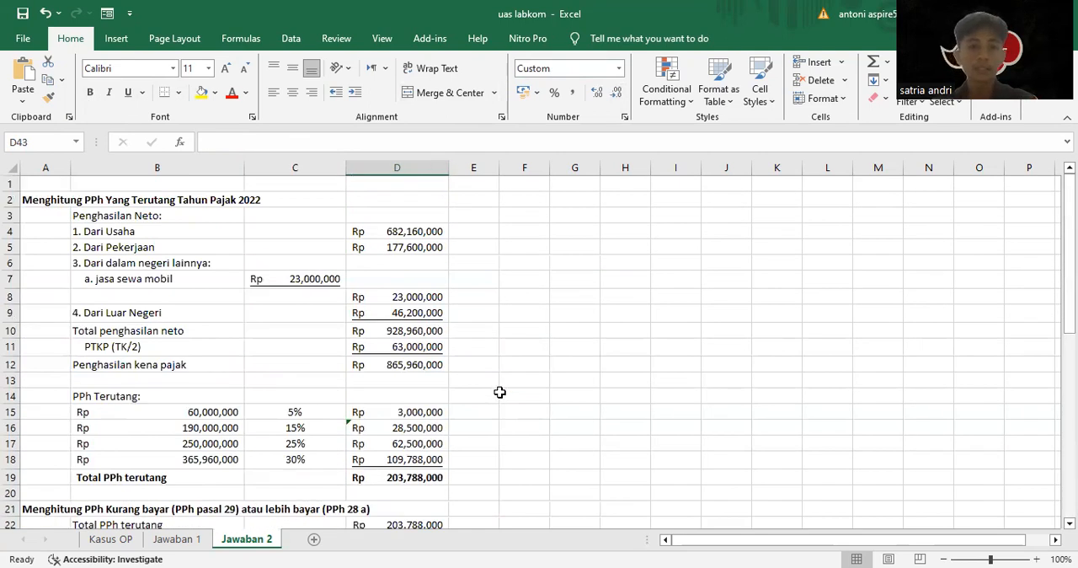